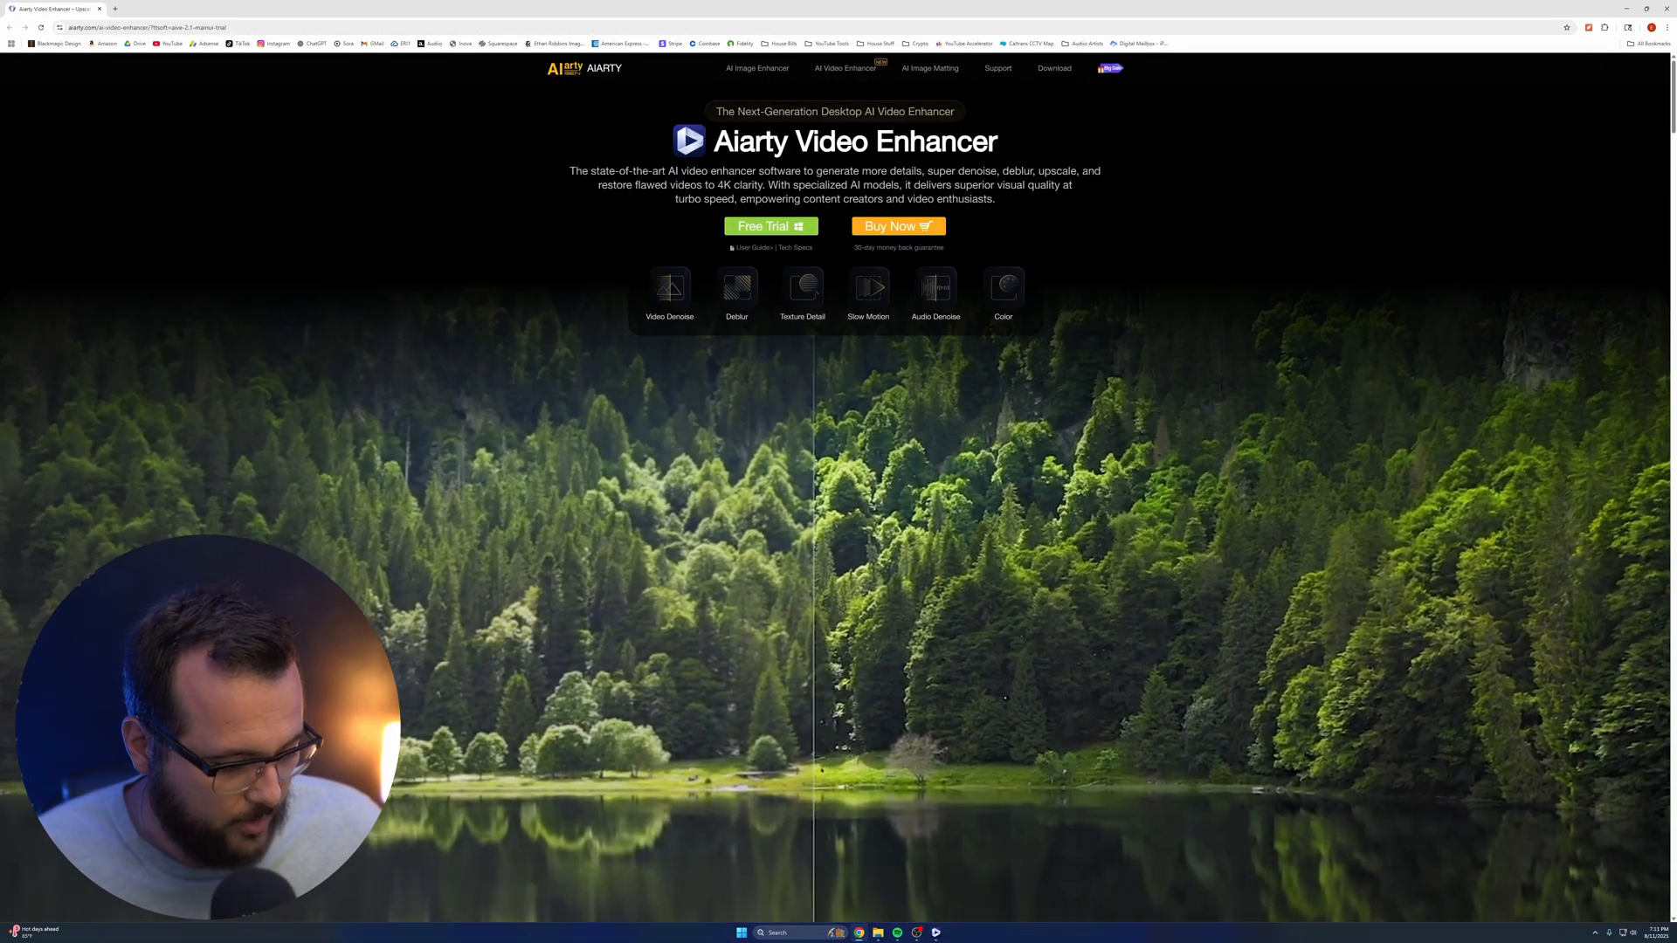
# Switch to Aiarty Video Enhancer and review the available processing hardware, the AI models and the model help
pyautogui.click(938, 933)
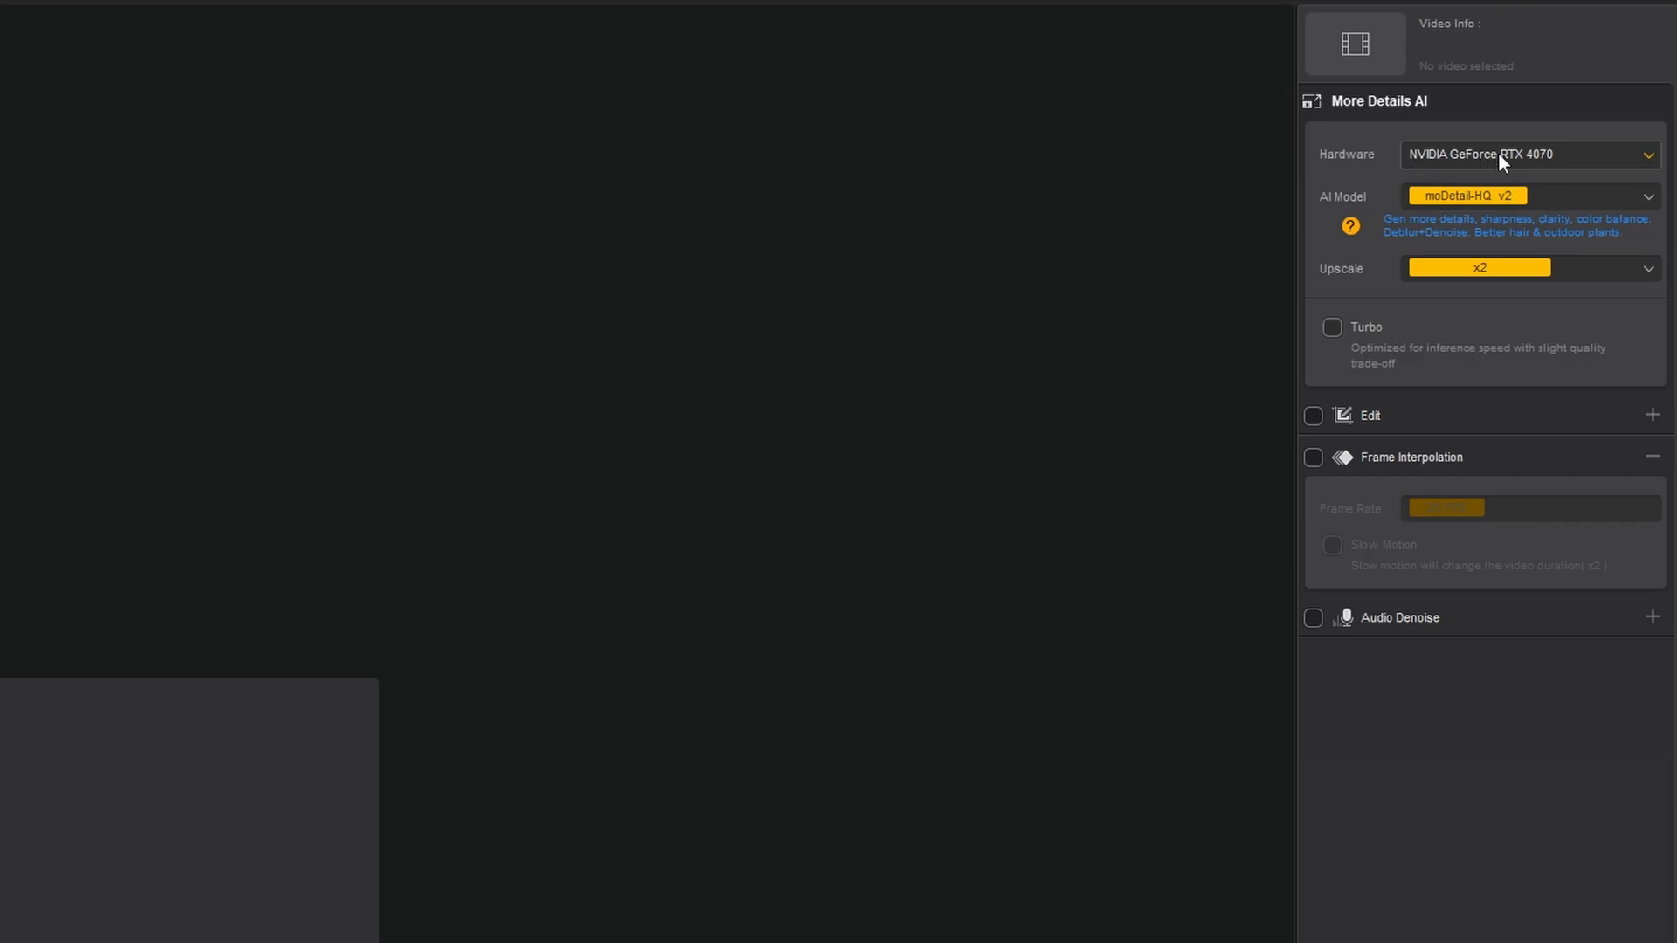
pyautogui.click(1480, 155)
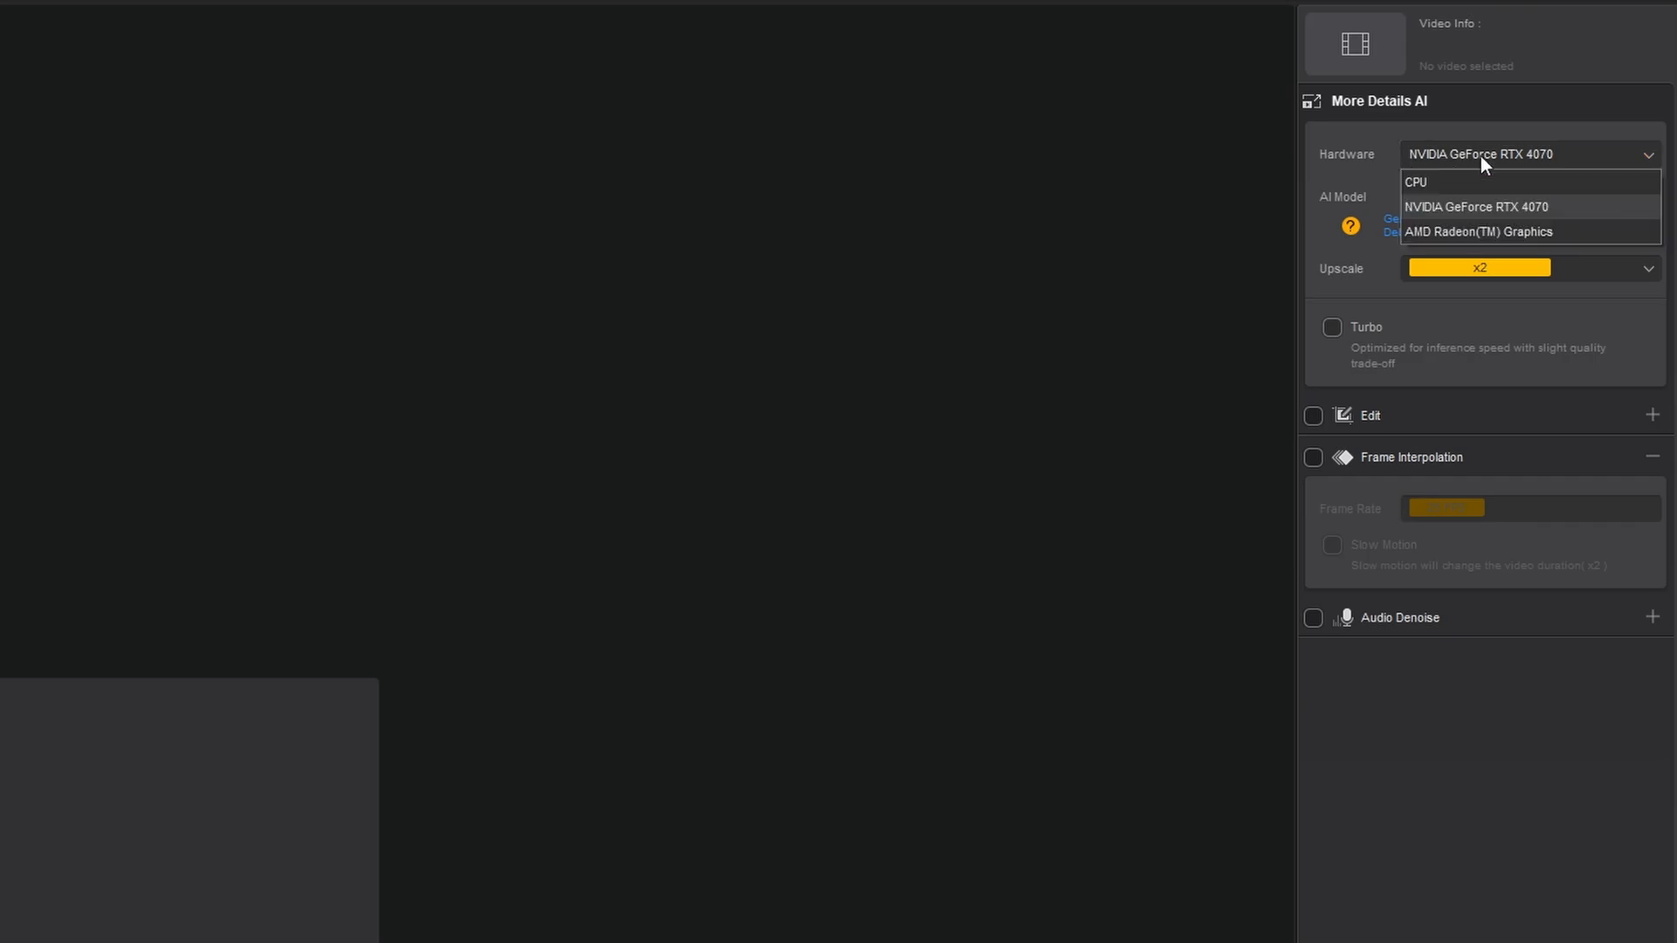
pyautogui.click(1470, 198)
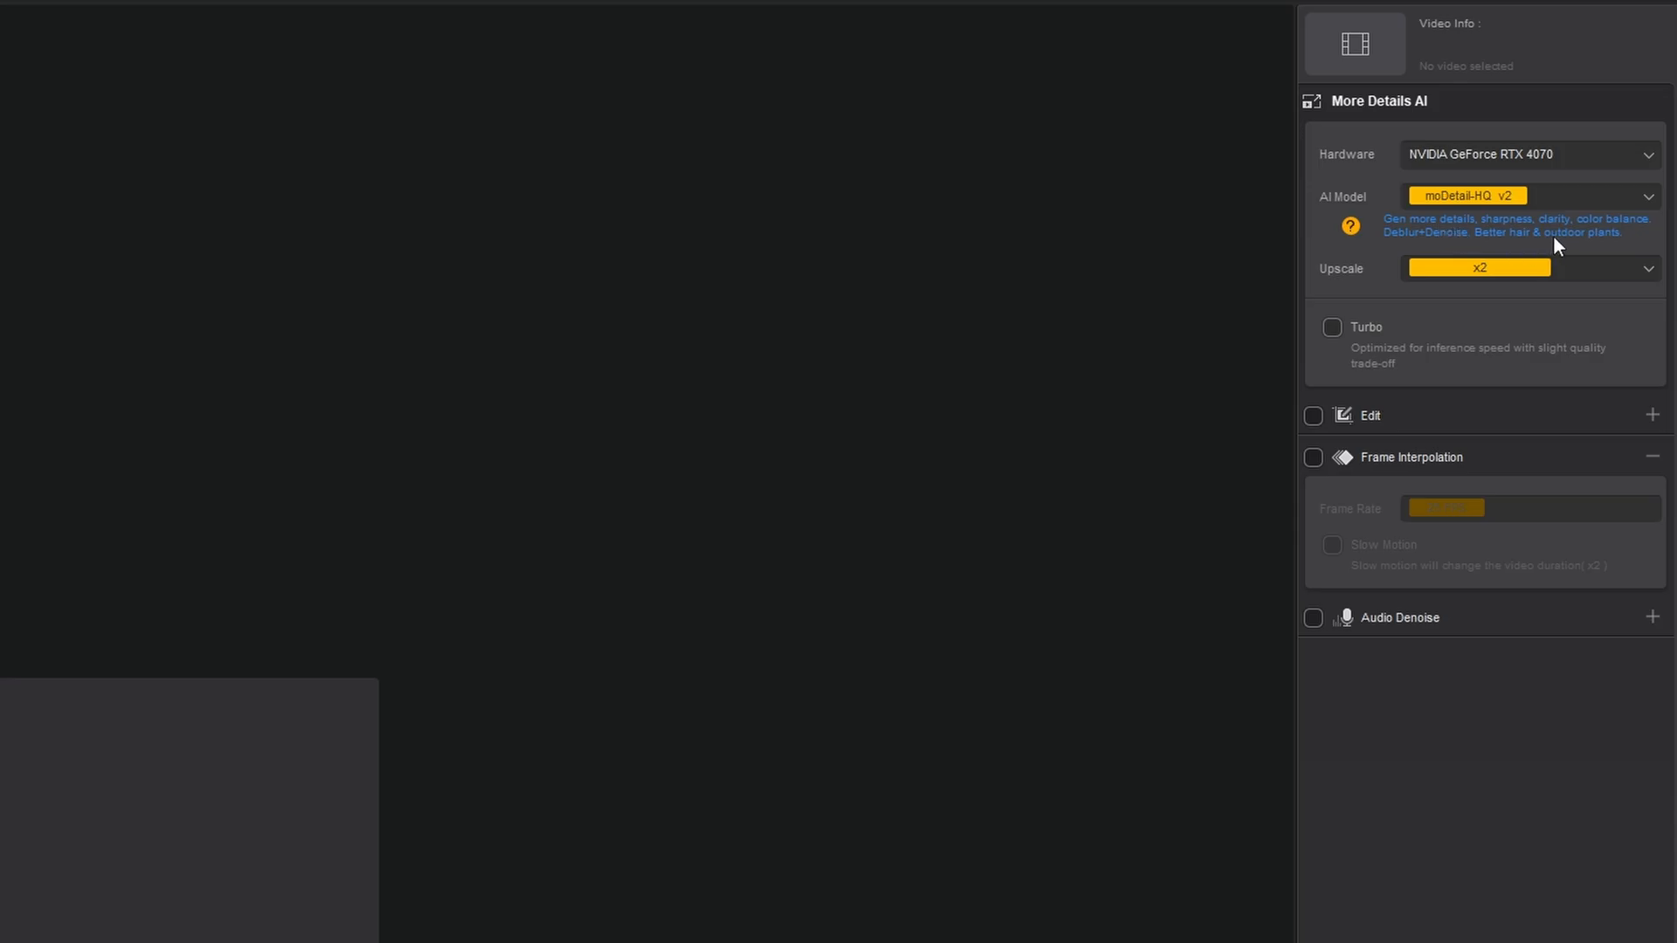
pyautogui.click(1495, 194)
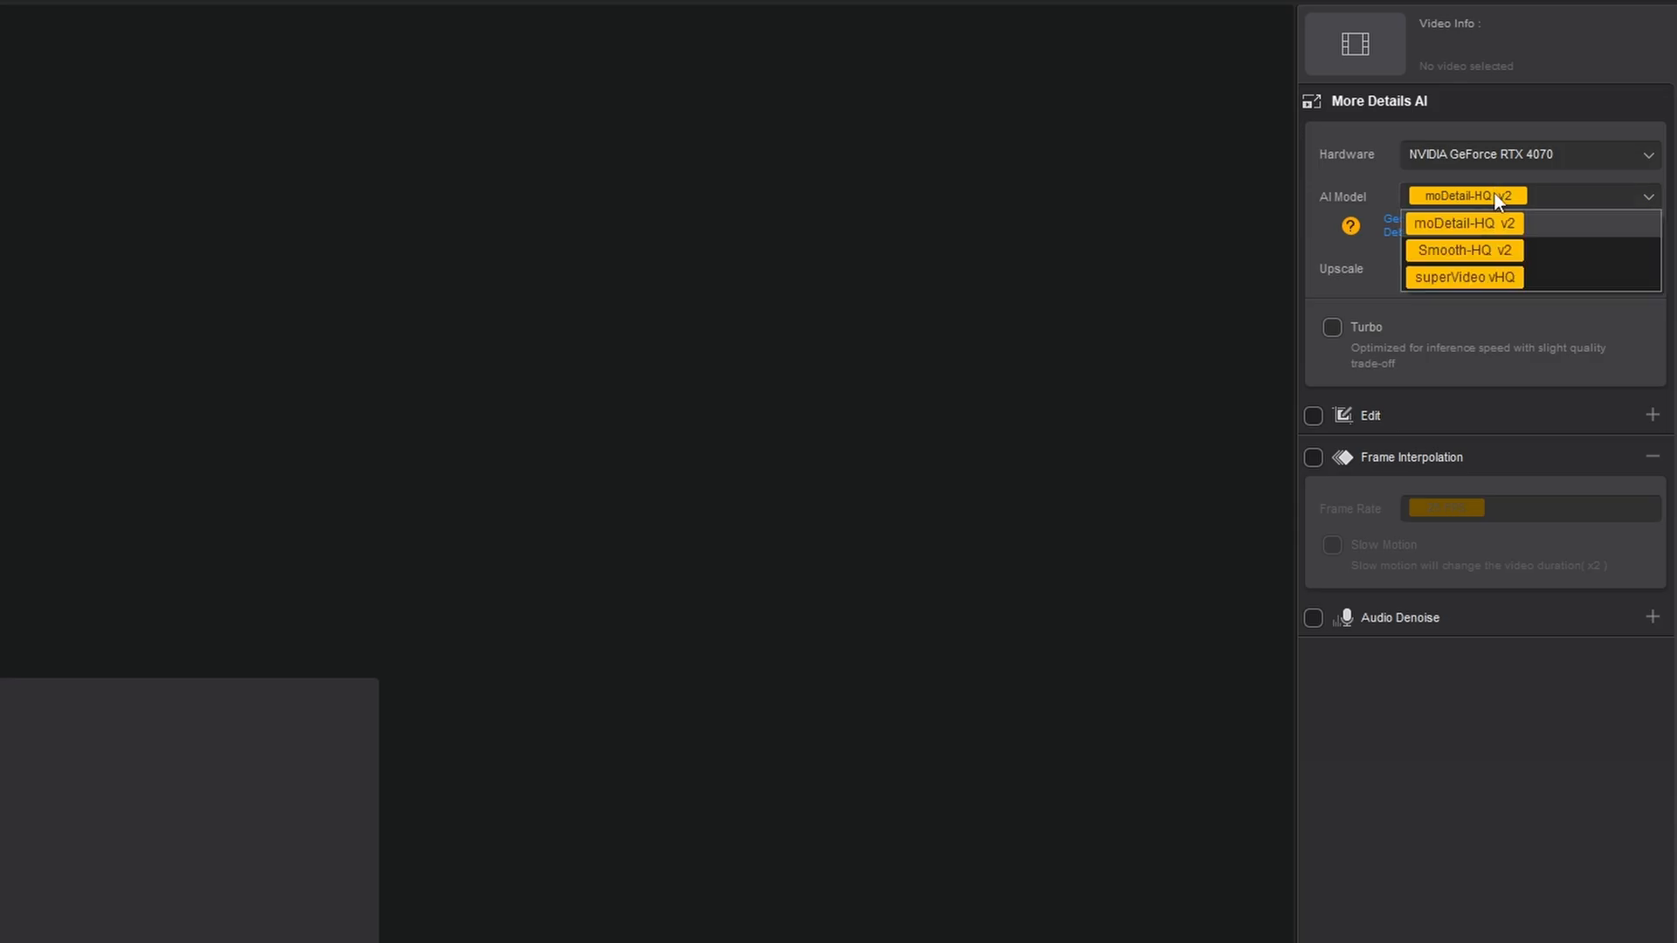
pyautogui.click(1480, 249)
pyautogui.click(1359, 226)
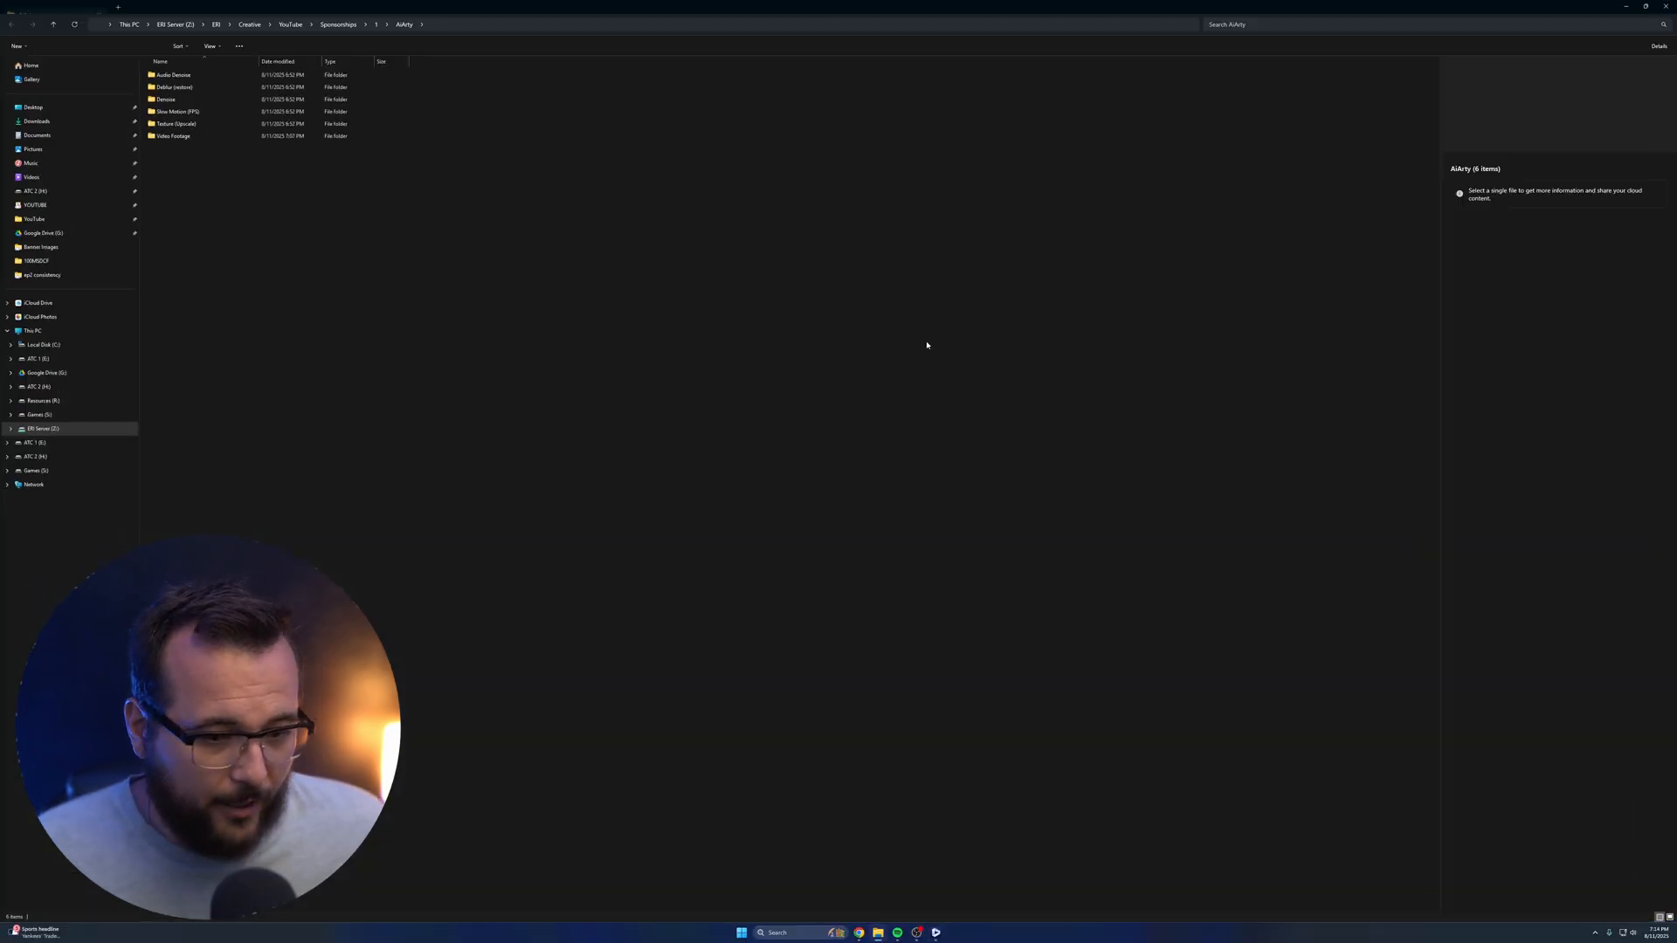
# Place the AiArty folder window beside the enhancer's import area and open the Texture (Upscale) folder
pyautogui.moveTo(962, 154); pyautogui.dragTo(909, 88)
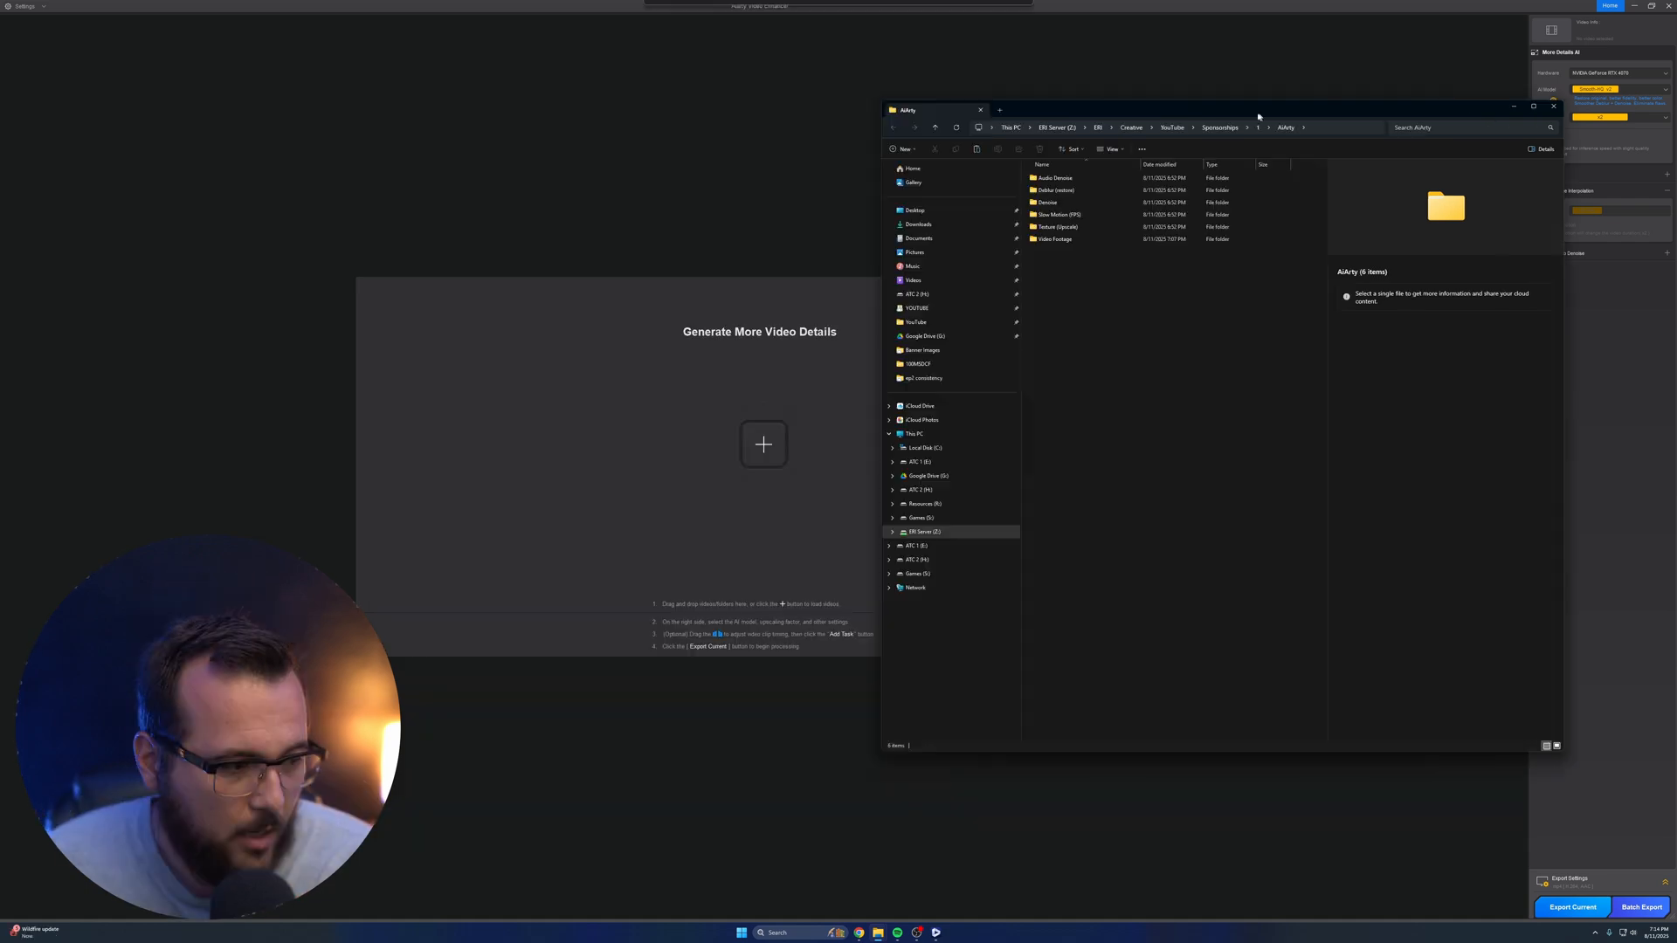
pyautogui.moveTo(1258, 115); pyautogui.dragTo(1264, 116)
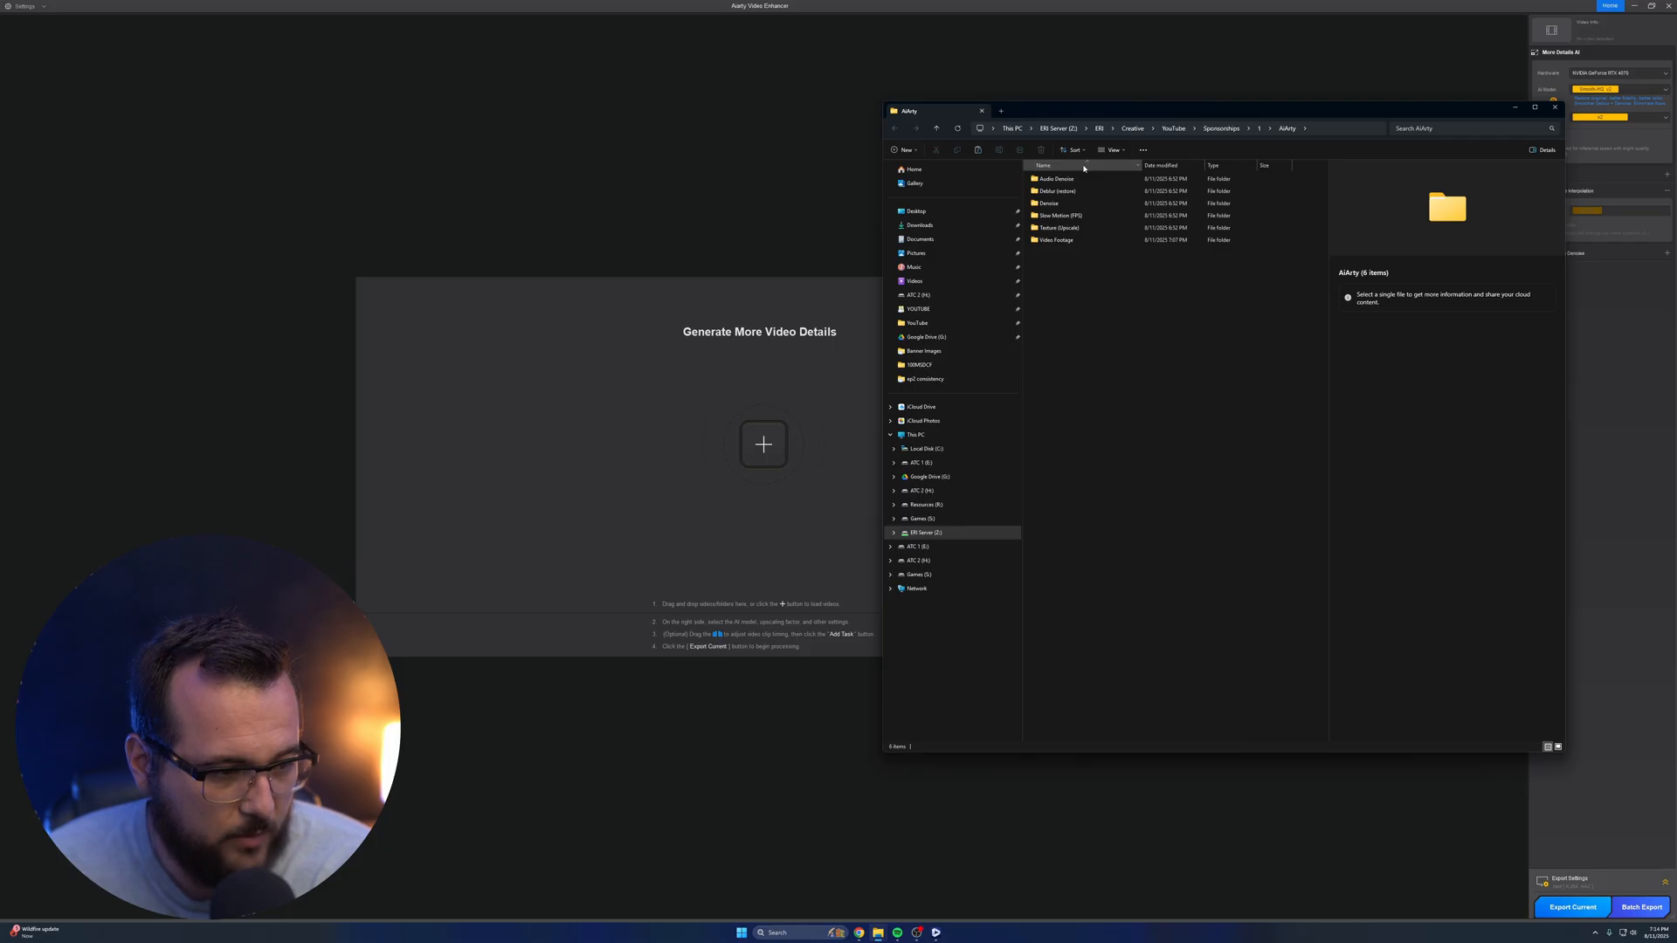
pyautogui.doubleClick(1087, 228)
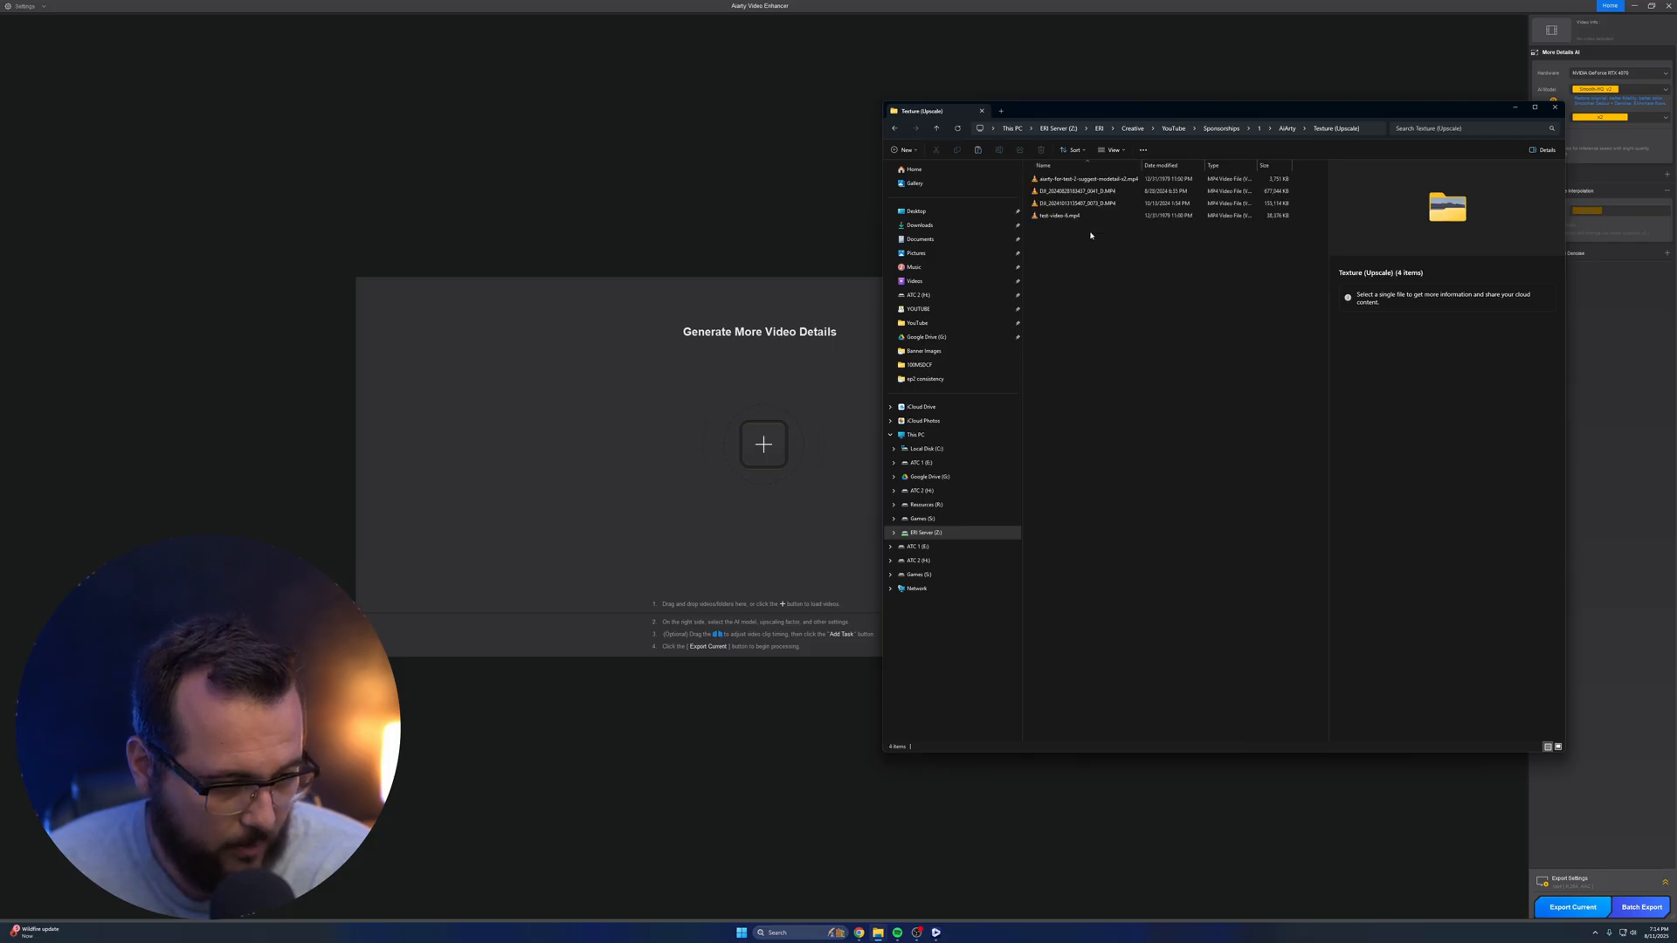
pyautogui.click(1084, 178)
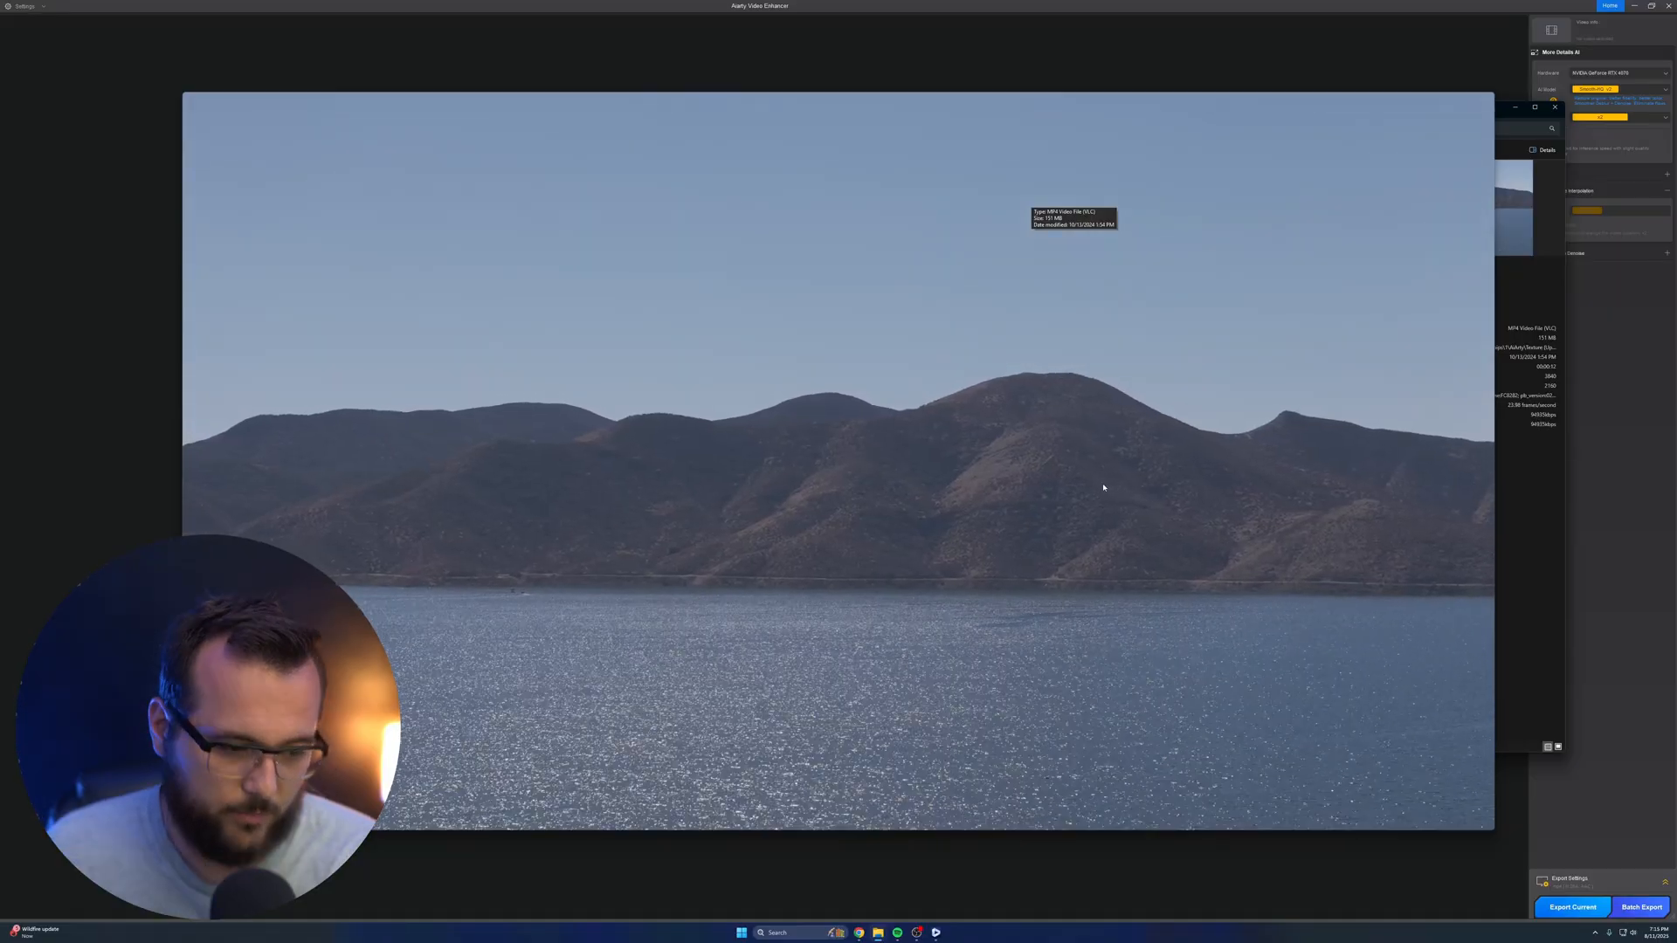
pyautogui.press('space')
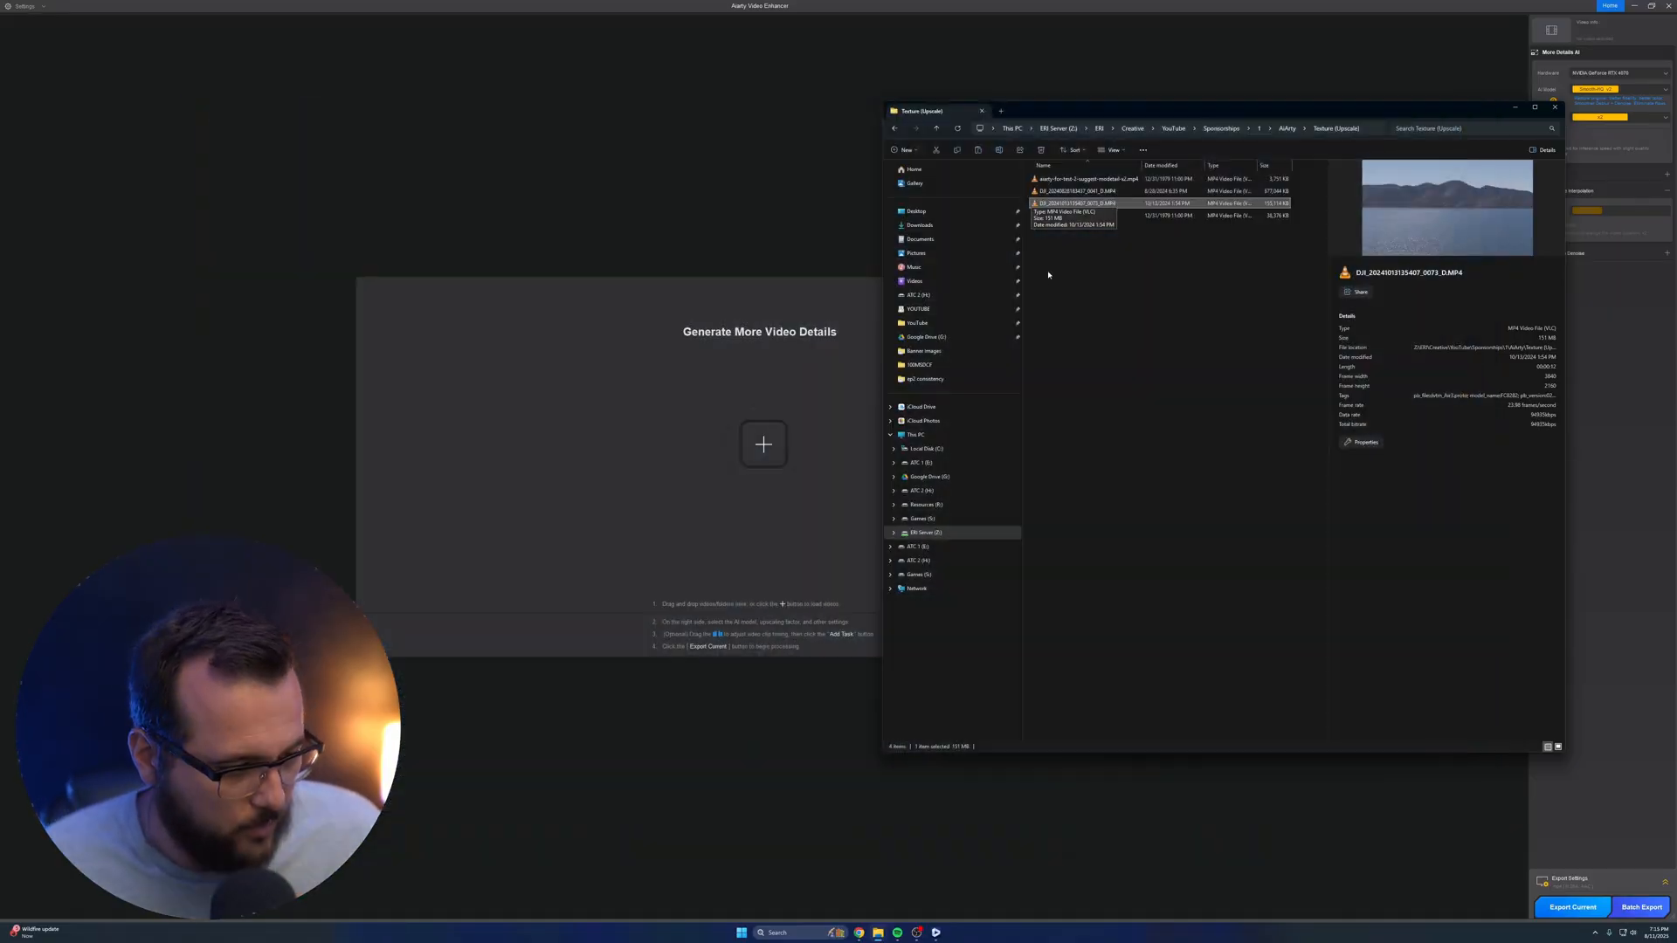
pyautogui.moveTo(1076, 202); pyautogui.dragTo(753, 432)
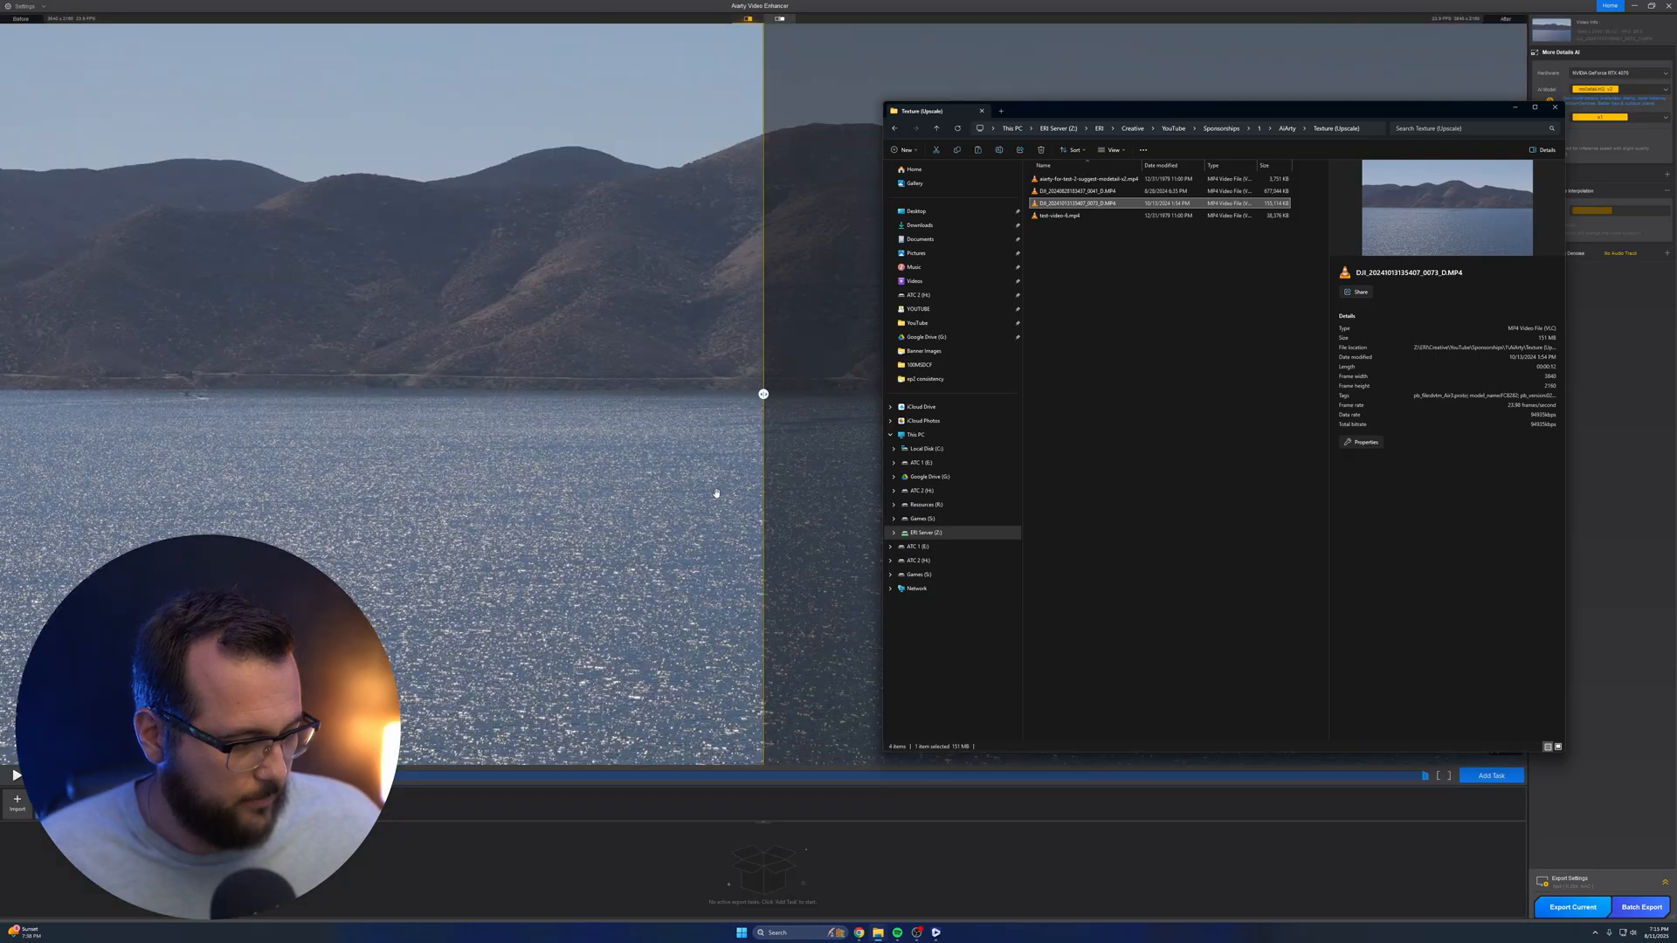
pyautogui.click(683, 510)
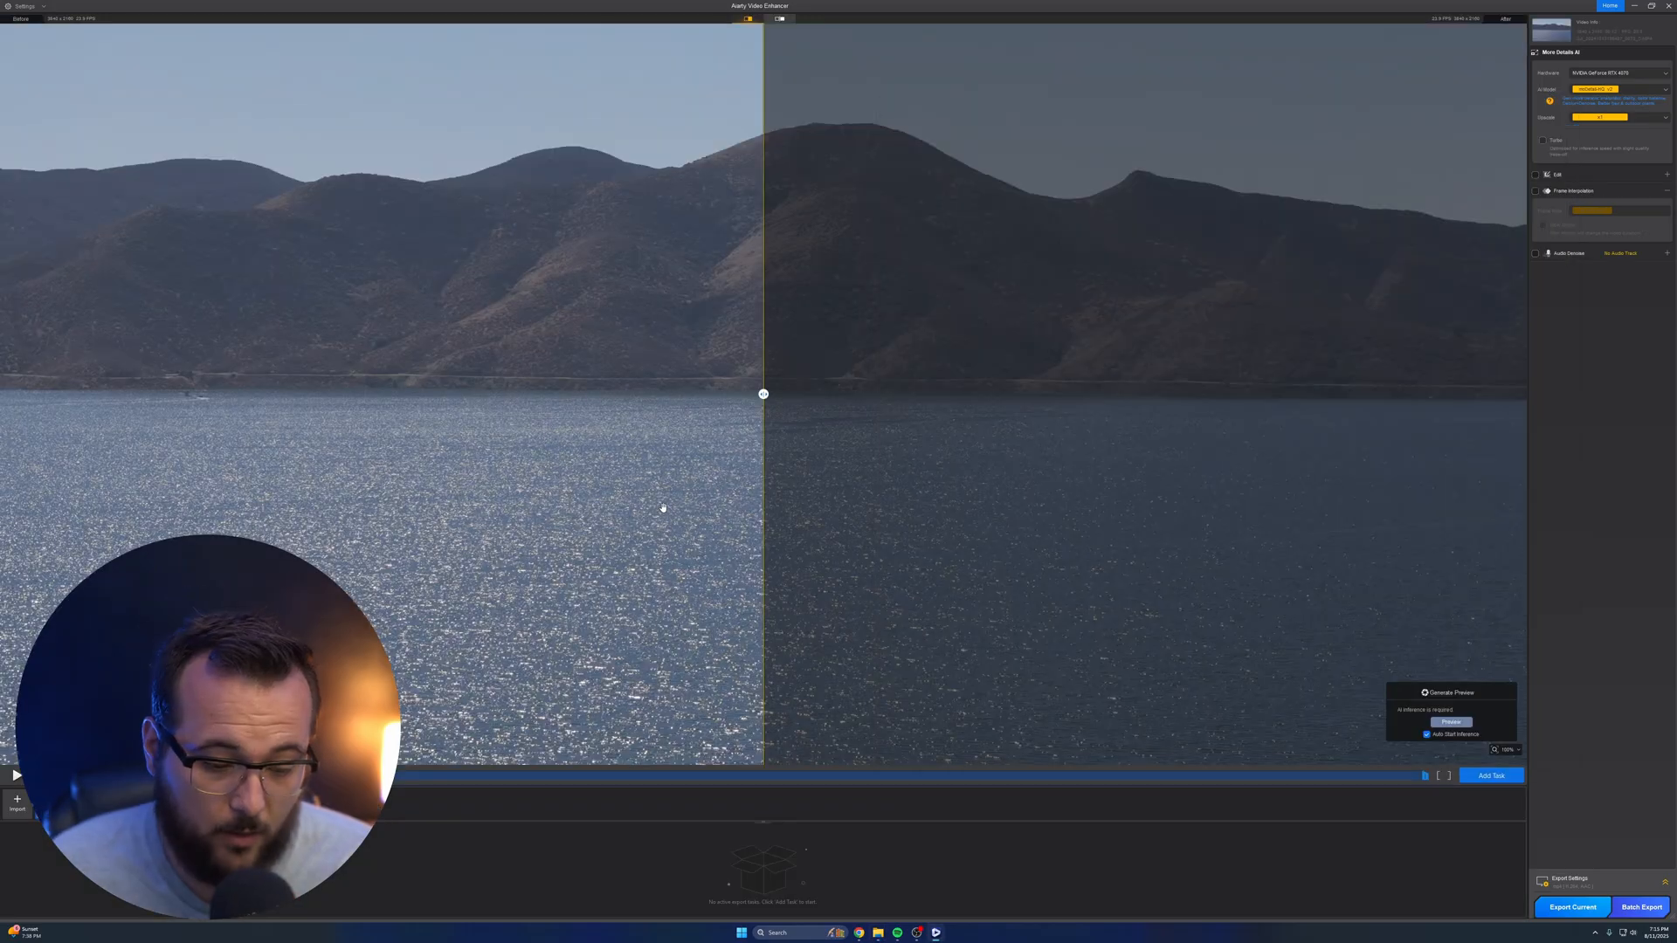
# Generate the enhanced preview of the lake clip, compare before and after, and inspect the frame at 00:12
pyautogui.click(1457, 720)
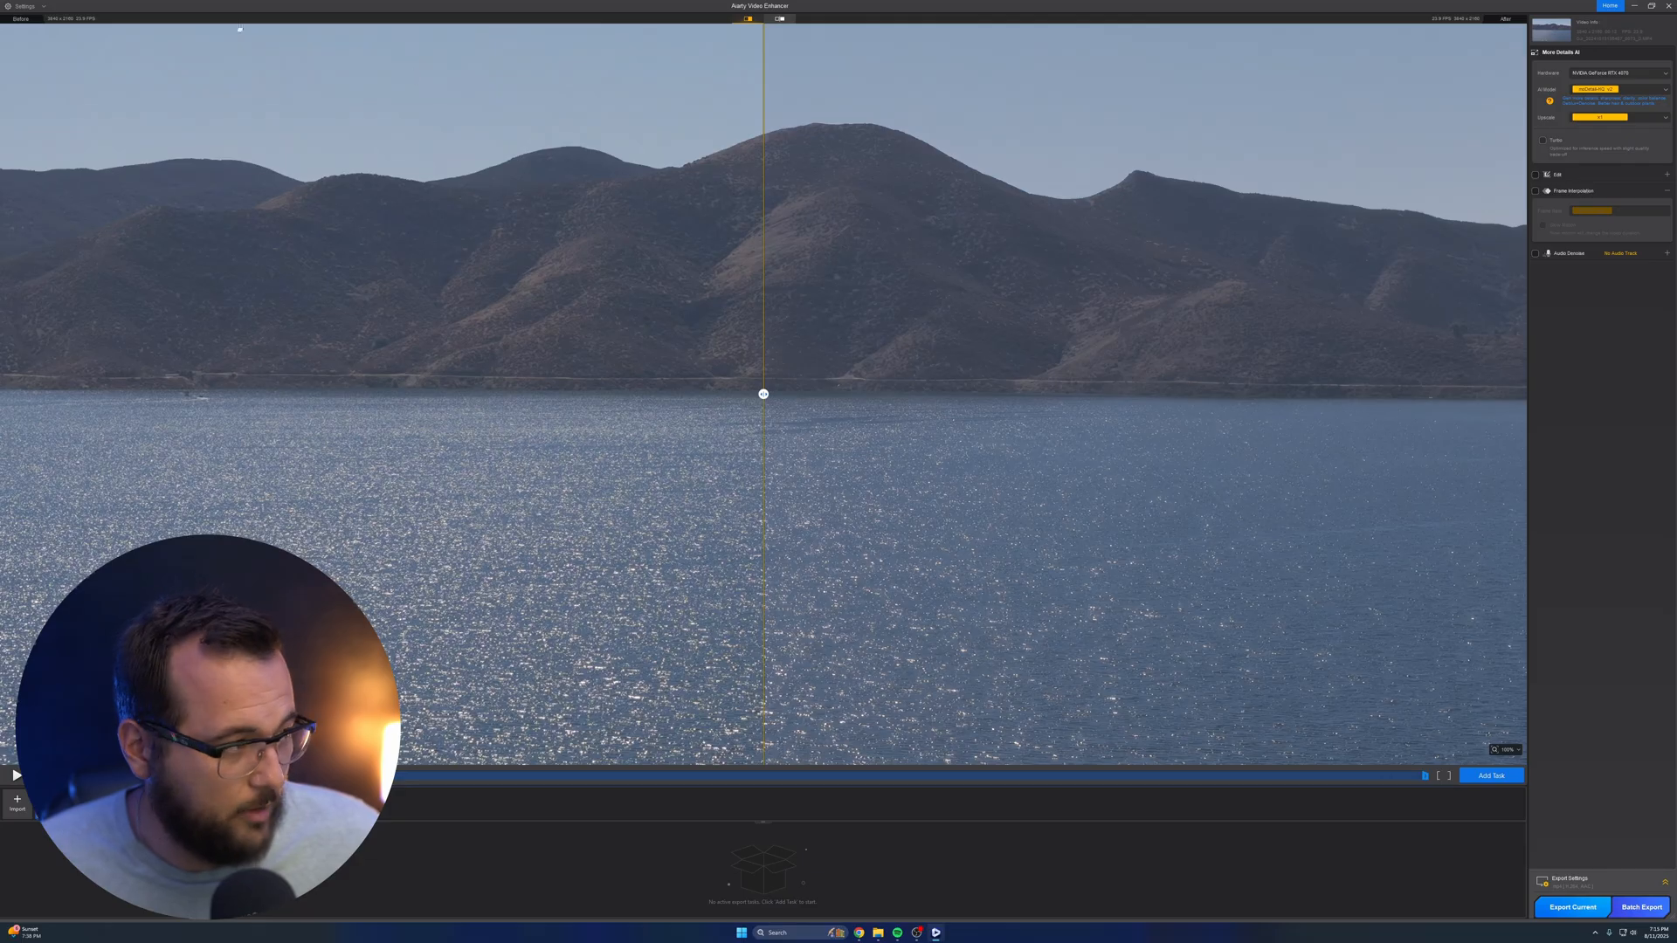
pyautogui.moveTo(762, 395); pyautogui.dragTo(945, 394)
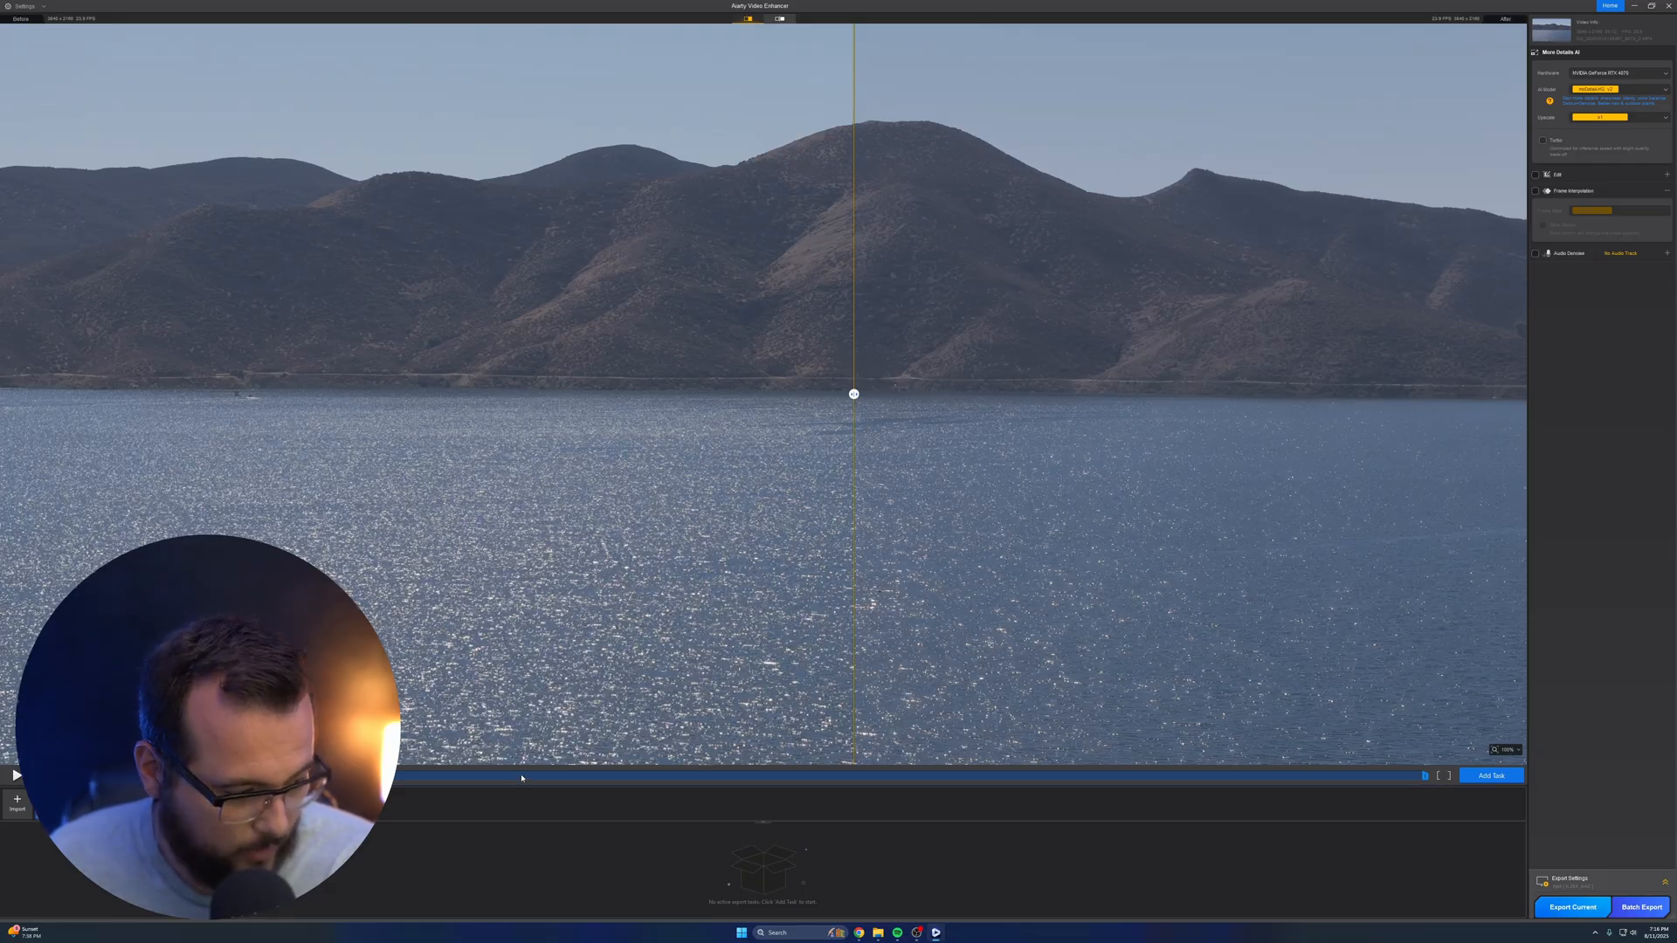
pyautogui.click(1391, 776)
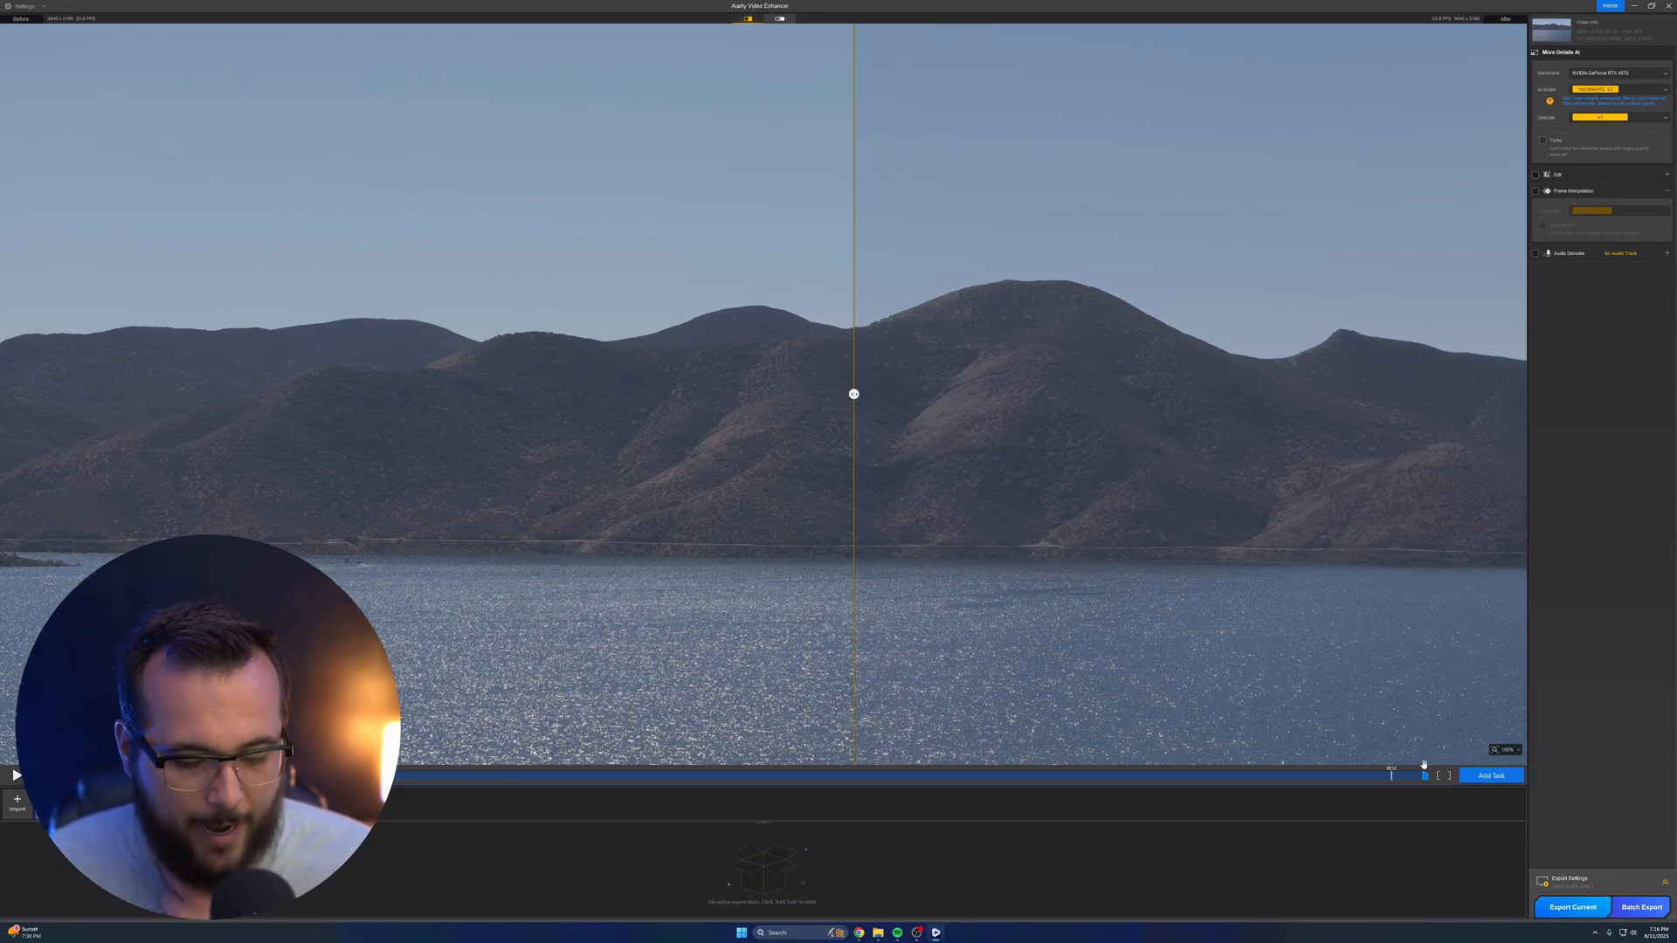
# Add the lake clip as an export task and open that task for modification
pyautogui.click(1474, 777)
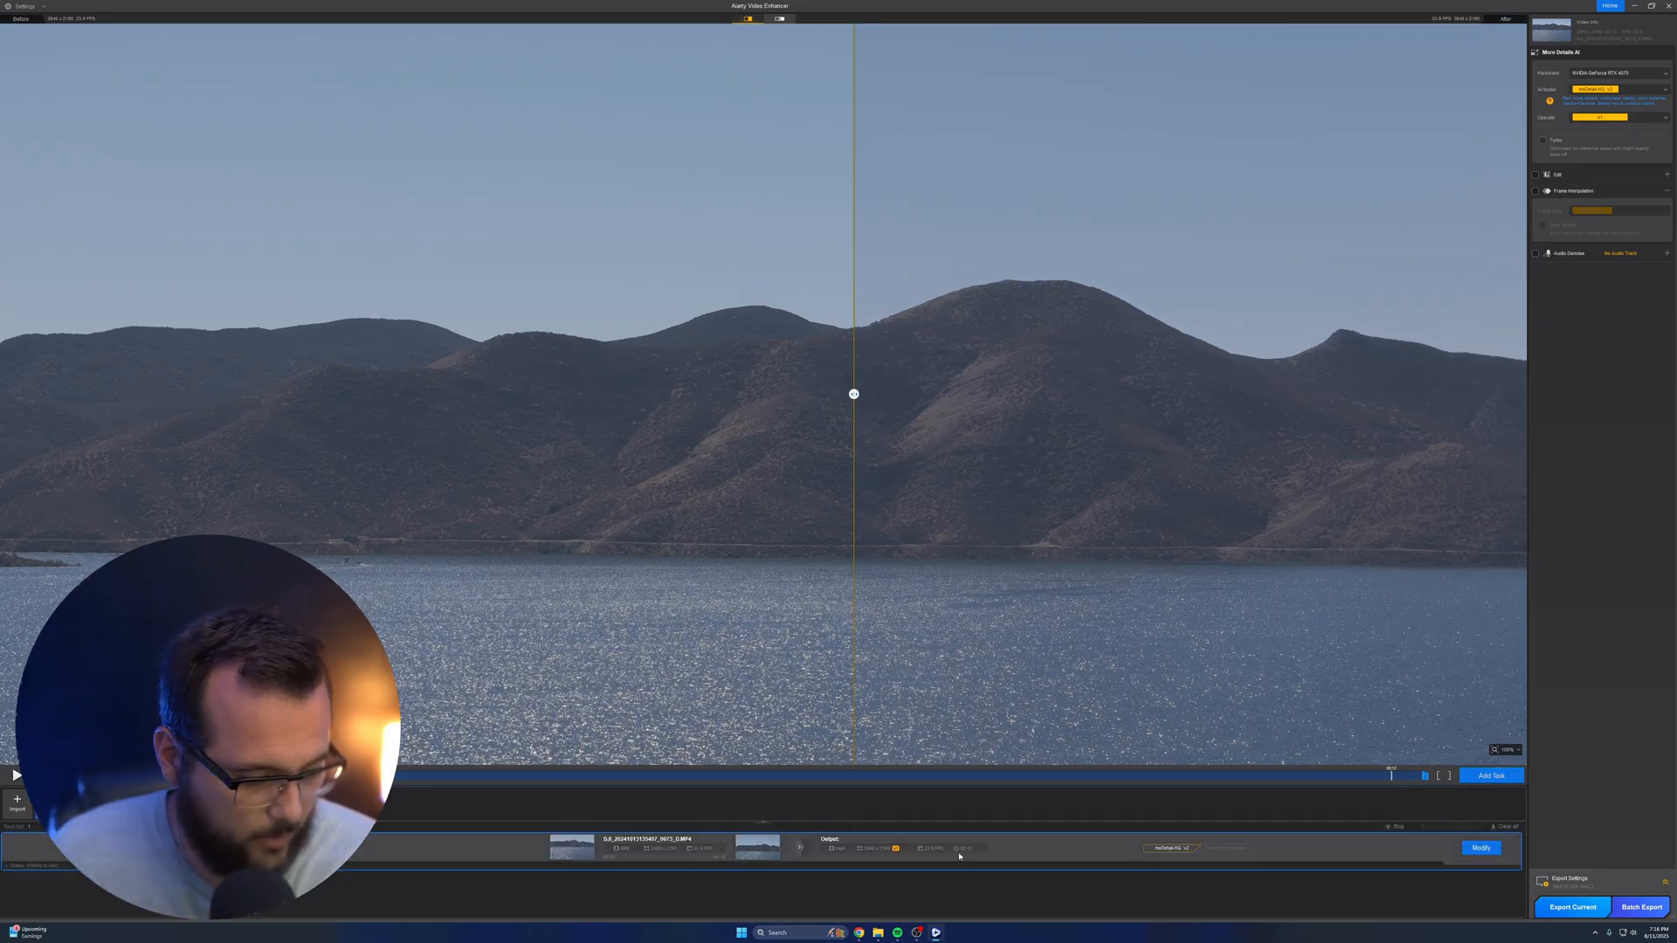
pyautogui.click(1485, 852)
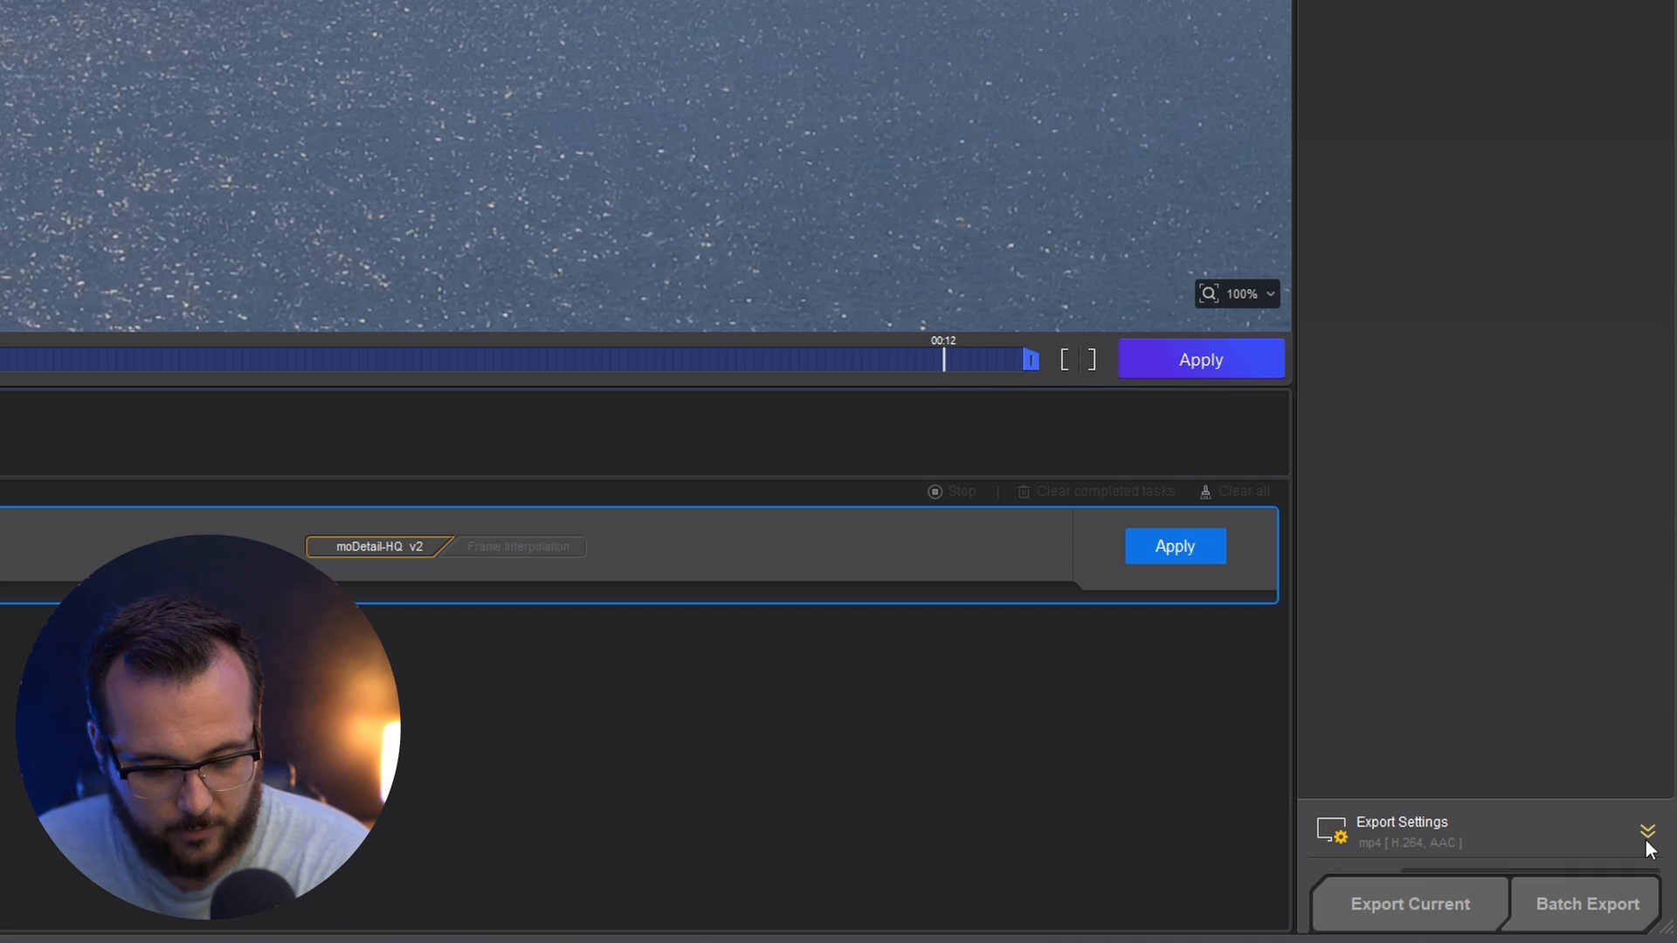
# Set the export format to mov with the H.265 video codec and direct the output to the Exports folder in Texture (Upscale)
pyautogui.click(1647, 841)
pyautogui.click(1448, 660)
pyautogui.click(1437, 699)
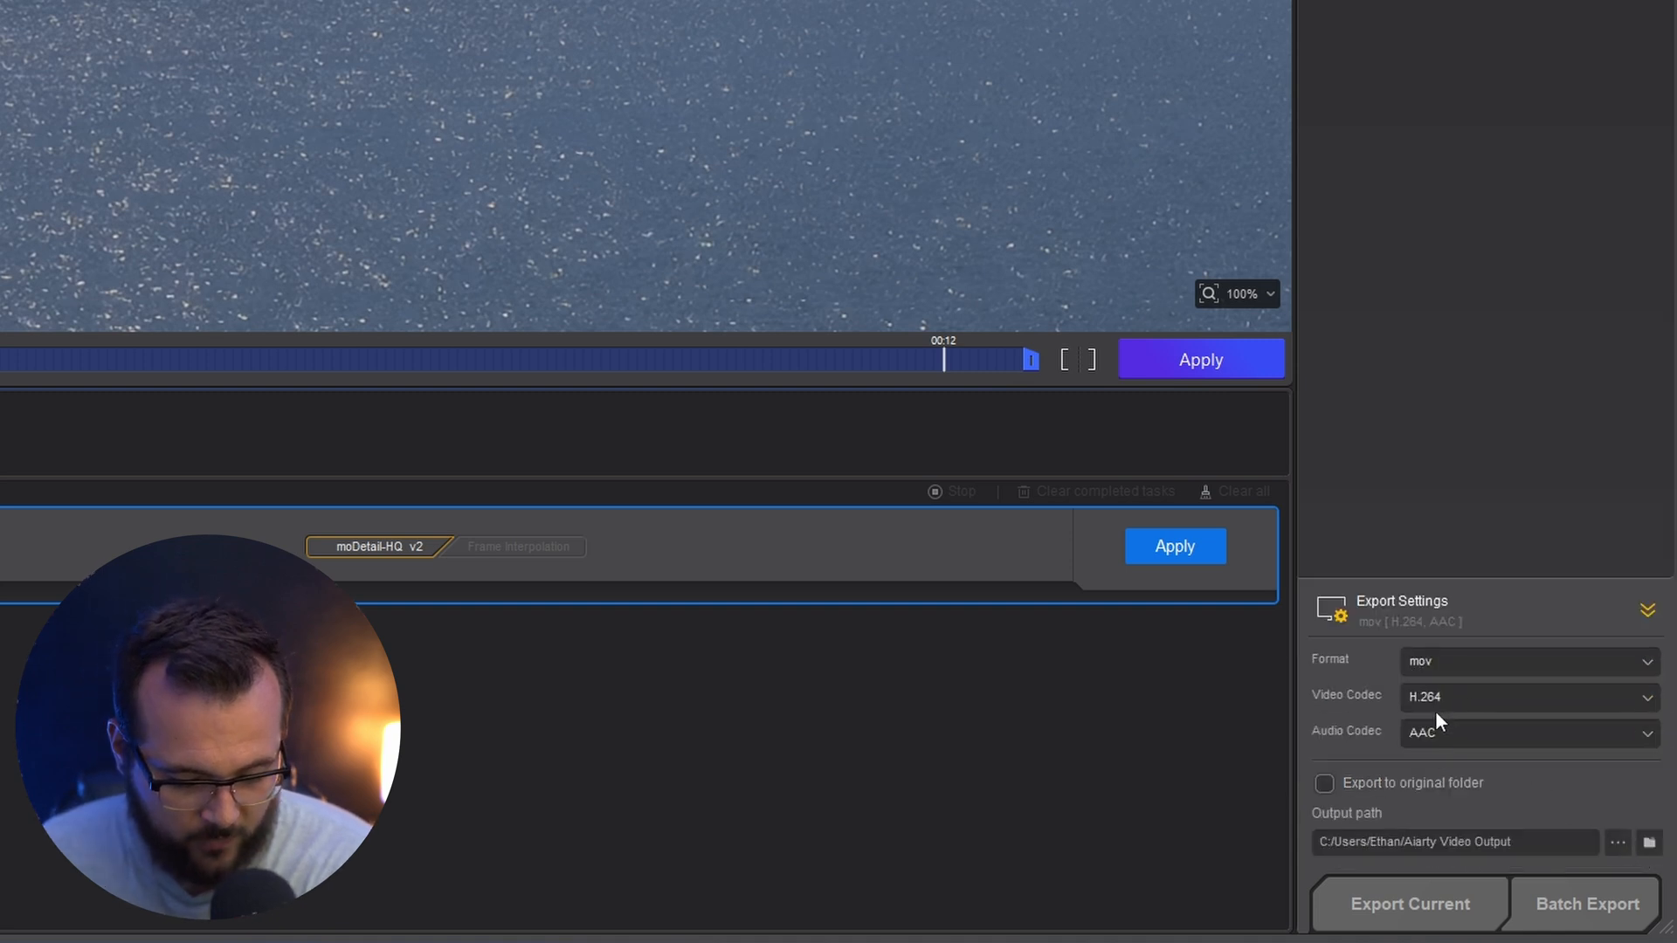
pyautogui.click(1446, 699)
pyautogui.click(1440, 771)
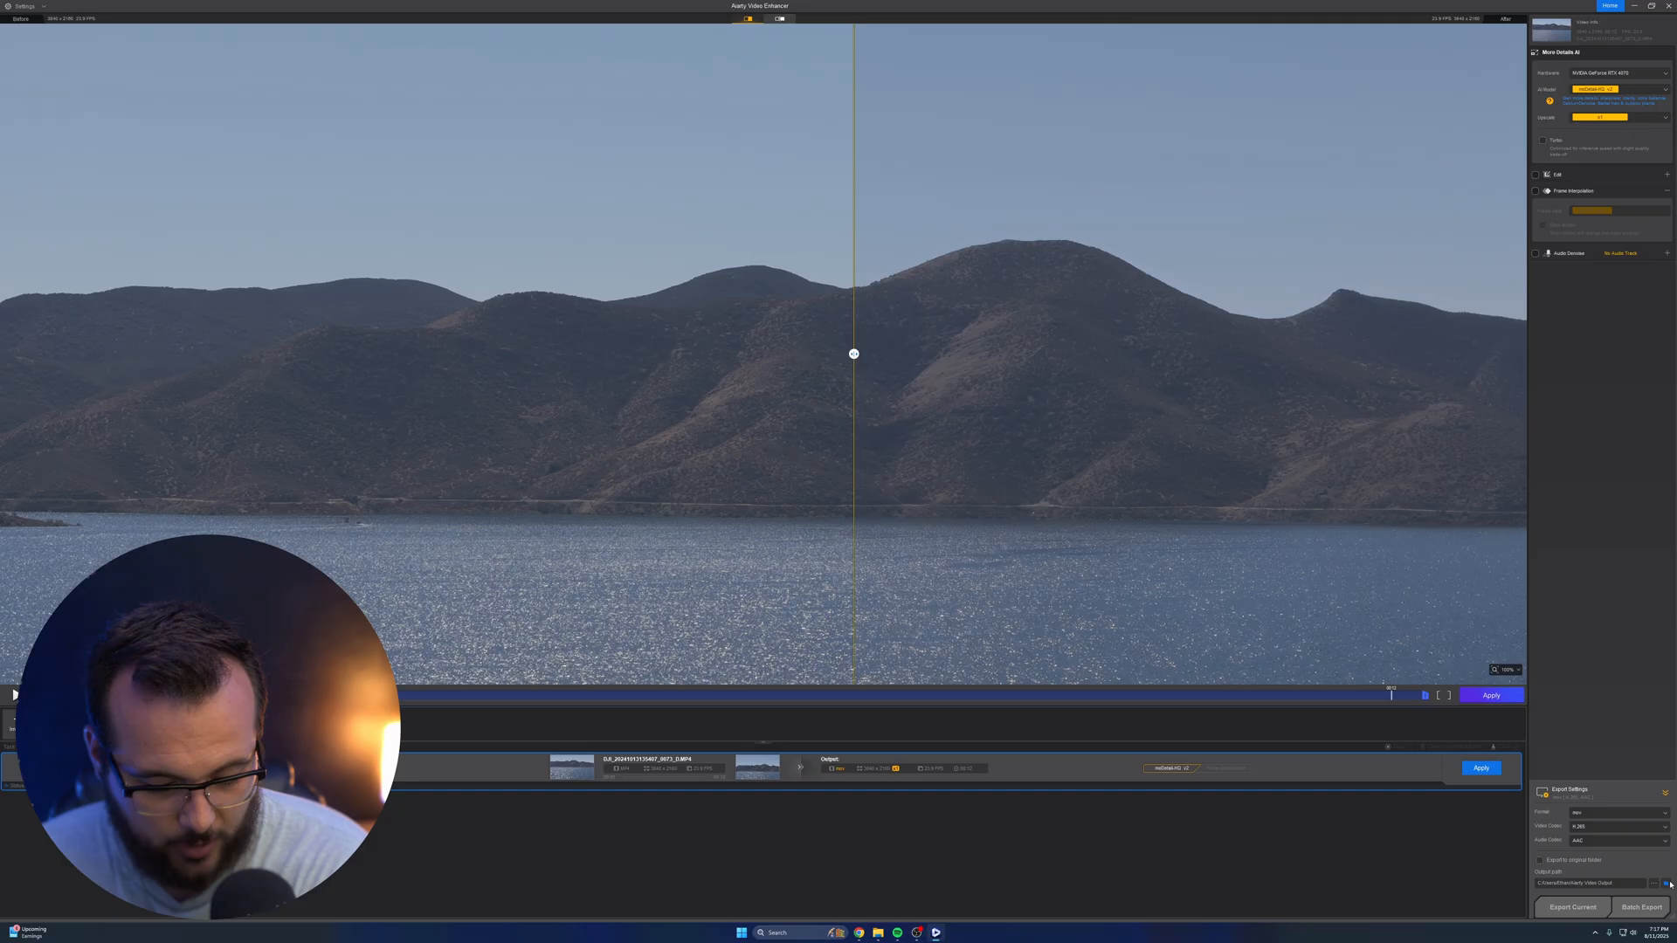
pyautogui.click(1649, 843)
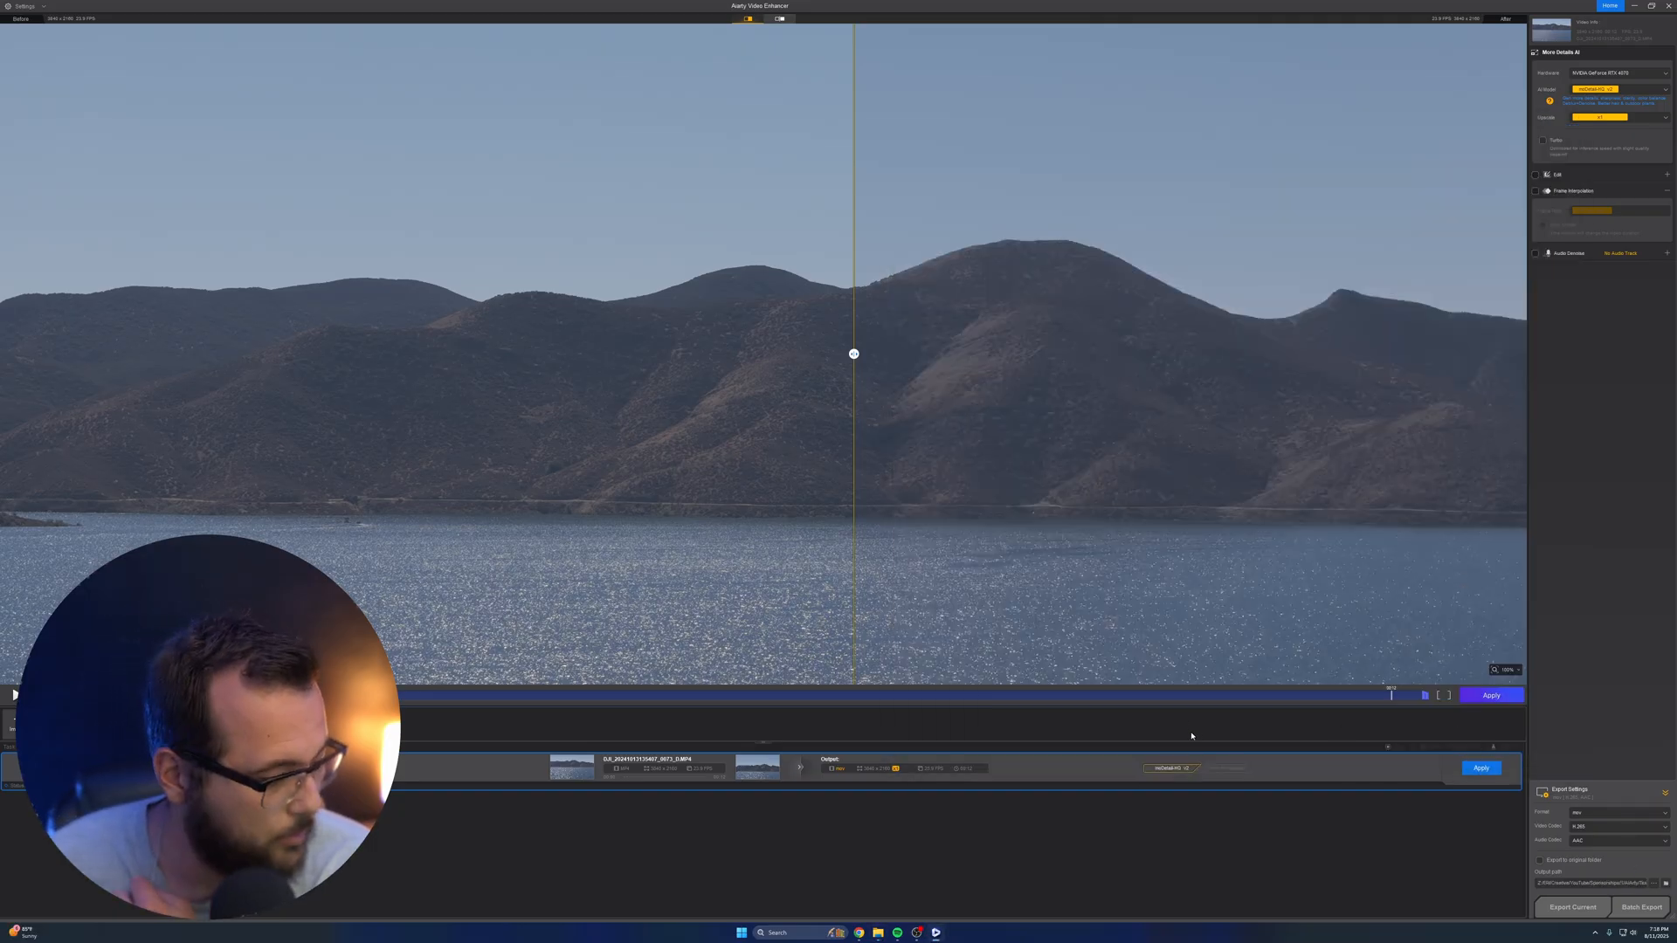
# Try larger upscale factors on the lake clip and compare the enhanced preview with the original
pyautogui.click(1664, 120)
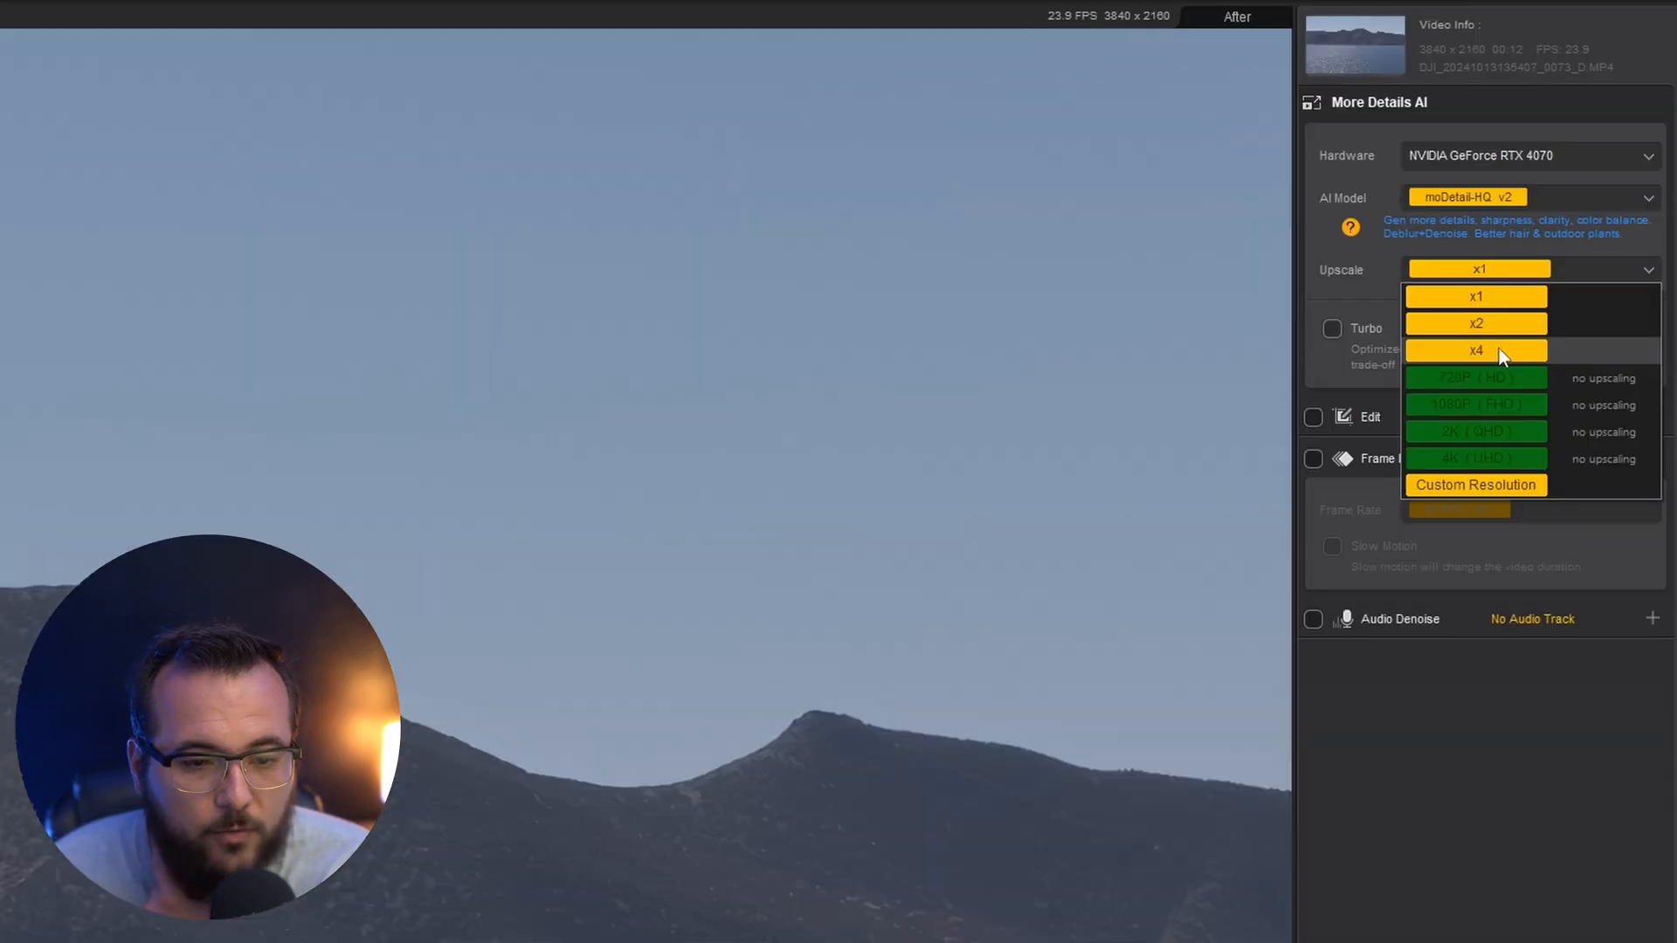
pyautogui.click(1477, 350)
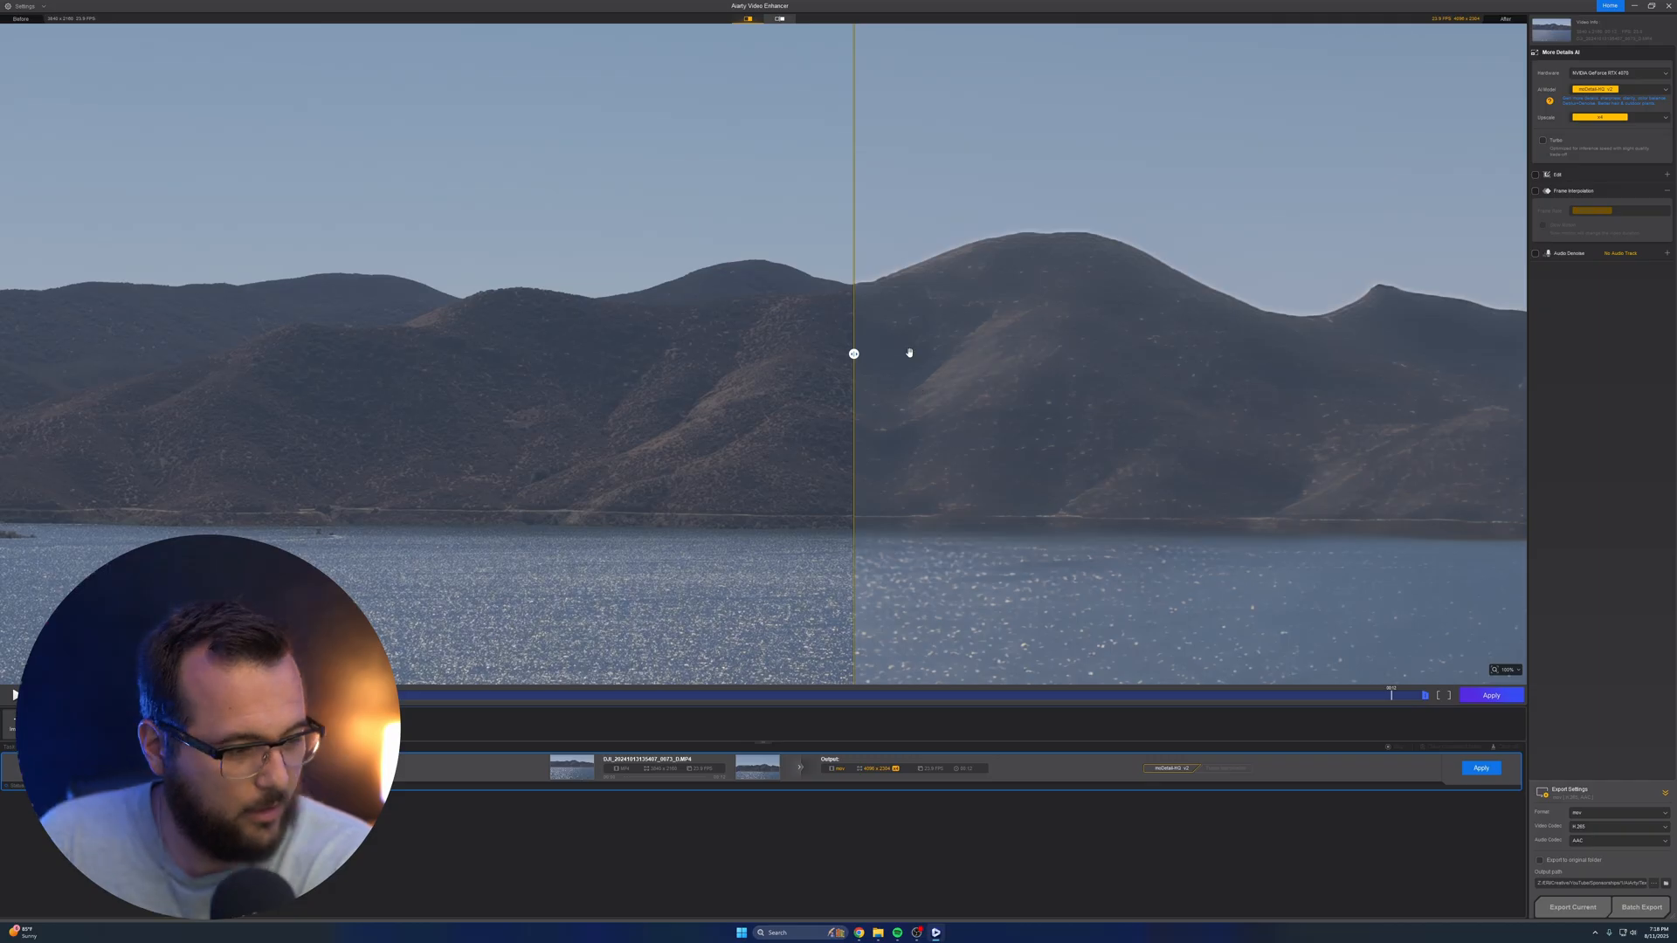
pyautogui.moveTo(854, 354); pyautogui.dragTo(1010, 398)
pyautogui.click(1597, 119)
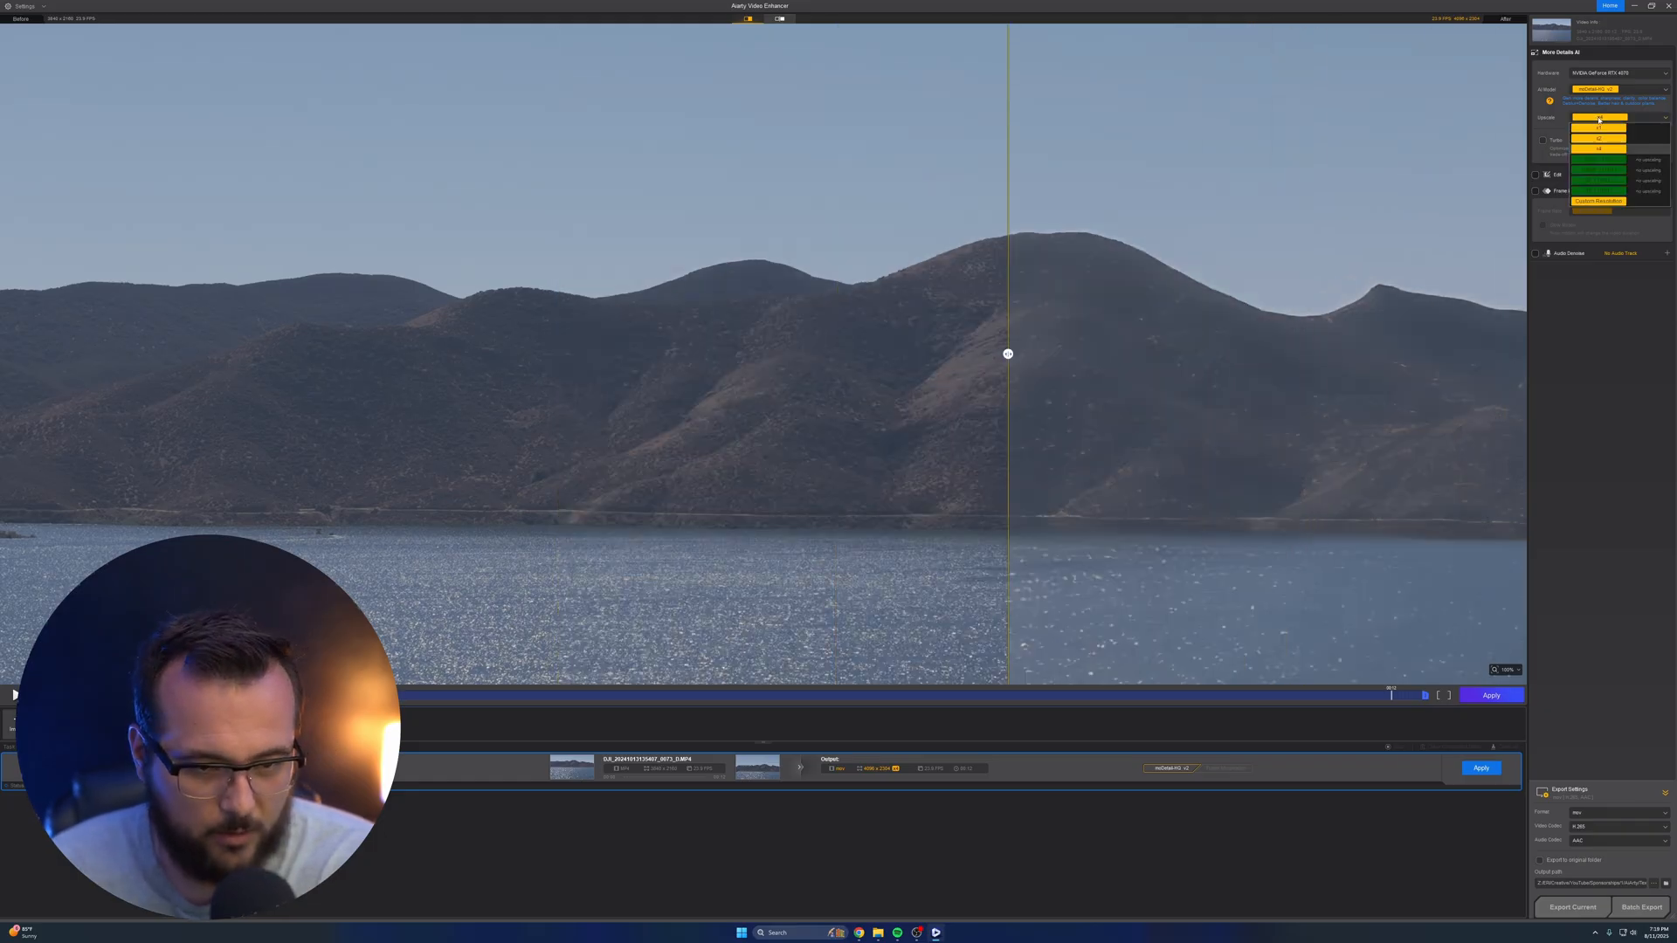
pyautogui.click(1574, 154)
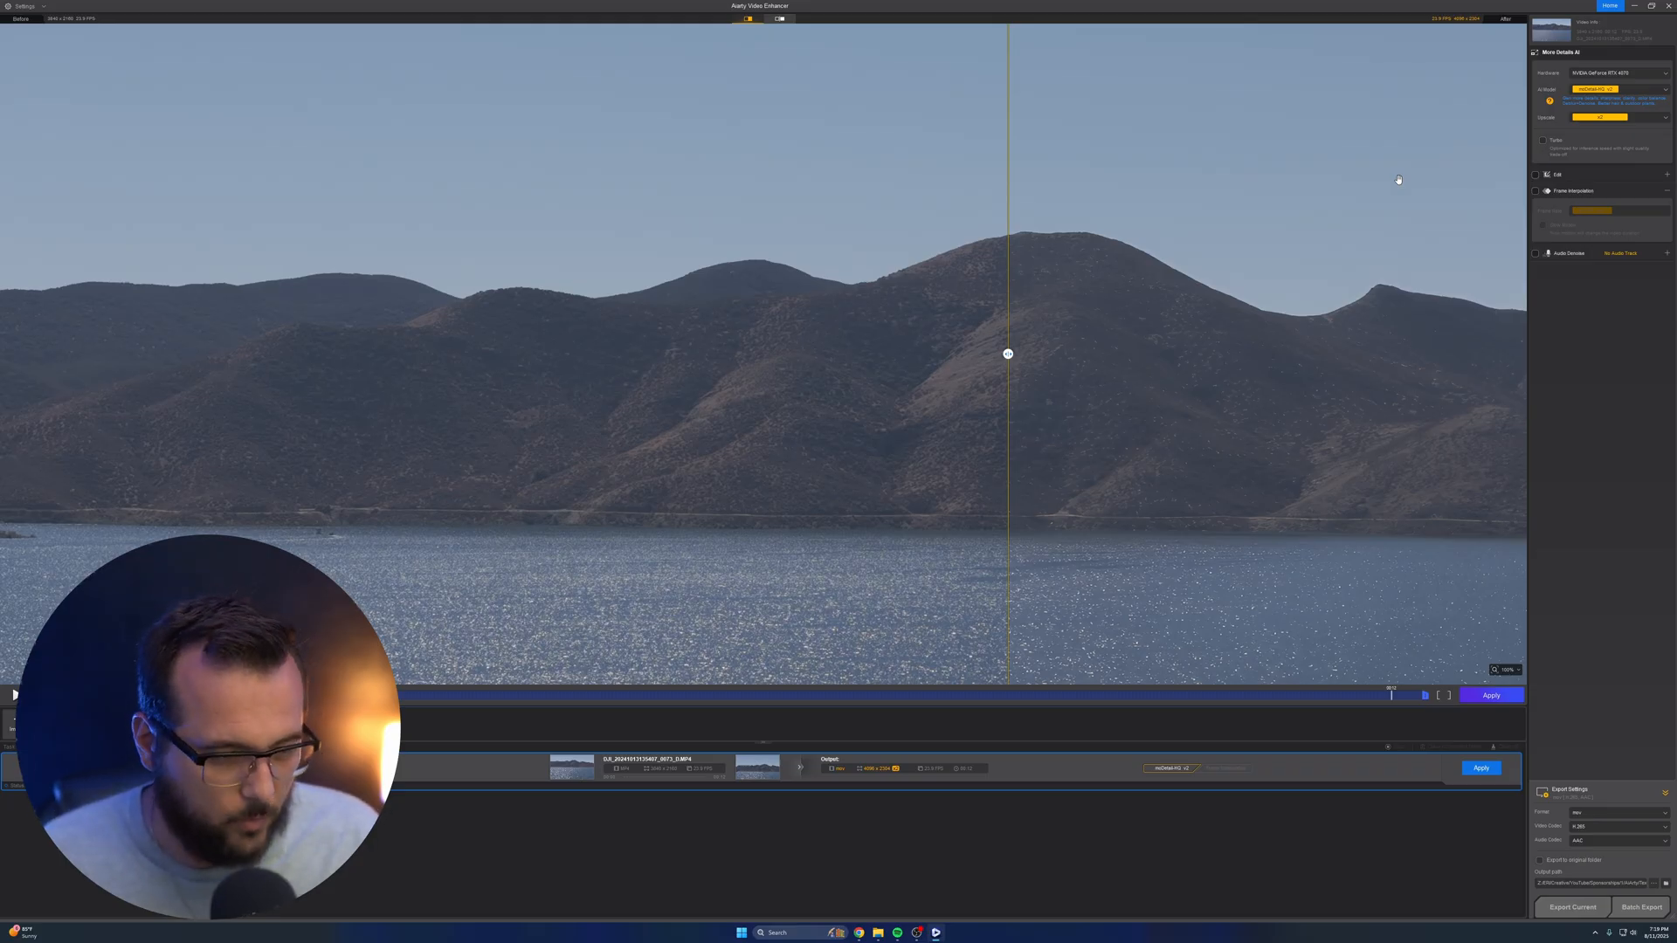
# Set the upscale factor to x1 and export the current lake clip
pyautogui.click(1607, 117)
pyautogui.click(1611, 130)
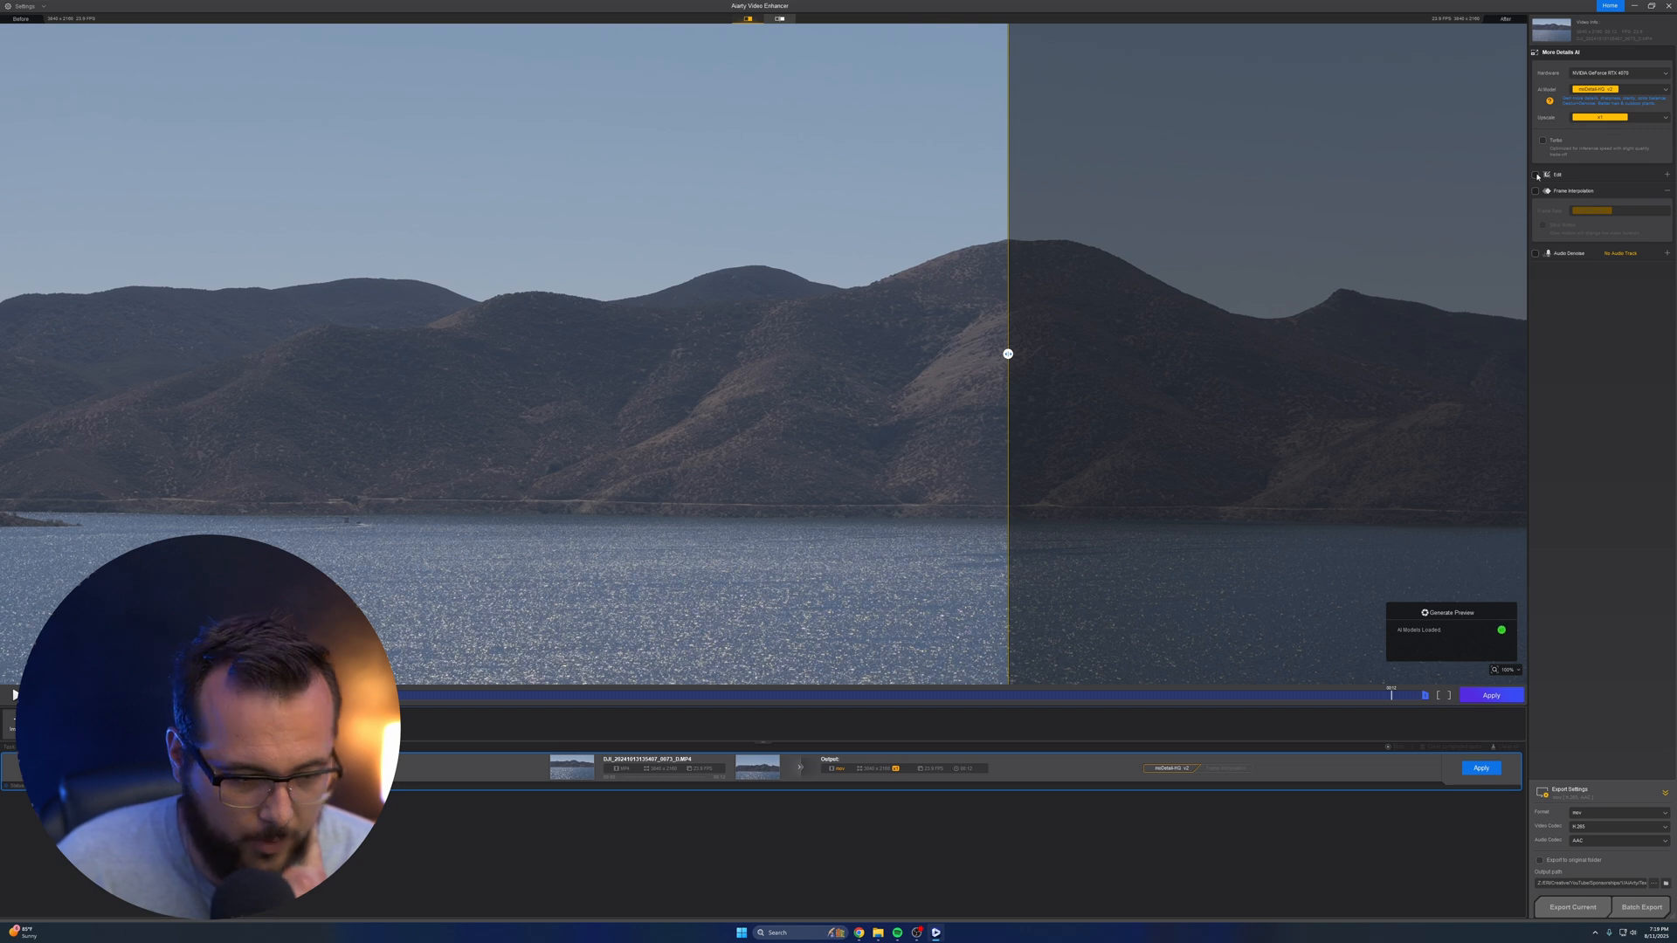
pyautogui.click(1568, 913)
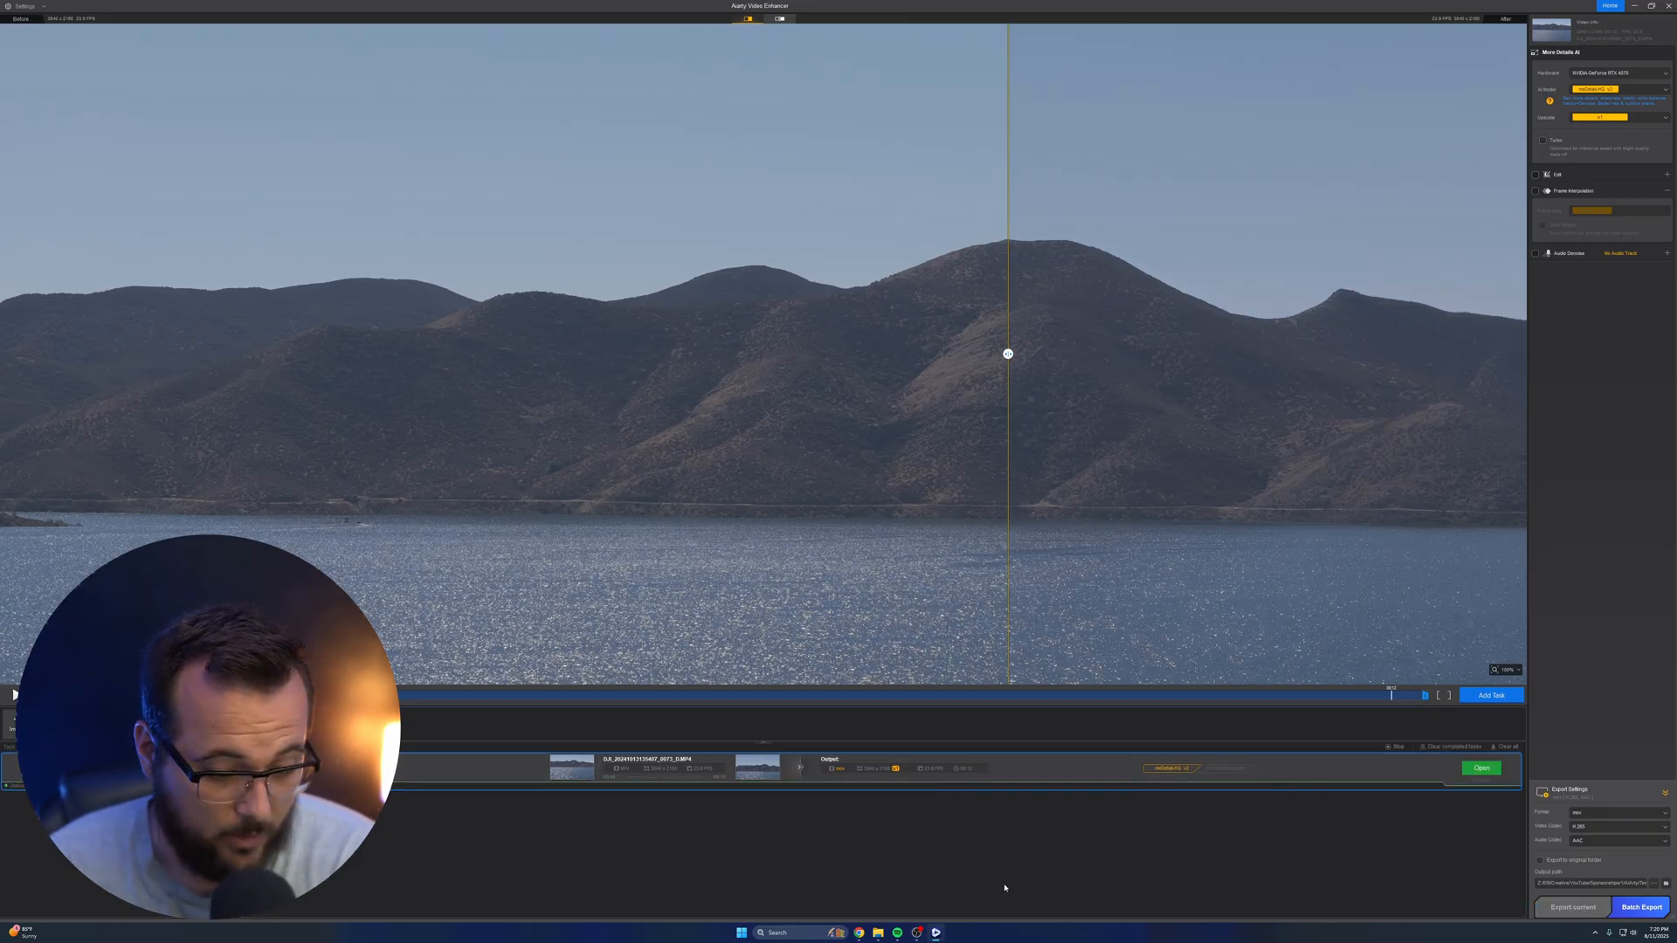
# Open the exported lake video from its output folder, examine its playback in VLC full size, and close the player
pyautogui.click(1482, 768)
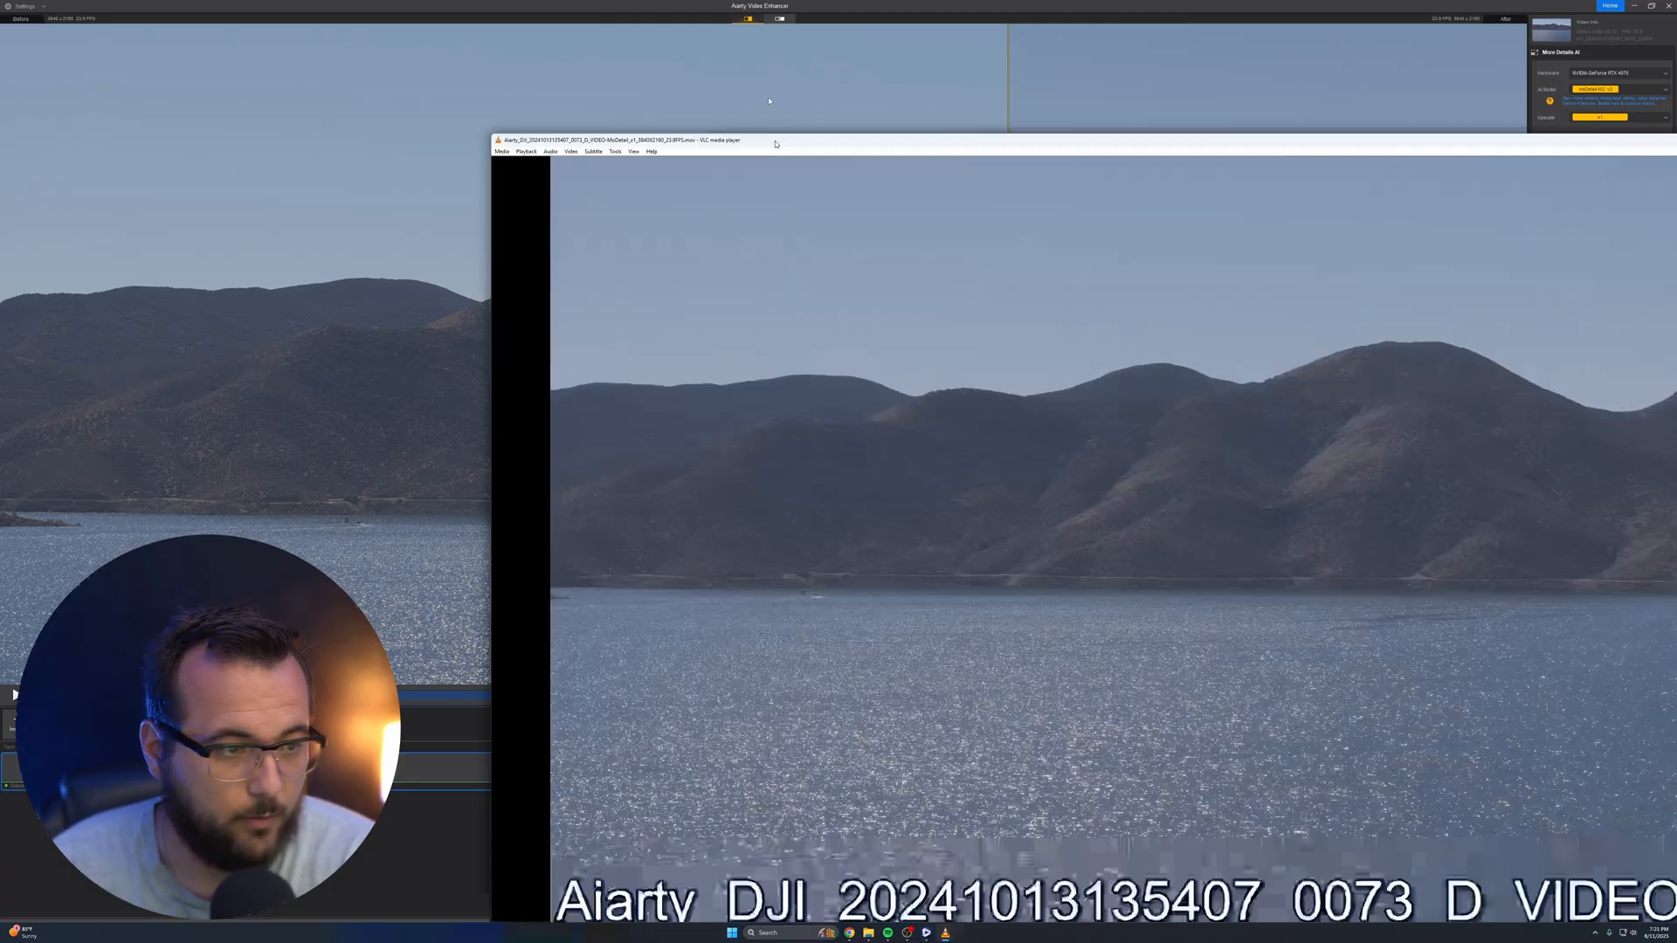
pyautogui.doubleClick(775, 141)
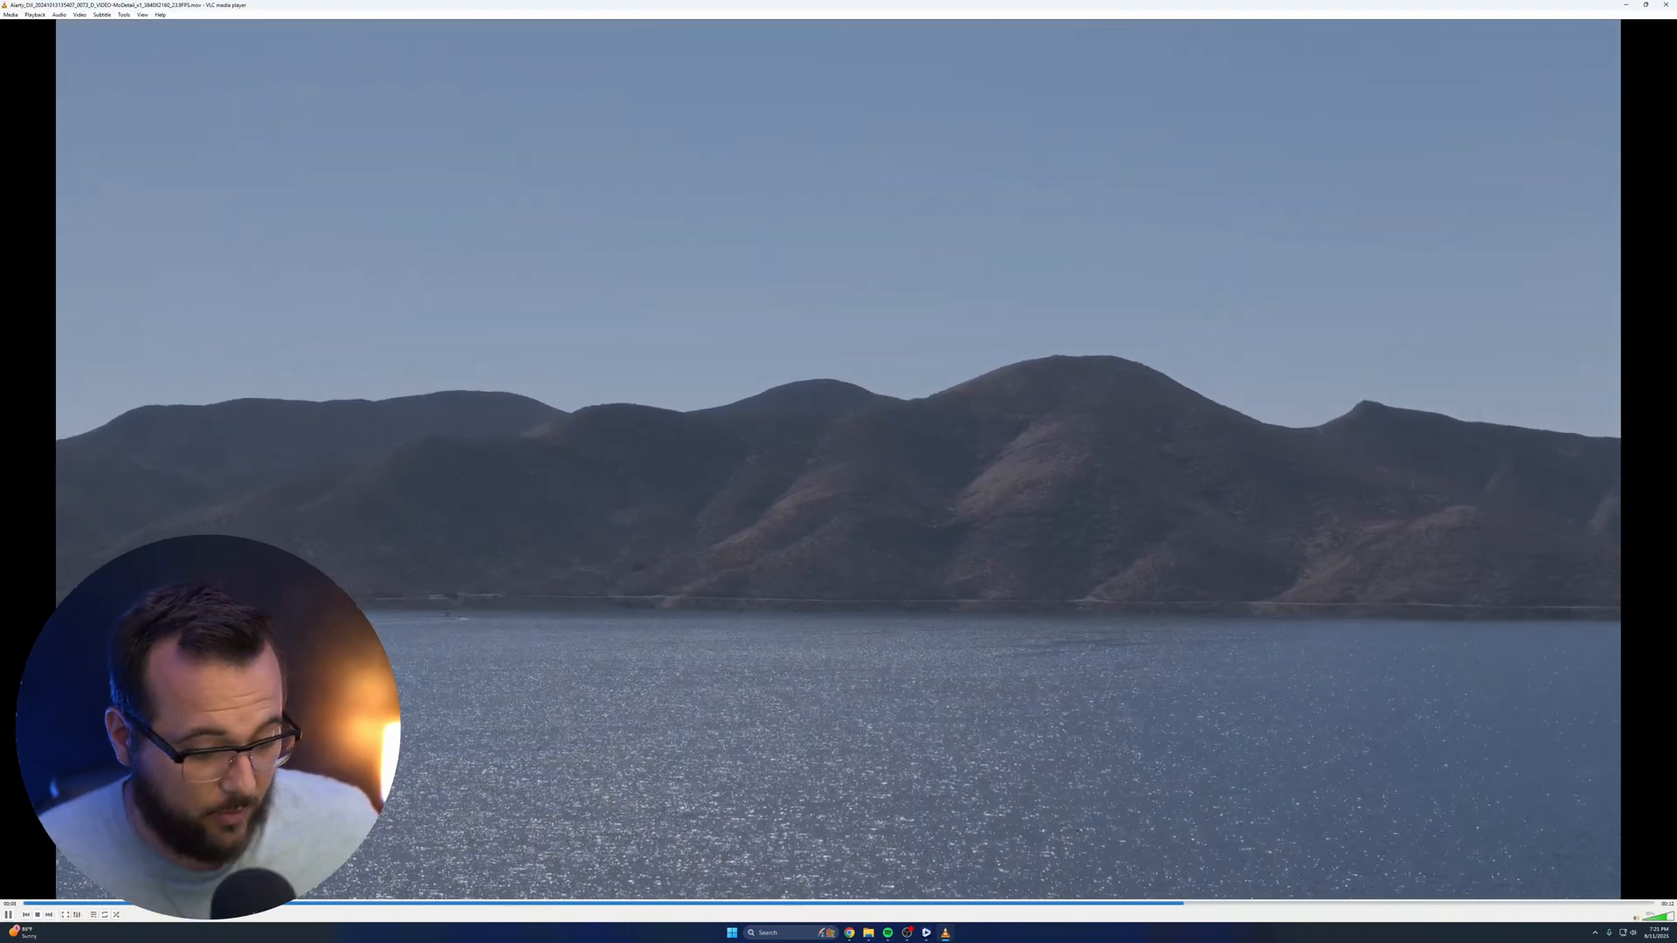
pyautogui.click(8, 914)
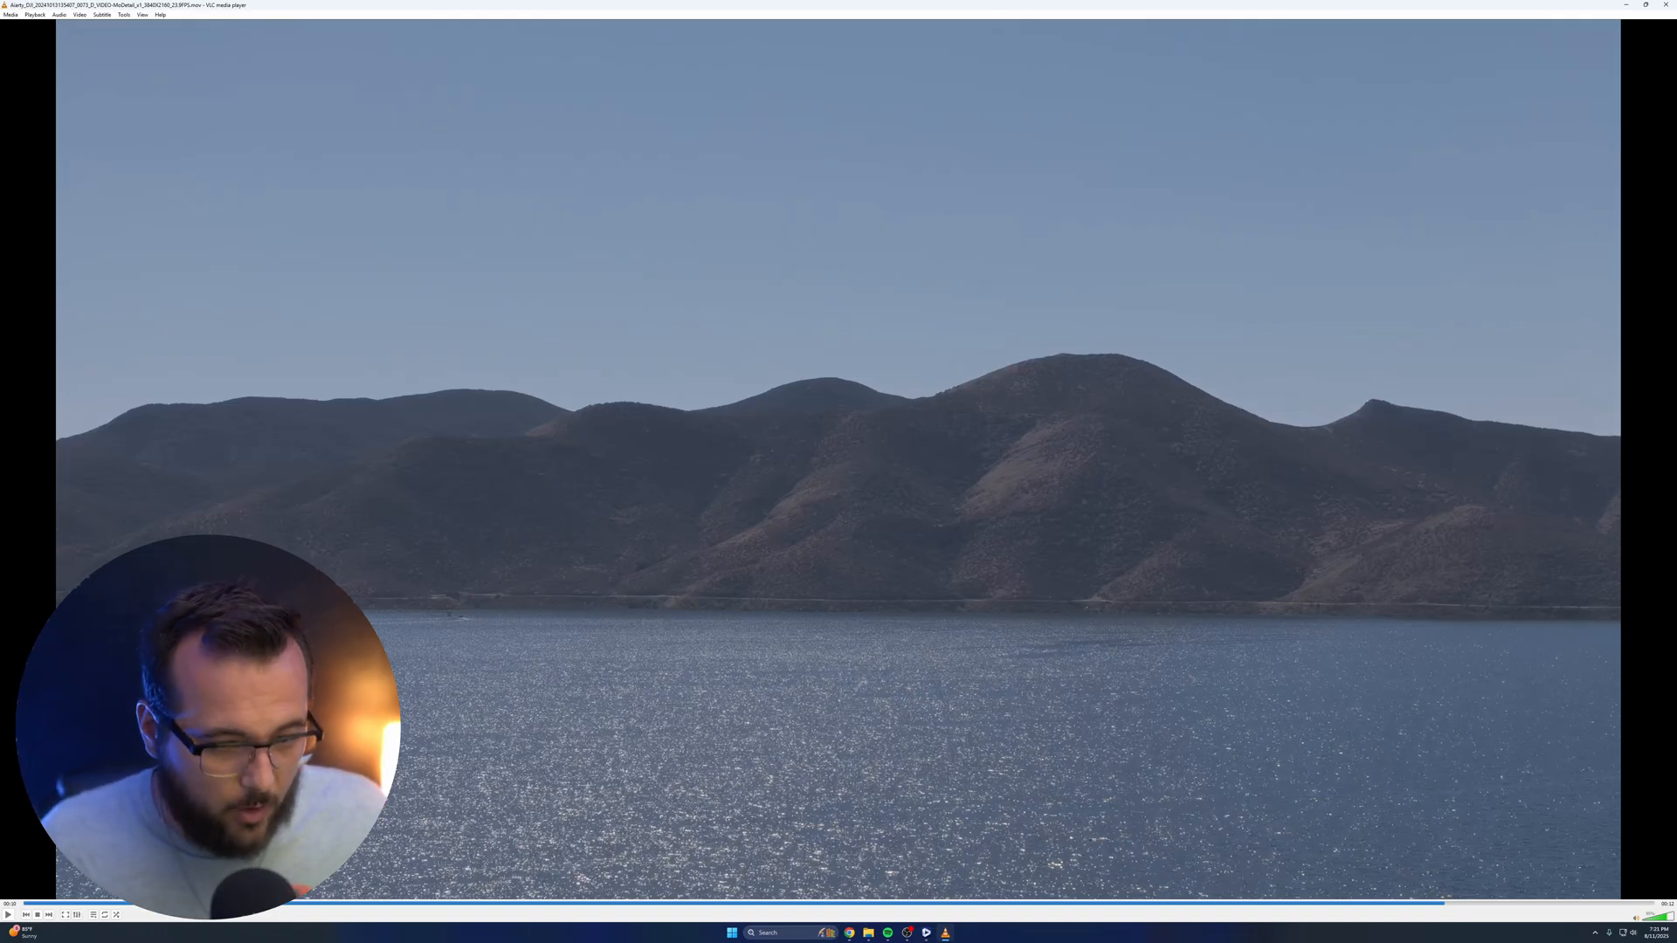
pyautogui.click(1666, 5)
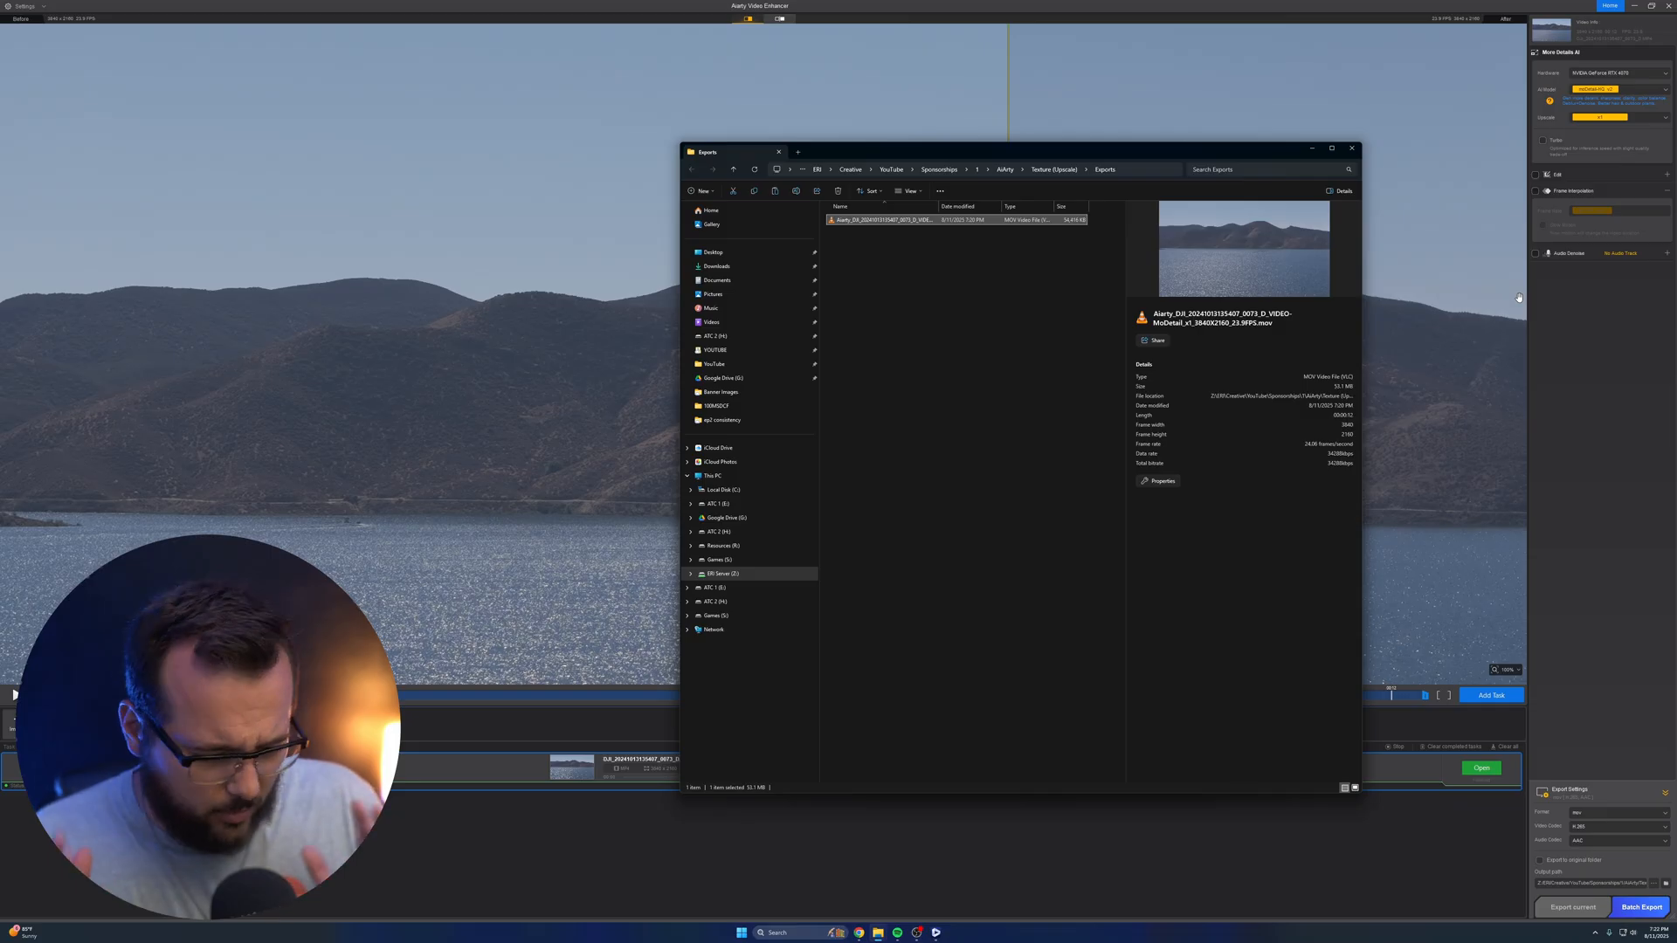
# Remove the lake video from the enhancer's project
pyautogui.click(1600, 445)
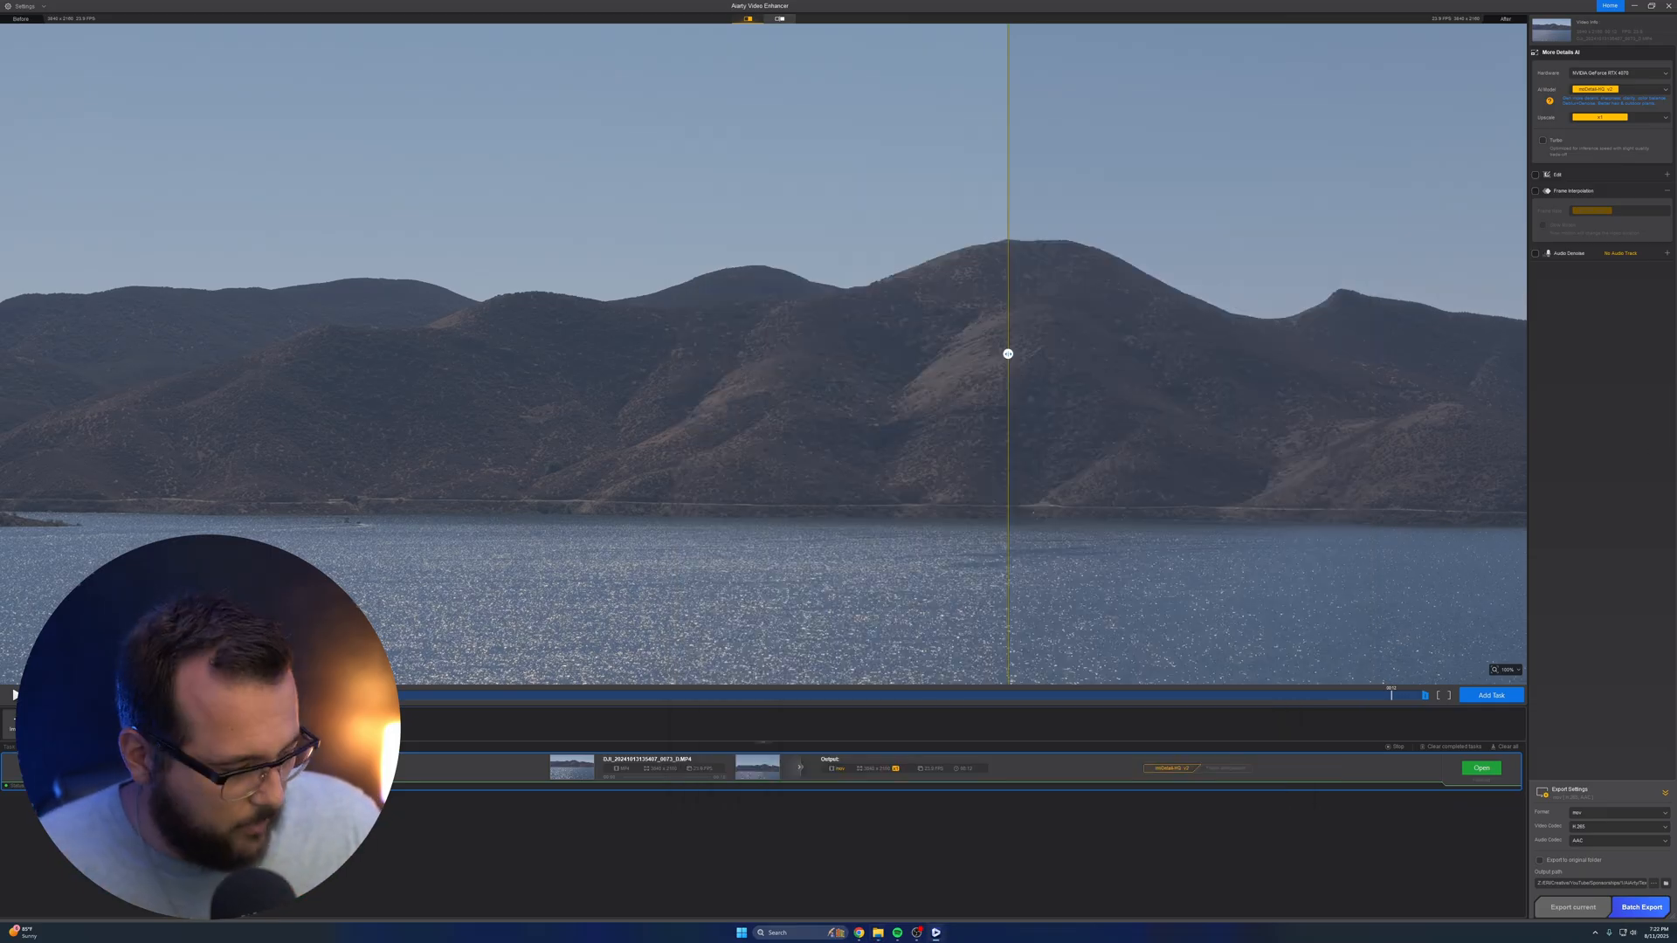
pyautogui.press('Delete')
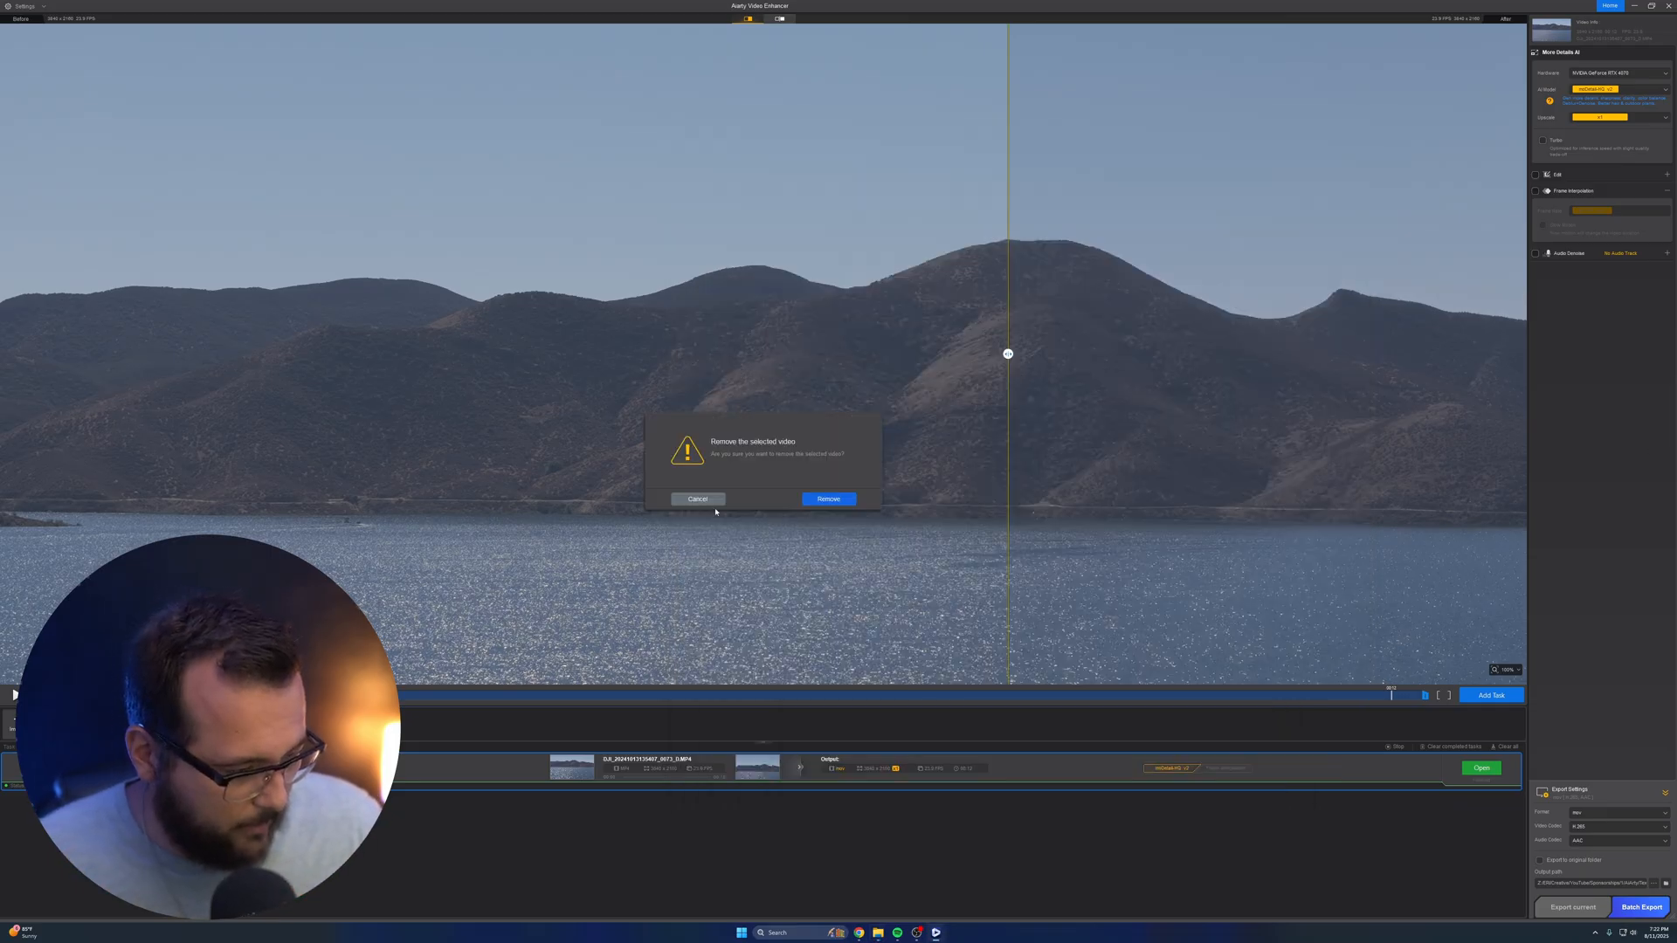
pyautogui.click(819, 501)
# Import aiarty-for-test-2-suggest-modetail-x2.mp4 and compare its enhanced preview with the original across the bird
pyautogui.moveTo(1088, 180); pyautogui.dragTo(675, 435)
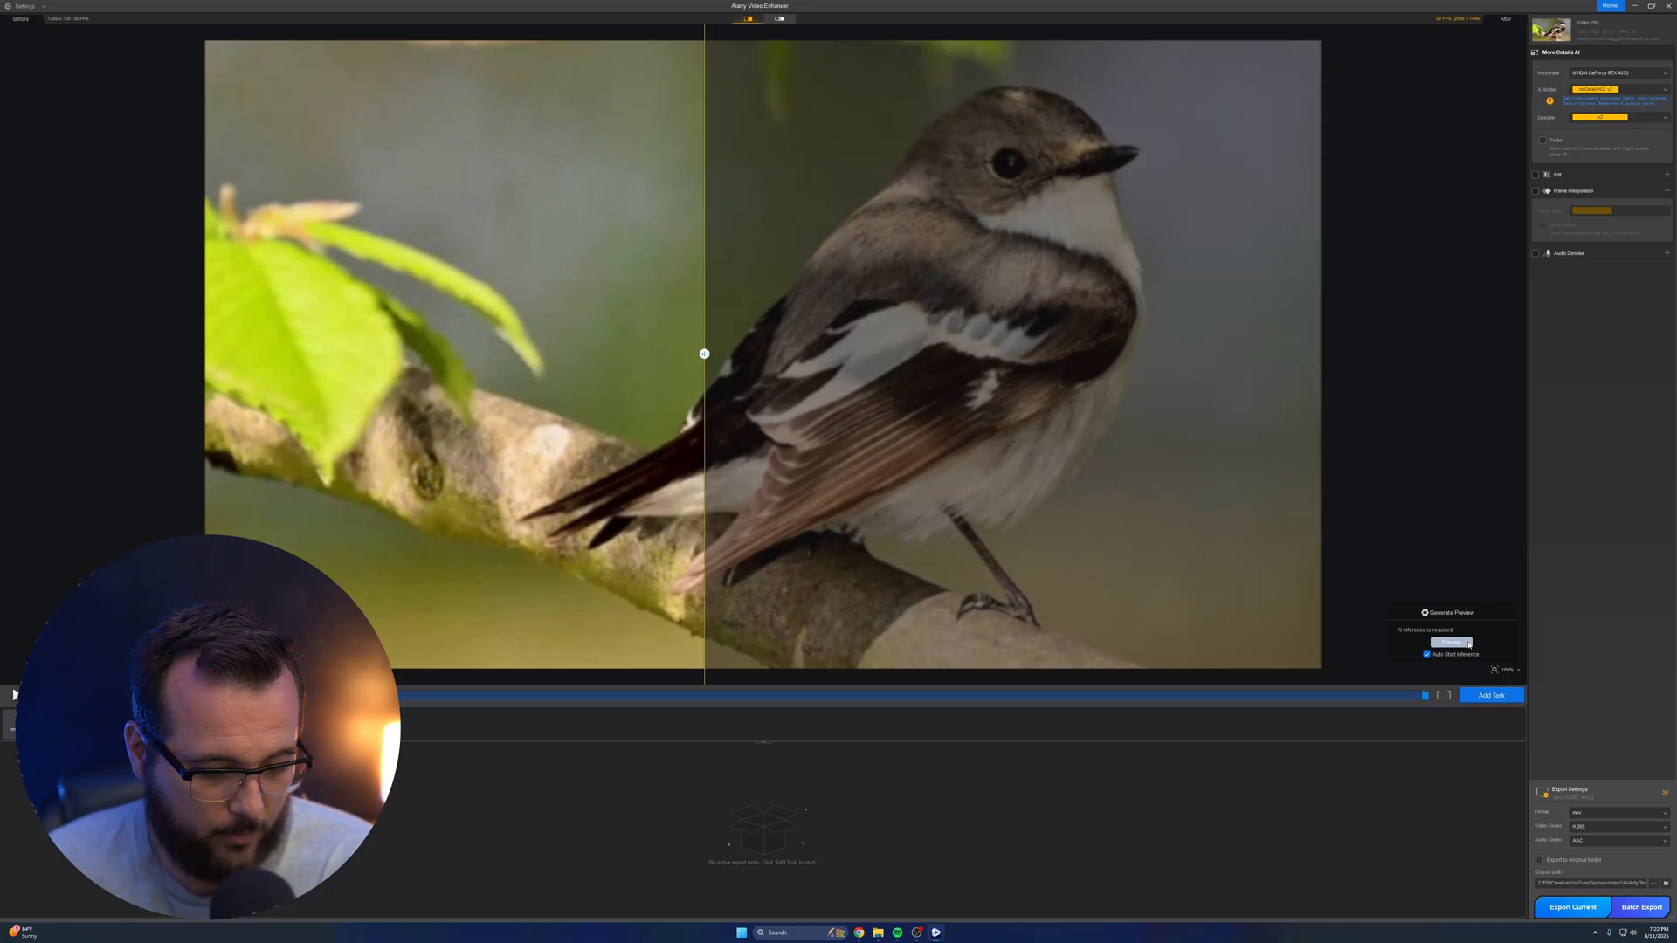
pyautogui.click(1468, 643)
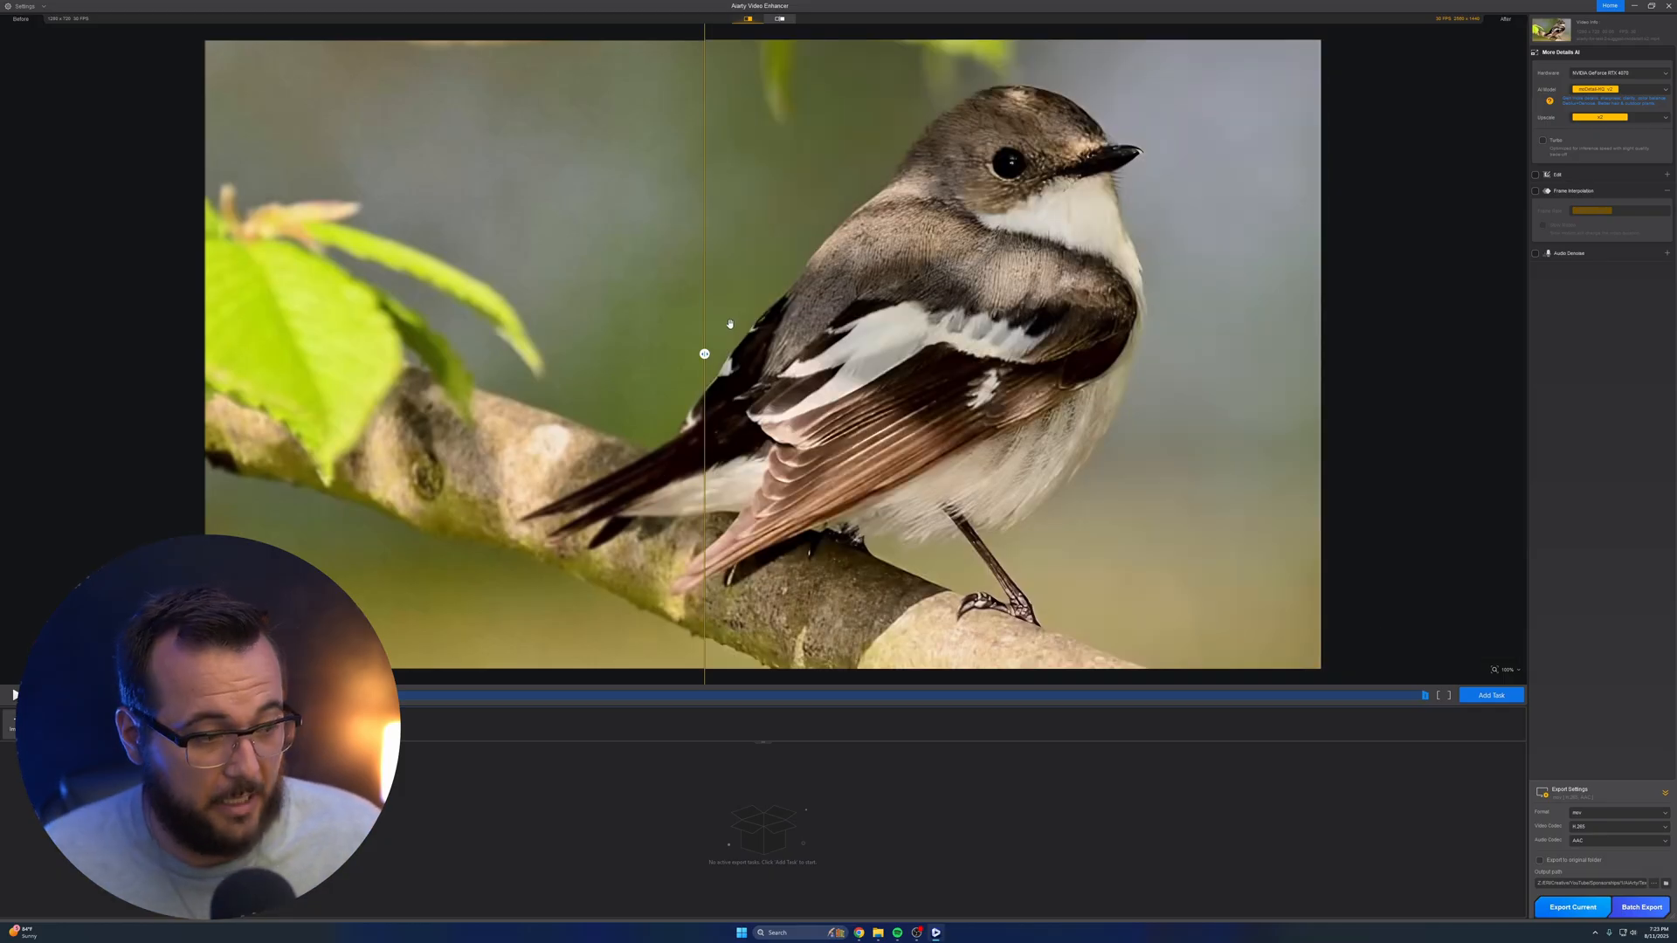
pyautogui.moveTo(704, 354)
pyautogui.mouseDown()
pyautogui.moveTo(1217, 354)
pyautogui.moveTo(674, 368)
pyautogui.mouseUp()
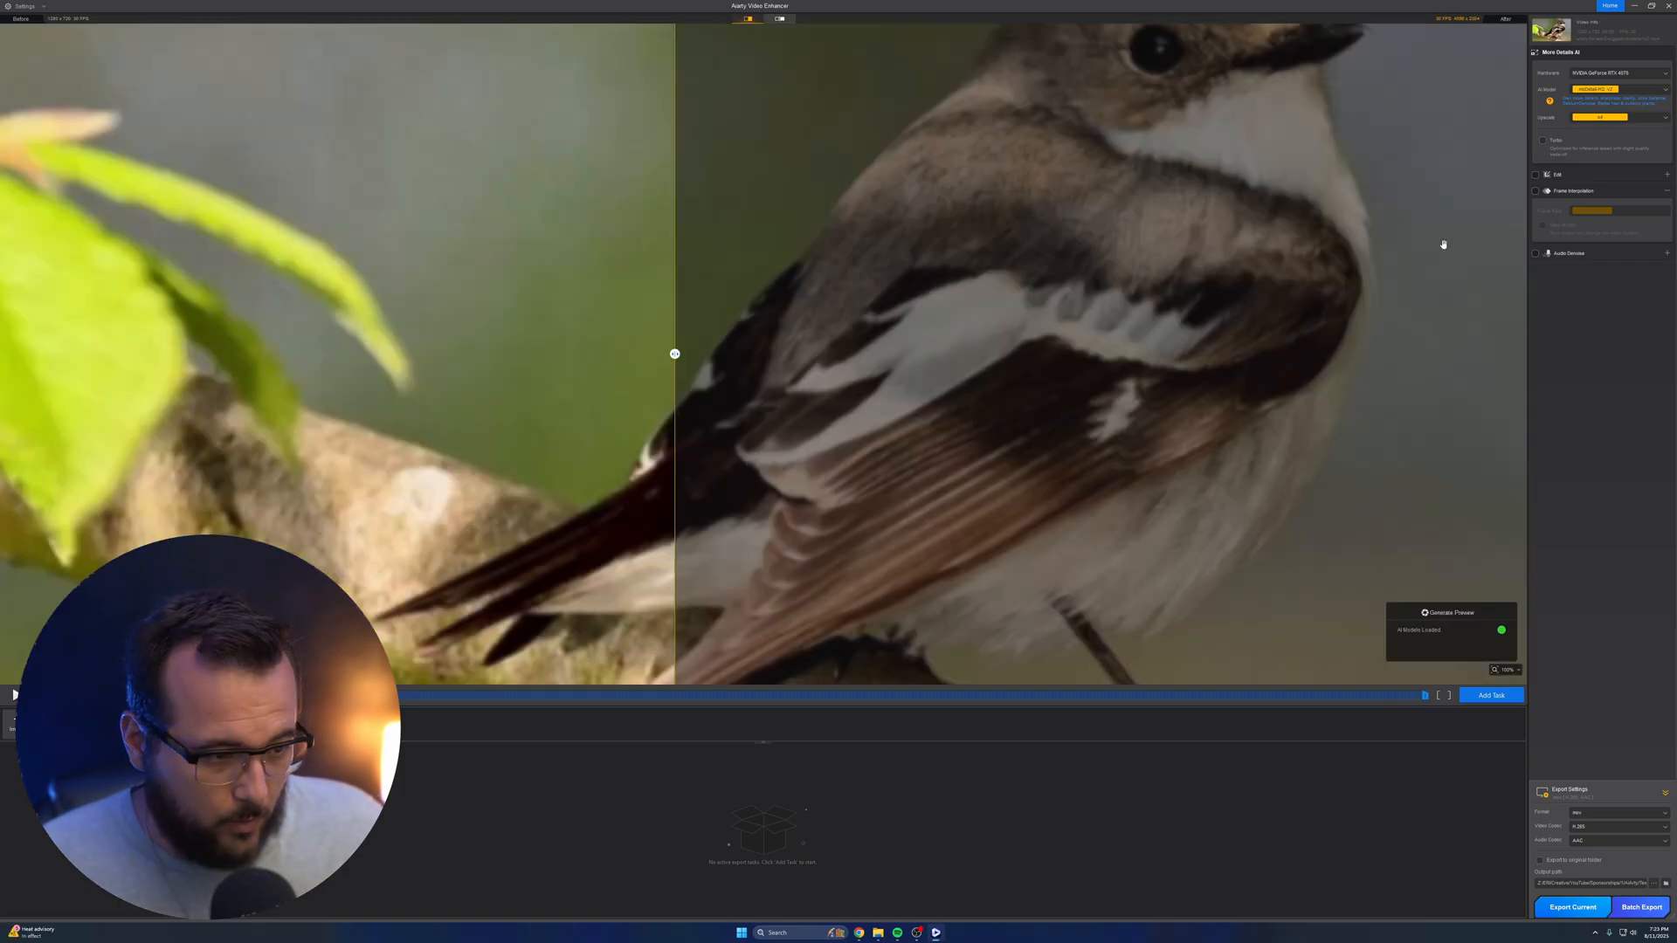
# Compare the enhanced preview with the original on the bird's back feathers, wing and head at different magnifications
pyautogui.scroll(-6, 1198, 371)
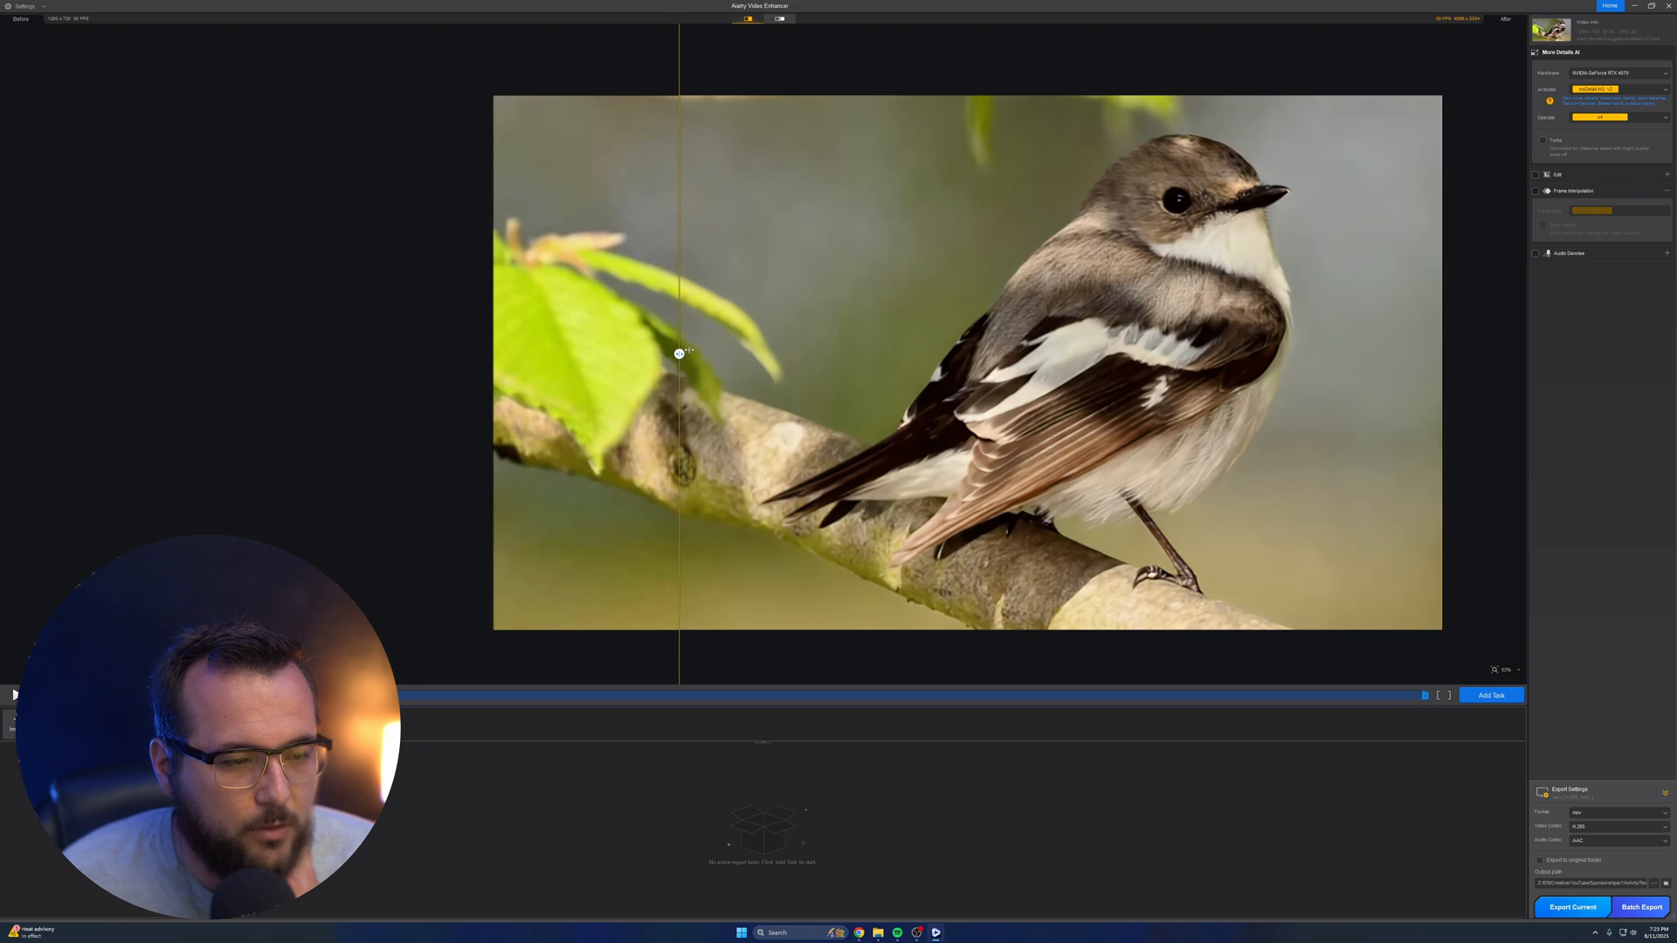
pyautogui.moveTo(684, 356); pyautogui.dragTo(884, 349)
pyautogui.scroll(5, 1253, 318)
pyautogui.scroll(6, 1253, 315)
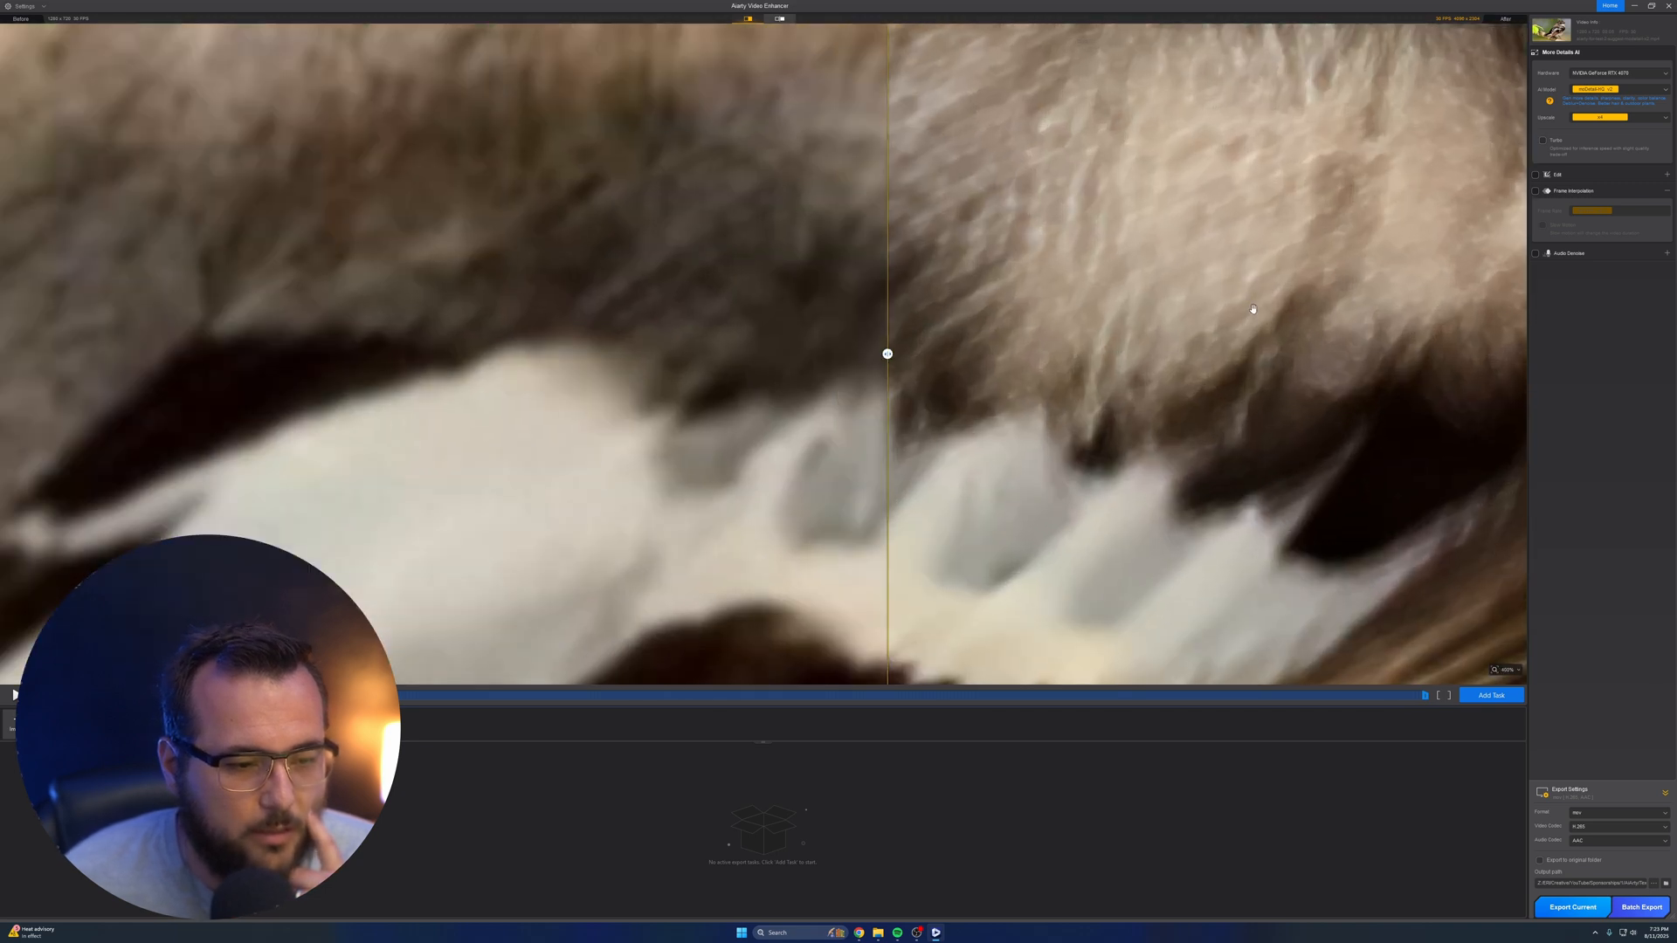
pyautogui.scroll(-3, 1251, 310)
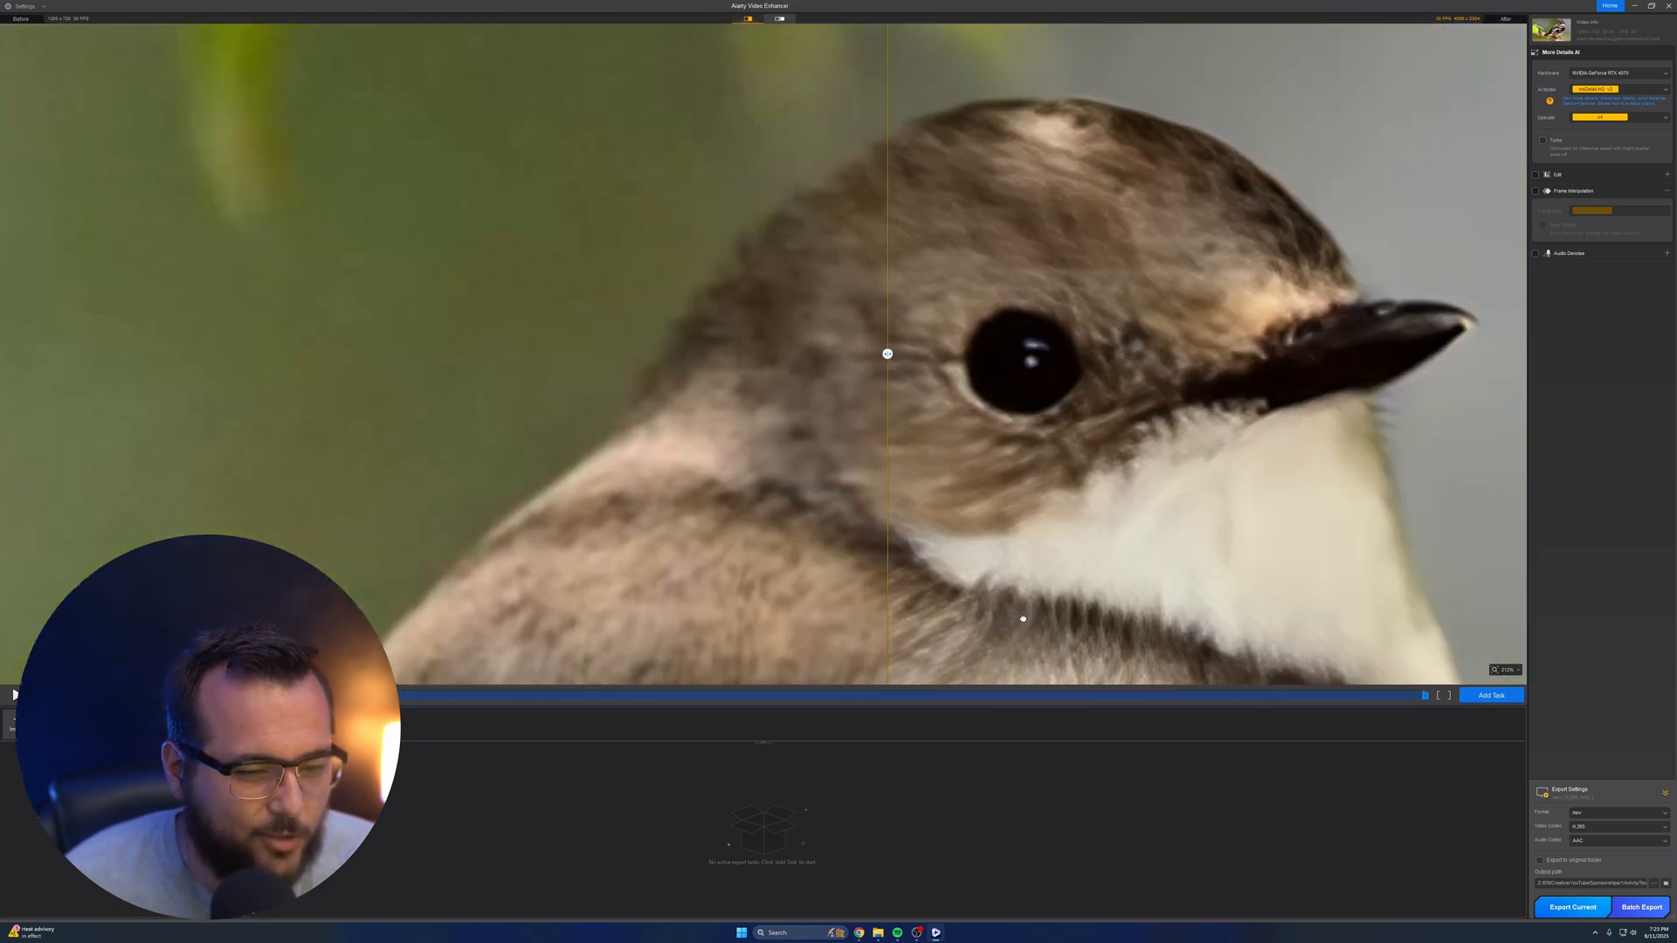
# Set the bird clip's upscale factor to x2 and compare the enhanced preview with the original
pyautogui.click(1604, 117)
pyautogui.click(1604, 139)
pyautogui.scroll(-3, 1136, 288)
pyautogui.scroll(6, 1107, 275)
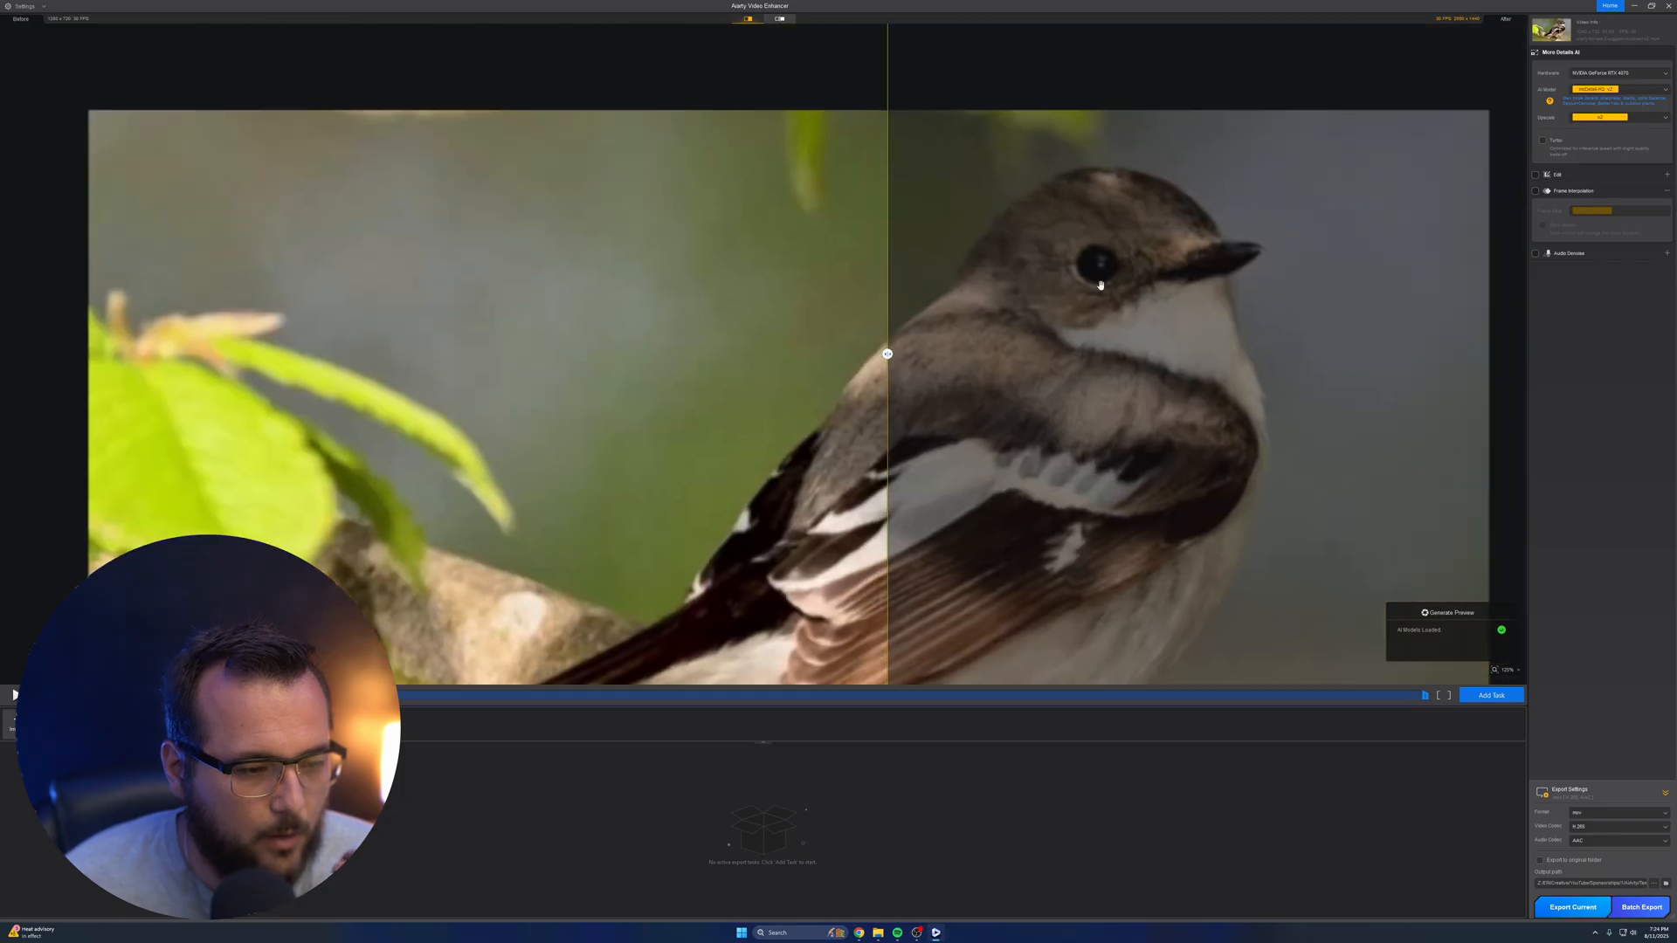
pyautogui.scroll(-8, 1107, 274)
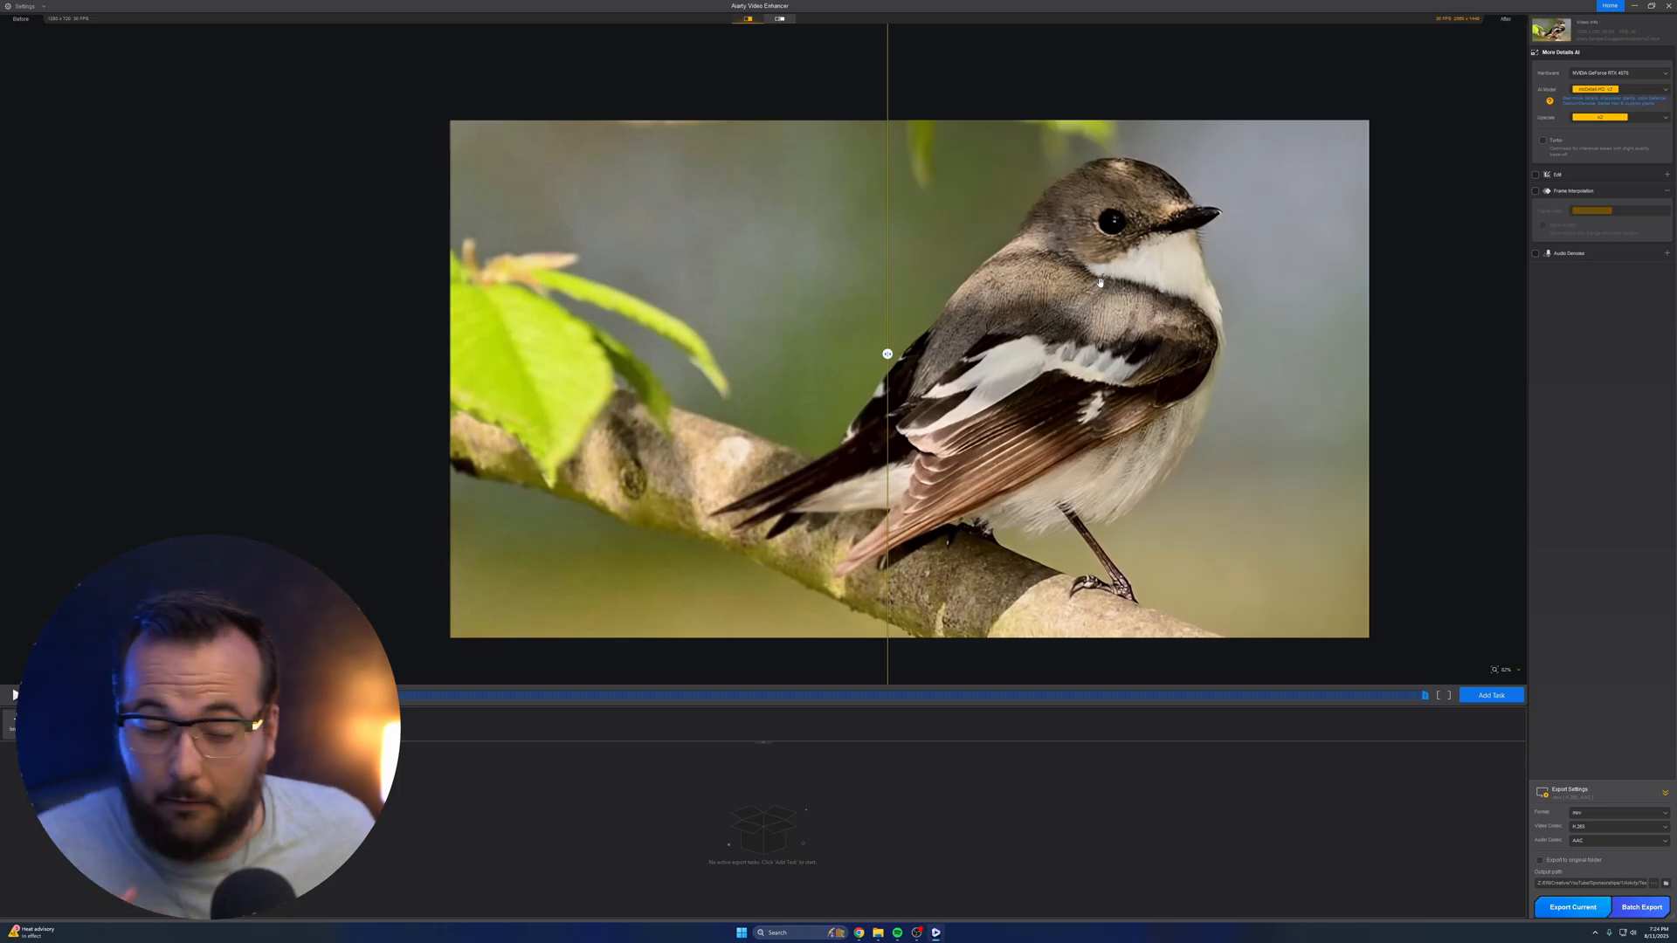
pyautogui.moveTo(1100, 282); pyautogui.dragTo(945, 330)
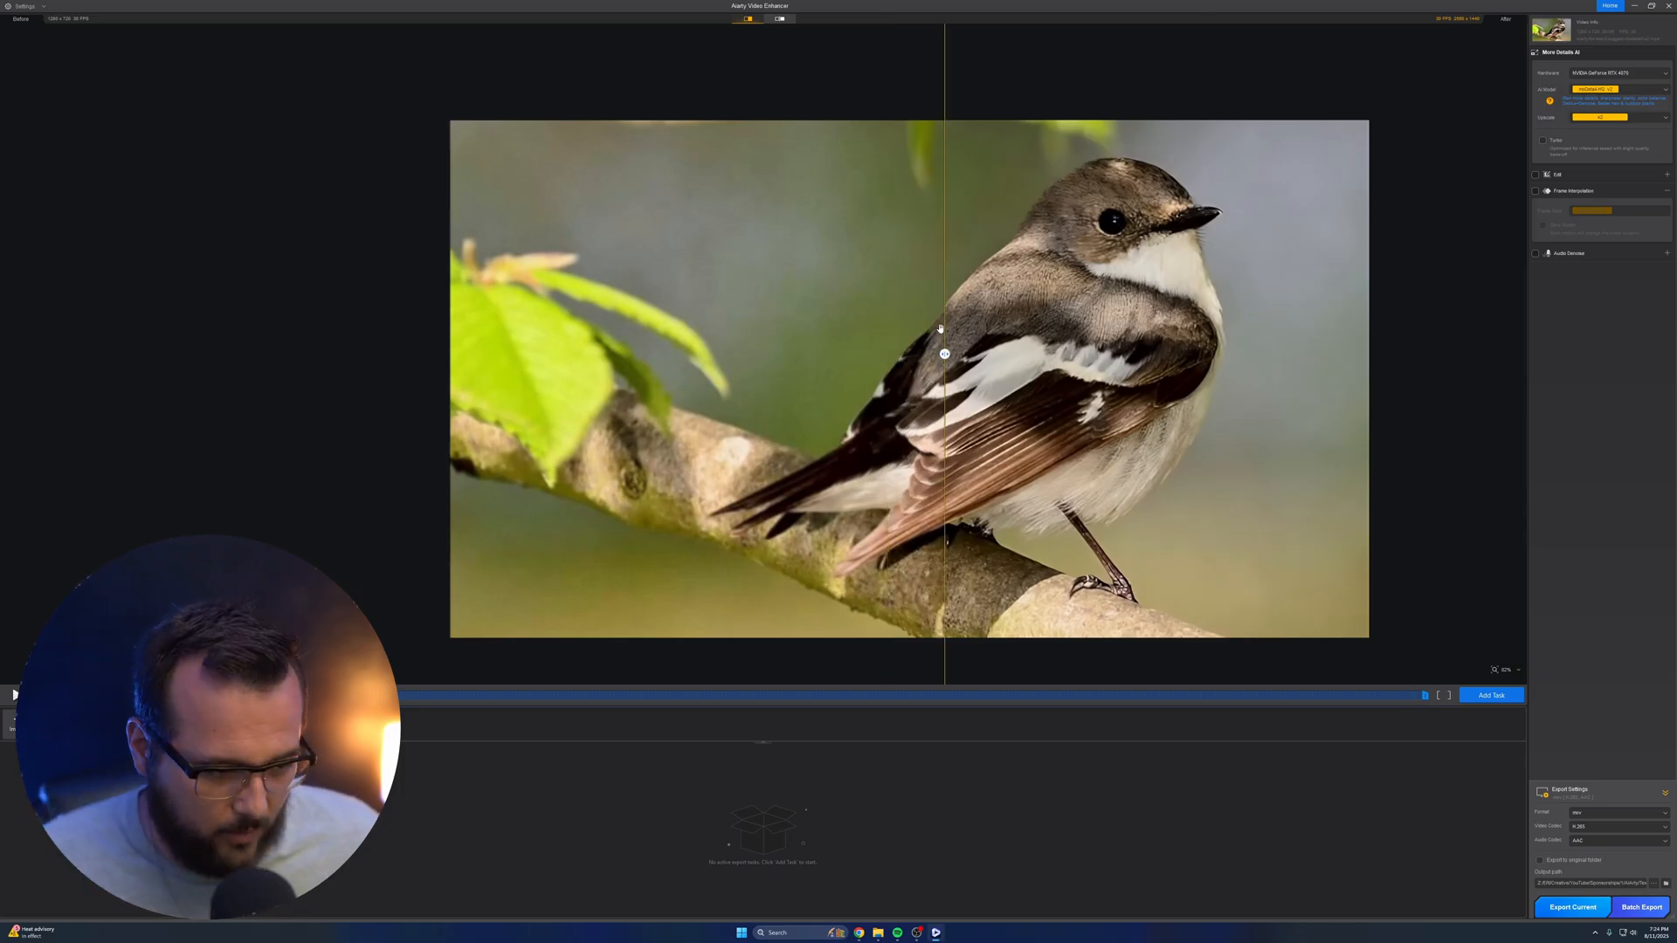
# Set the bird clip's upscale resolution to 4K (UHD) and examine the preview around the bird's head
pyautogui.click(1610, 117)
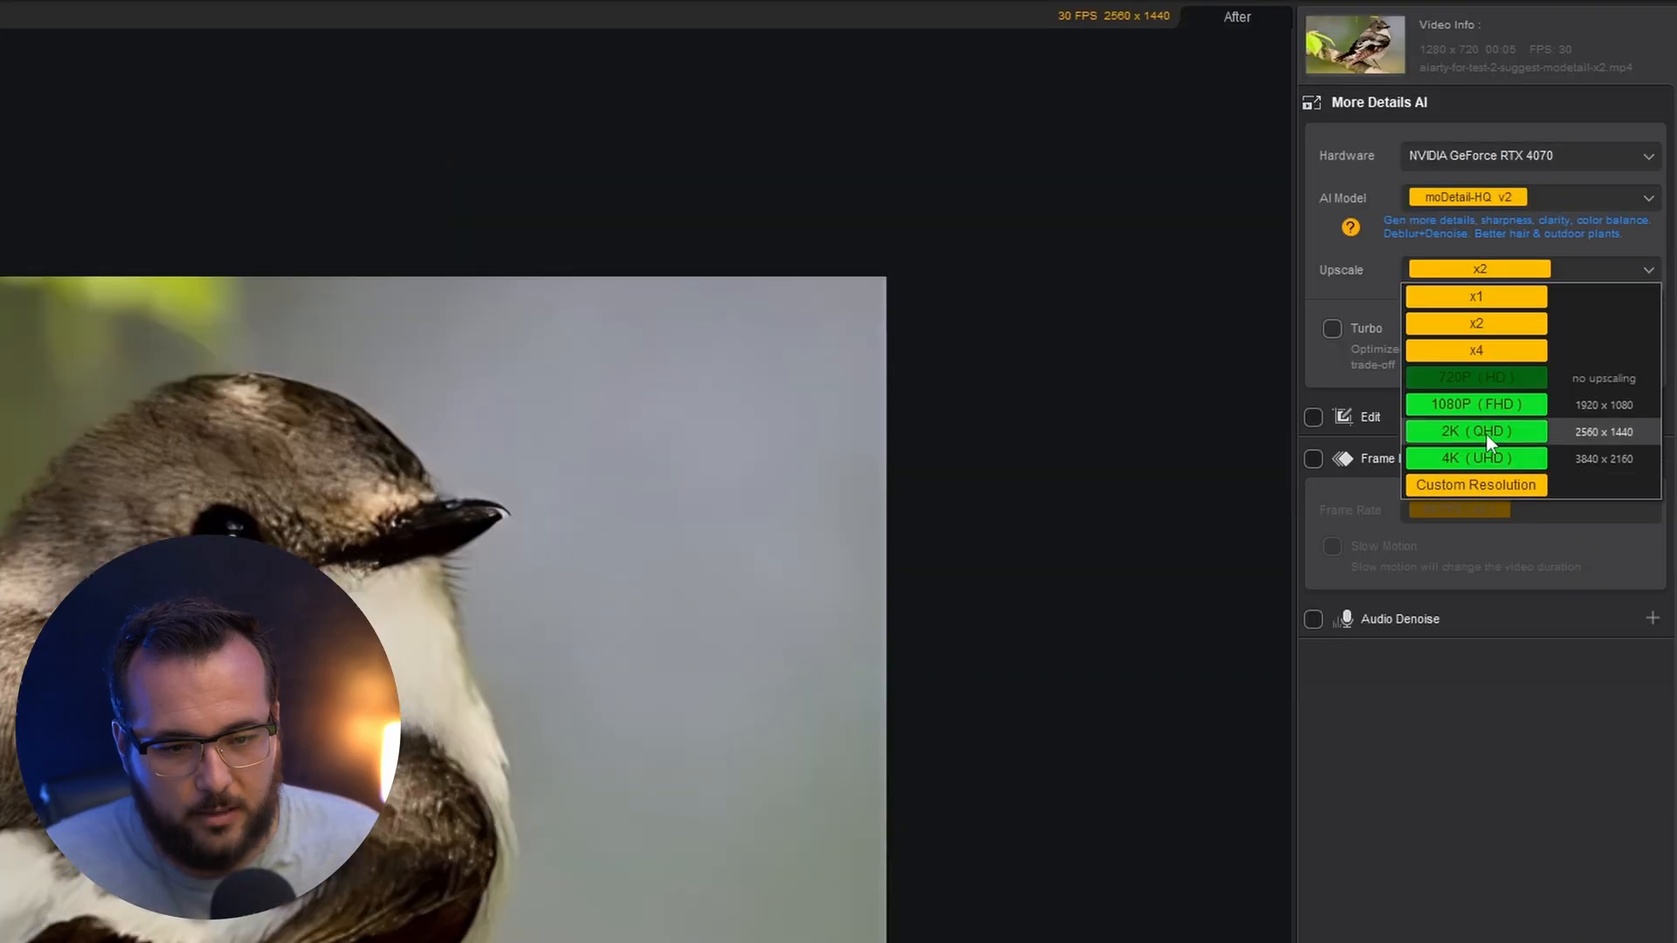
pyautogui.click(1417, 462)
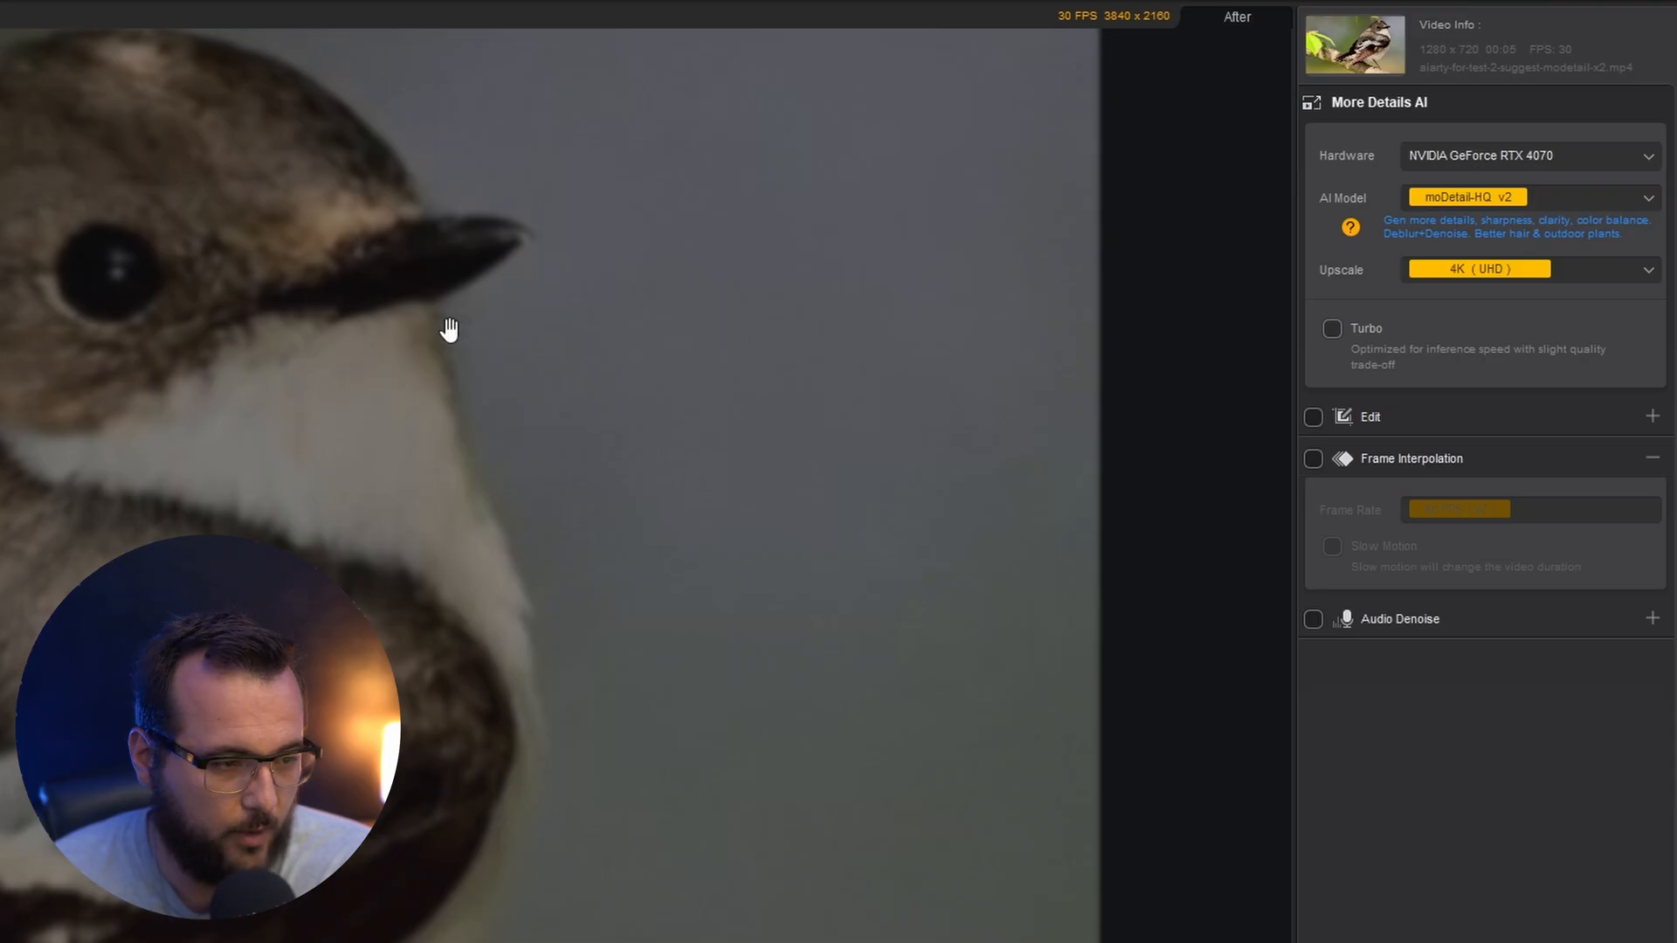
pyautogui.scroll(3, 1114, 153)
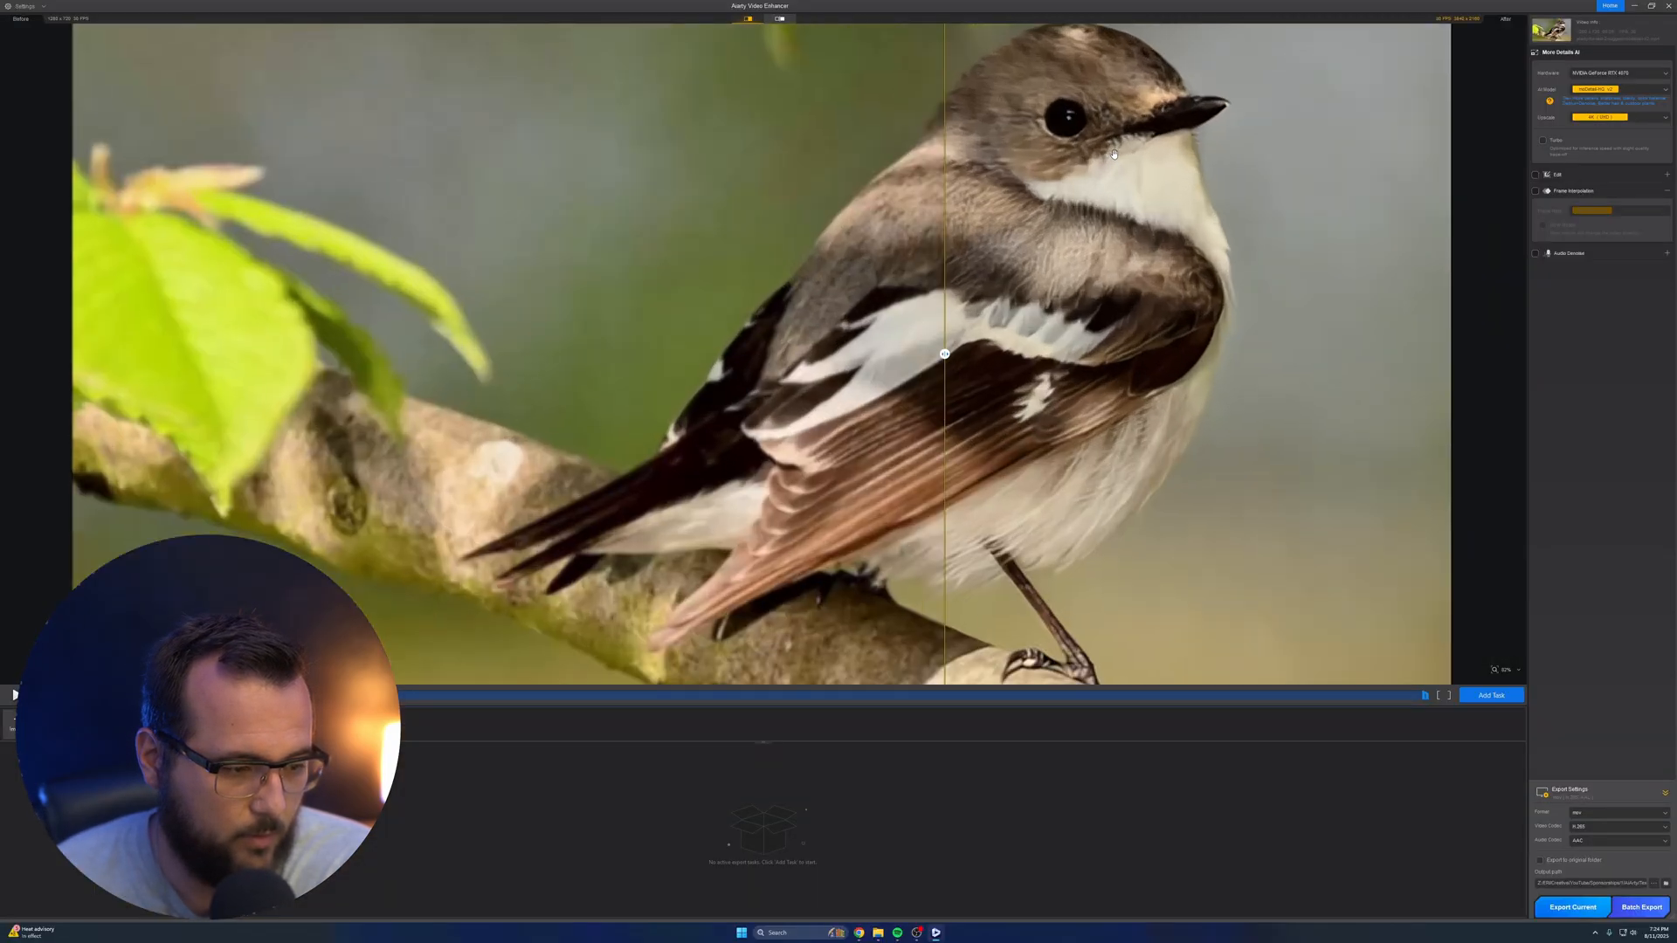
pyautogui.moveTo(1115, 155); pyautogui.dragTo(1165, 192)
# Set the bird clip's upscale resolution to 2K (QHD) and examine the regenerated preview of the bird
pyautogui.click(1612, 120)
pyautogui.click(1642, 181)
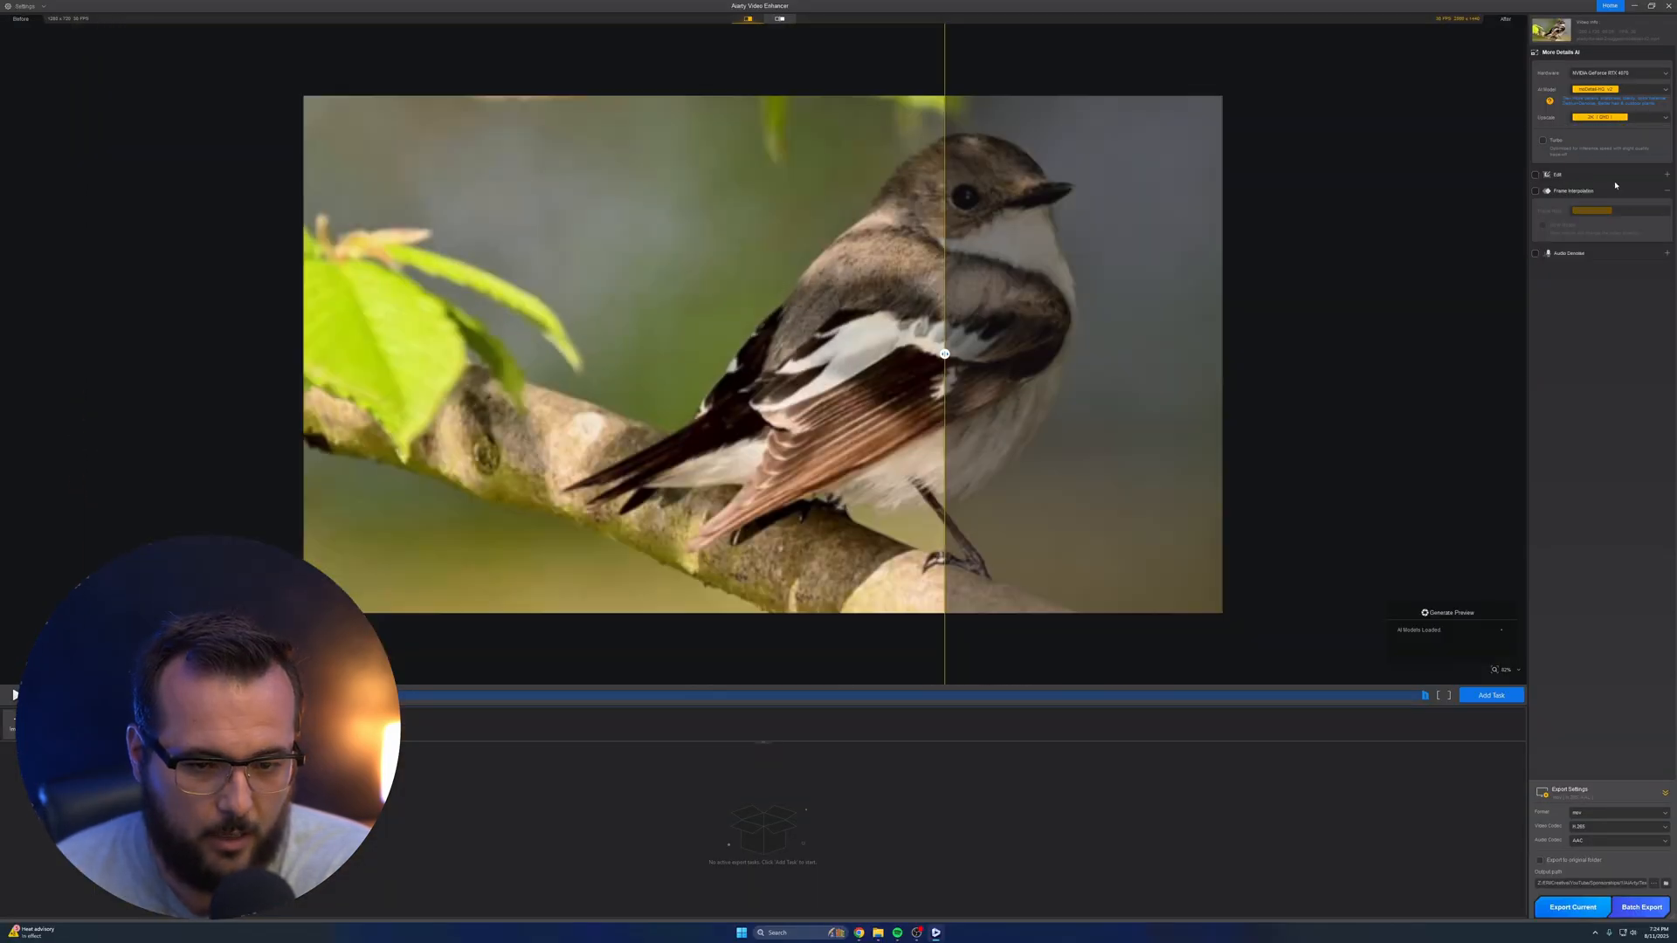
pyautogui.scroll(6, 993, 231)
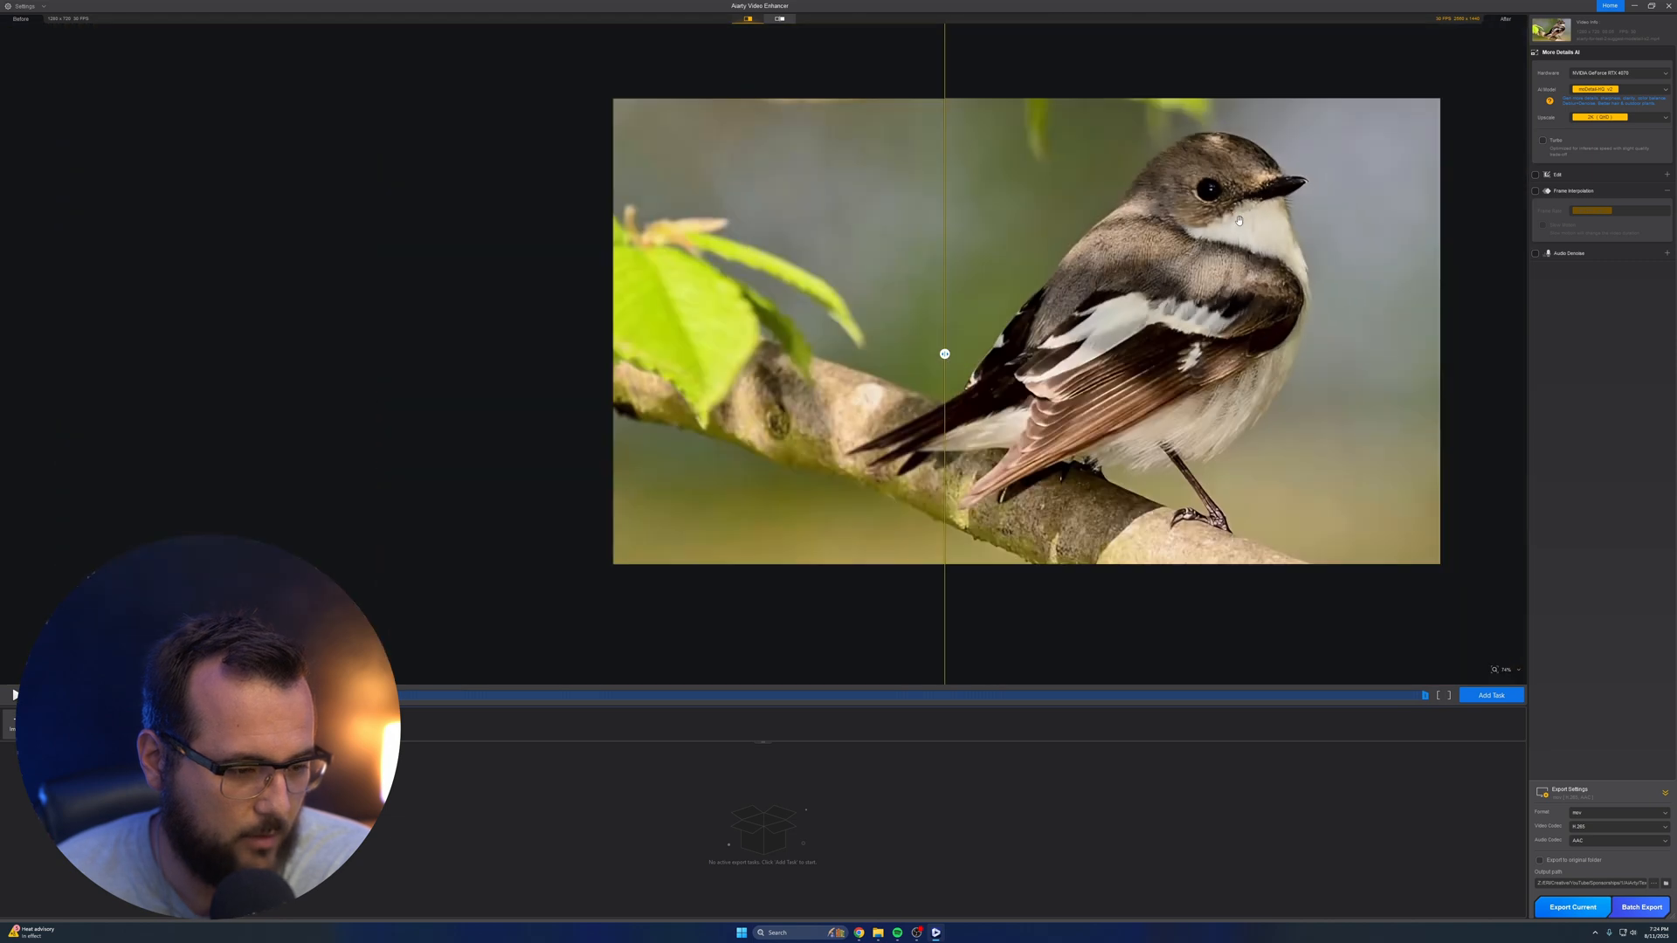
pyautogui.moveTo(1220, 226); pyautogui.dragTo(1170, 262)
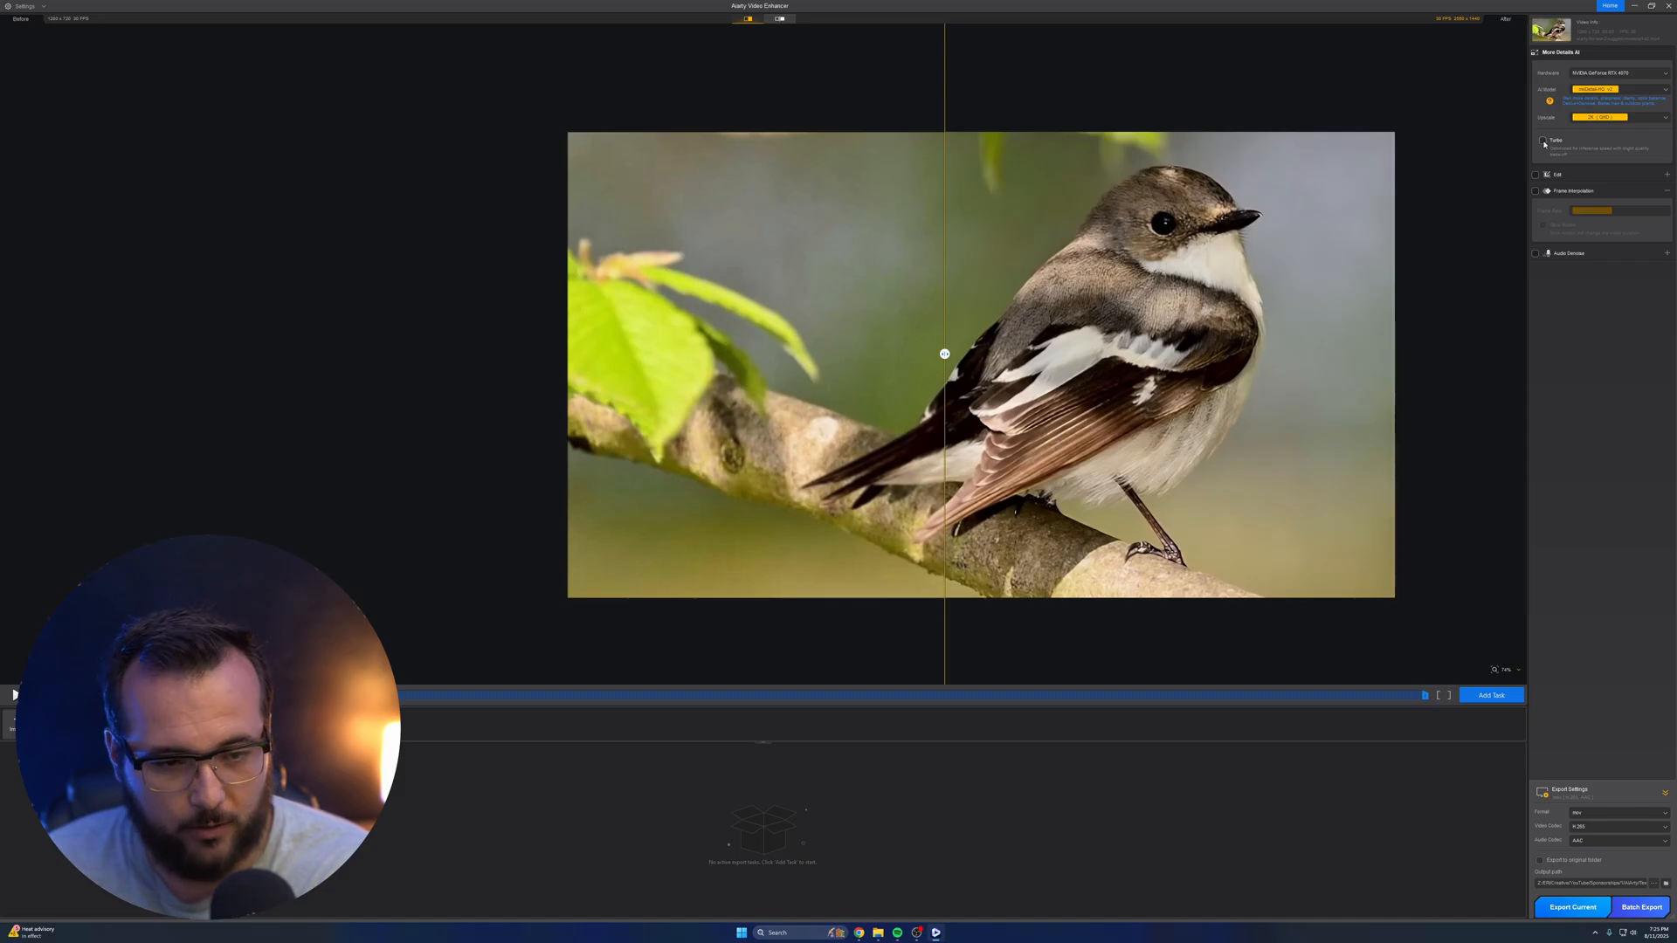
# Enable Turbo, inspect the bird's preview at closer range, and turn Turbo off again
pyautogui.click(1542, 141)
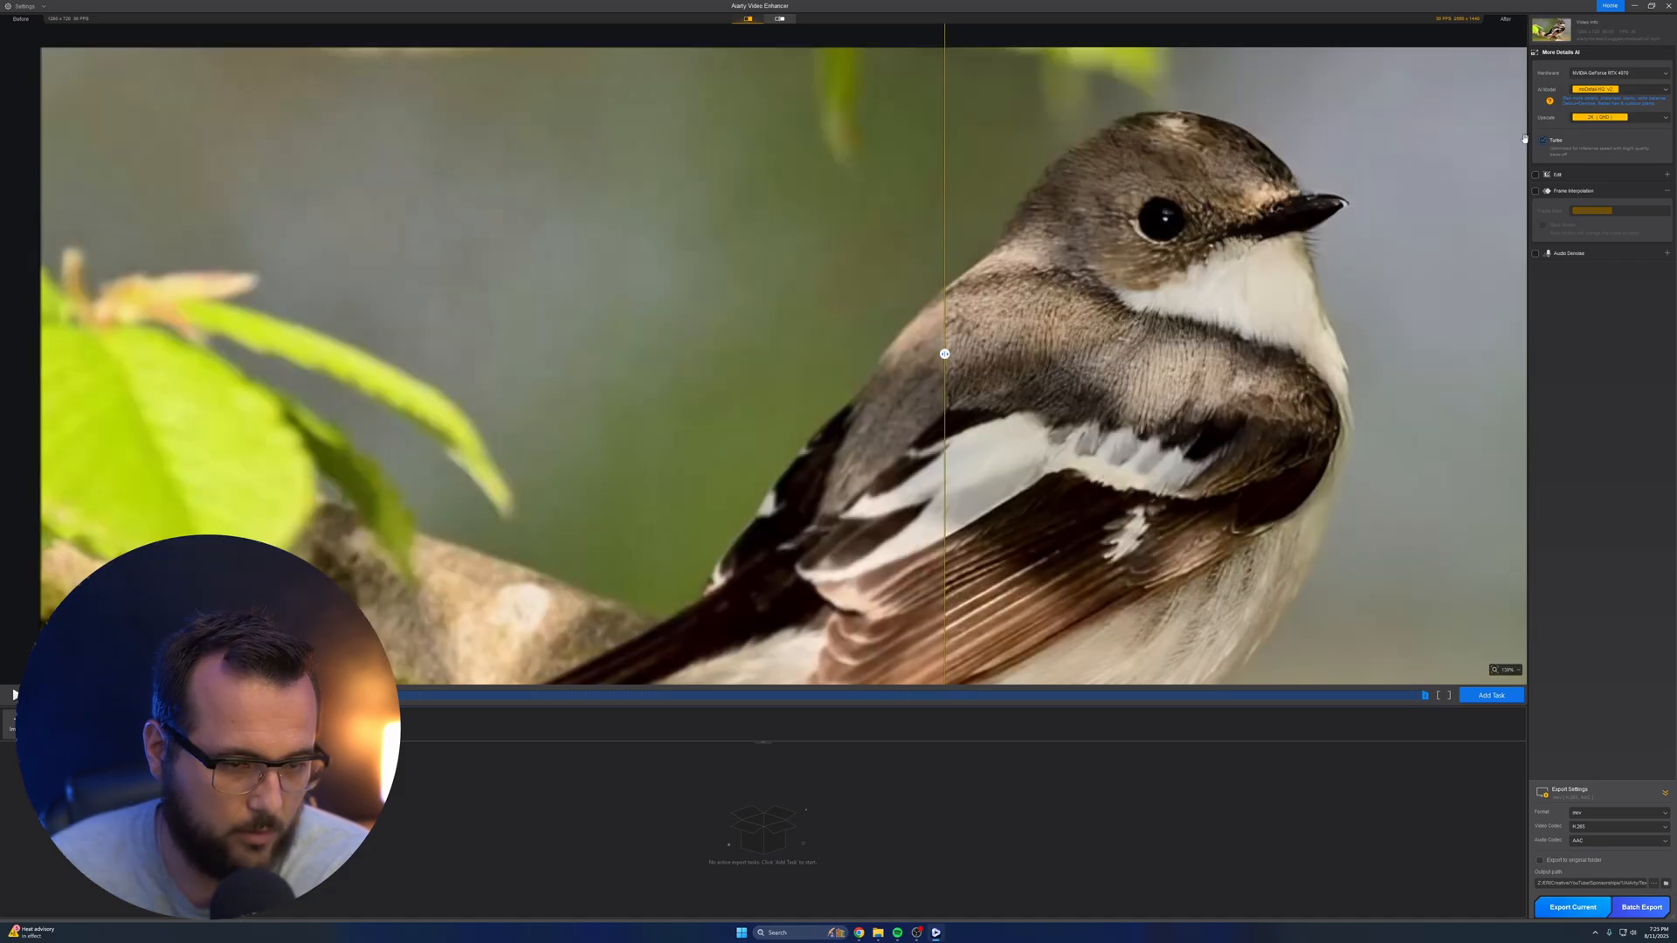
pyautogui.scroll(2, 1127, 215)
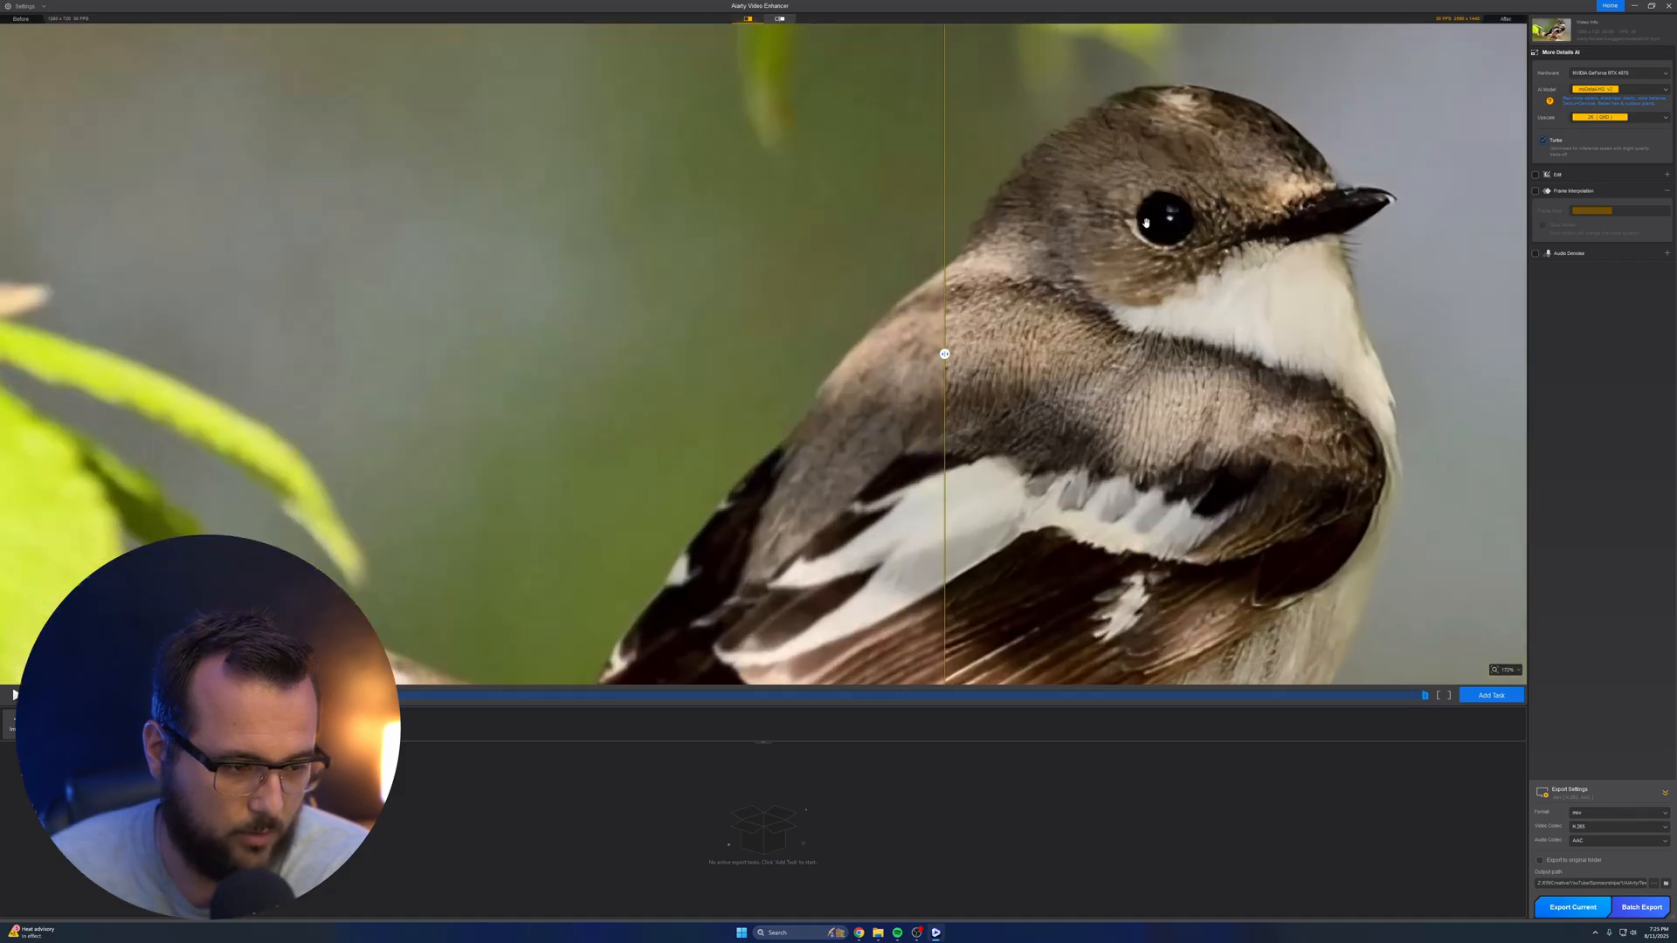
pyautogui.click(1544, 142)
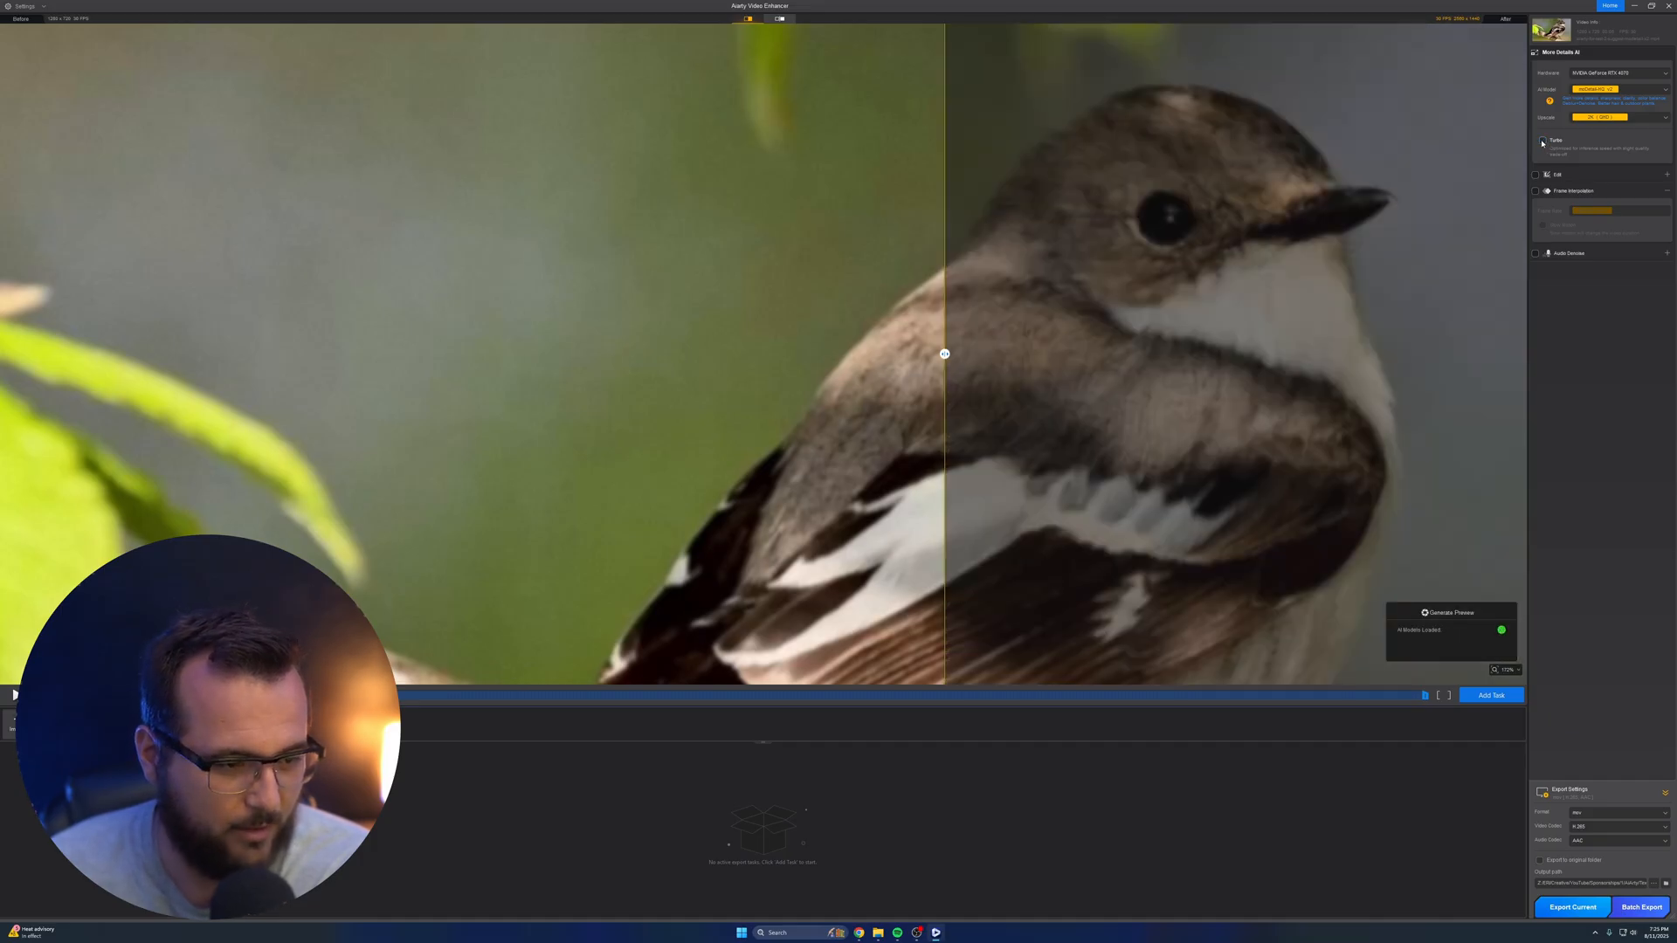
pyautogui.scroll(-3, 1215, 247)
pyautogui.scroll(-1, 1215, 248)
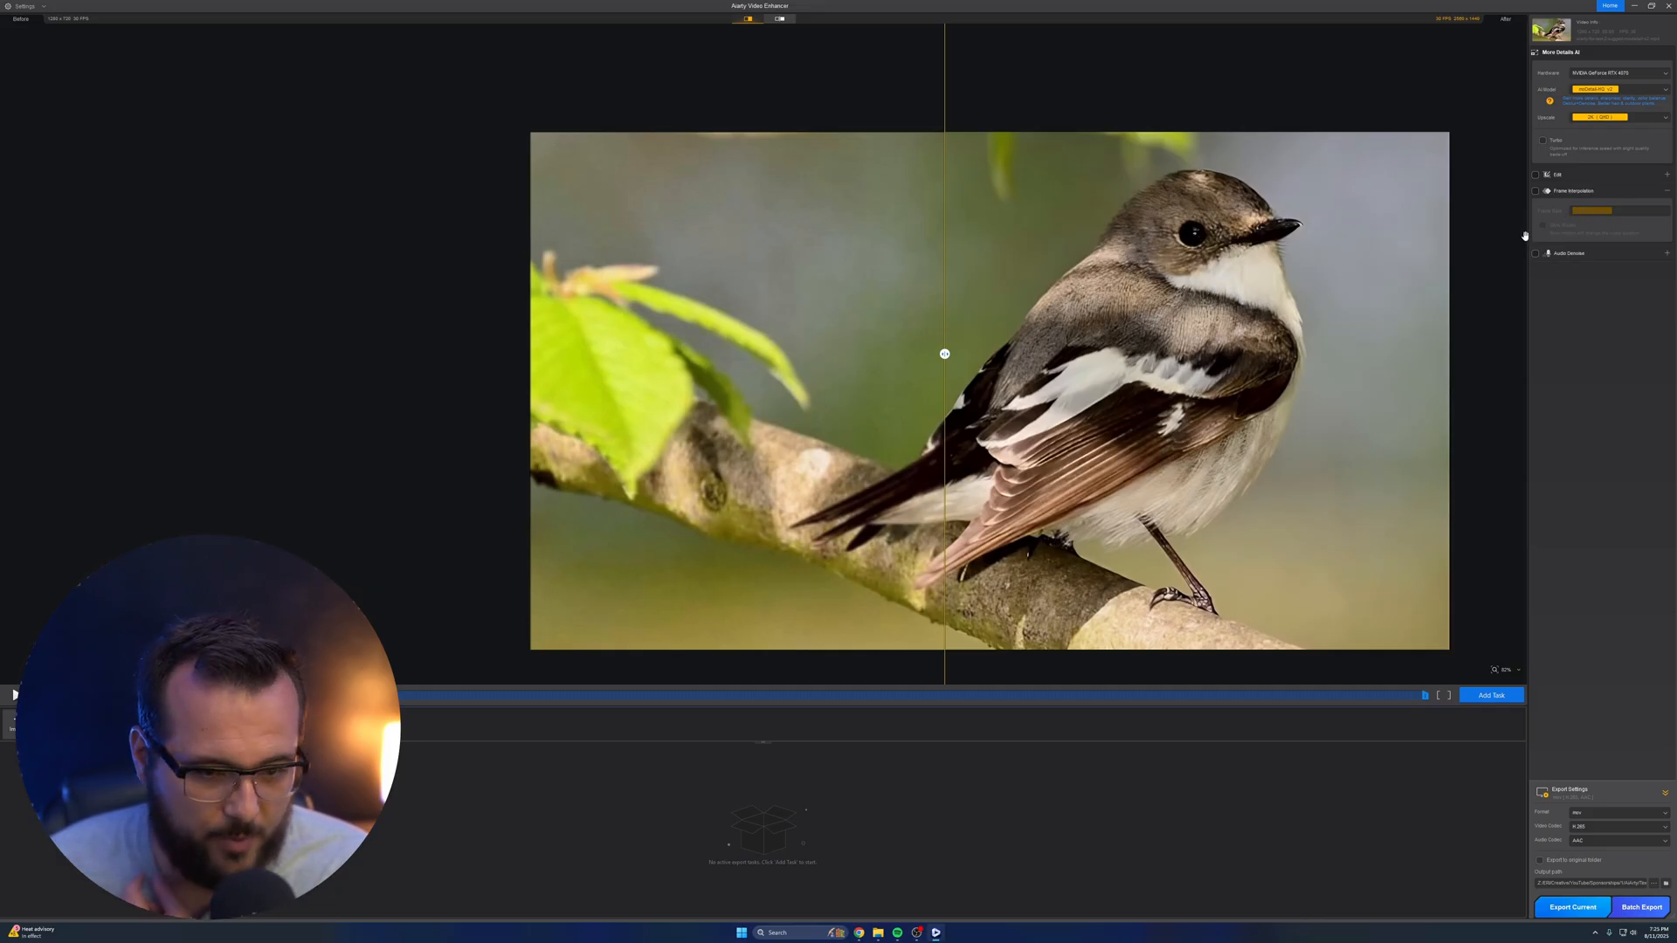
# Enable Frame Interpolation at 60 FPS for the bird clip and export it
pyautogui.click(1536, 192)
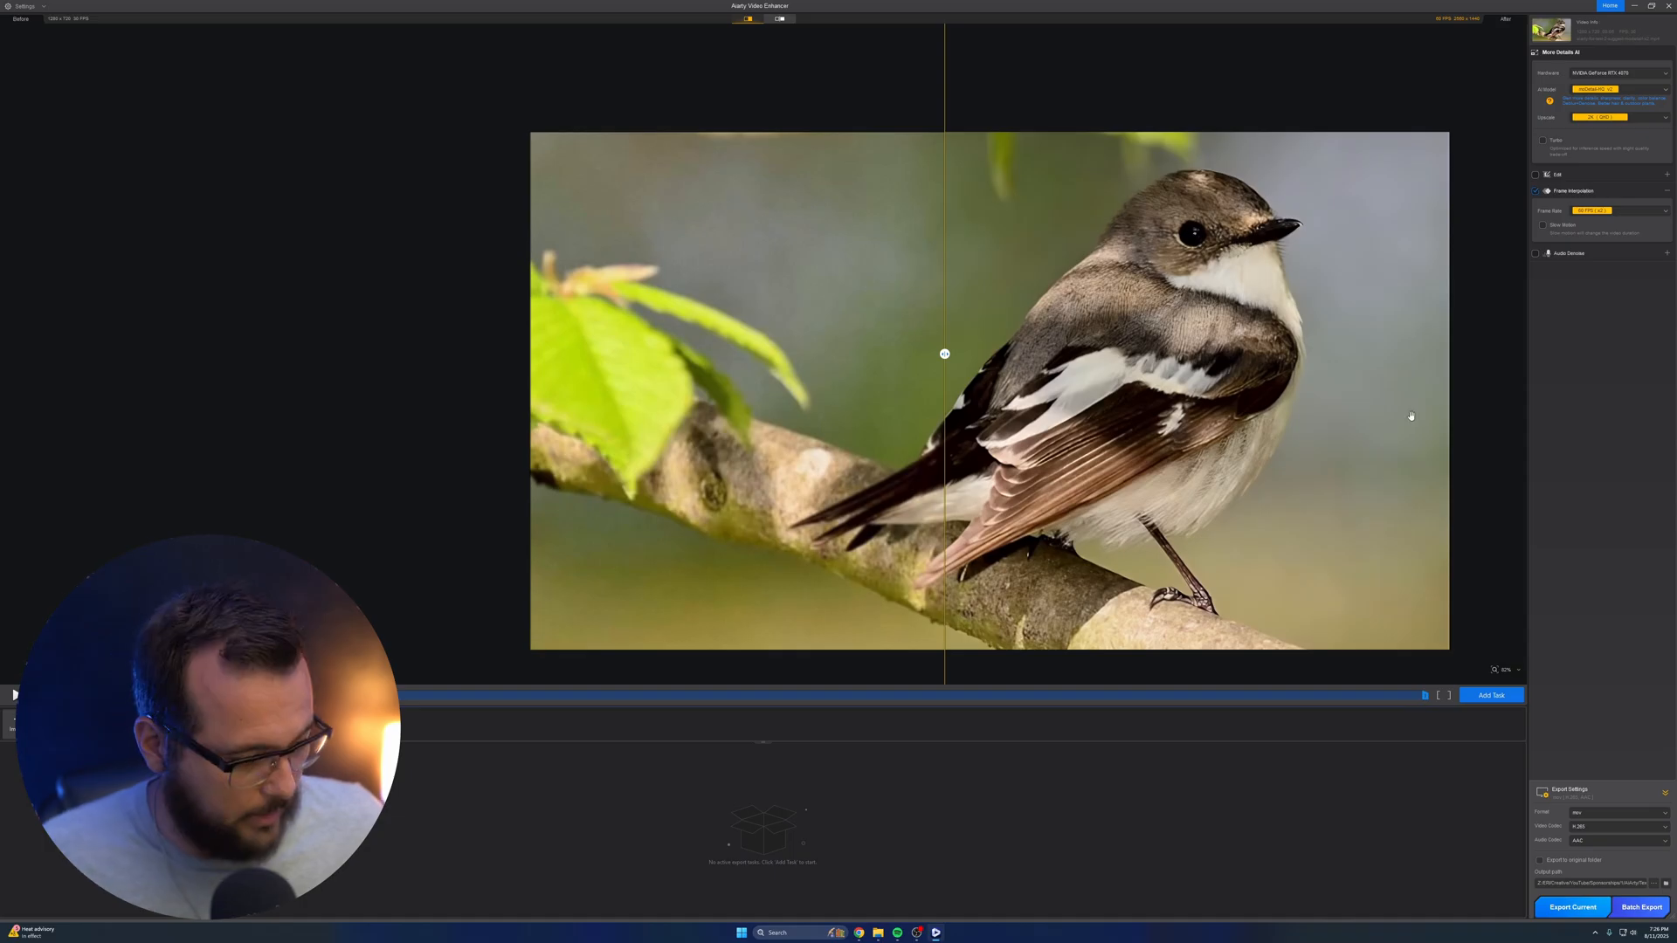
pyautogui.click(1571, 907)
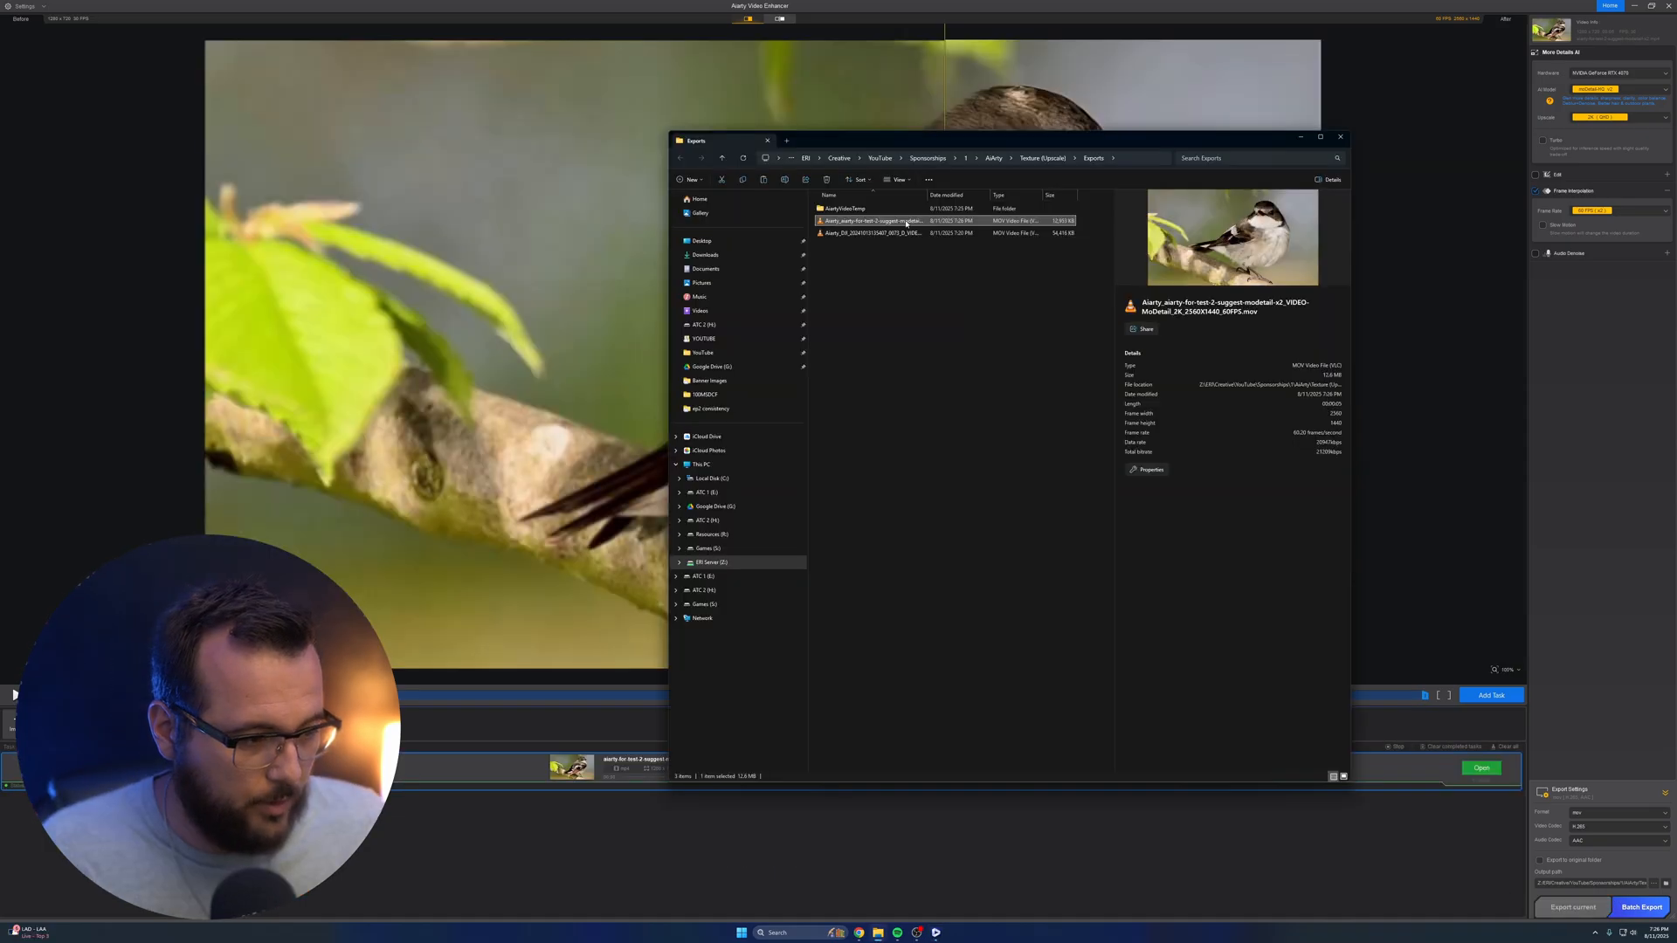
# Play the exported 60 FPS bird video in VLC, pause and replay an earlier section to judge the motion, and close the player
pyautogui.doubleClick(906, 224)
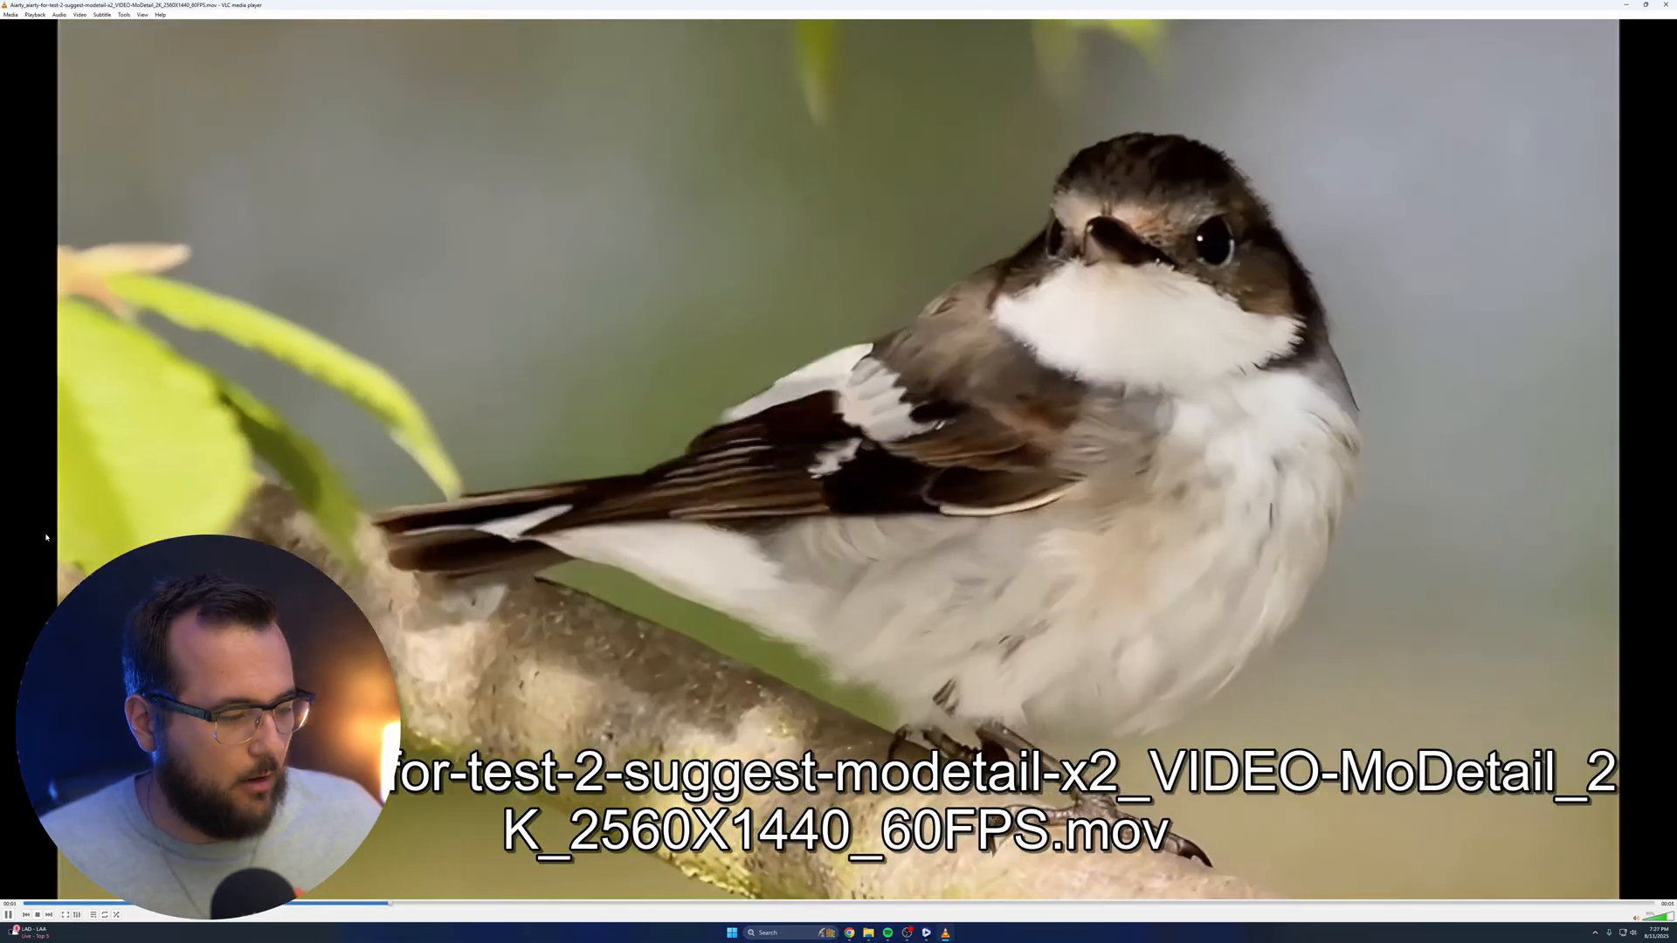
pyautogui.click(7, 914)
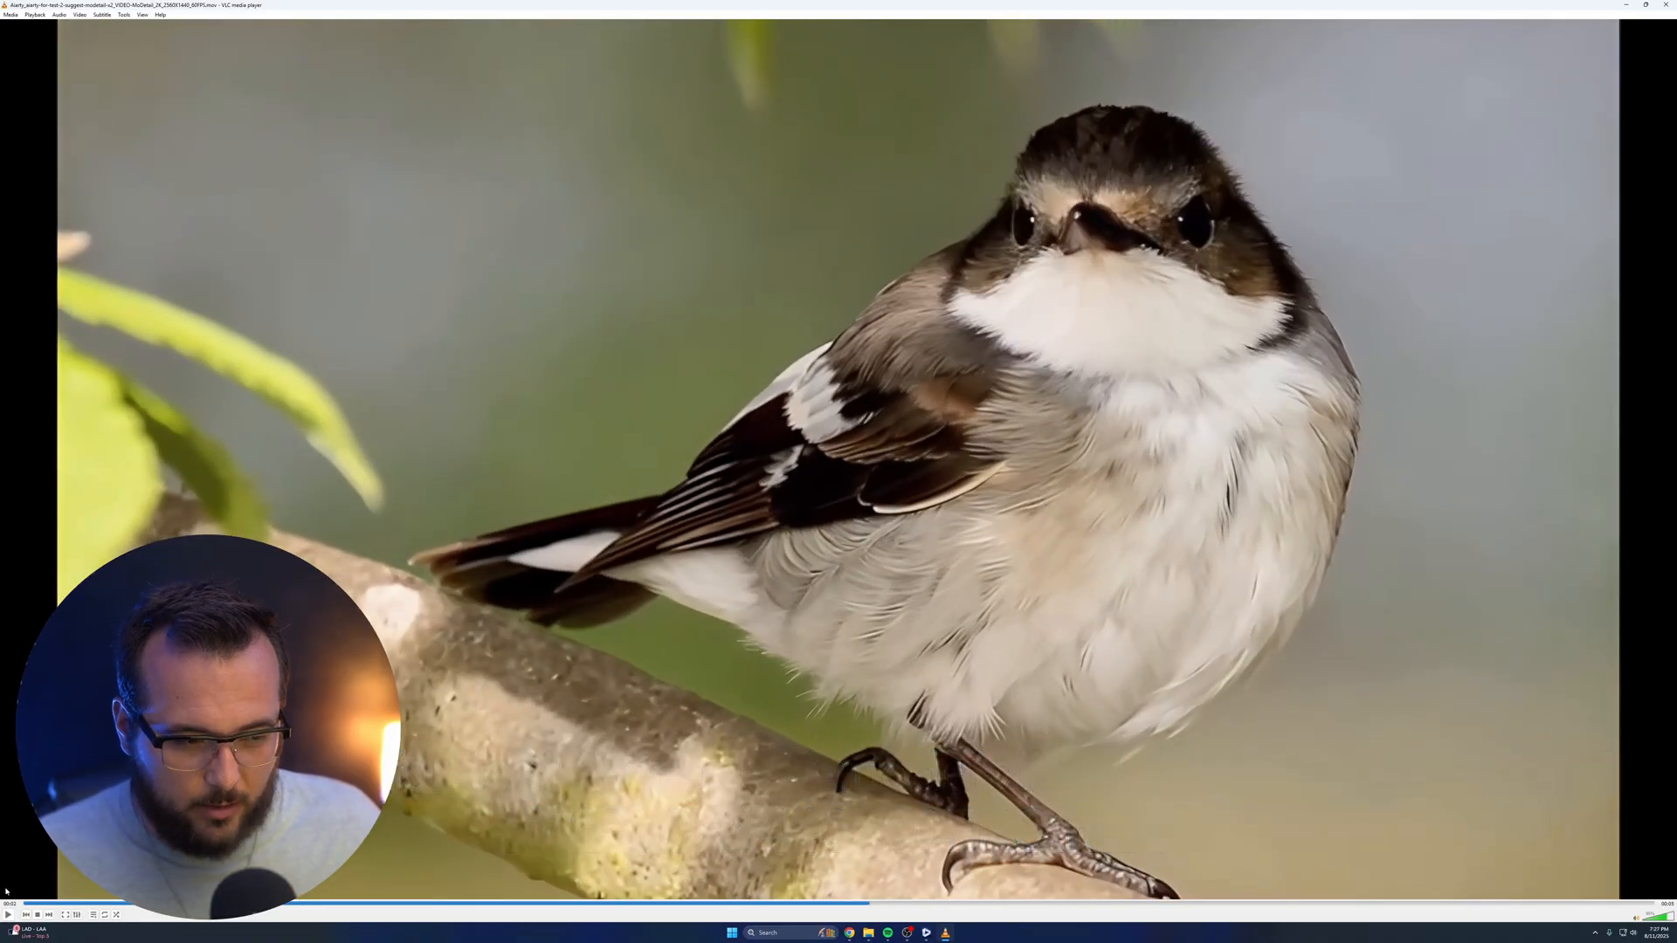
pyautogui.click(418, 903)
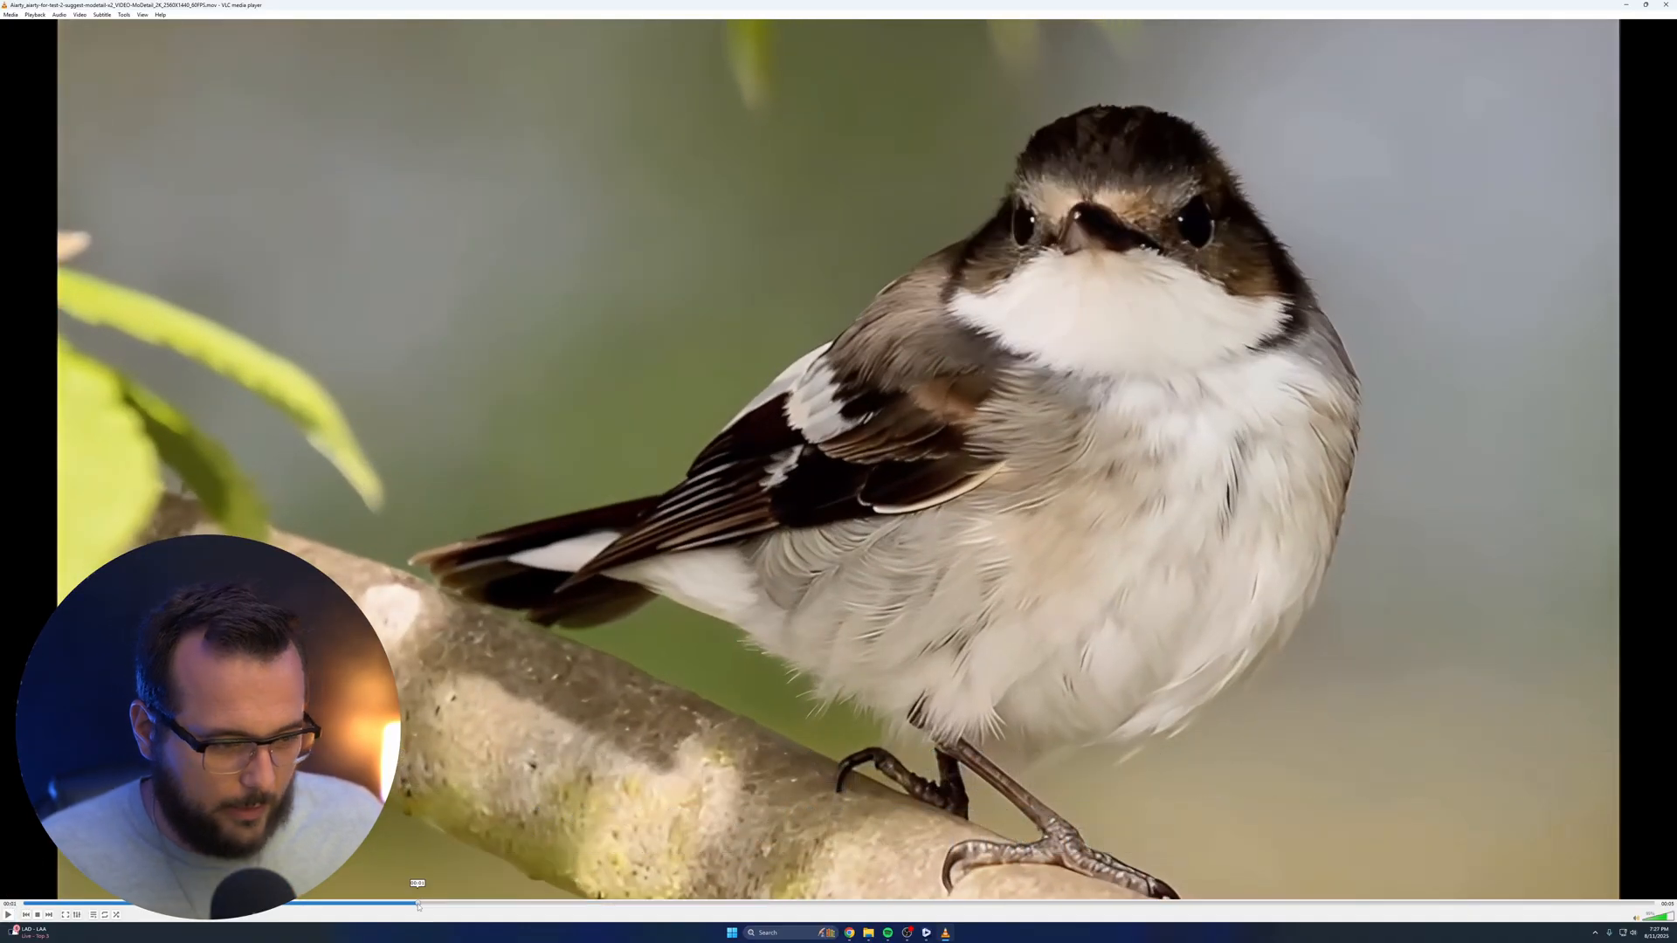
pyautogui.click(8, 915)
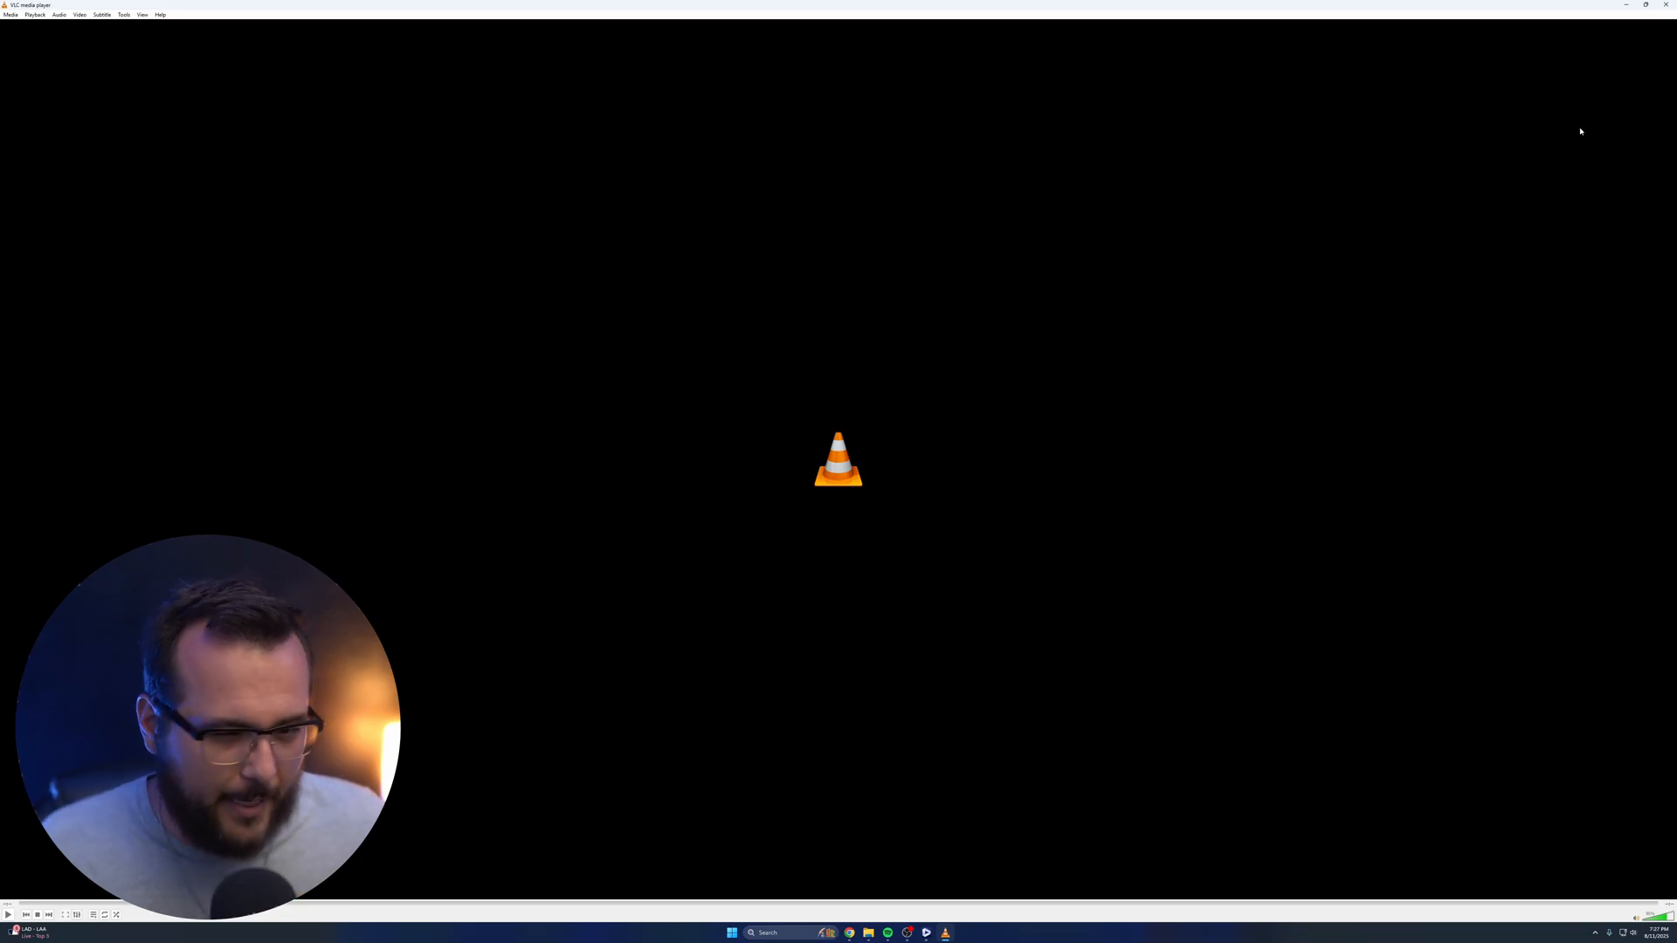
pyautogui.click(1666, 4)
# Turn off Frame Interpolation, add the bird clip as a new task, and export it at its original frame rate
pyautogui.click(1535, 191)
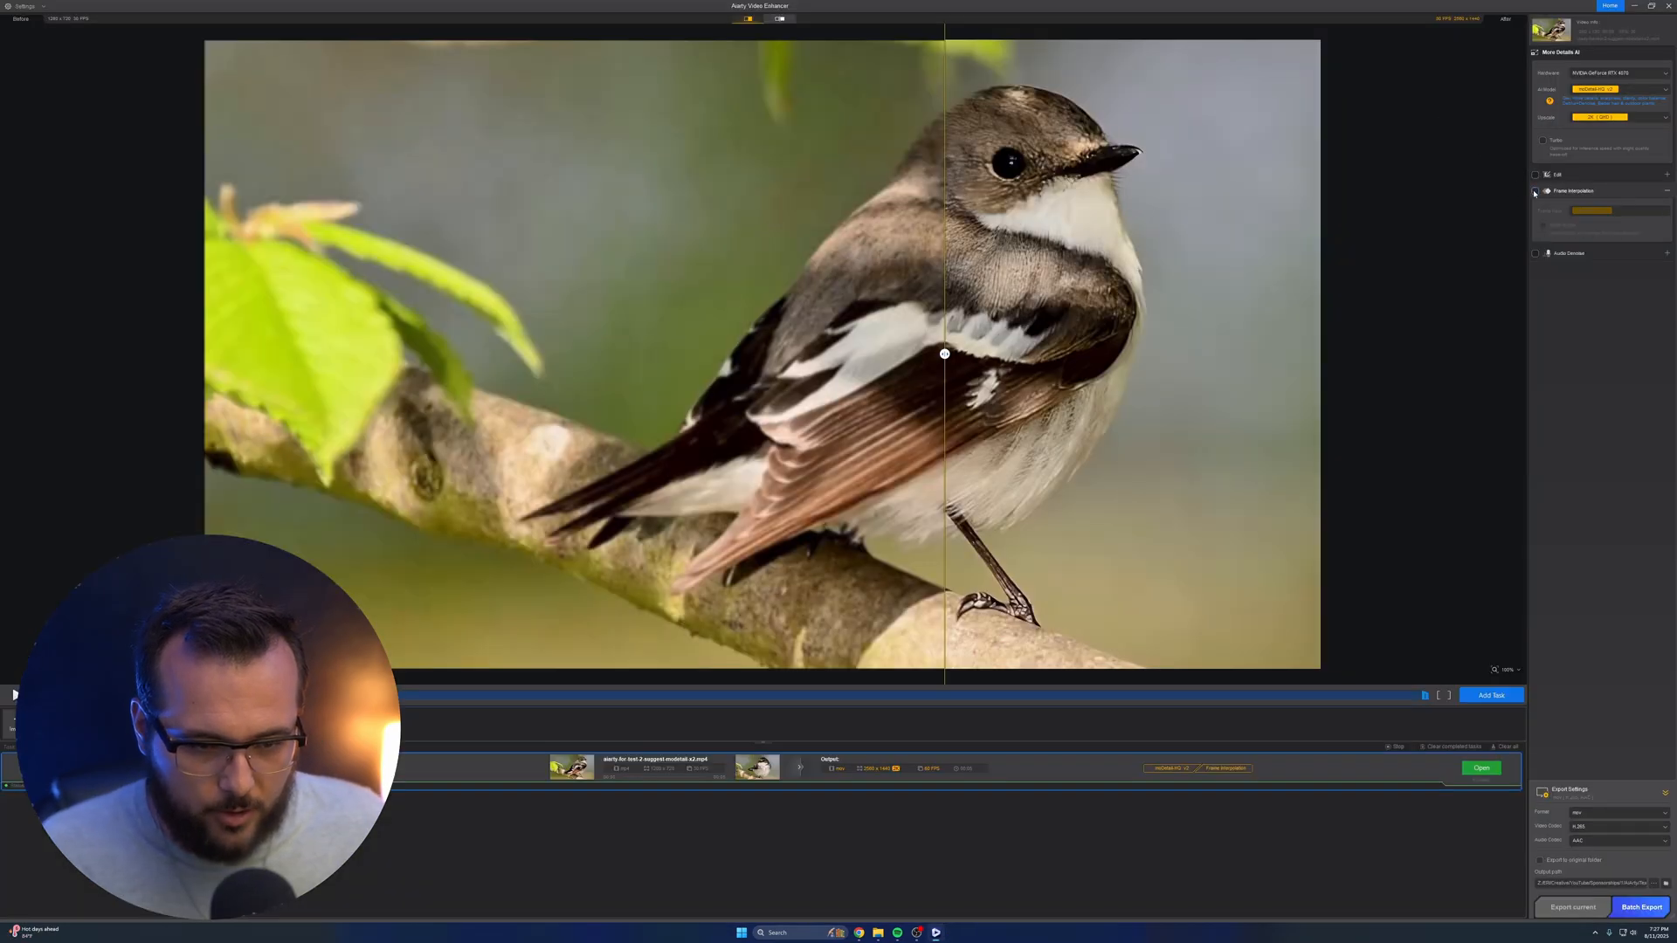
pyautogui.click(1491, 695)
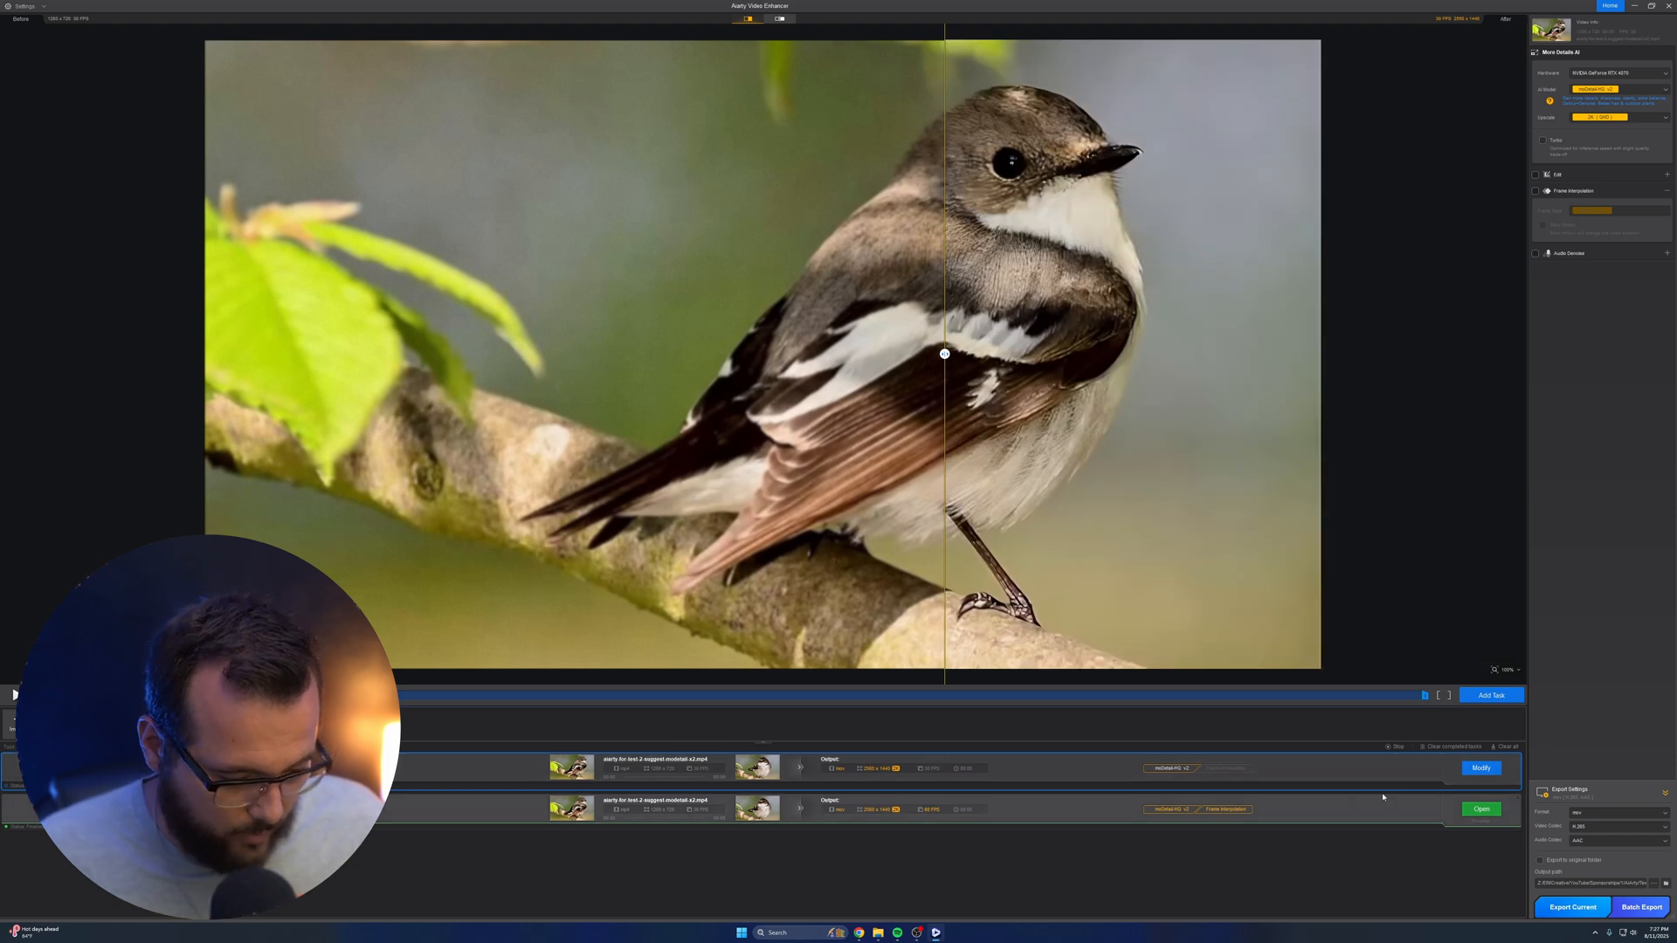
pyautogui.click(1575, 907)
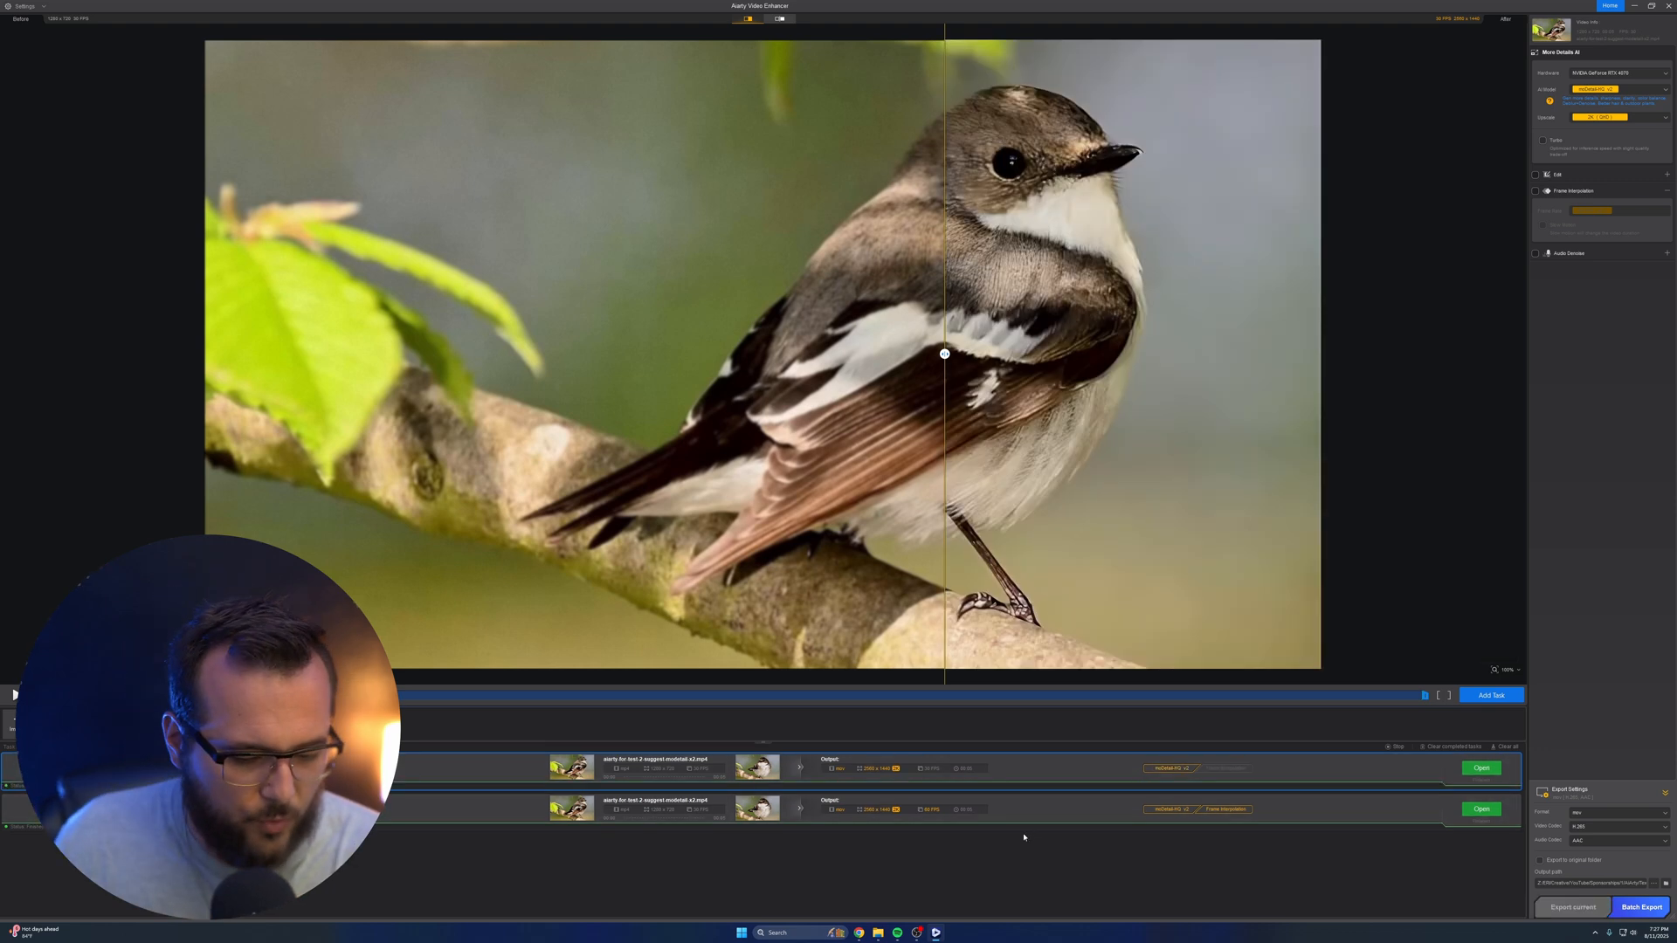
# Open the finished task's output and replay the exported bird footage in VLC to compare motion smoothness
pyautogui.click(1466, 770)
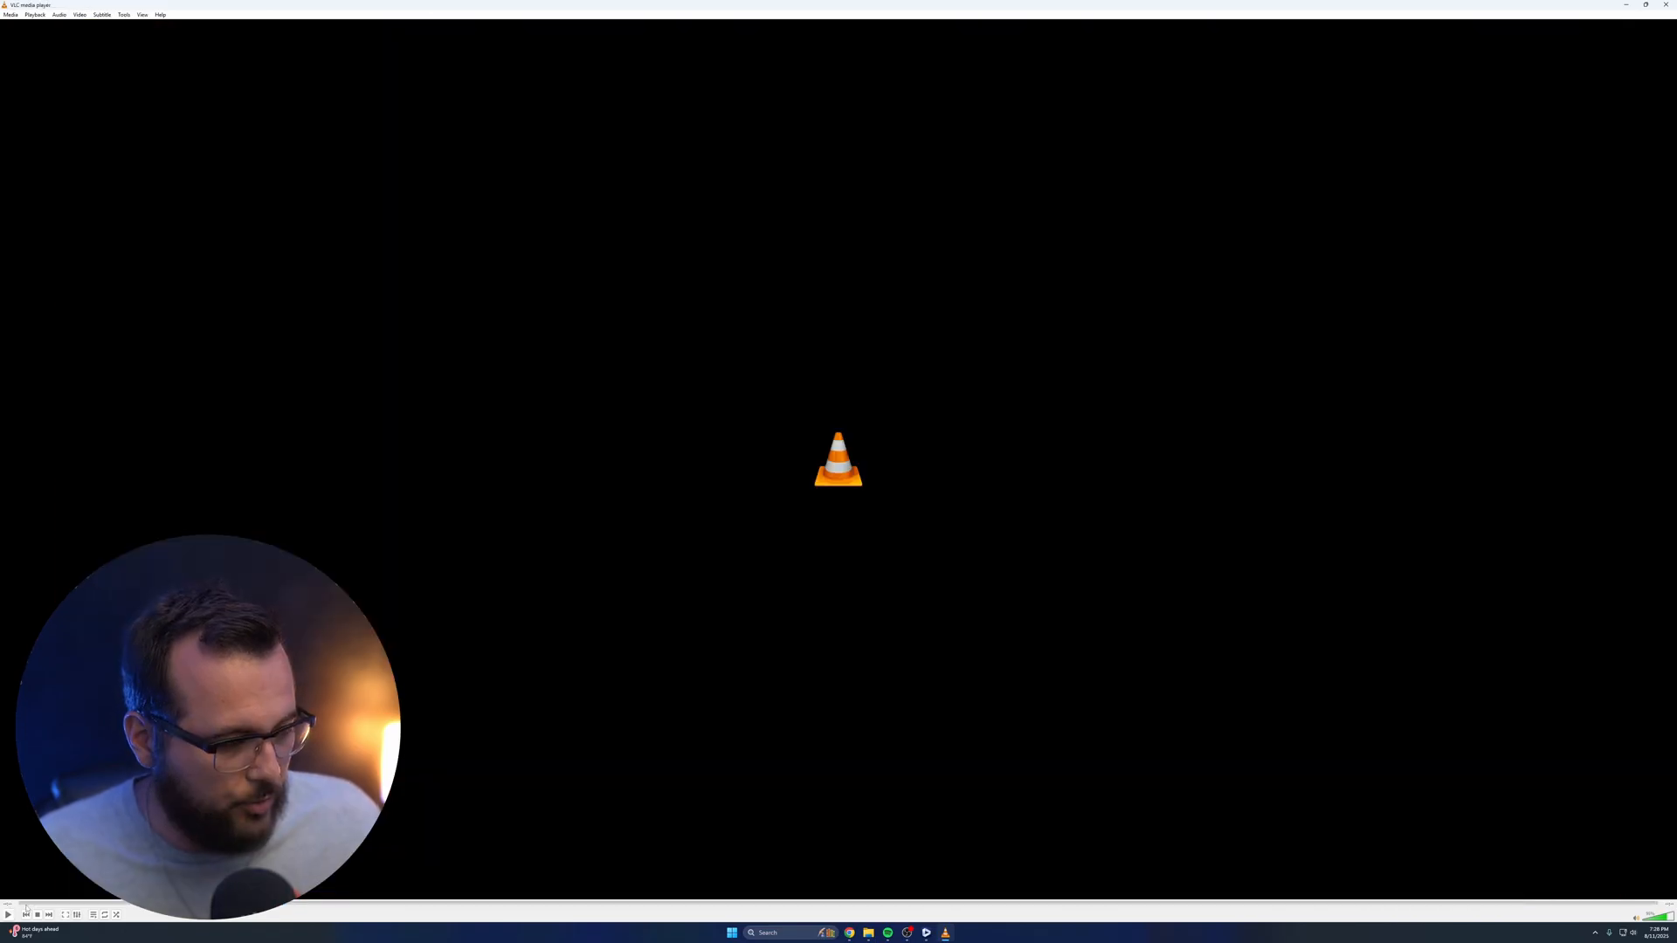
pyautogui.click(8, 914)
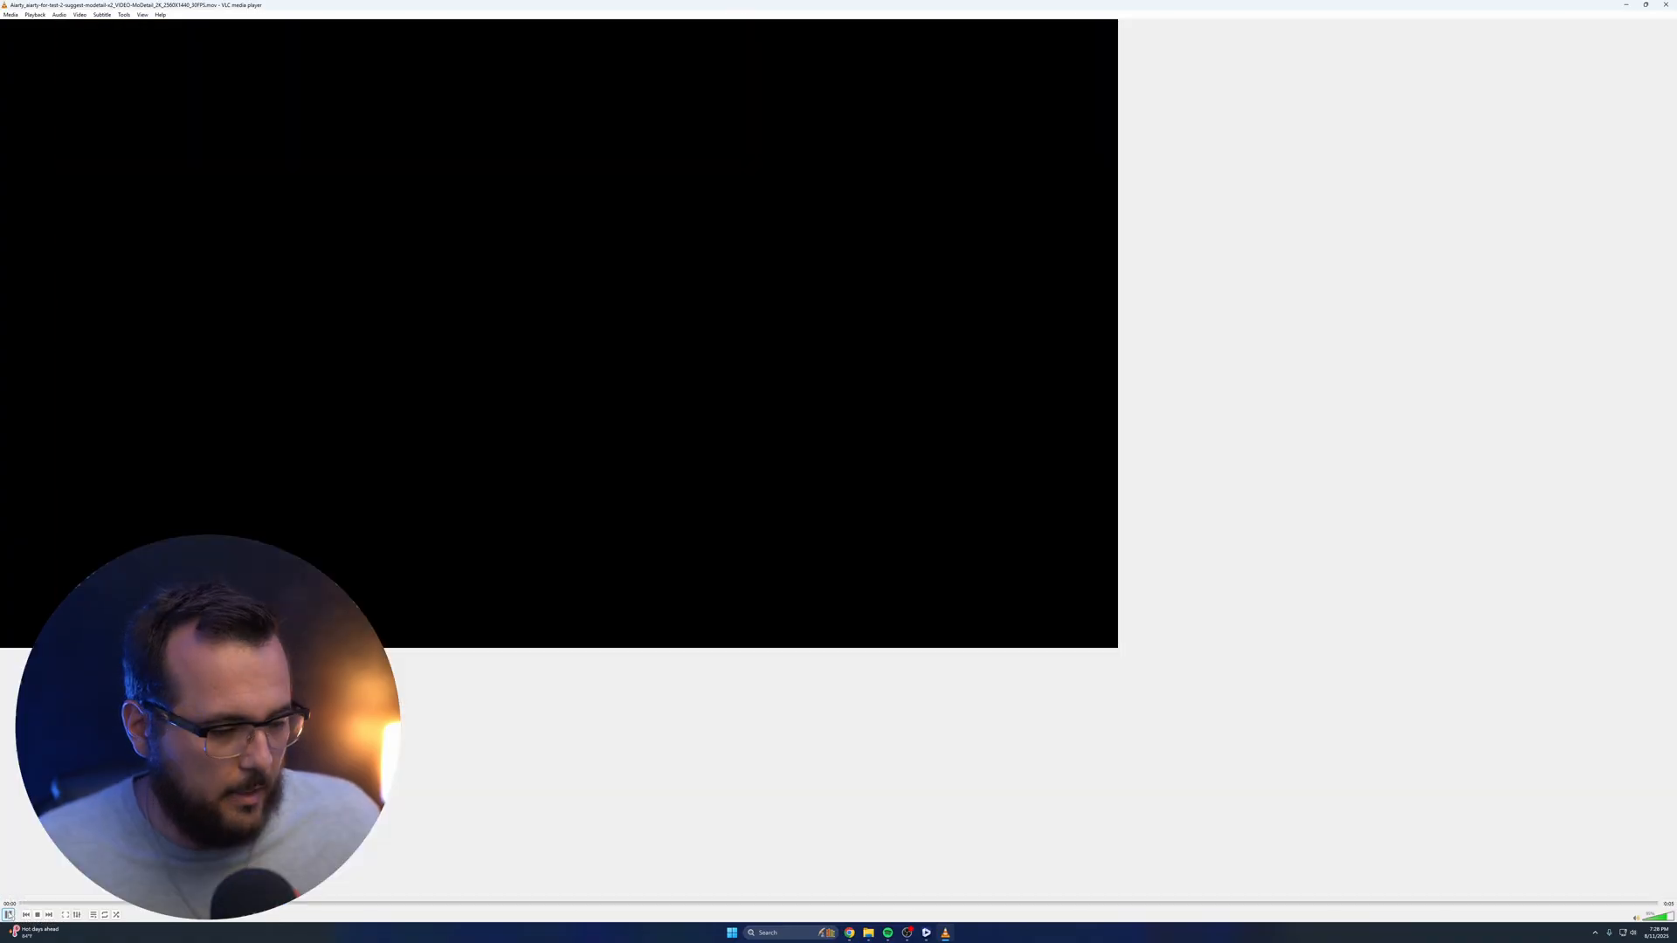
pyautogui.click(9, 915)
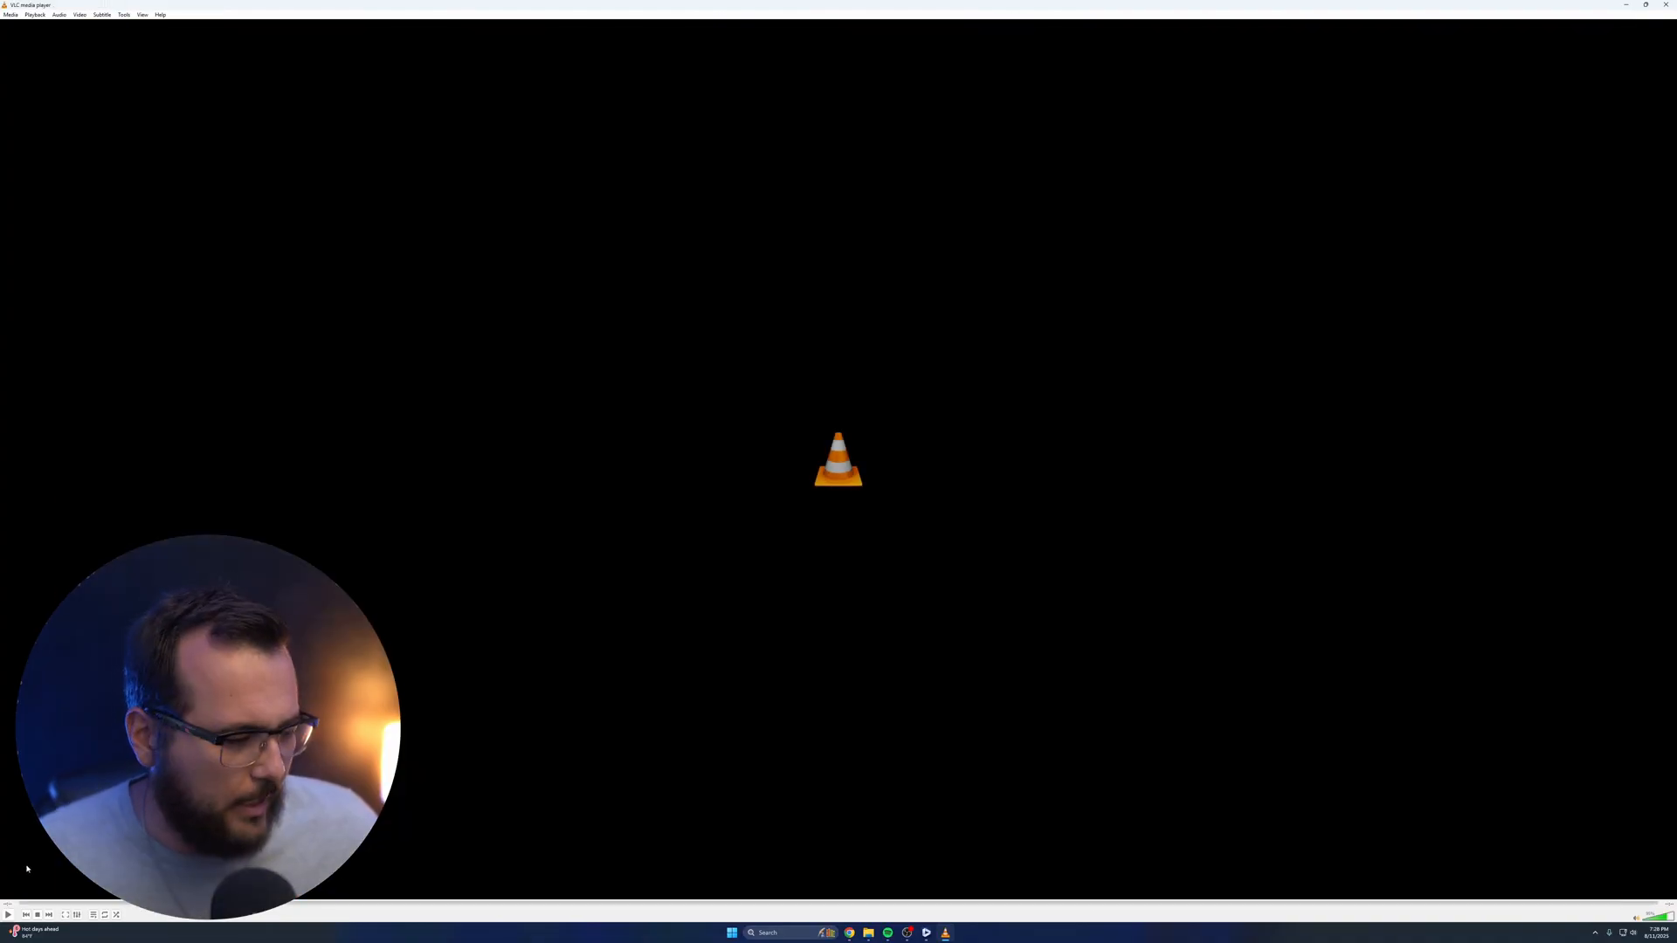
pyautogui.click(9, 915)
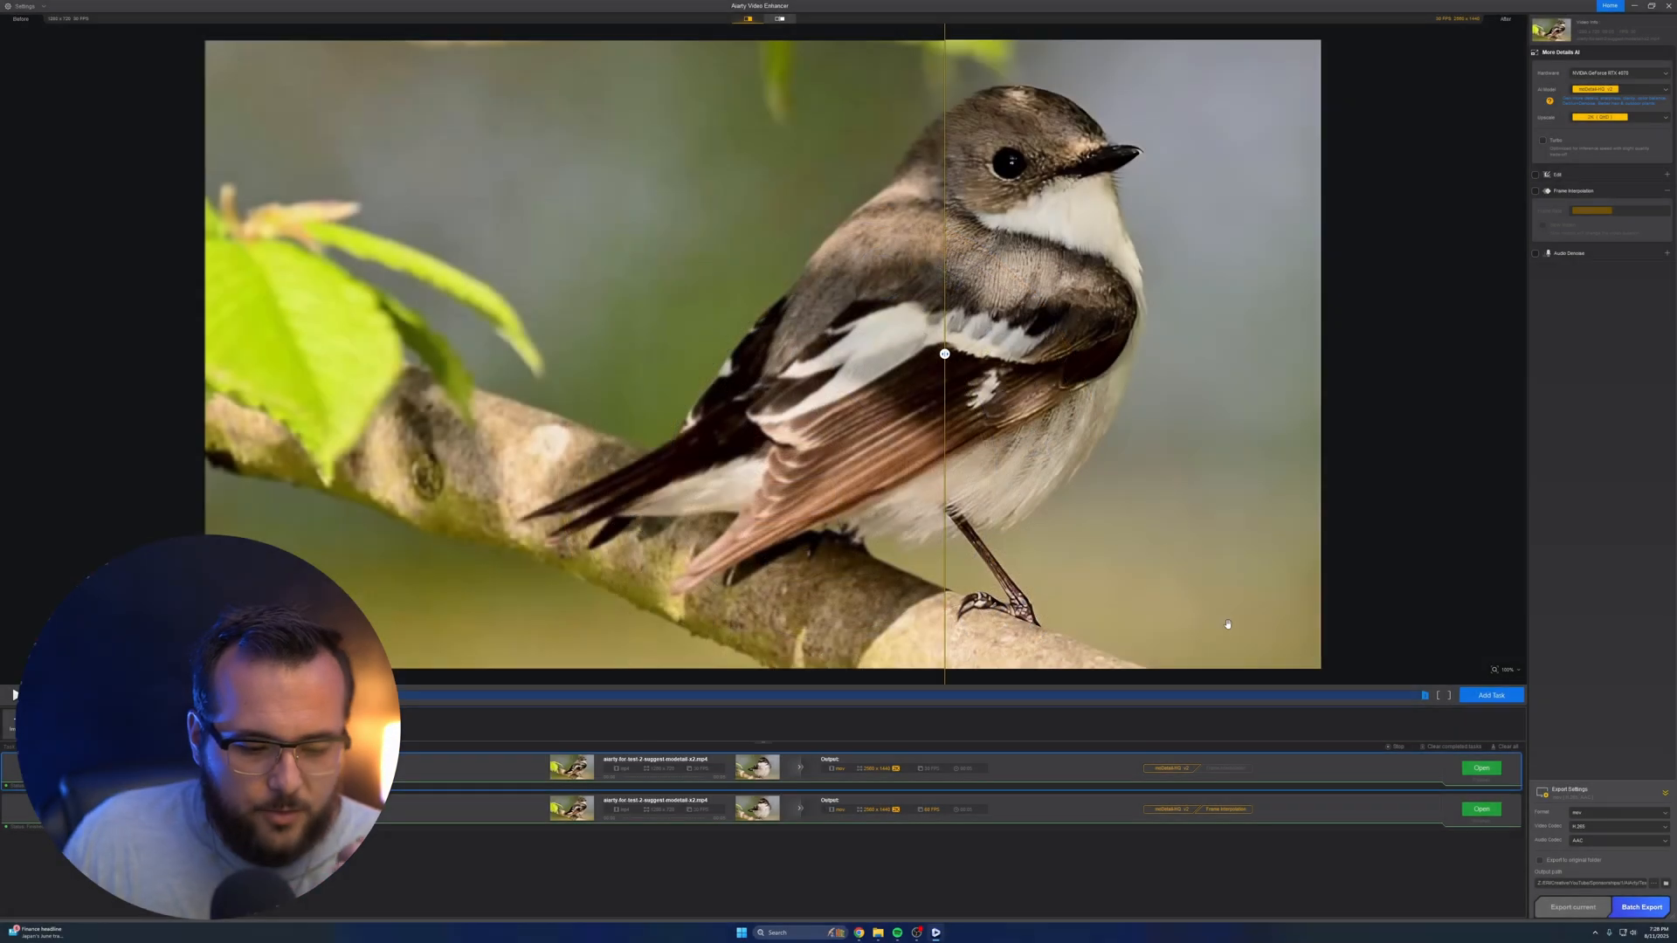
# Clear all export tasks and the bird clip from the enhancer's project
pyautogui.click(1506, 747)
pyautogui.click(828, 498)
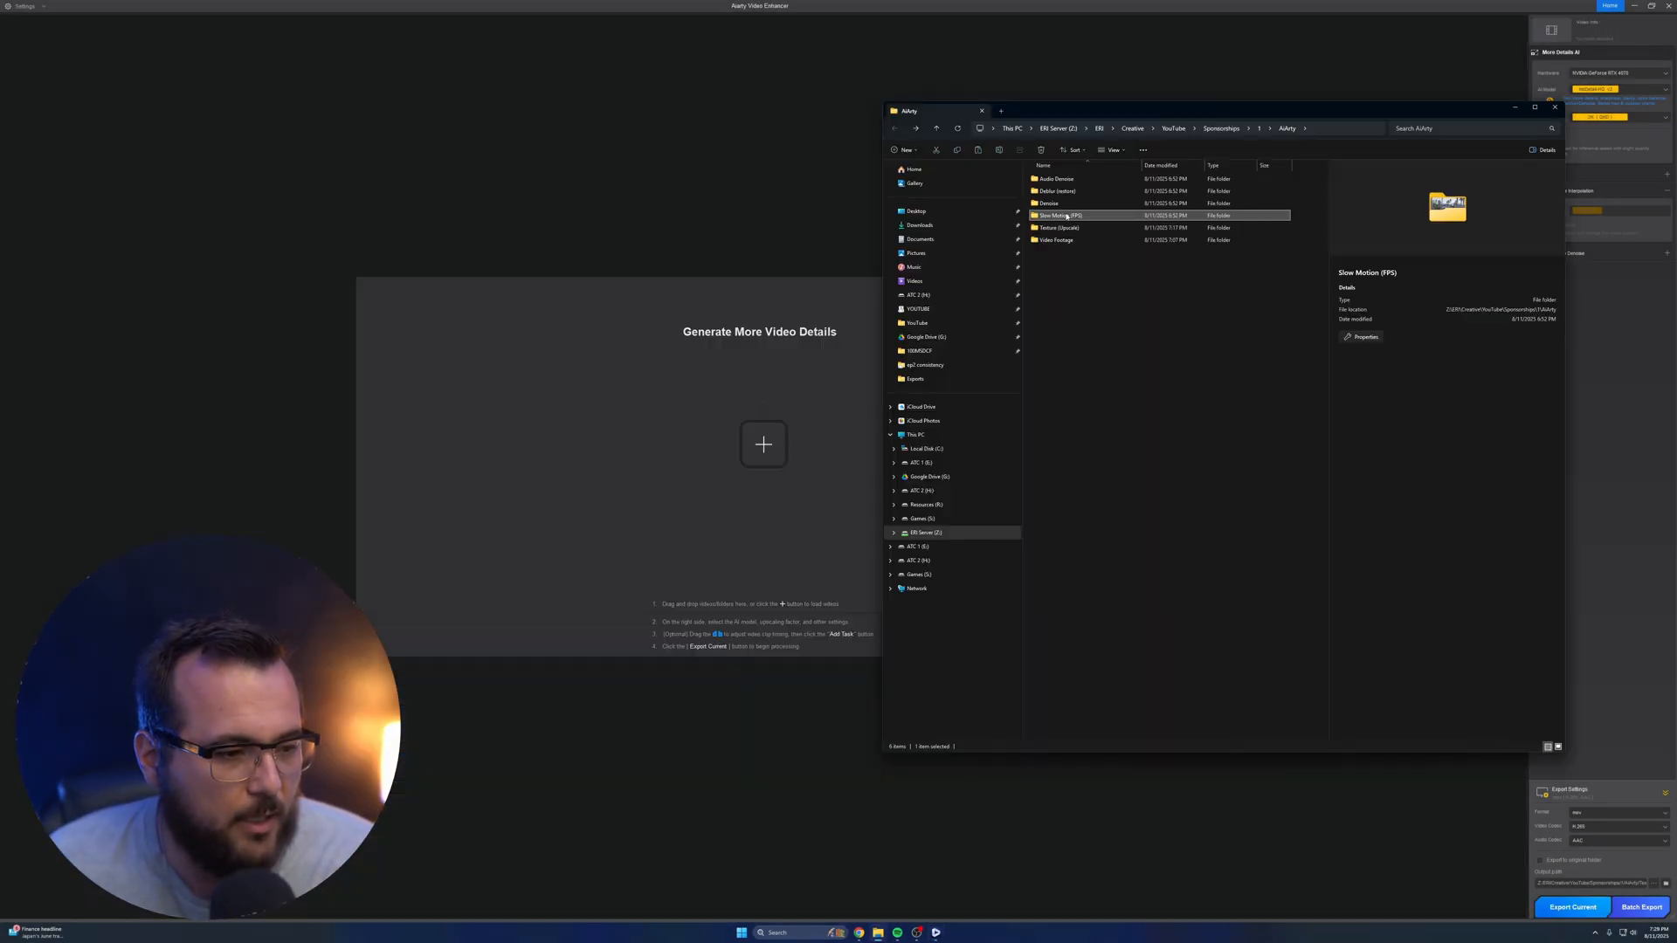
# Open the Slow Motion (FPS) folder, play coastal_people_colored5.mov and the flower sample clip in VLC, and close the player
pyautogui.doubleClick(1067, 216)
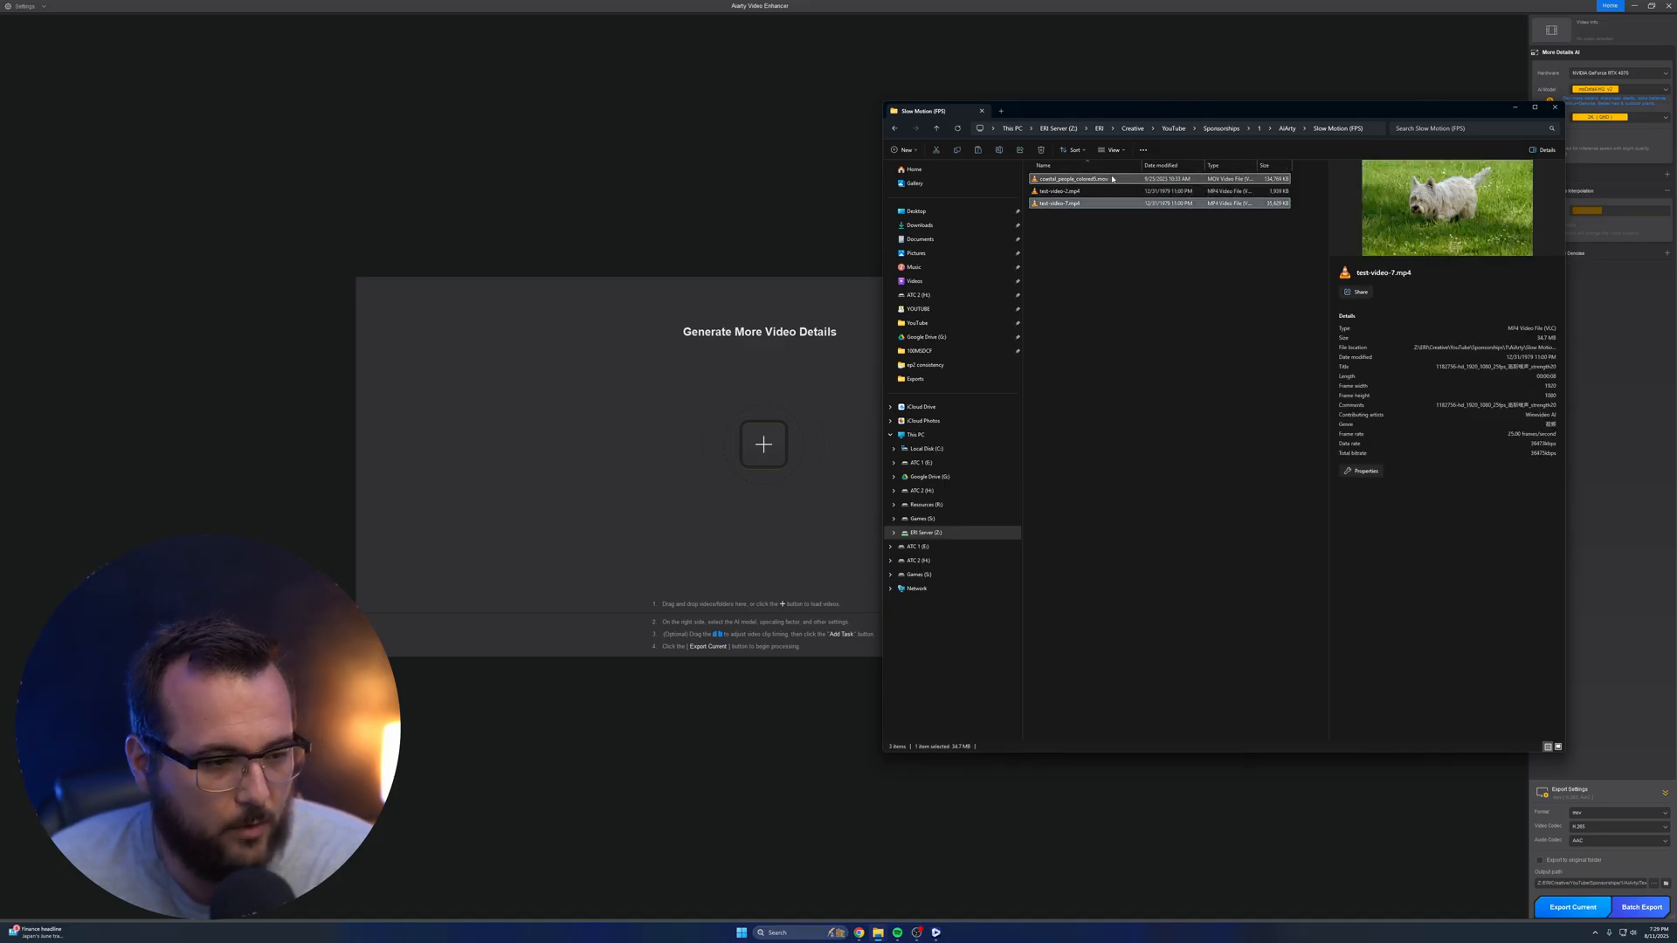
pyautogui.doubleClick(1112, 178)
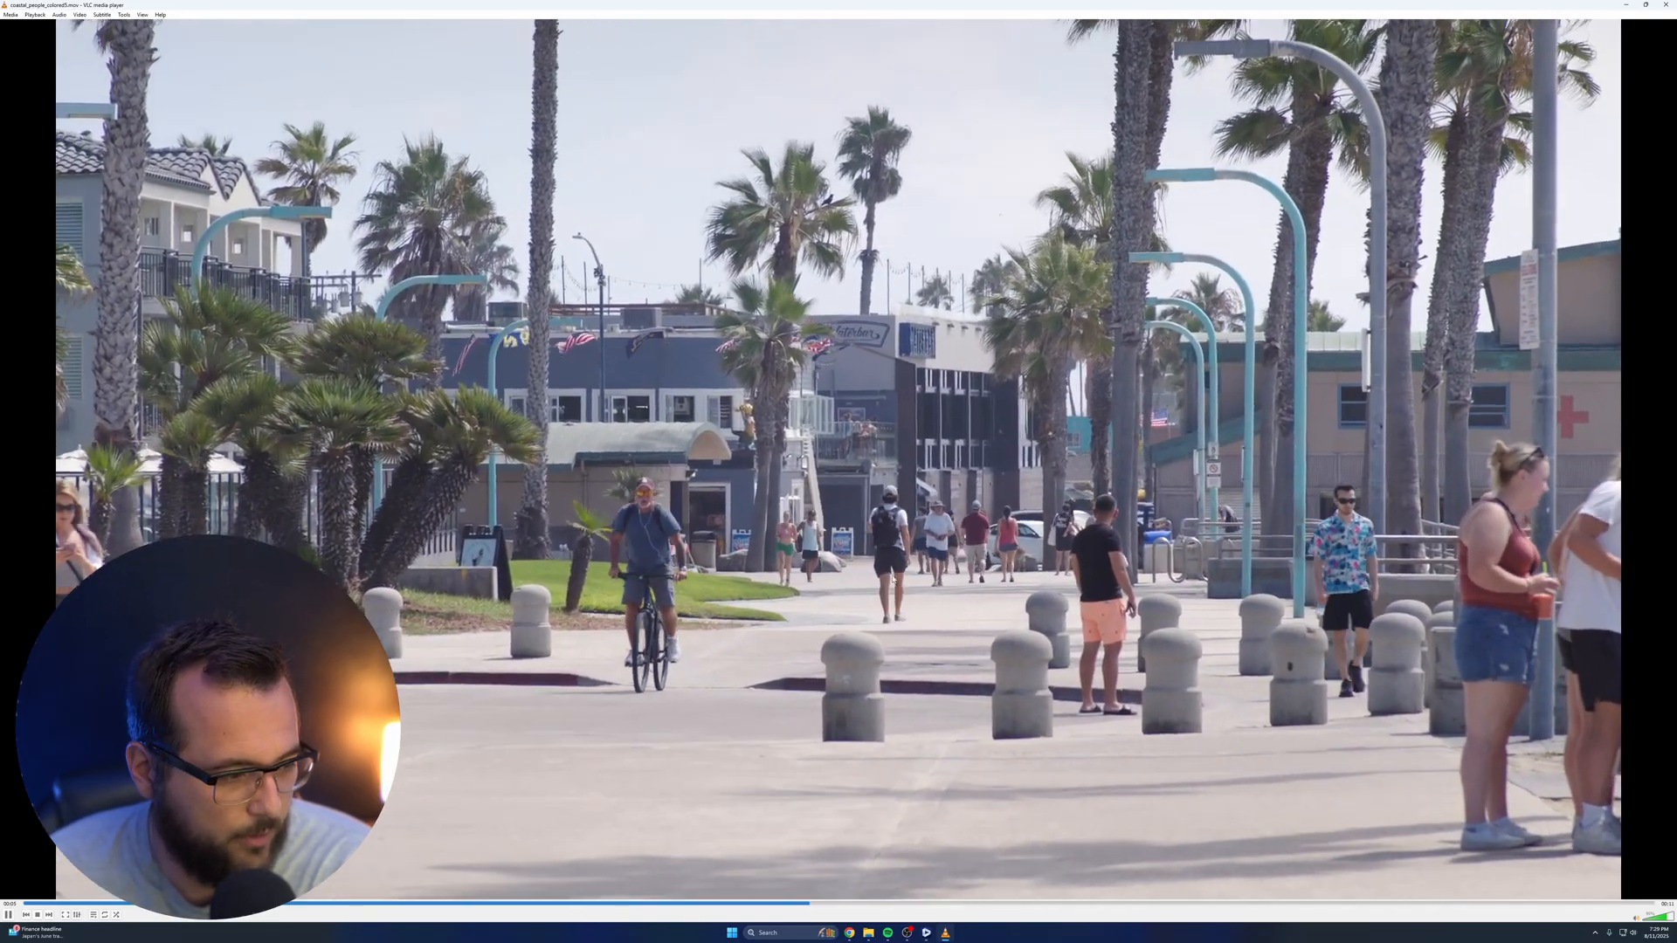
pyautogui.hotkey('alt', 'F4')
pyautogui.doubleClick(1073, 203)
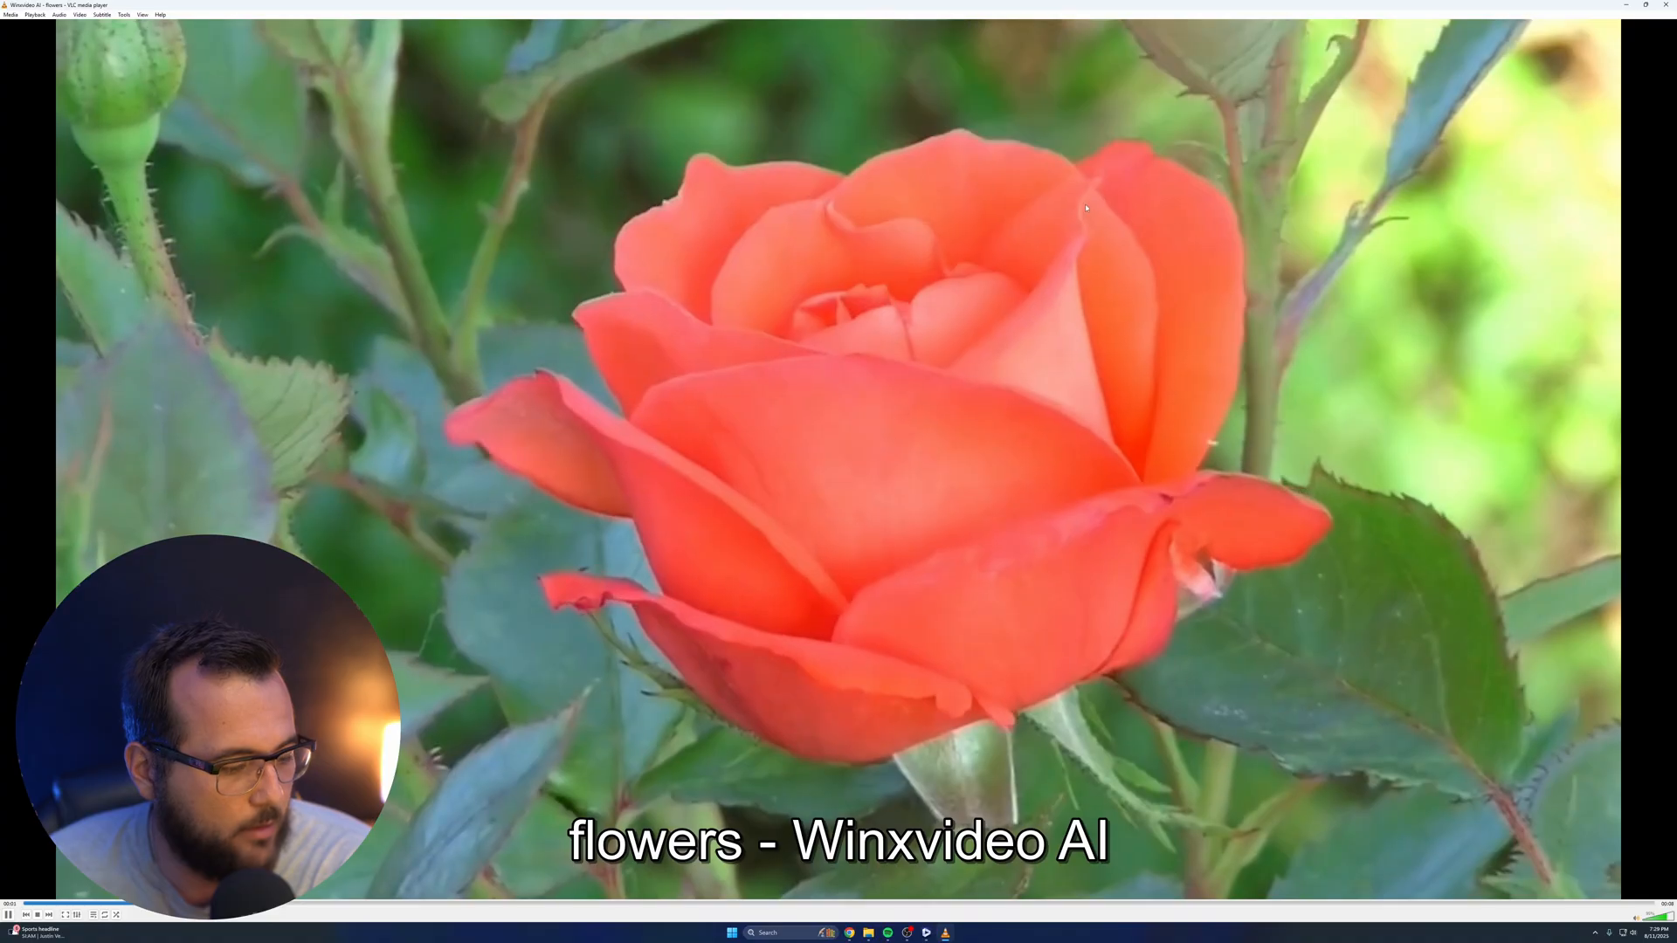
pyautogui.hotkey('alt', 'F4')
pyautogui.doubleClick(1074, 204)
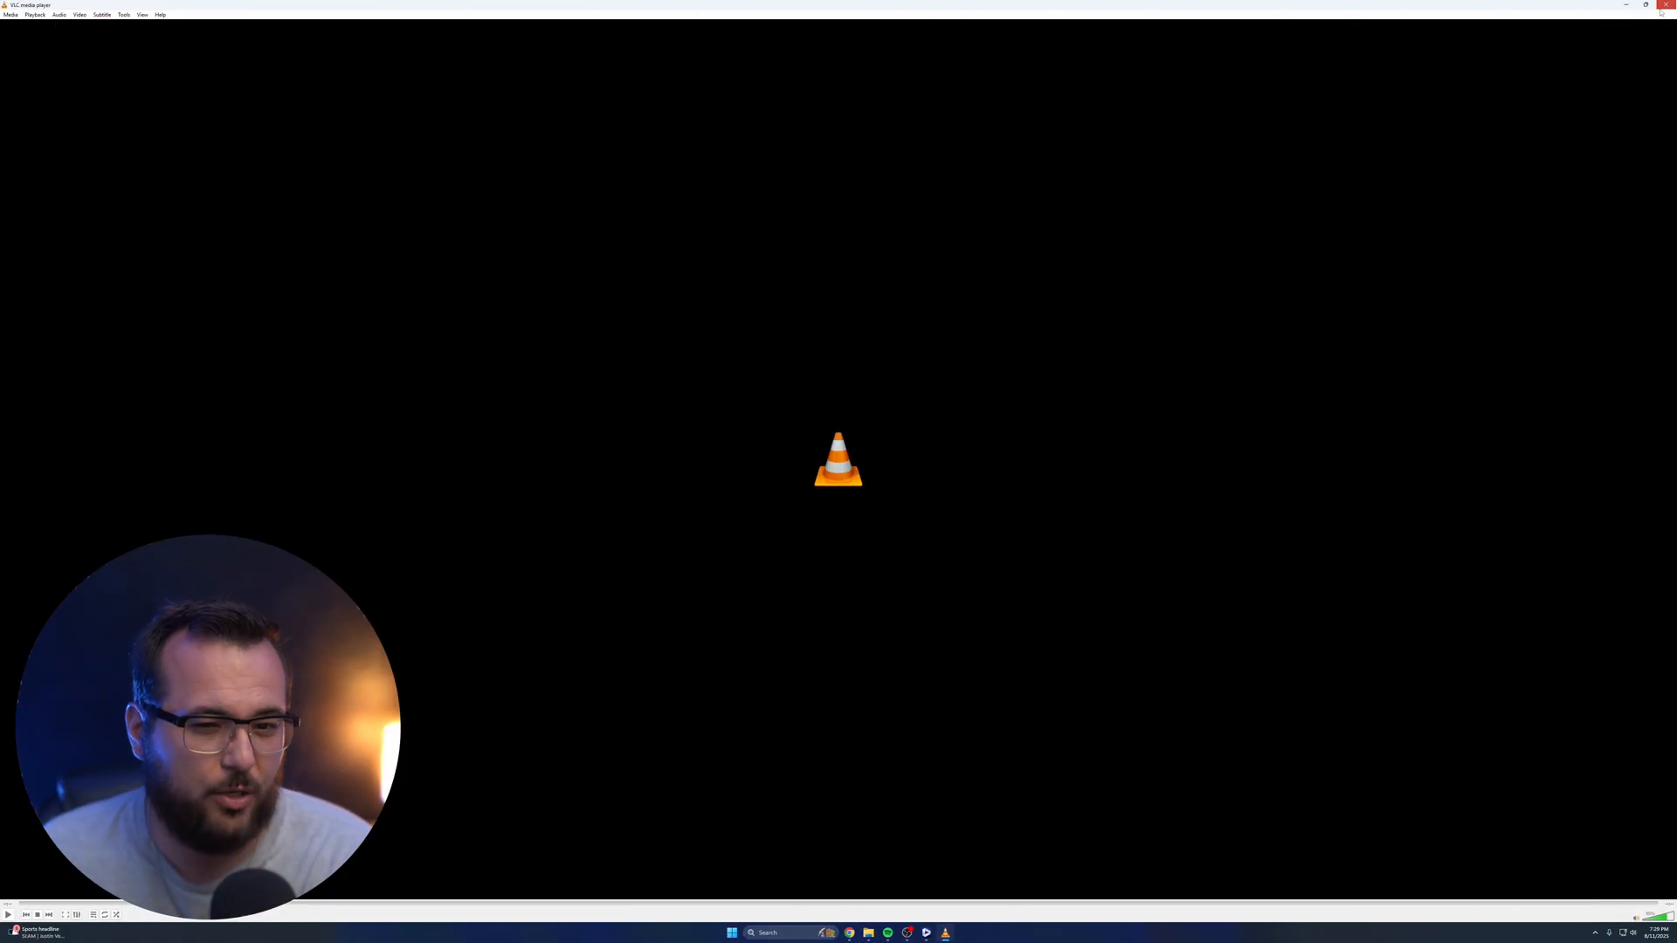
pyautogui.click(1665, 5)
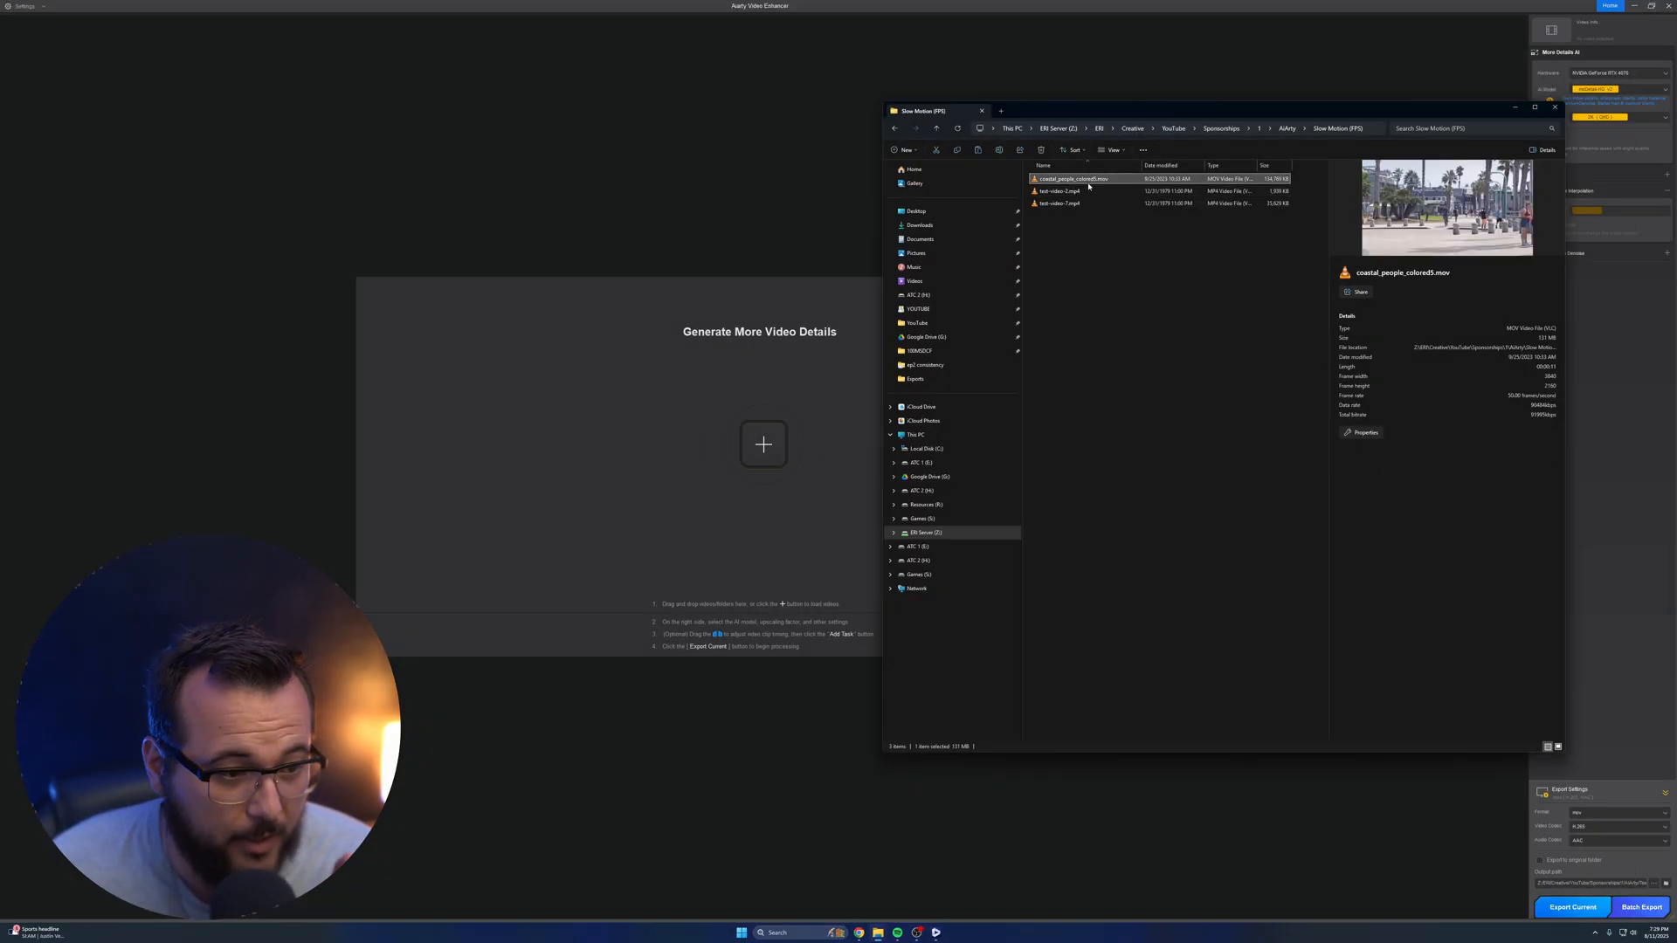
# Load coastal_people_colored5.mov into the enhancer and set its Frame Interpolation frame rate to 120 FPS
pyautogui.doubleClick(1083, 179)
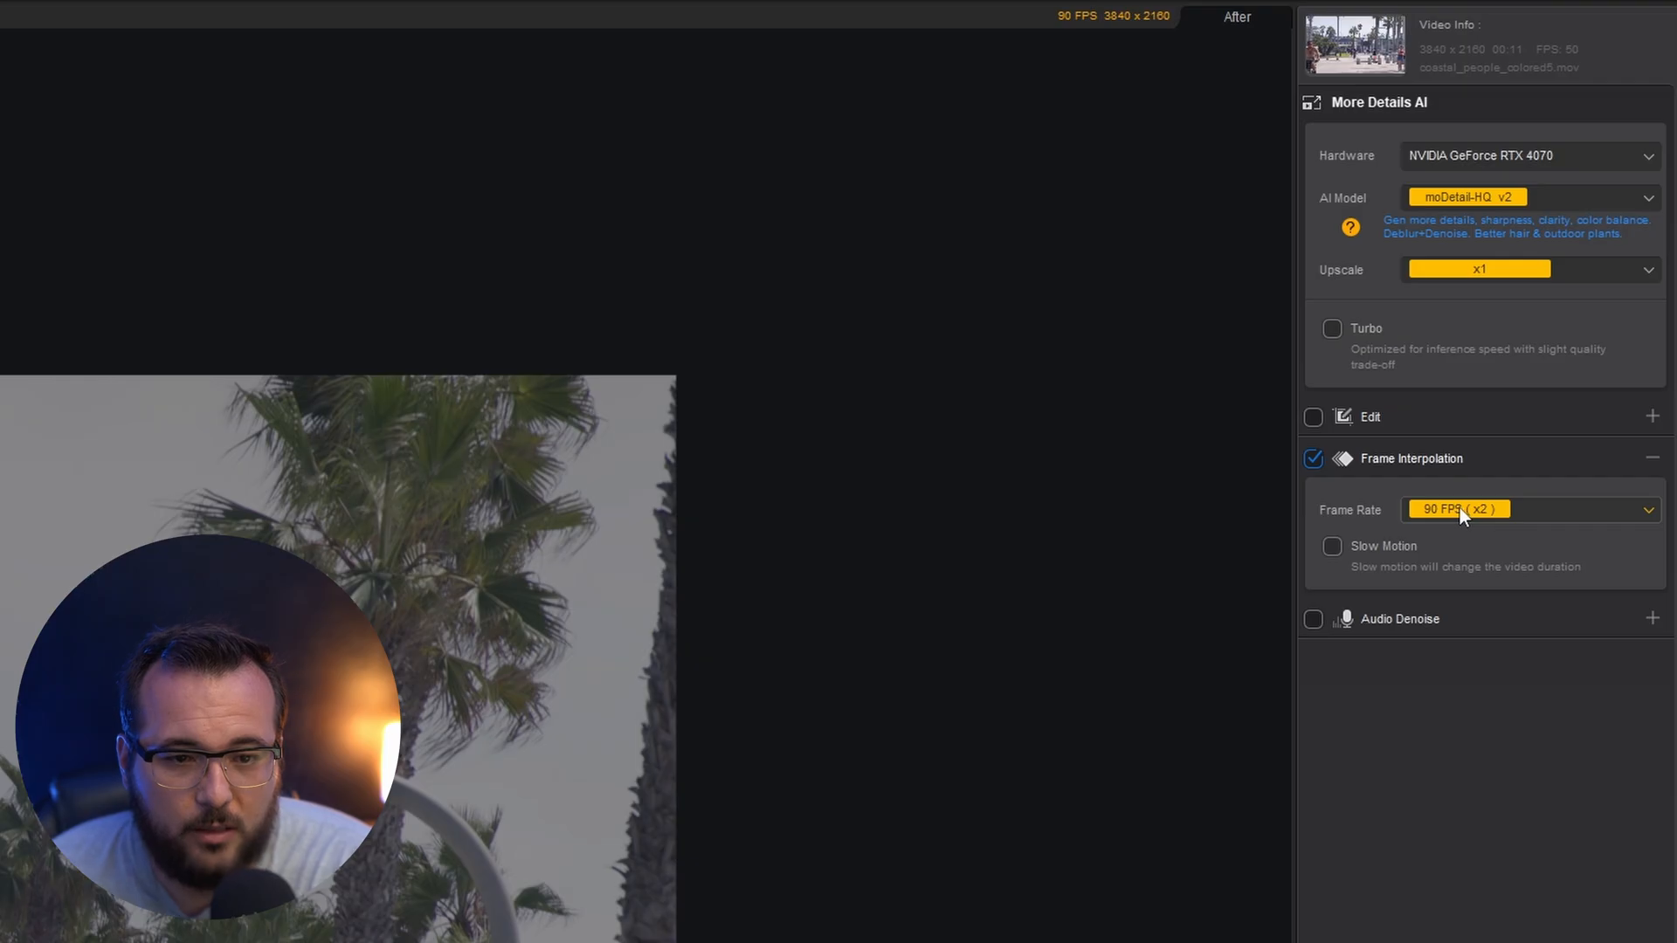
pyautogui.click(1452, 514)
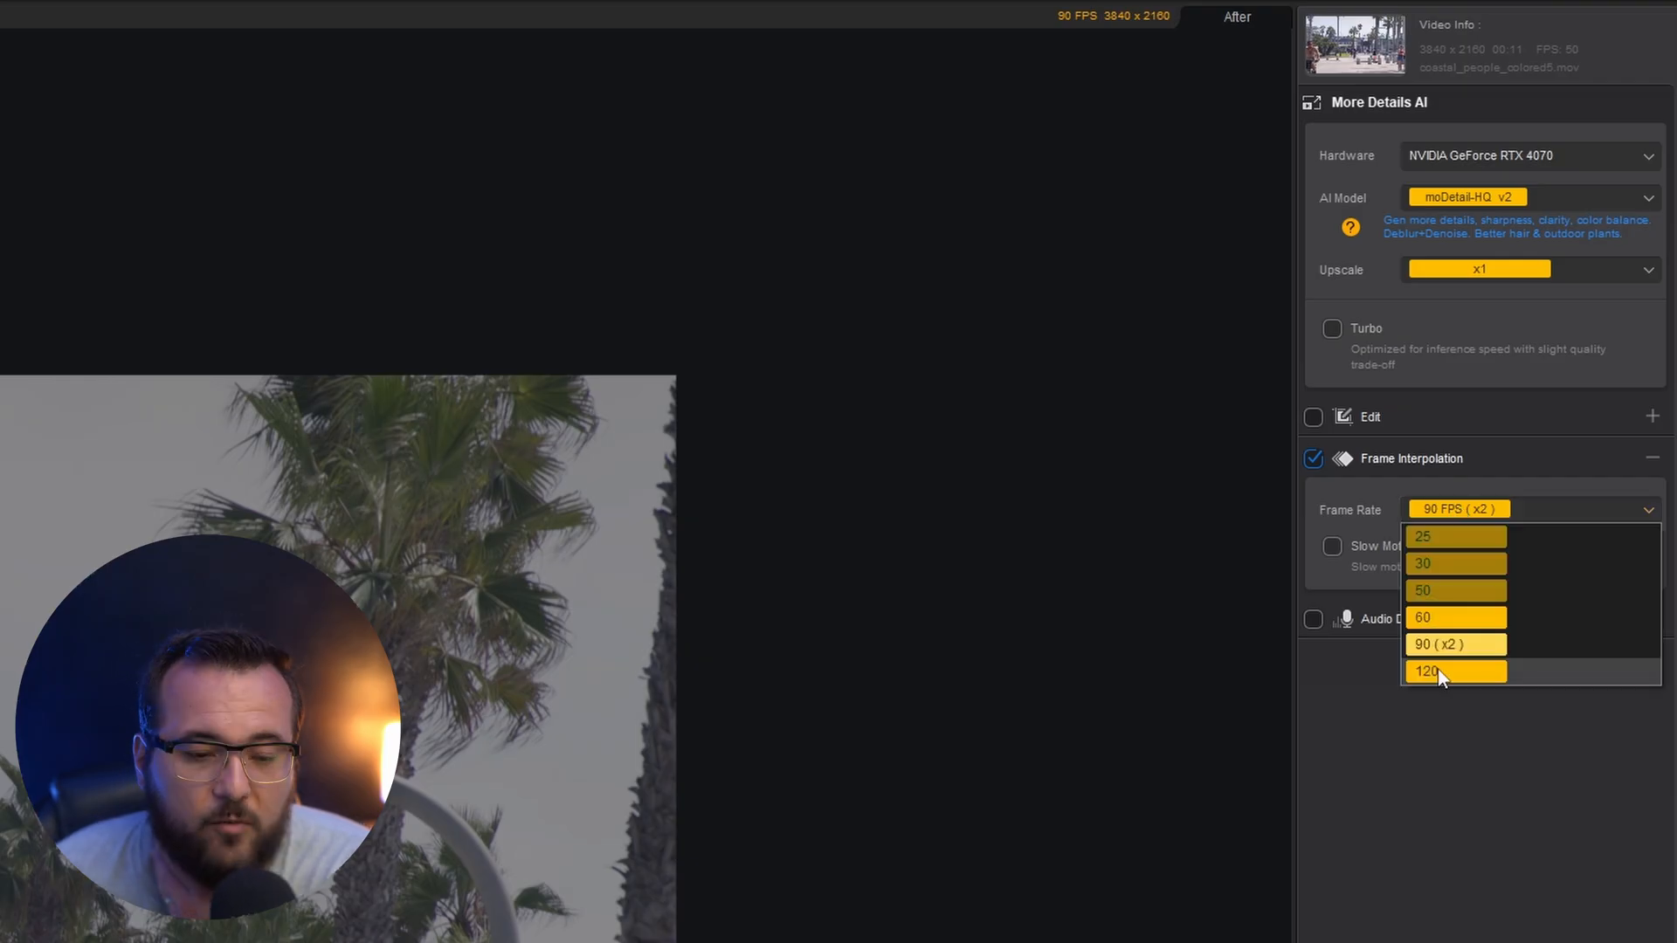
pyautogui.click(1439, 677)
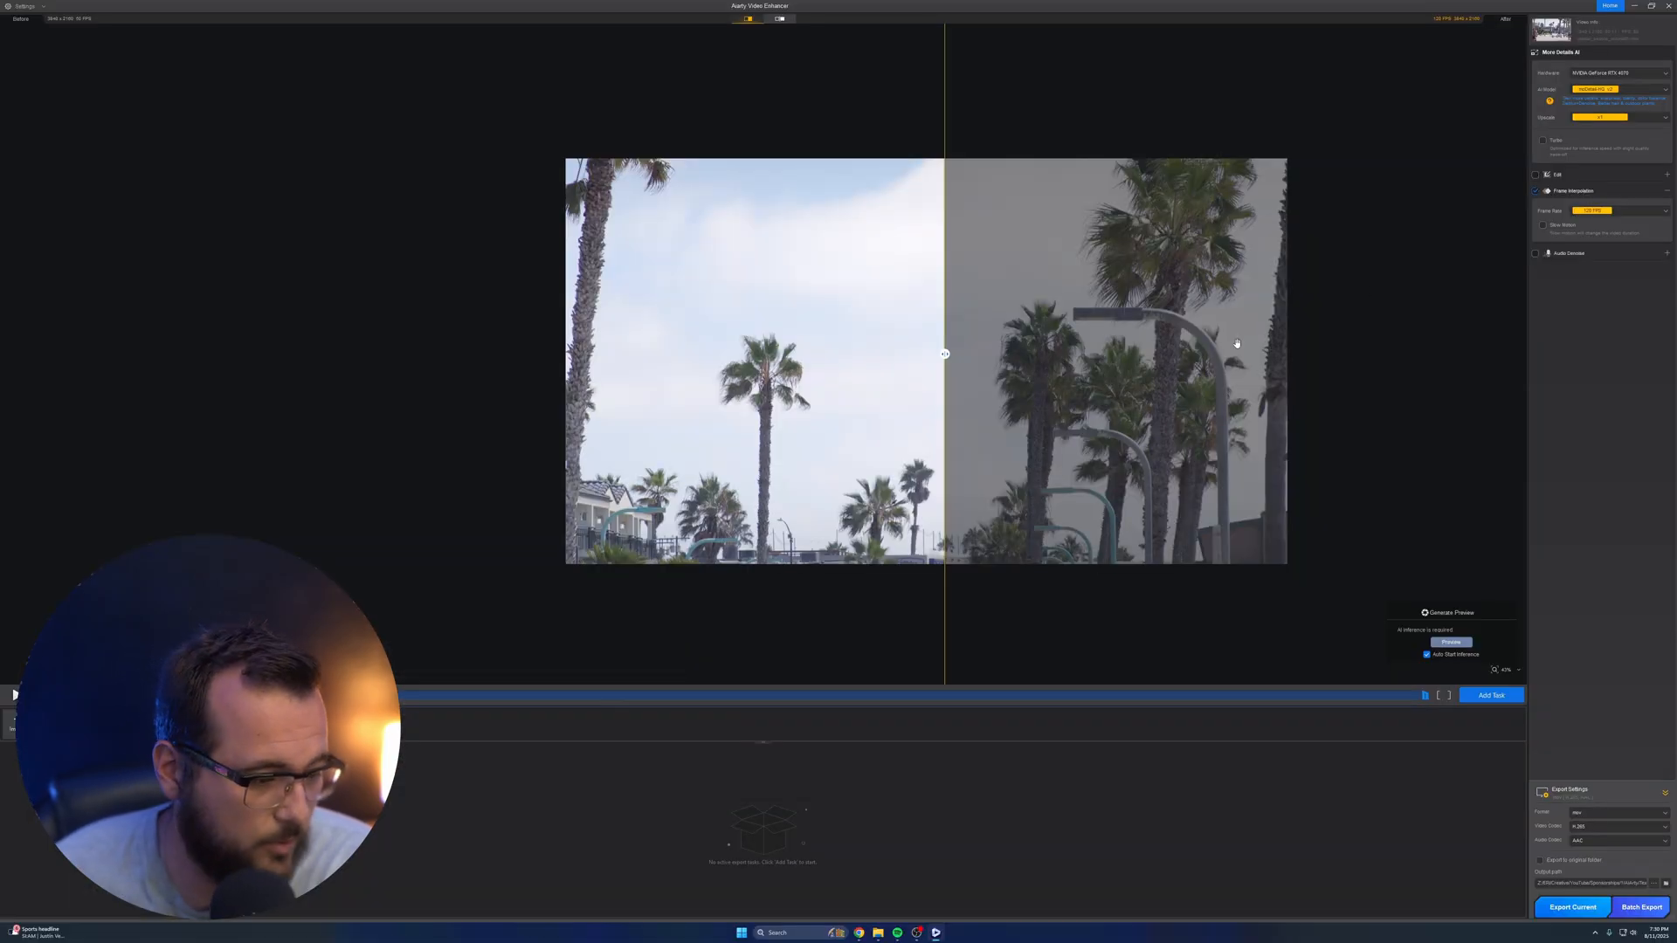
# Preview frames further into the coastal clip and export the current video
pyautogui.scroll(-2, 915, 450)
pyautogui.click(486, 696)
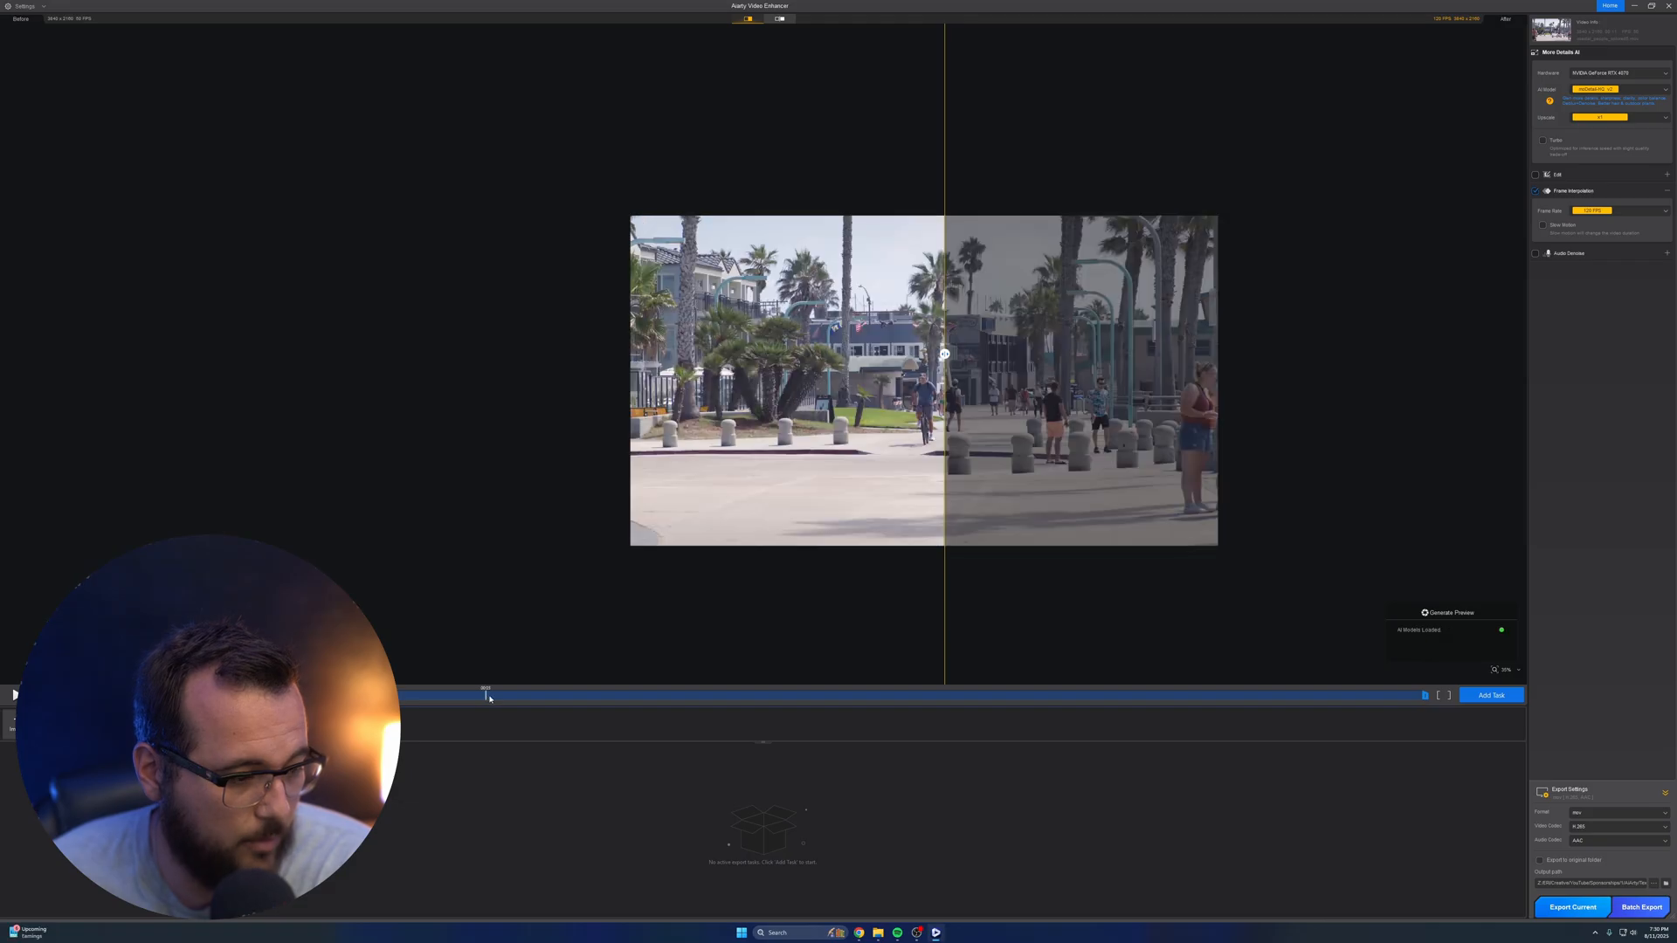
pyautogui.moveTo(487, 697); pyautogui.dragTo(747, 696)
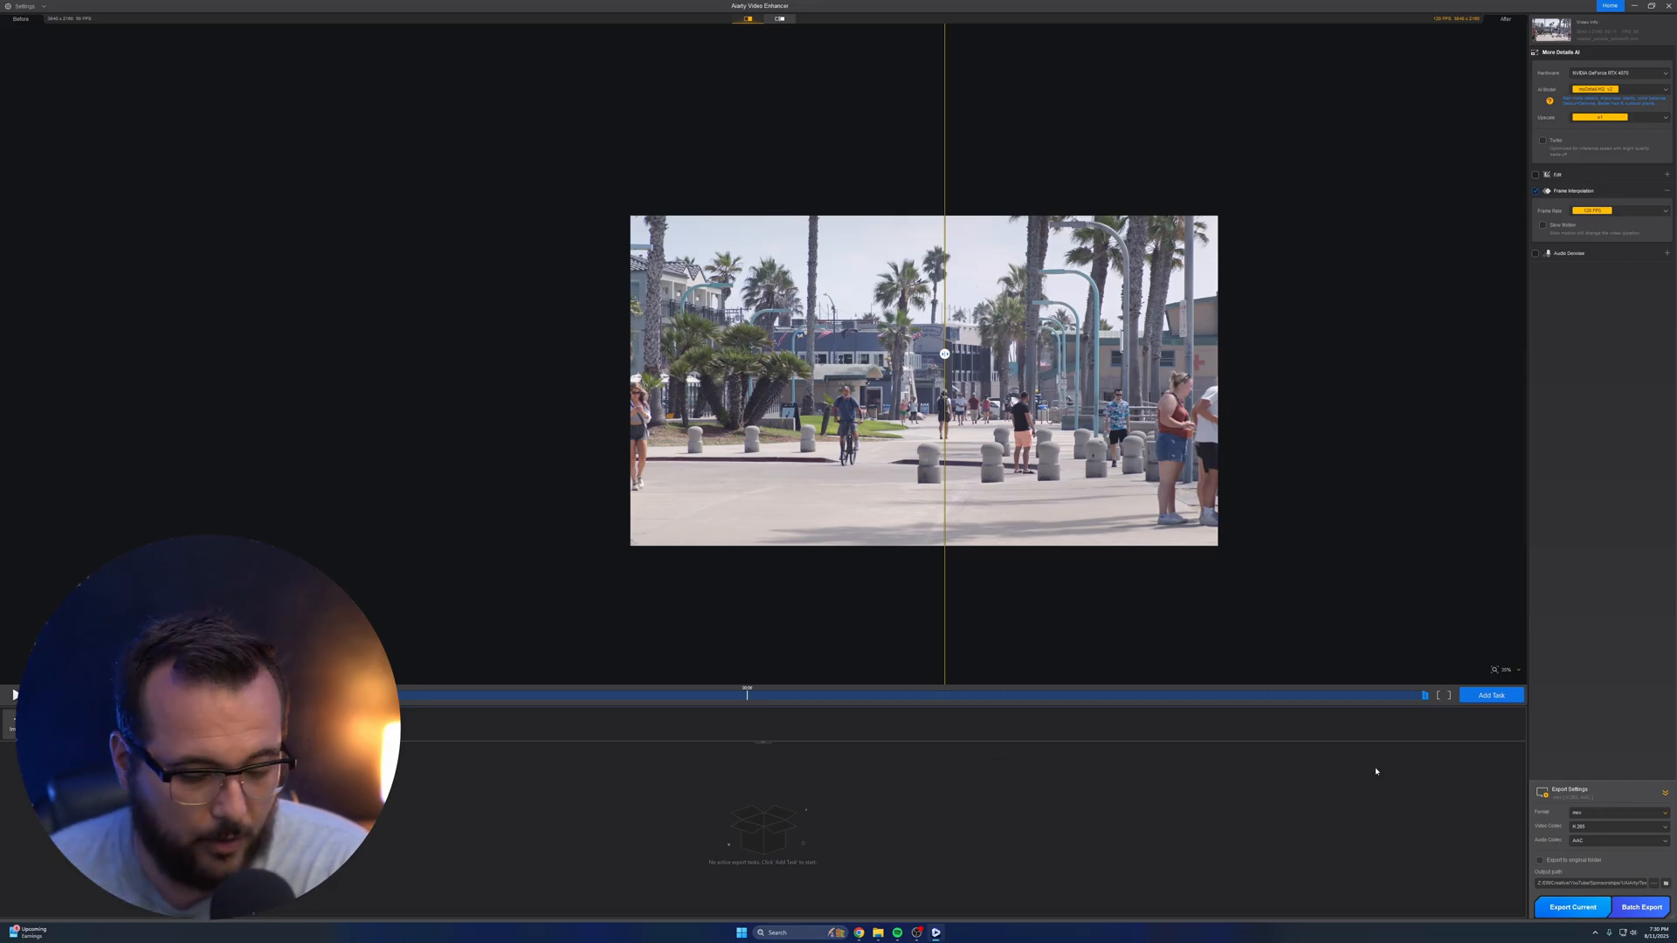
pyautogui.click(1575, 908)
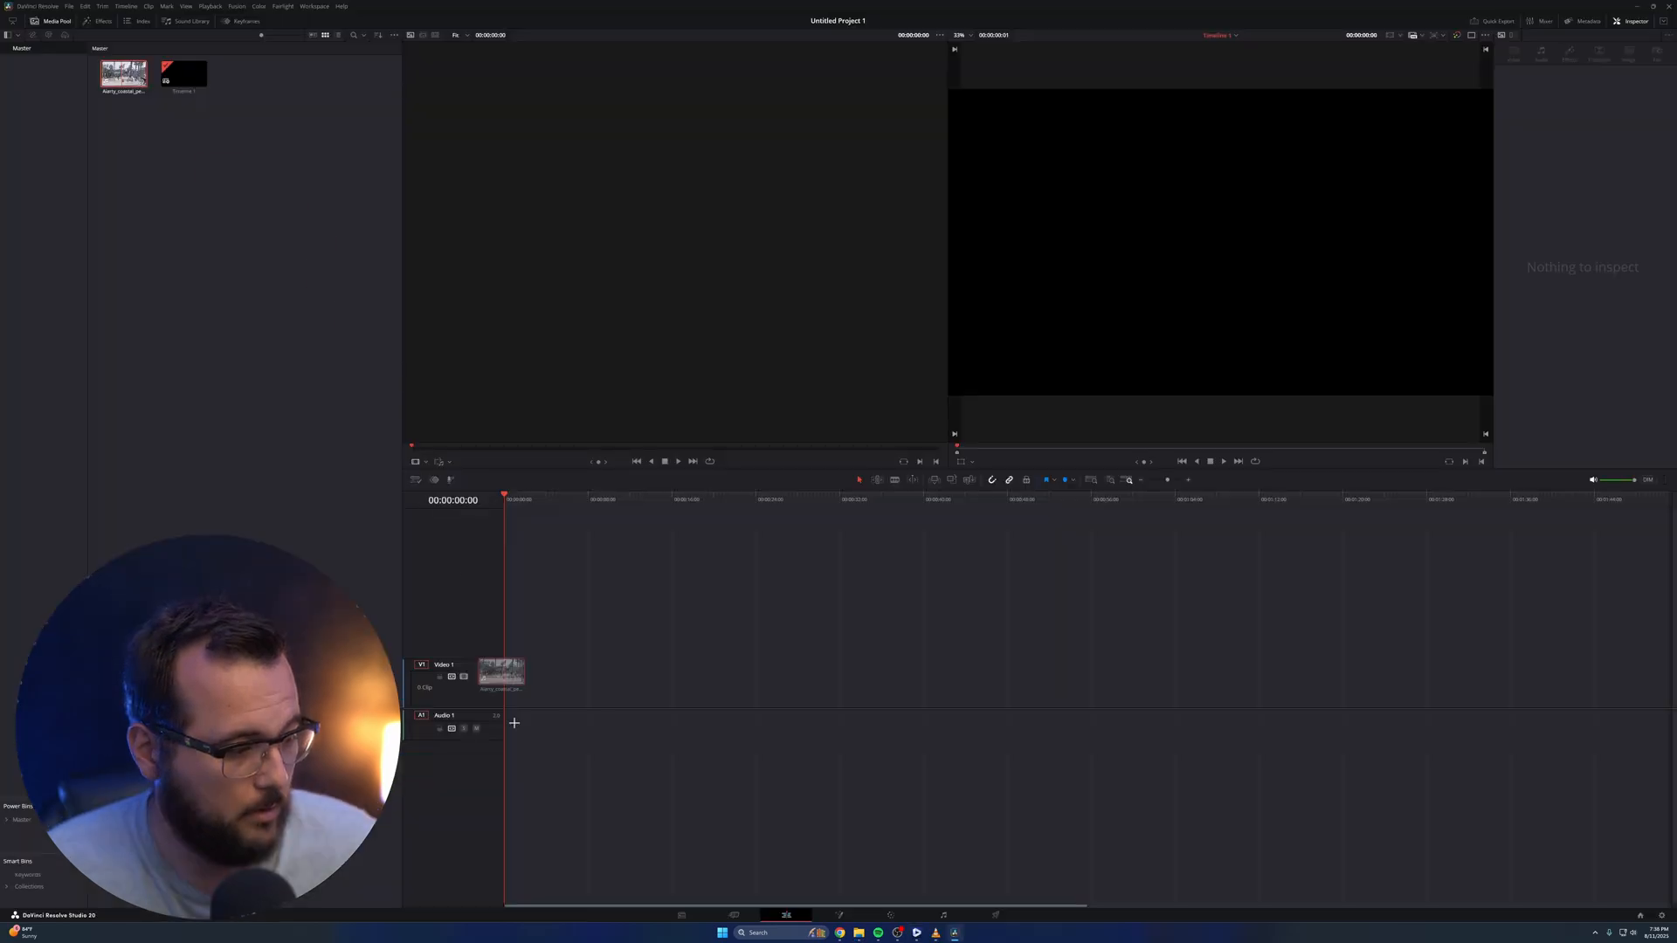
# In DaVinci Resolve, move the exported 120 FPS coastal clip to the timeline start and play it in a single viewer
pyautogui.moveTo(514, 724)
pyautogui.mouseDown()
pyautogui.moveTo(560, 725)
pyautogui.moveTo(521, 723)
pyautogui.mouseUp()
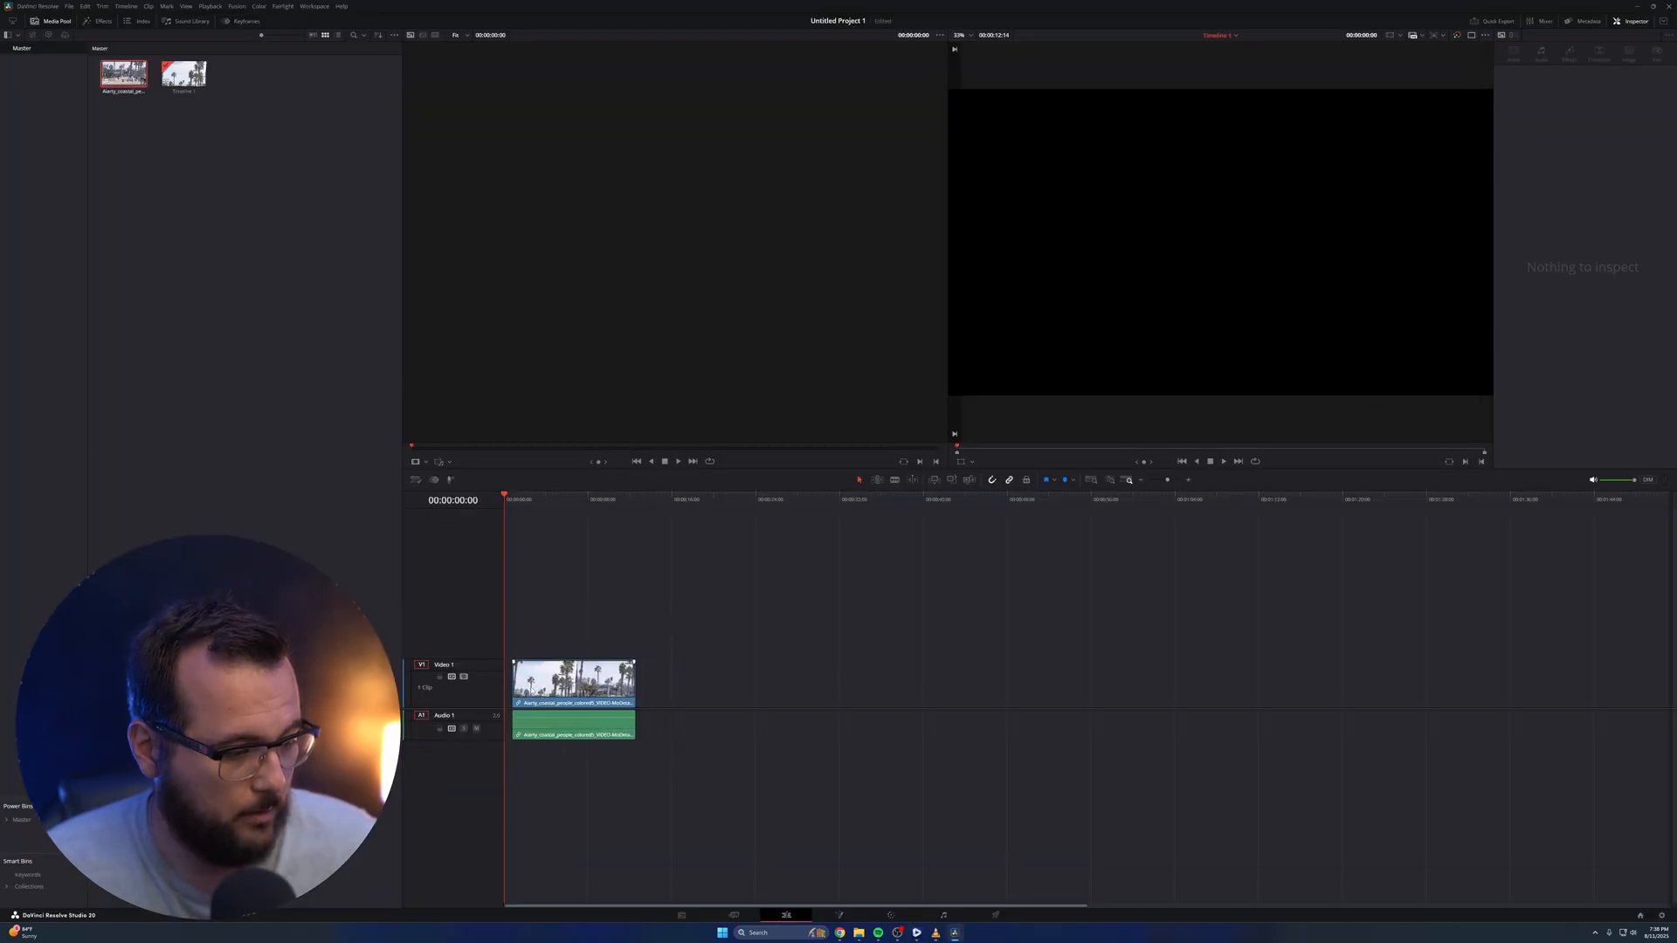
pyautogui.click(1412, 35)
pyautogui.press('space')
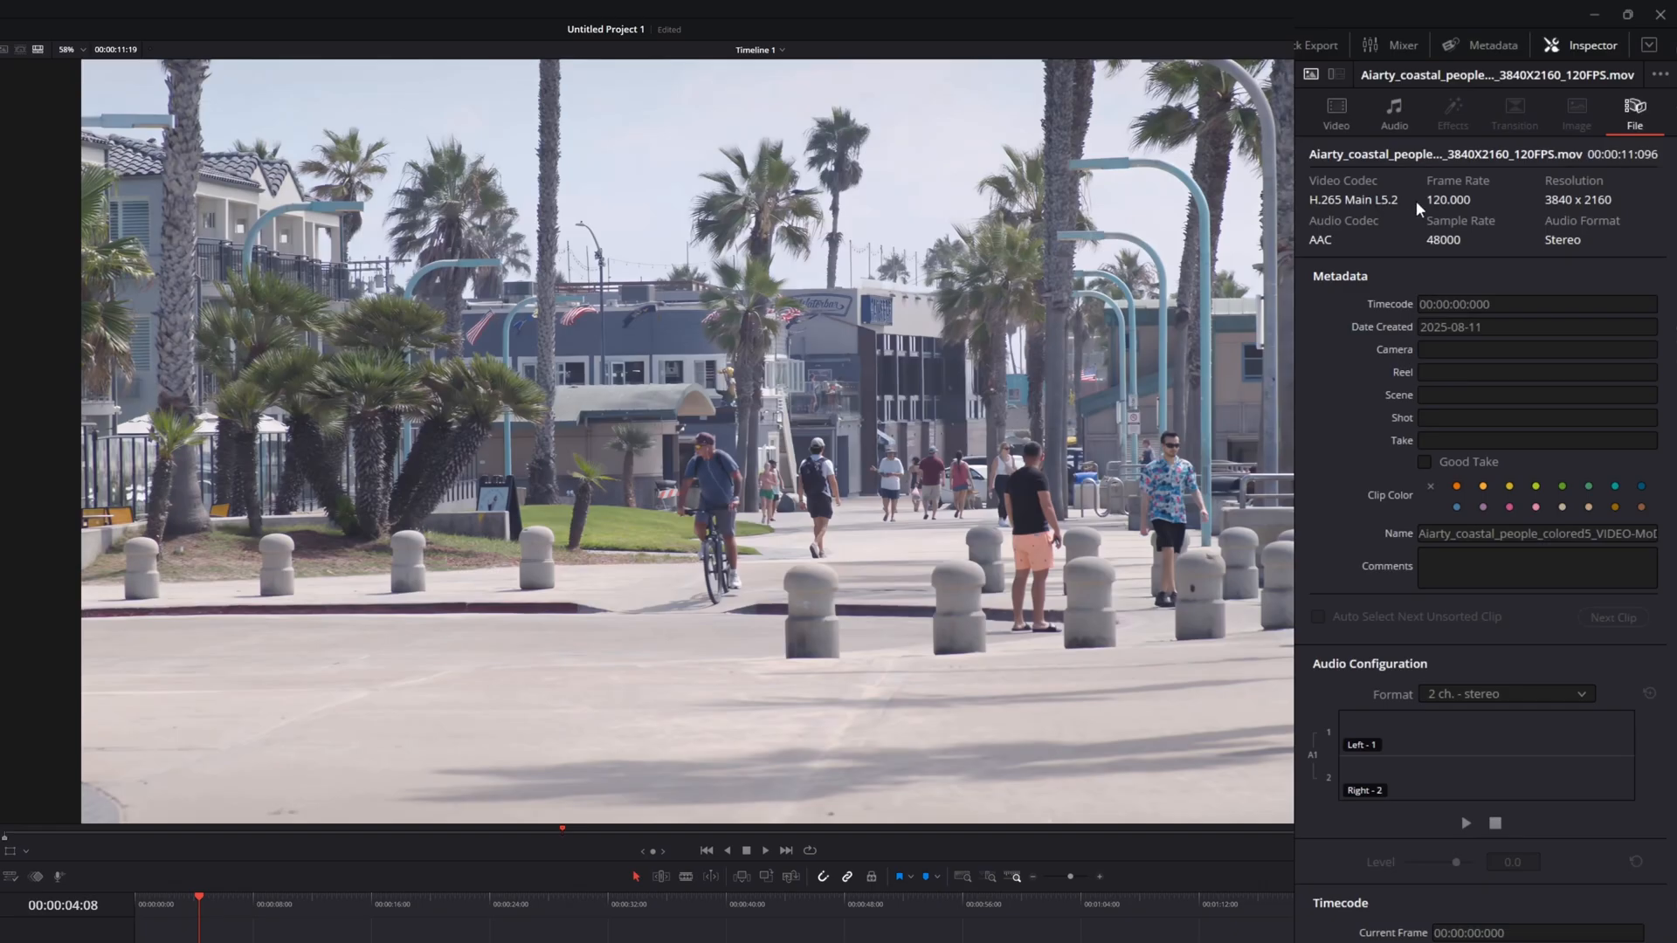
# Enable retime controls on the coastal clip, stretch it to 20% speed and play the slowed footage
pyautogui.rightClick(600, 748)
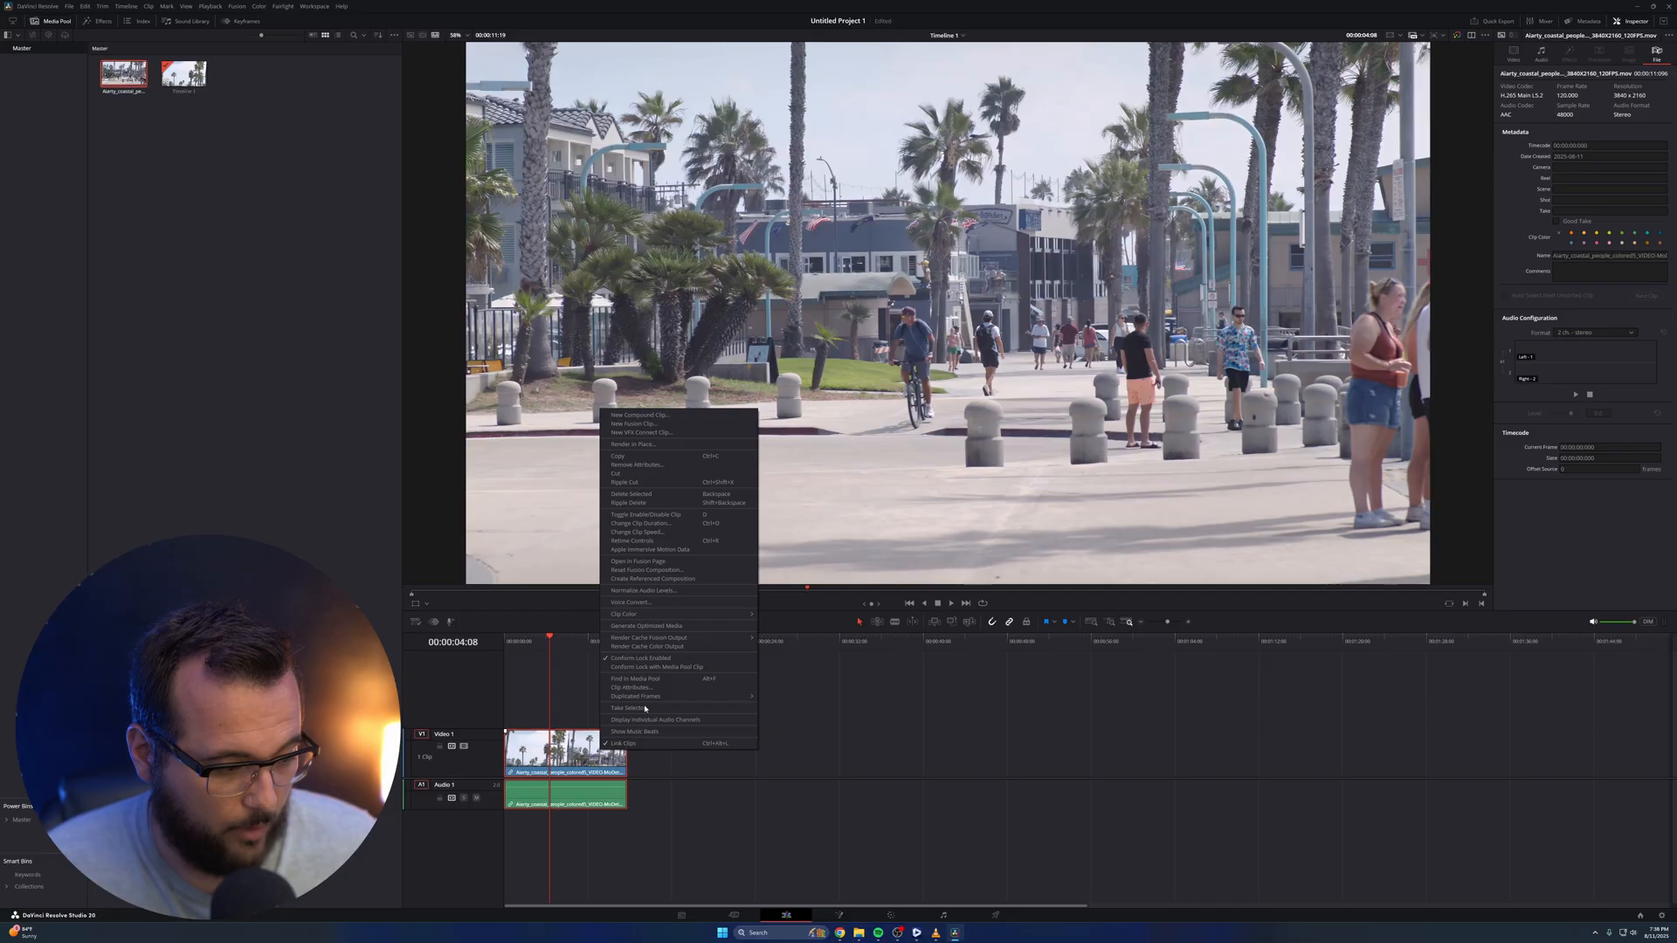
pyautogui.click(647, 541)
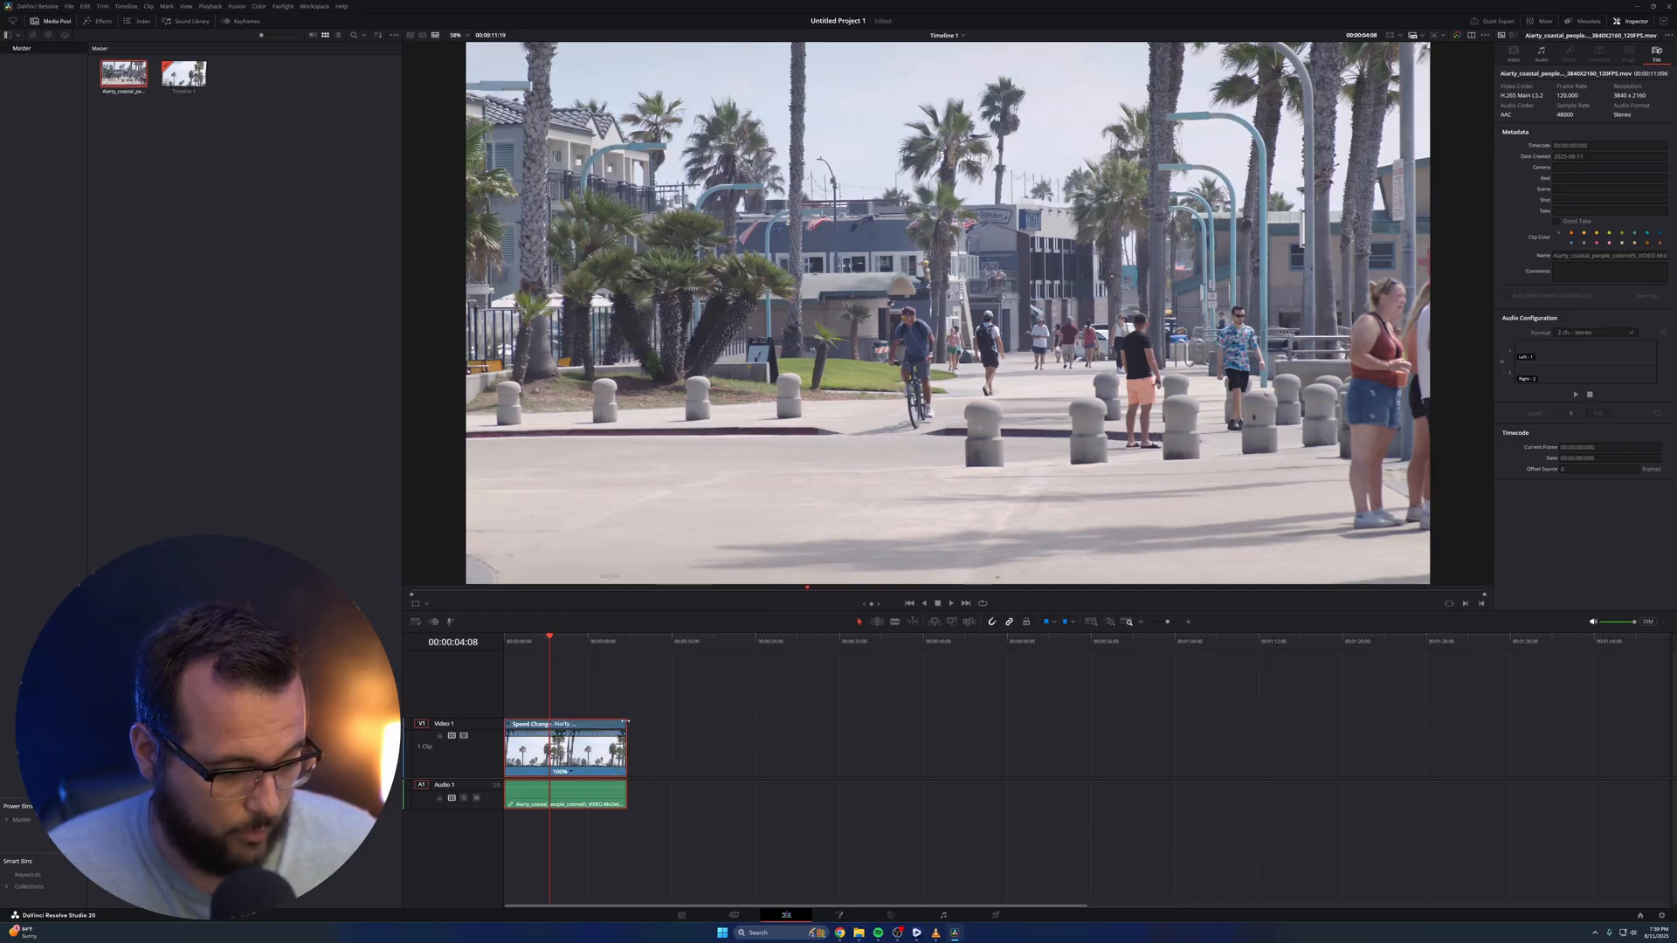
pyautogui.moveTo(626, 722); pyautogui.dragTo(1112, 712)
pyautogui.press('space')
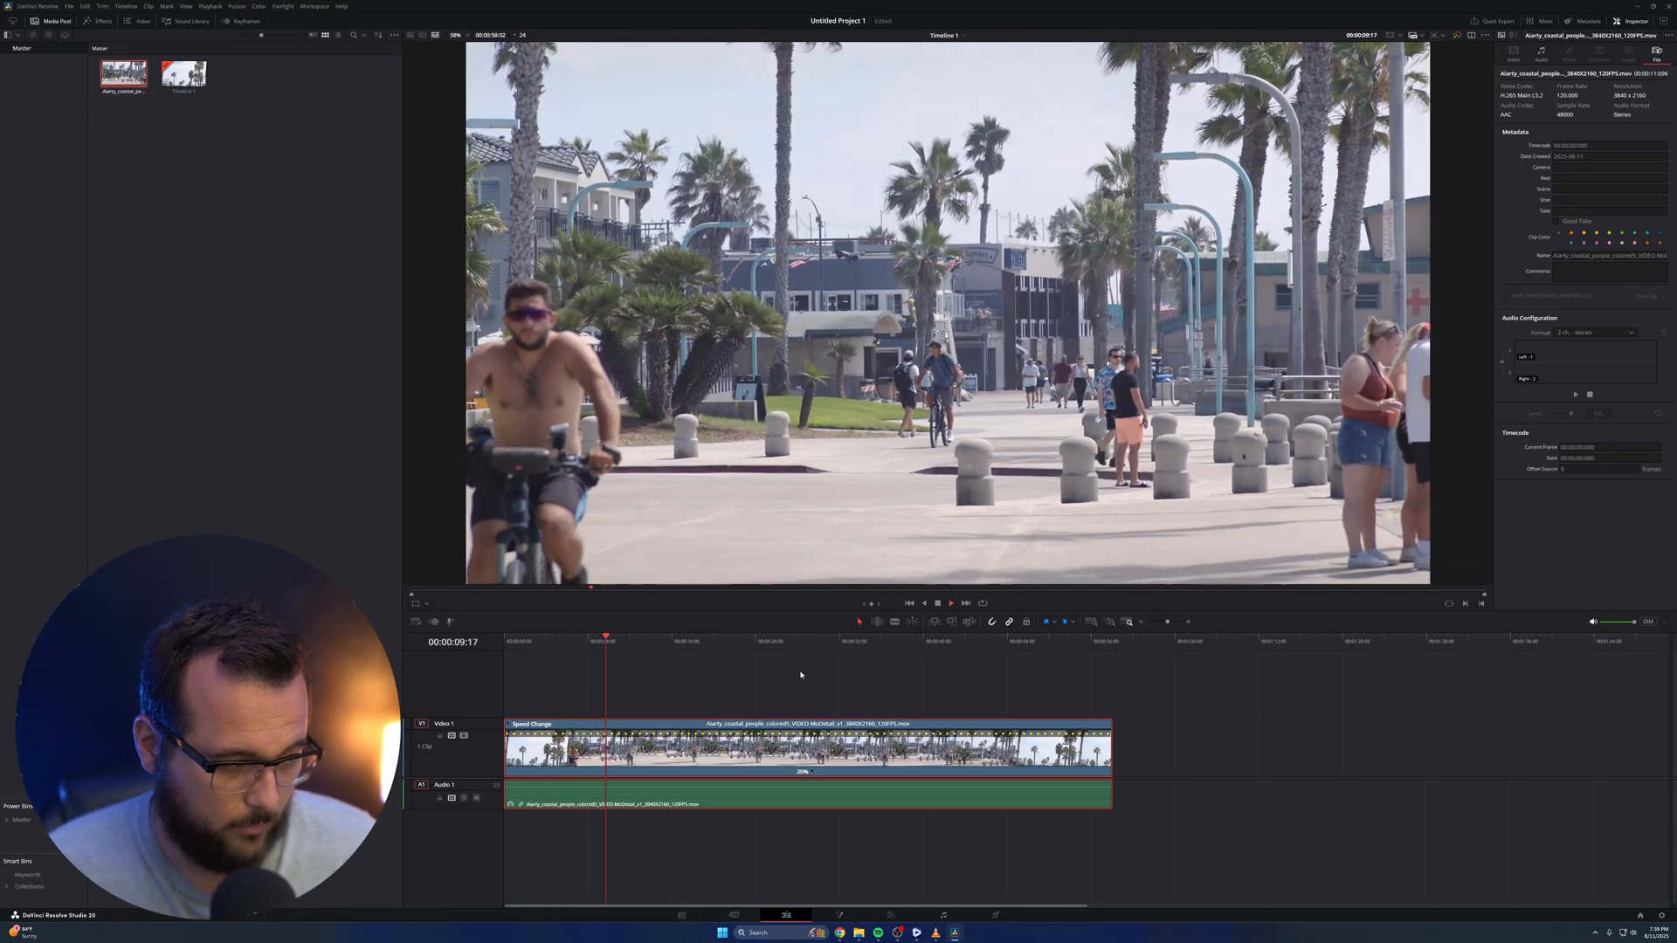
pyautogui.press('space')
# Set the coastal clip's retime process to Optical Flow and play it back
pyautogui.click(1518, 54)
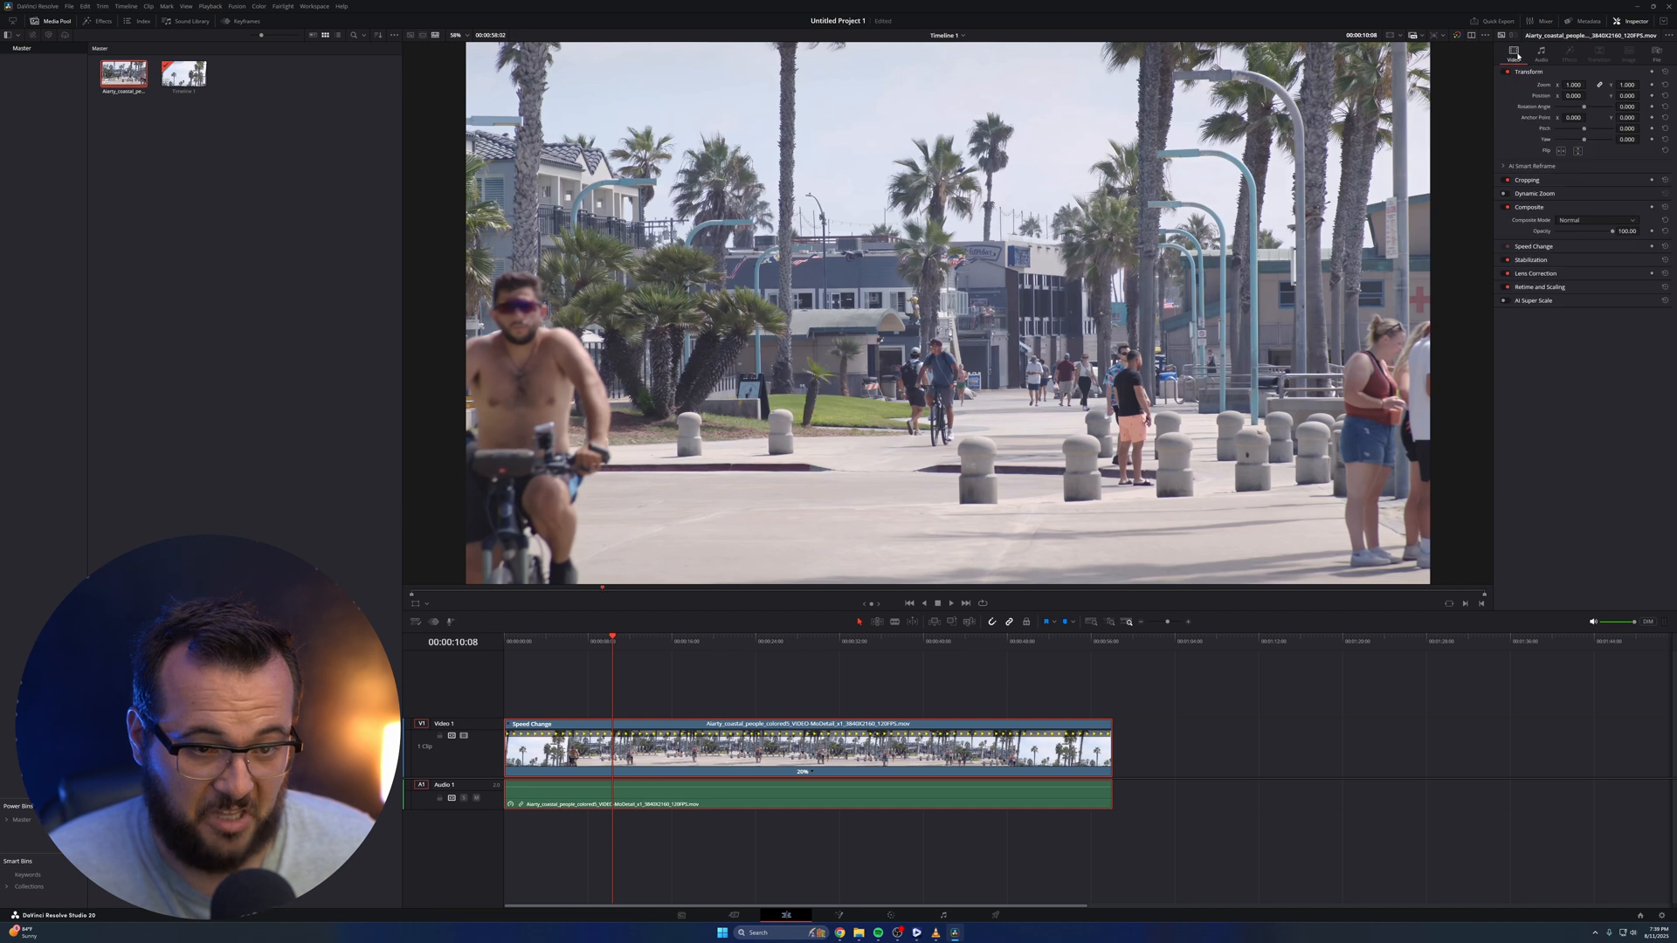
pyautogui.click(1564, 287)
pyautogui.press('space')
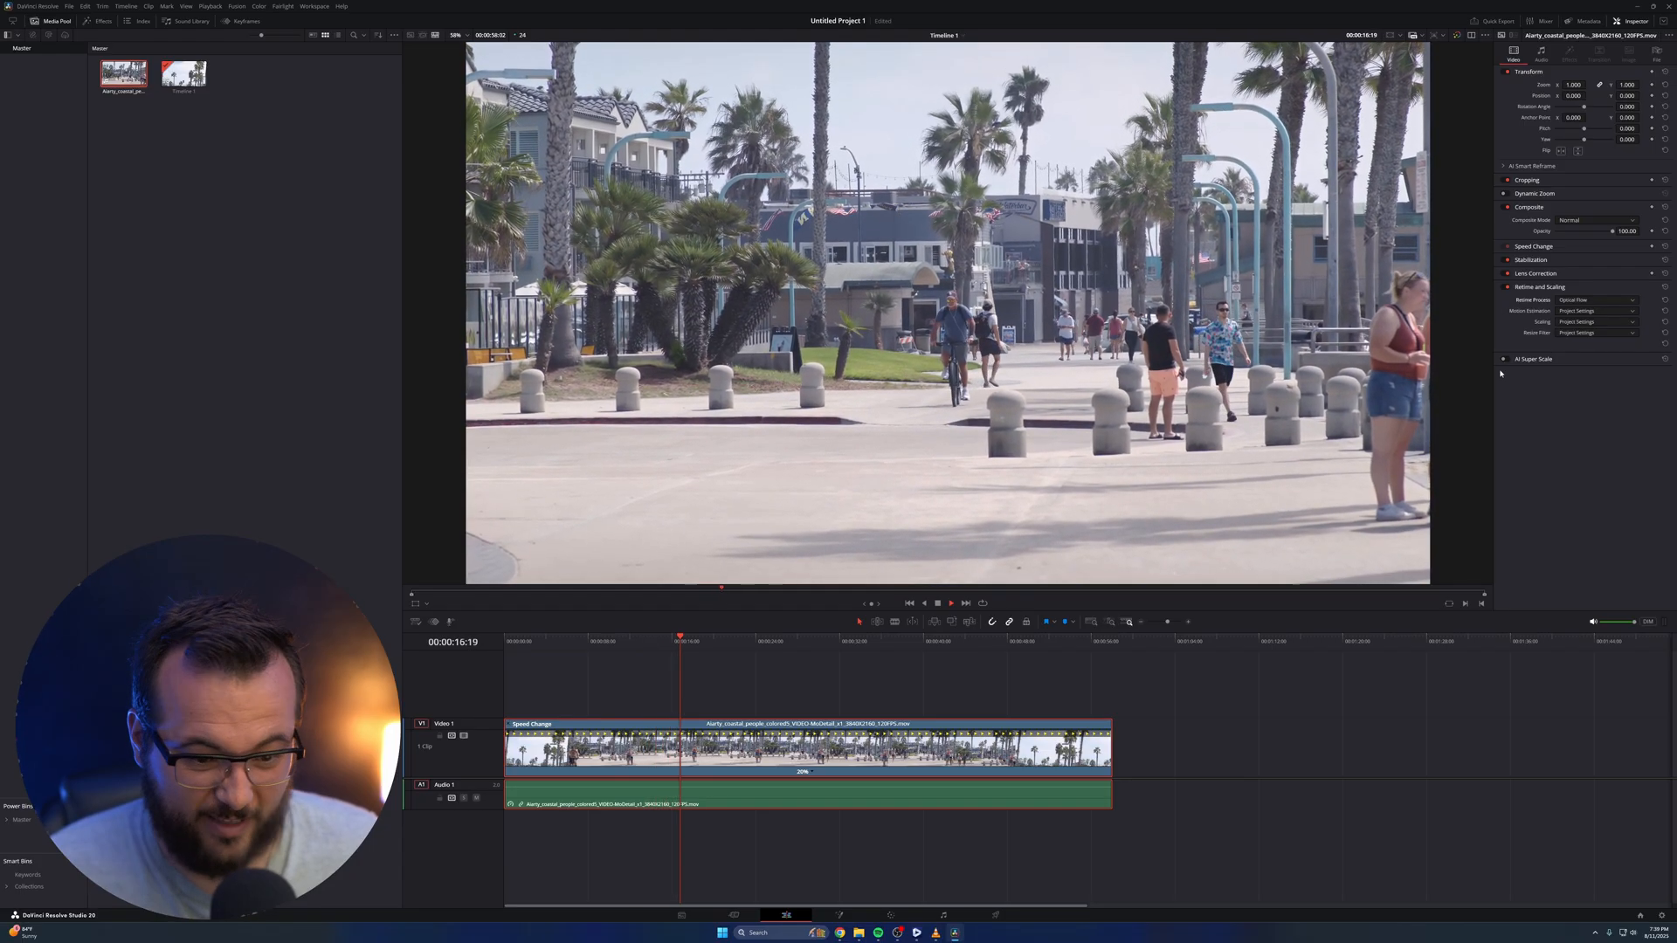
# Try AI Speed Warp Better and Faster motion estimation on the coastal clip, and return it to Project Settings
pyautogui.press('space')
pyautogui.click(1596, 311)
pyautogui.click(1581, 381)
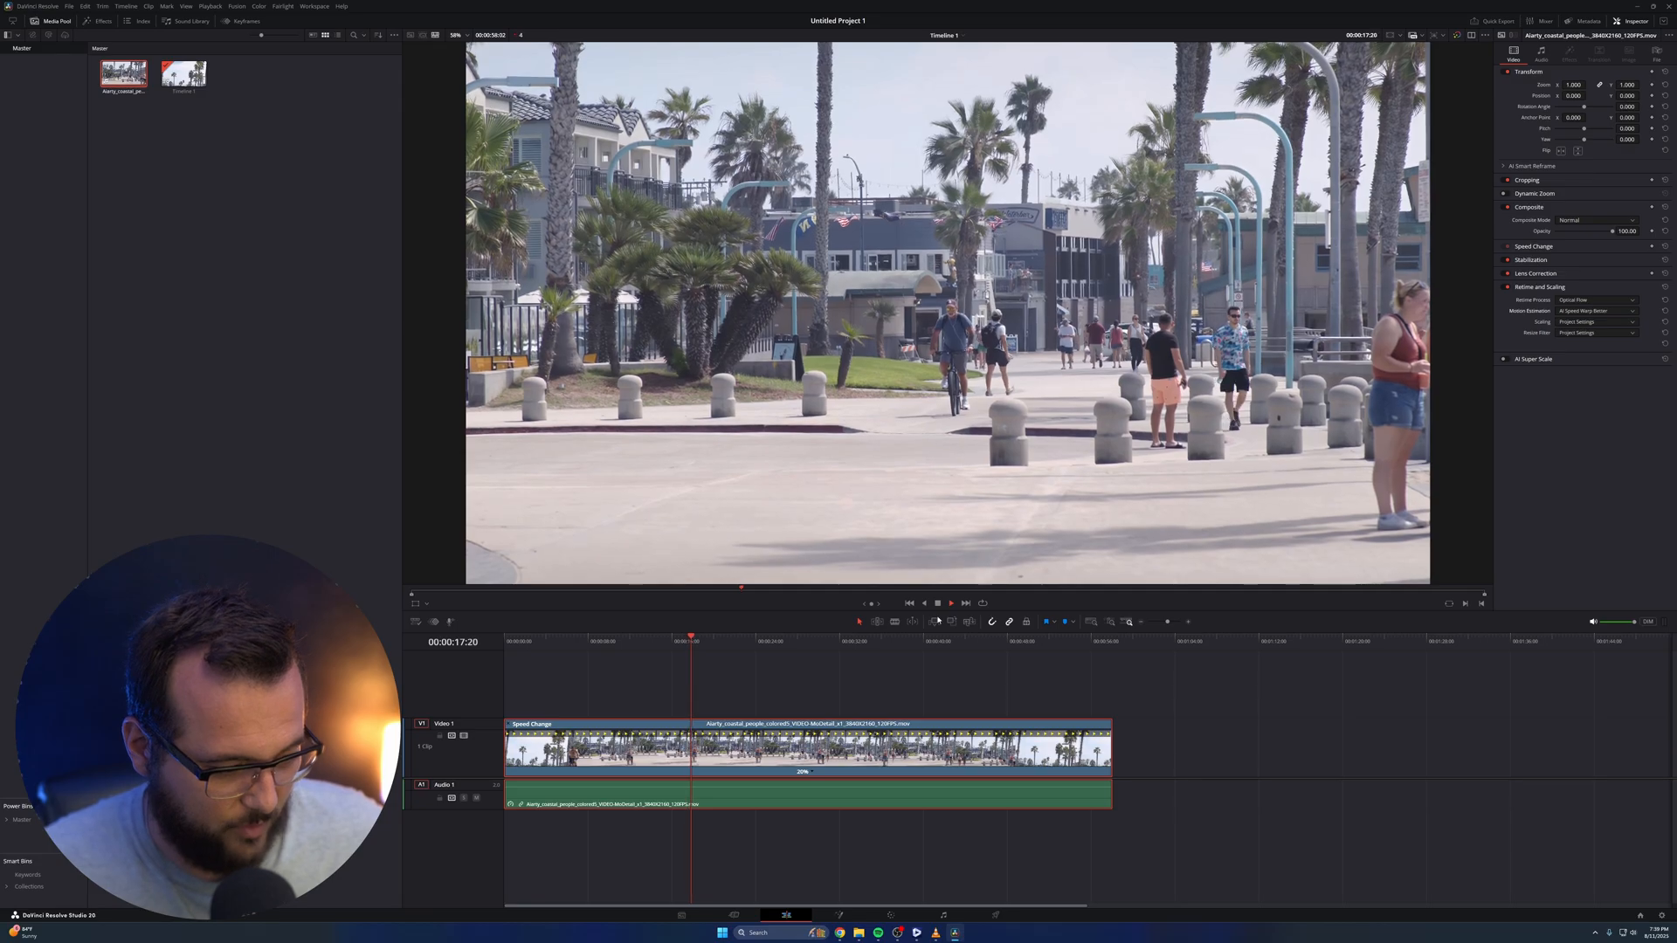
pyautogui.click(1586, 311)
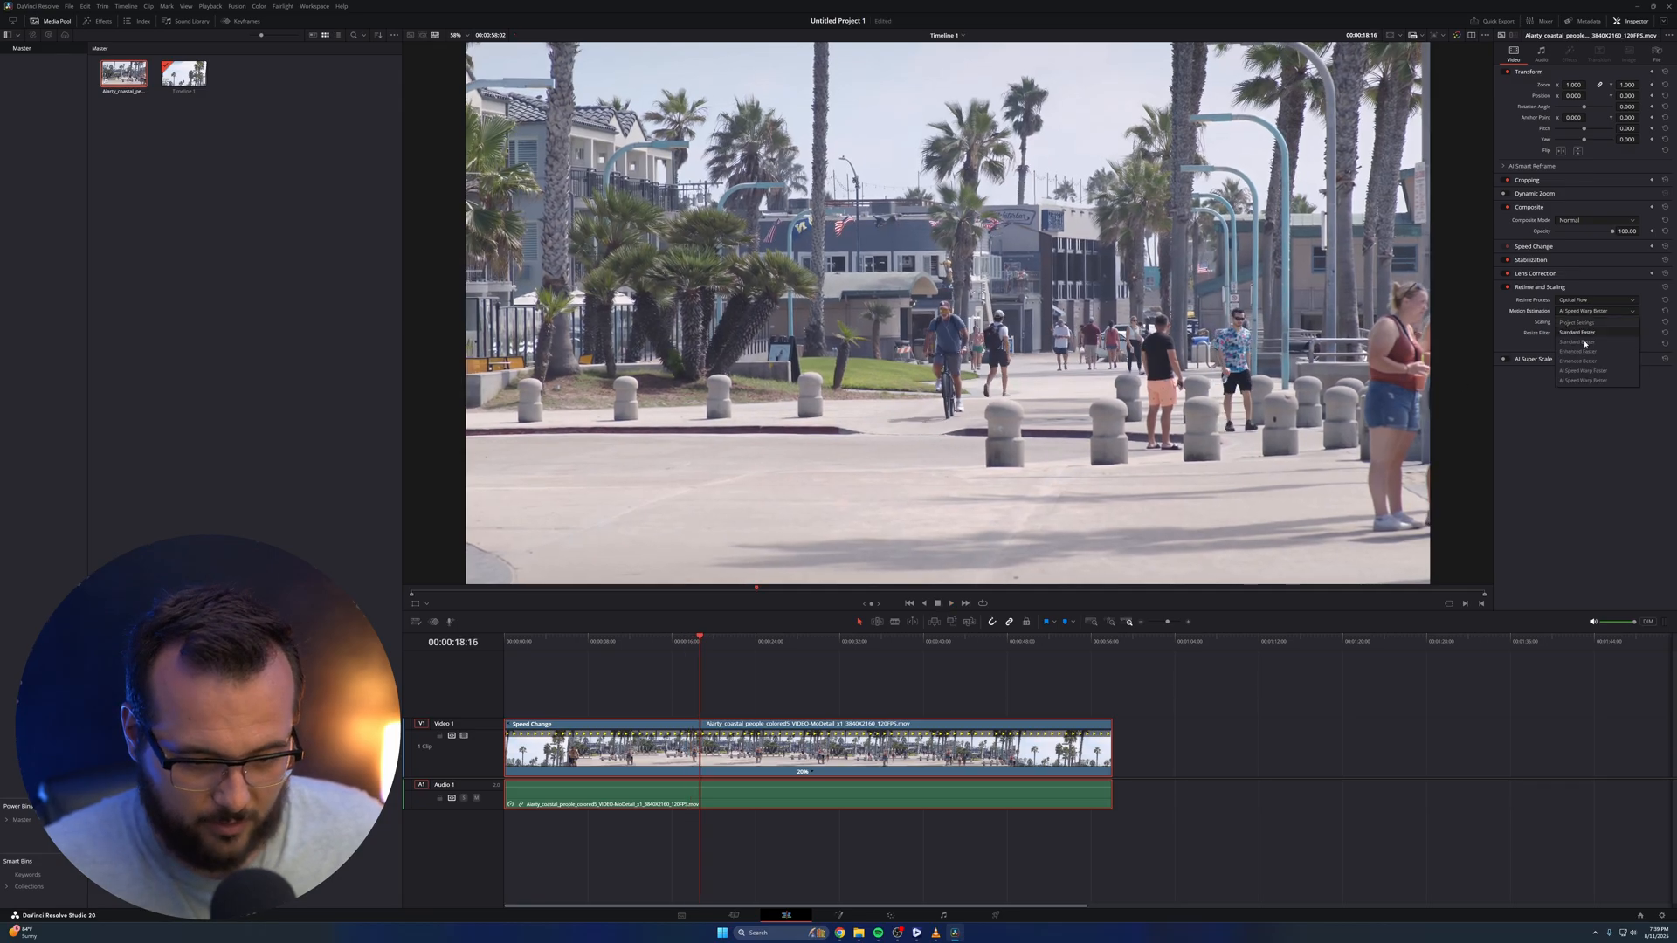
pyautogui.click(1605, 373)
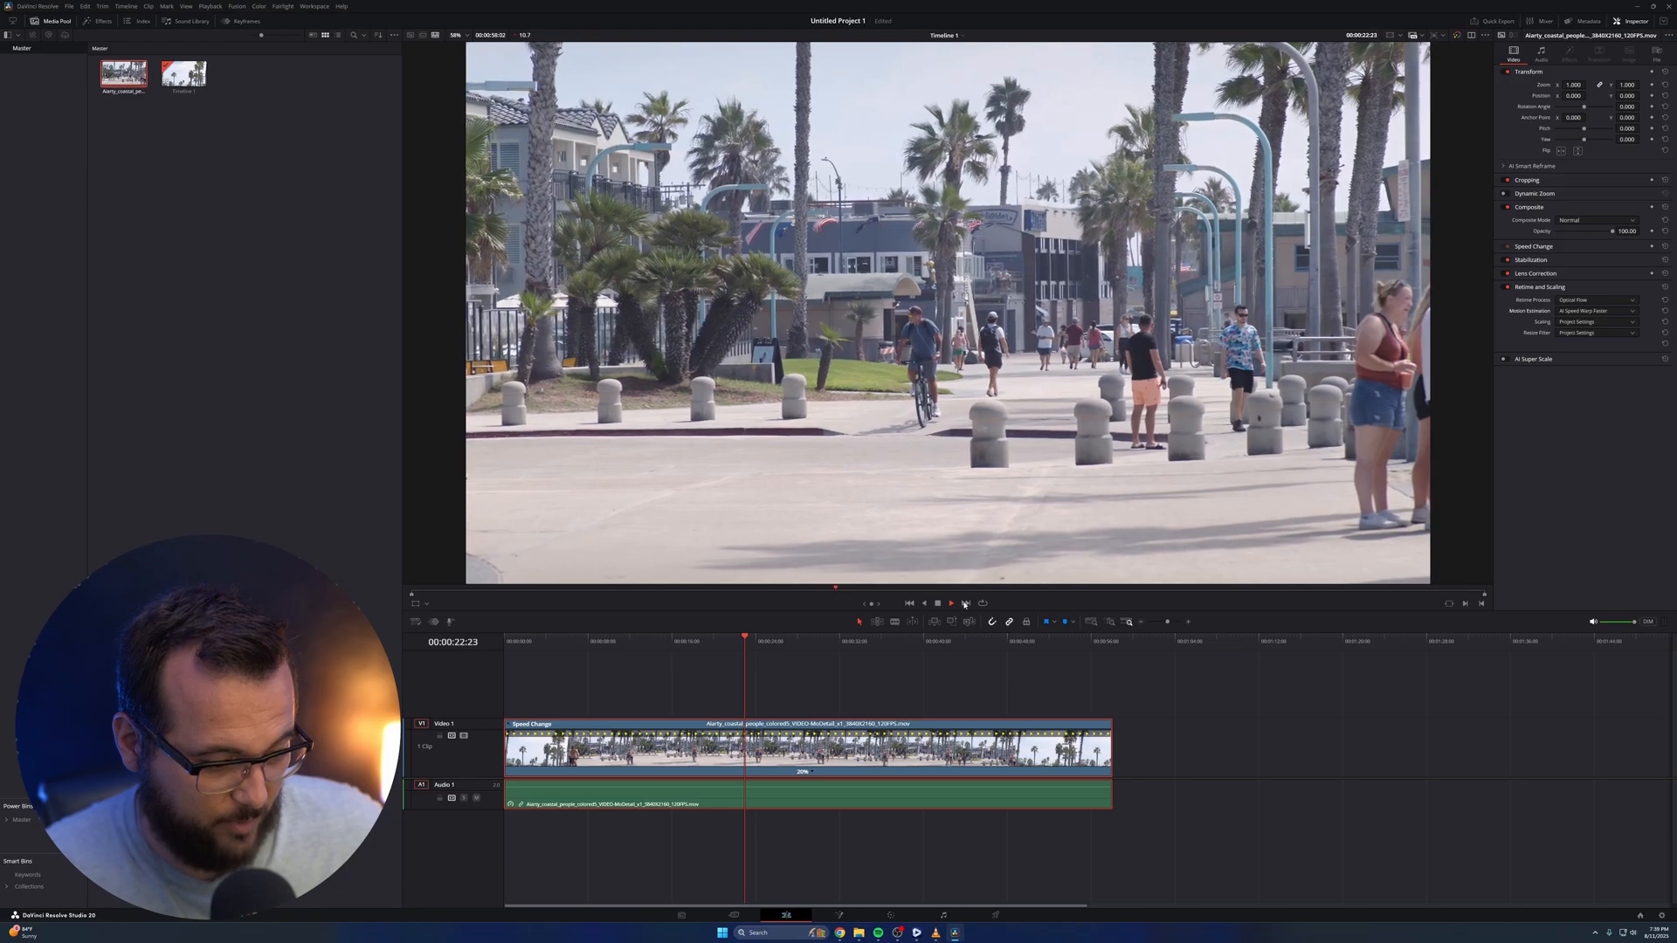
pyautogui.press('space')
pyautogui.click(1605, 311)
pyautogui.click(1605, 321)
# Set the coastal clip's speed to 25% and replay the slow motion from an earlier point in the timeline
pyautogui.press('space')
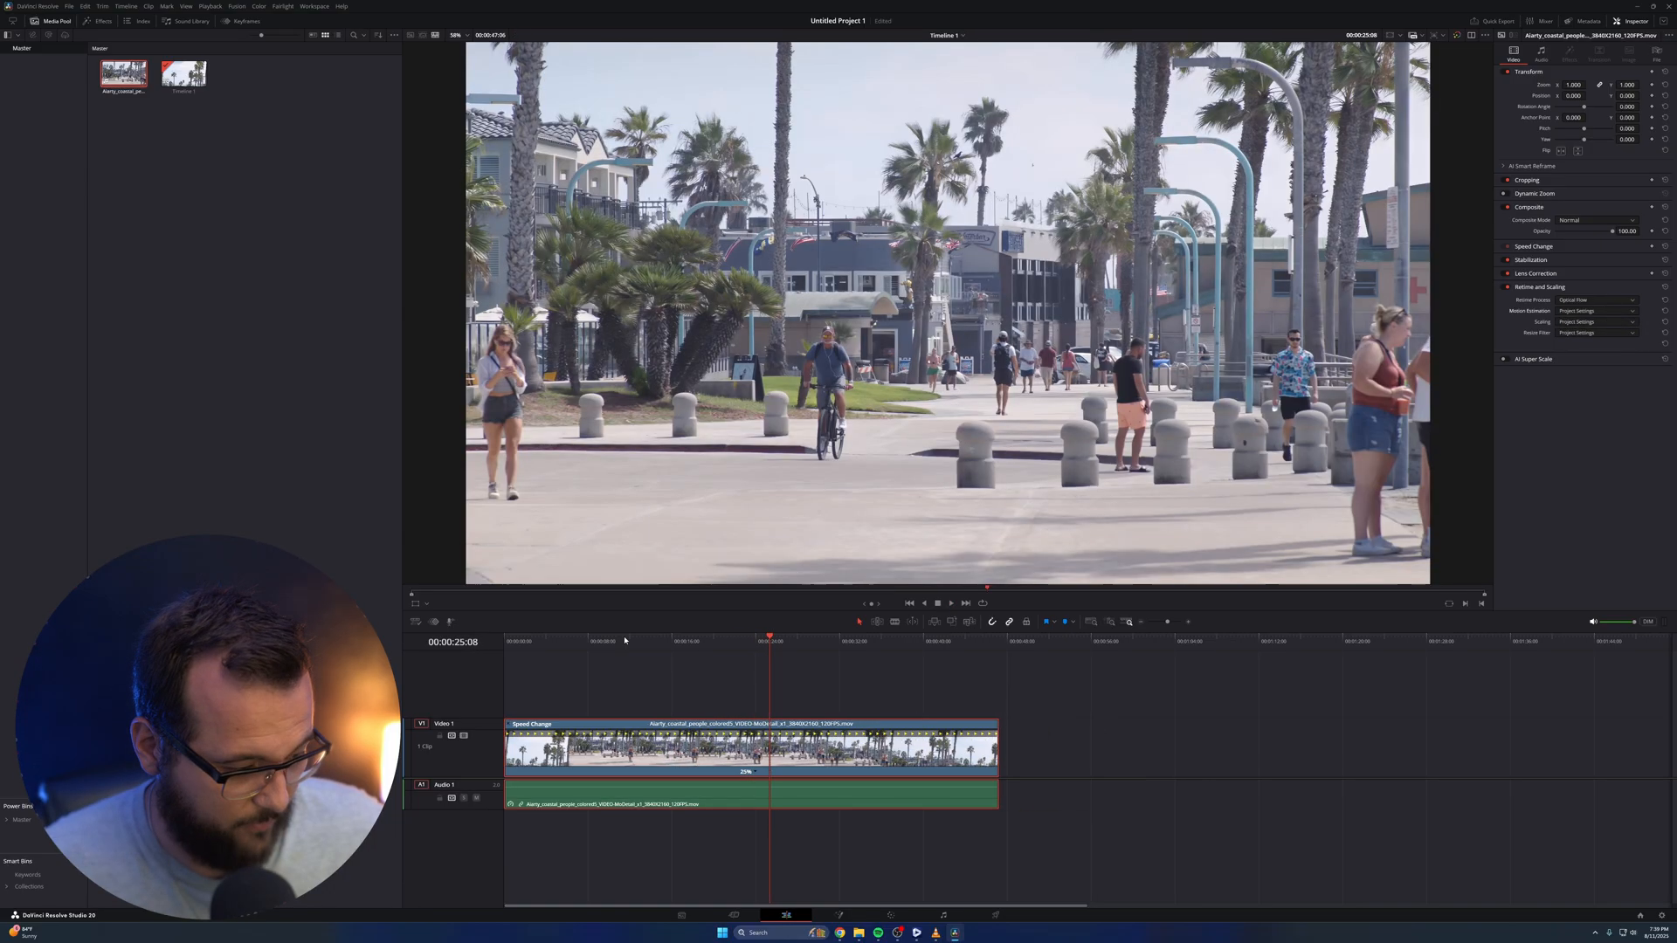
pyautogui.click(627, 638)
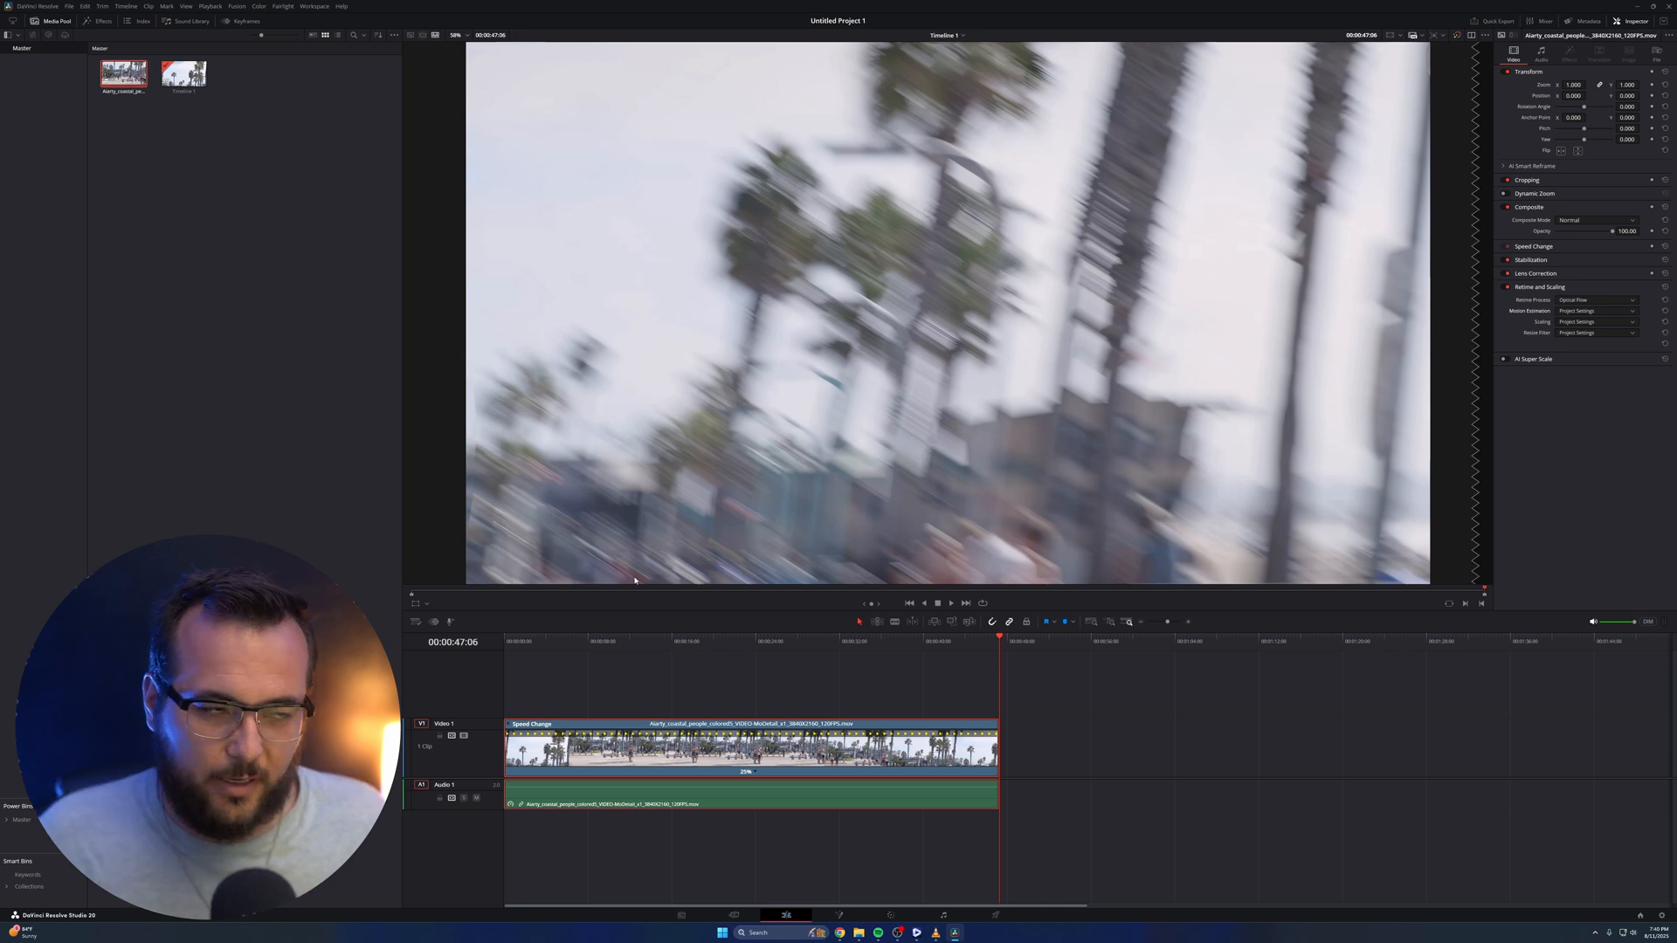
pyautogui.moveTo(743, 642); pyautogui.dragTo(622, 642)
pyautogui.press('space')
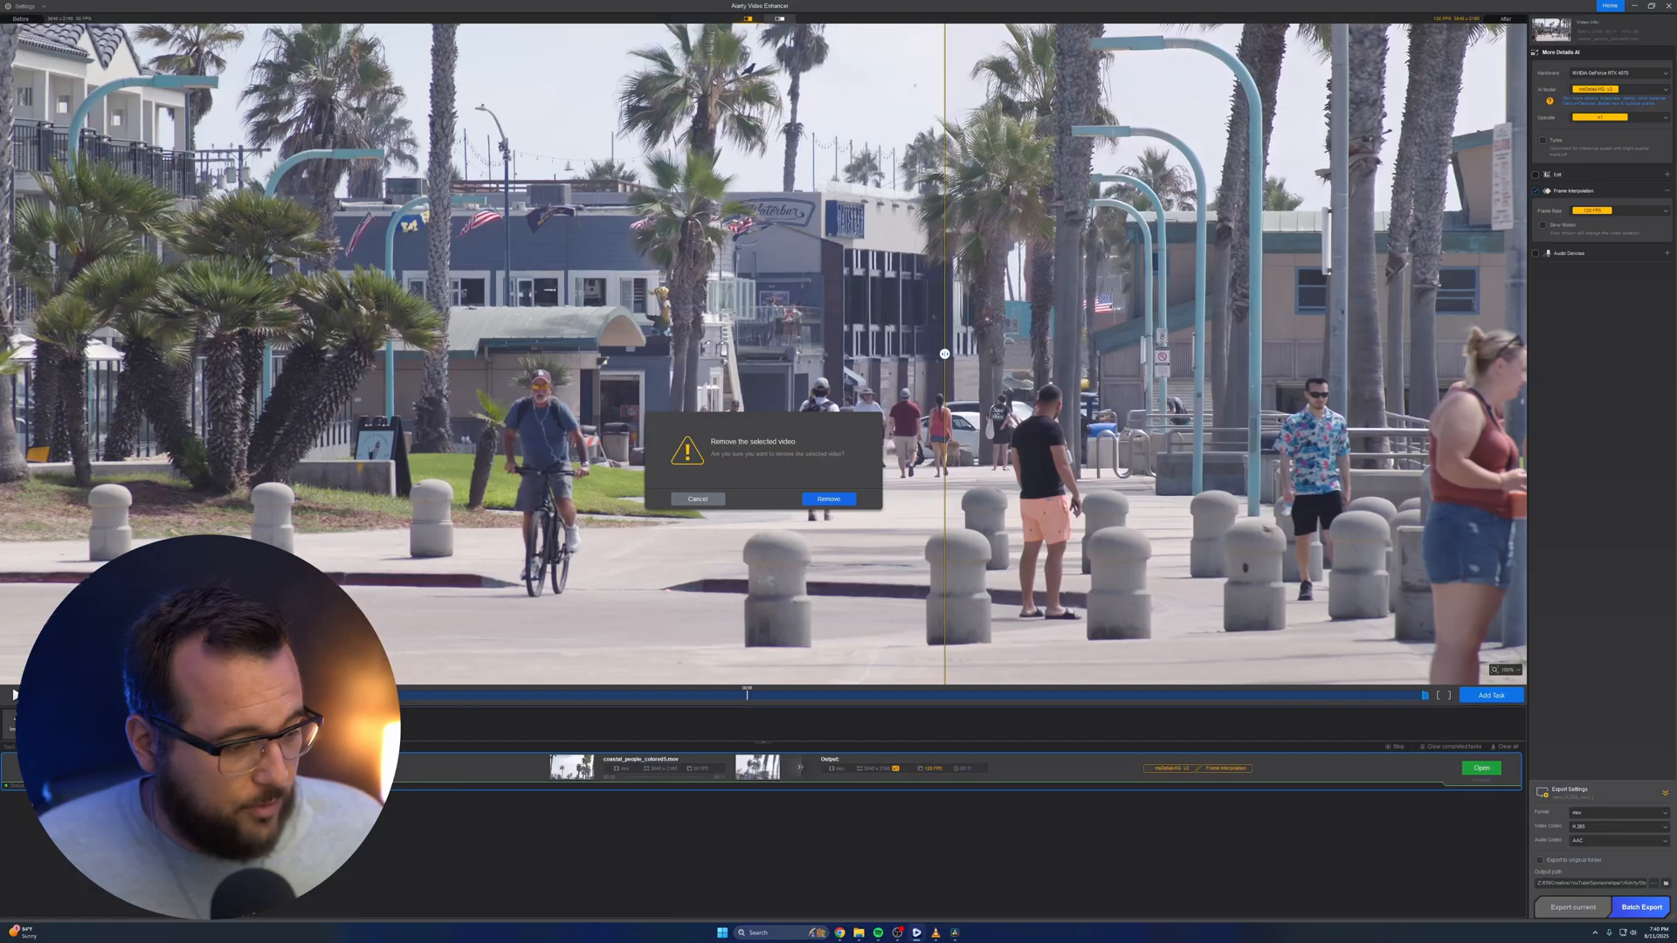
# Remove the coastal clip from Aiarty Video Enhancer and play a test video from the footage folder in VLC
pyautogui.click(821, 498)
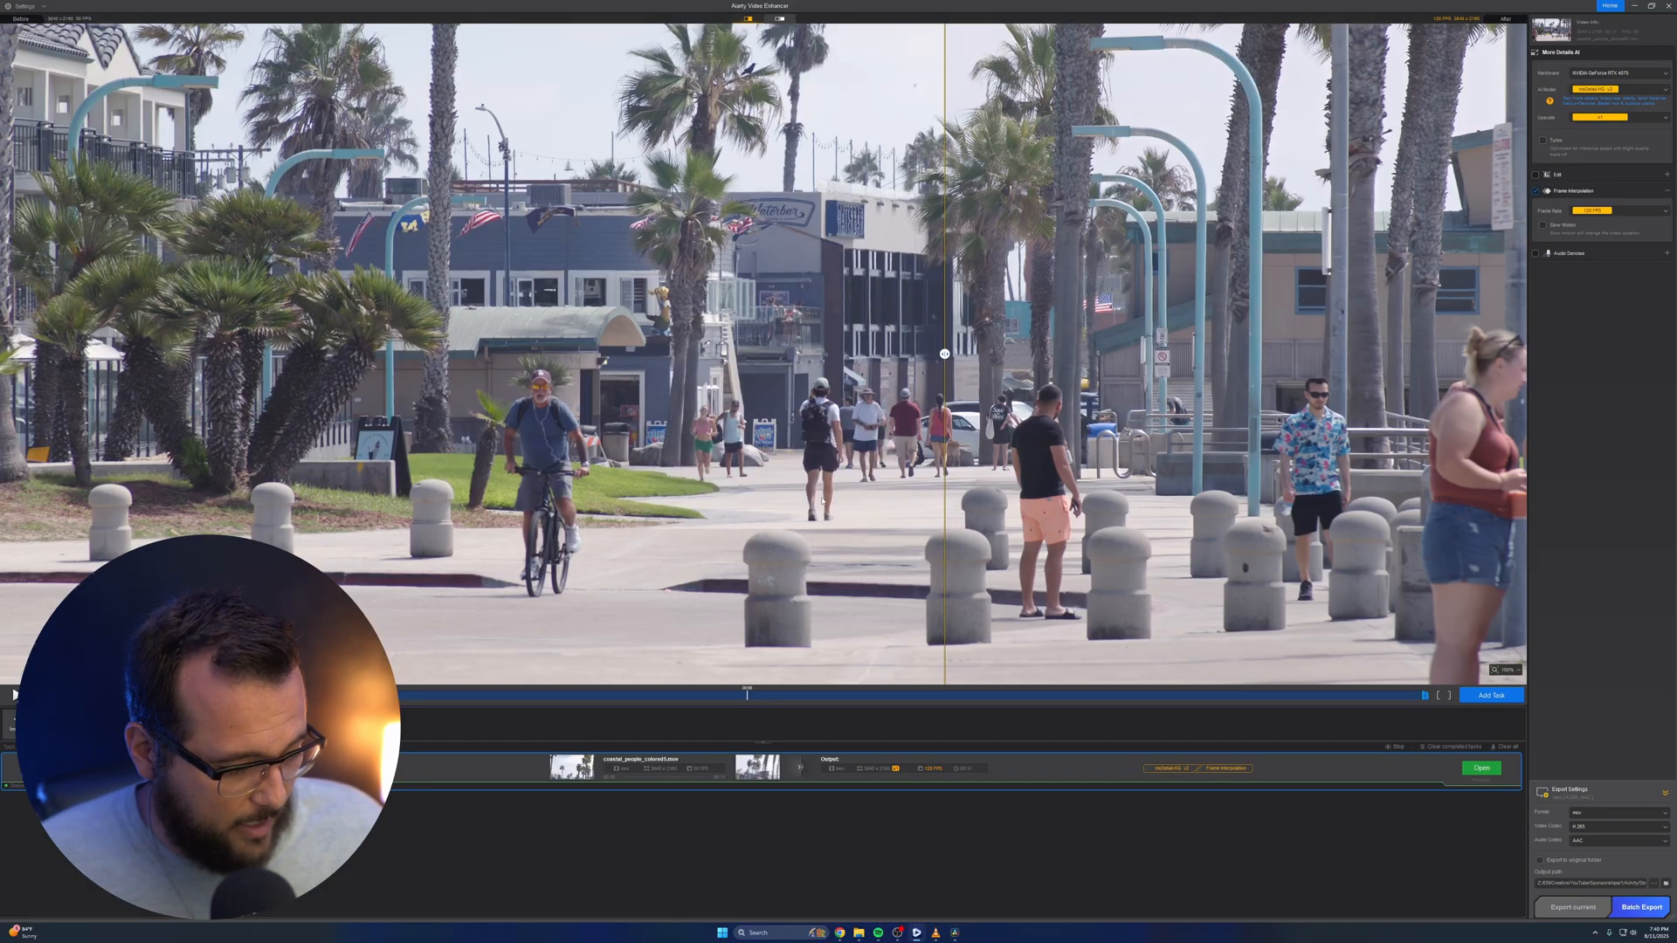
pyautogui.click(859, 933)
pyautogui.doubleClick(1091, 205)
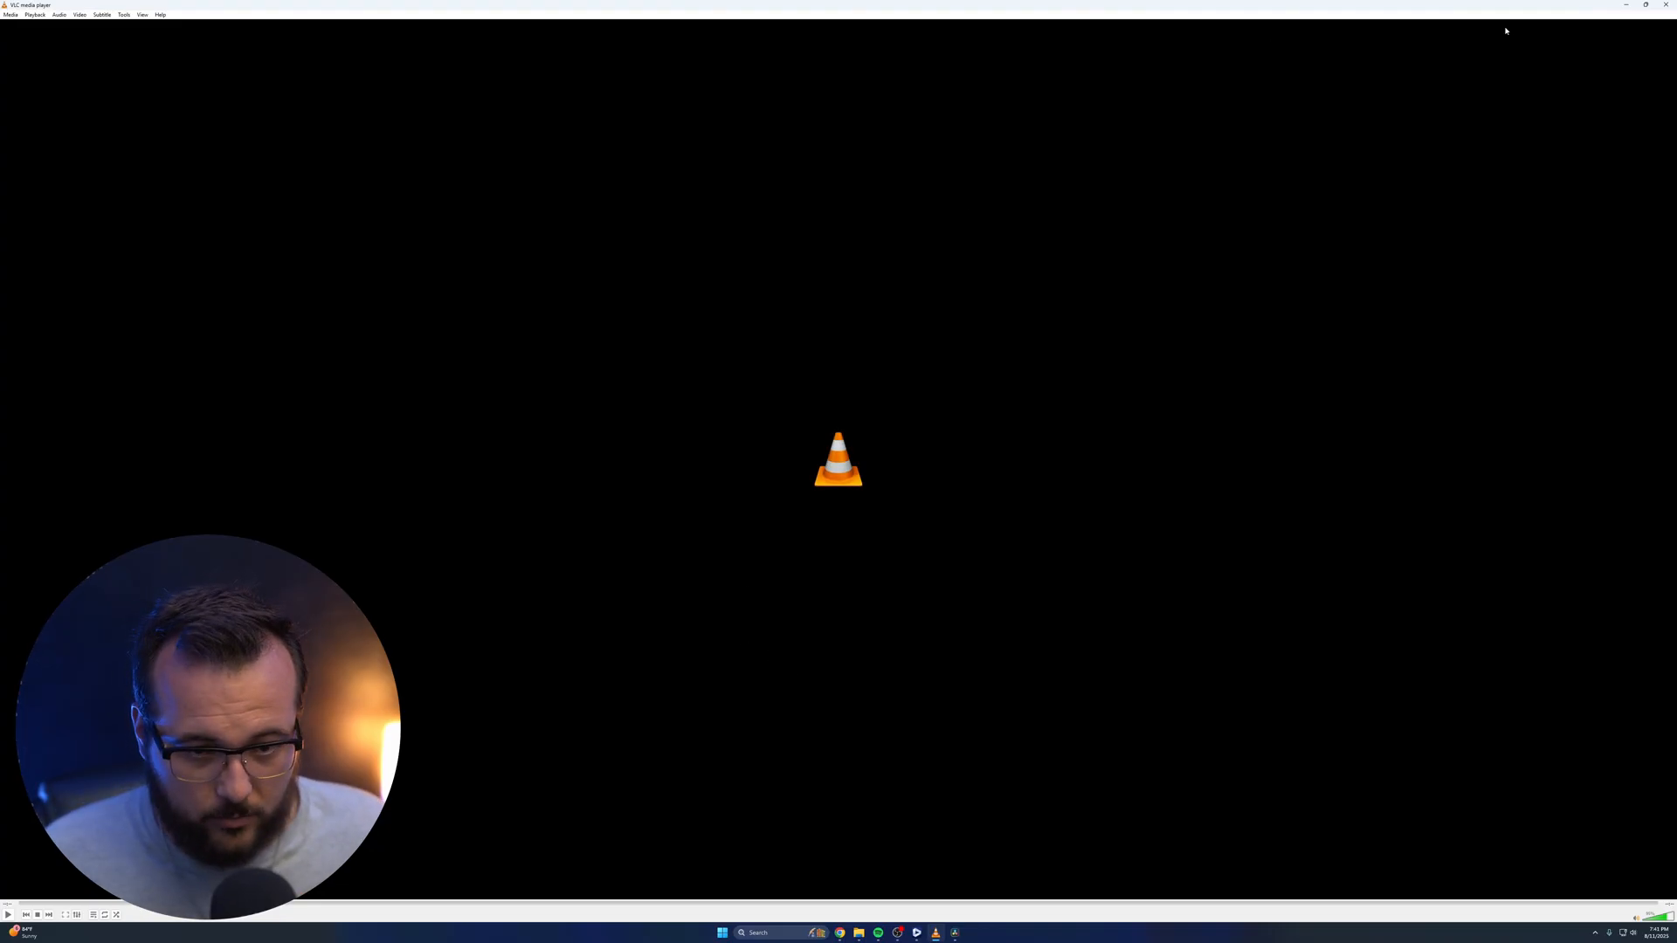
pyautogui.click(1666, 4)
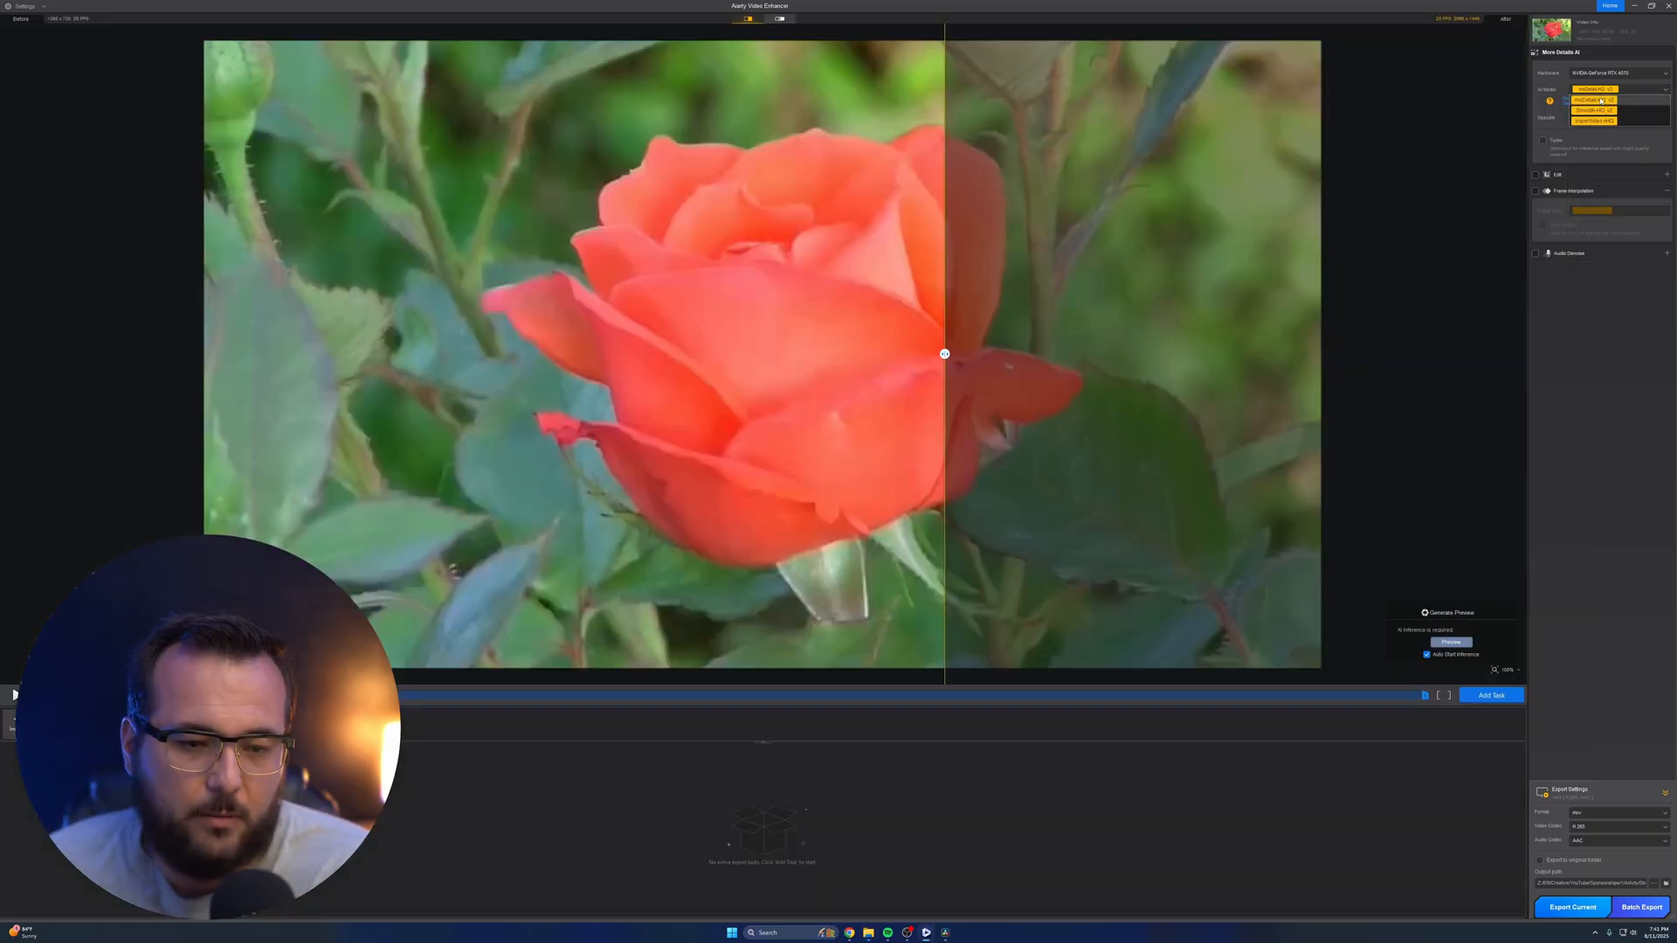
# Compare the rose clip's original and enhanced preview by sweeping the comparison divider across the flower
pyautogui.moveTo(852, 363); pyautogui.dragTo(369, 354)
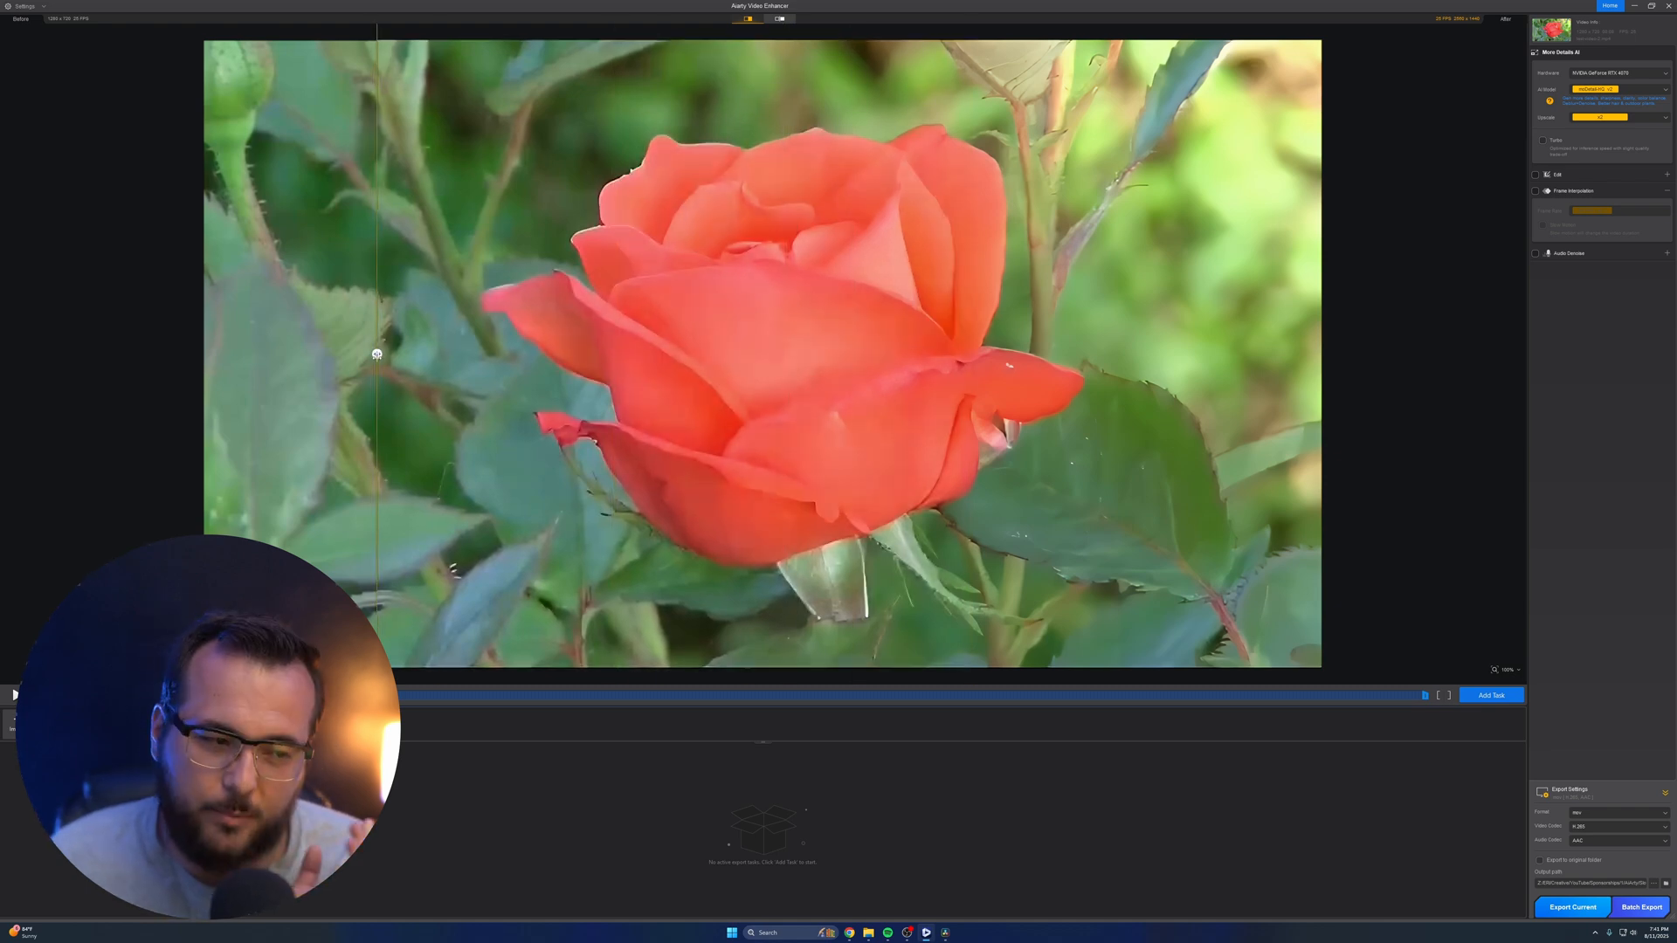
pyautogui.moveTo(376, 355); pyautogui.dragTo(739, 354)
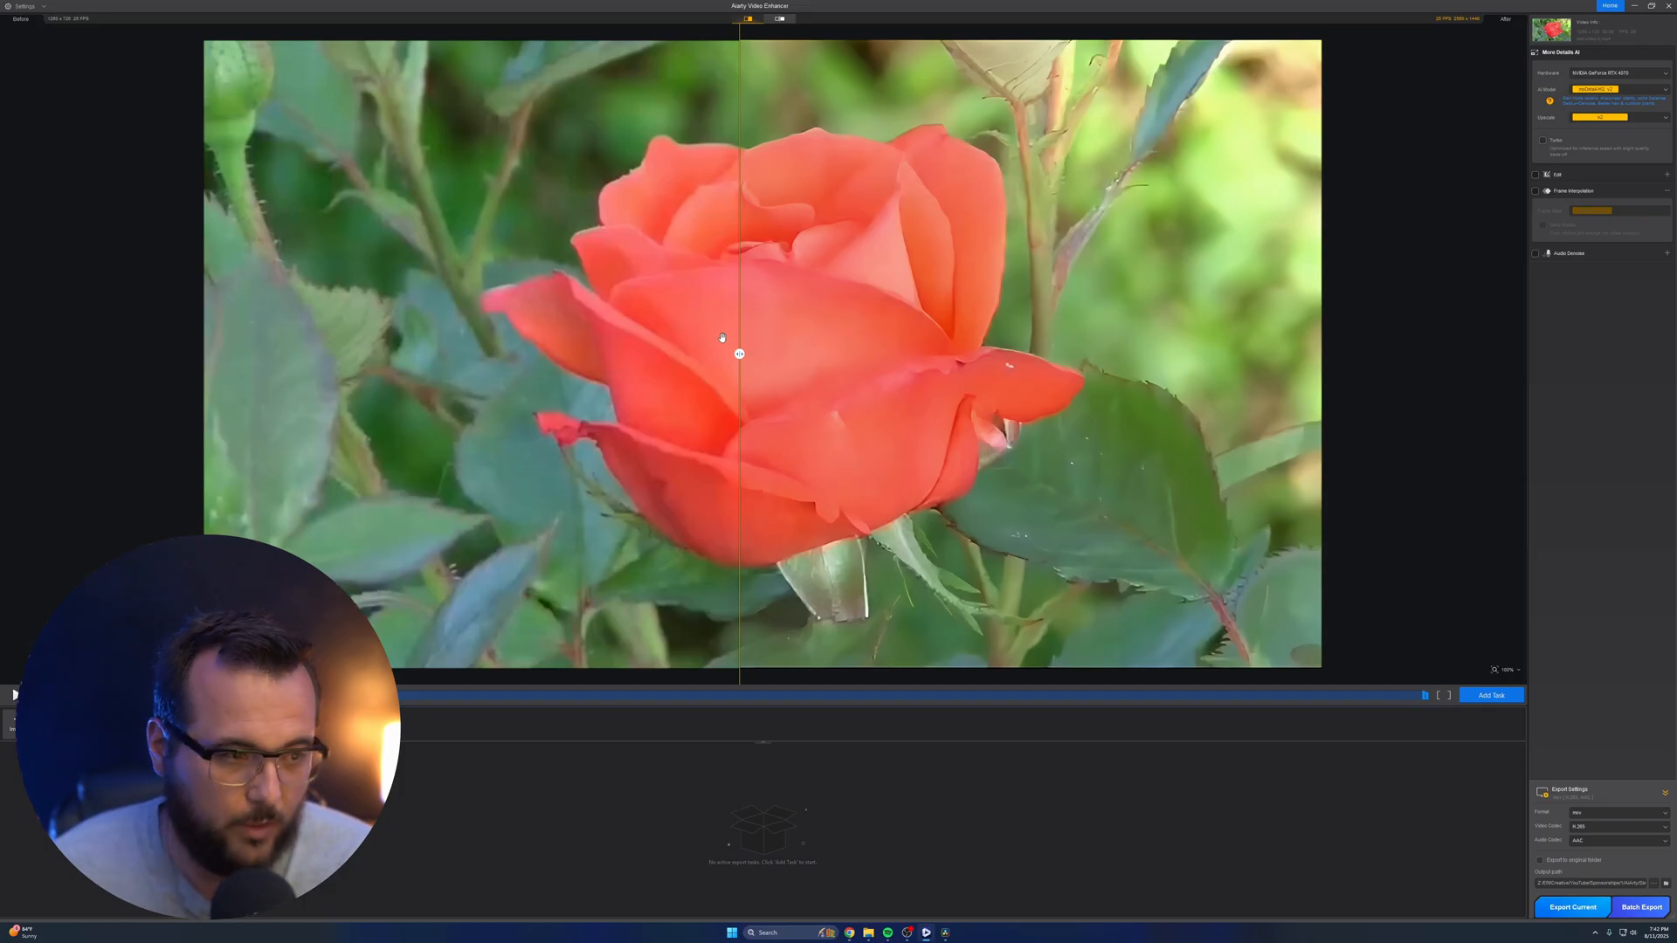
pyautogui.moveTo(739, 353); pyautogui.dragTo(1078, 385)
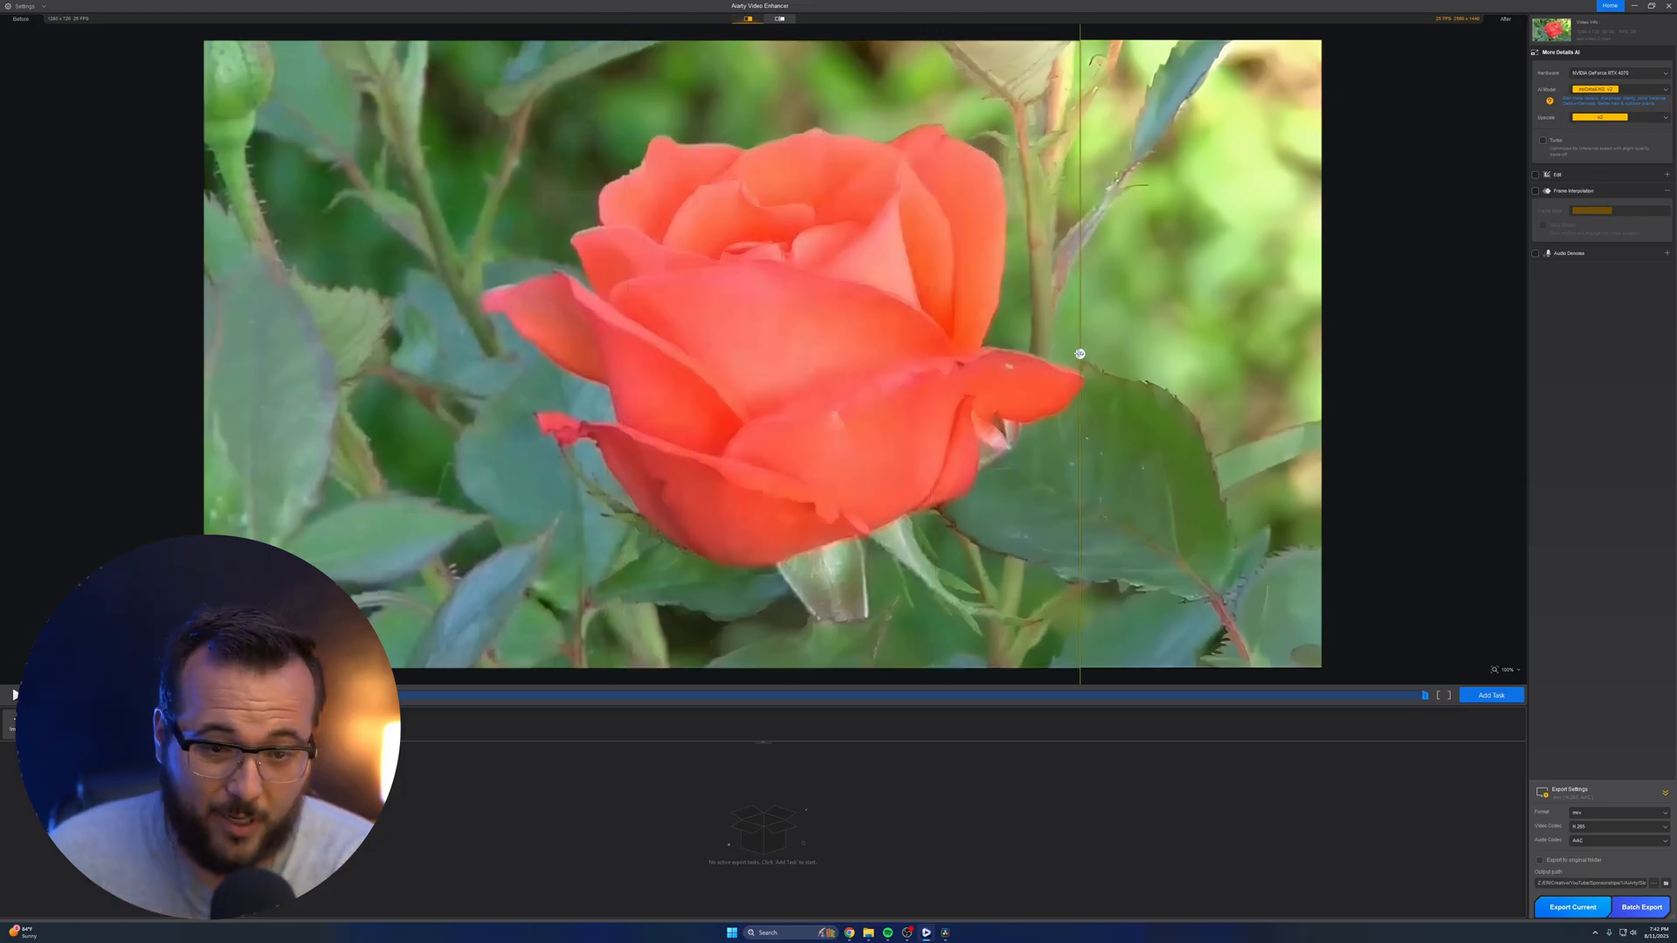
# Set the rose clip's upscale to x1 and compare the original and enhanced versions of the new preview
pyautogui.click(1578, 122)
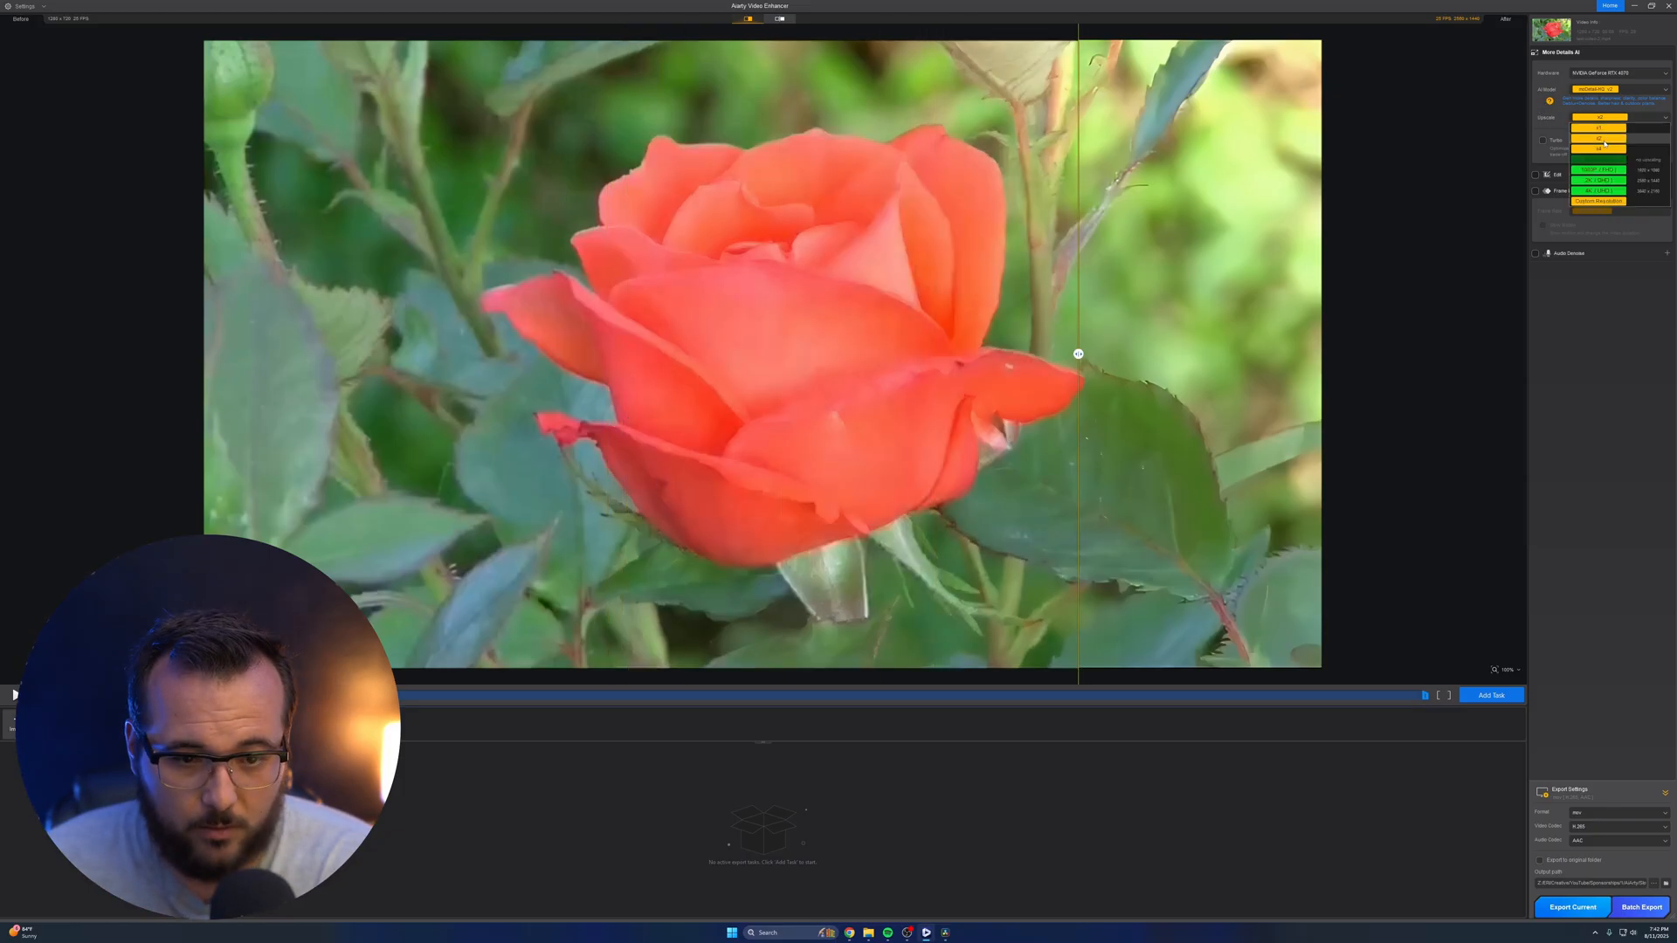
pyautogui.click(1578, 129)
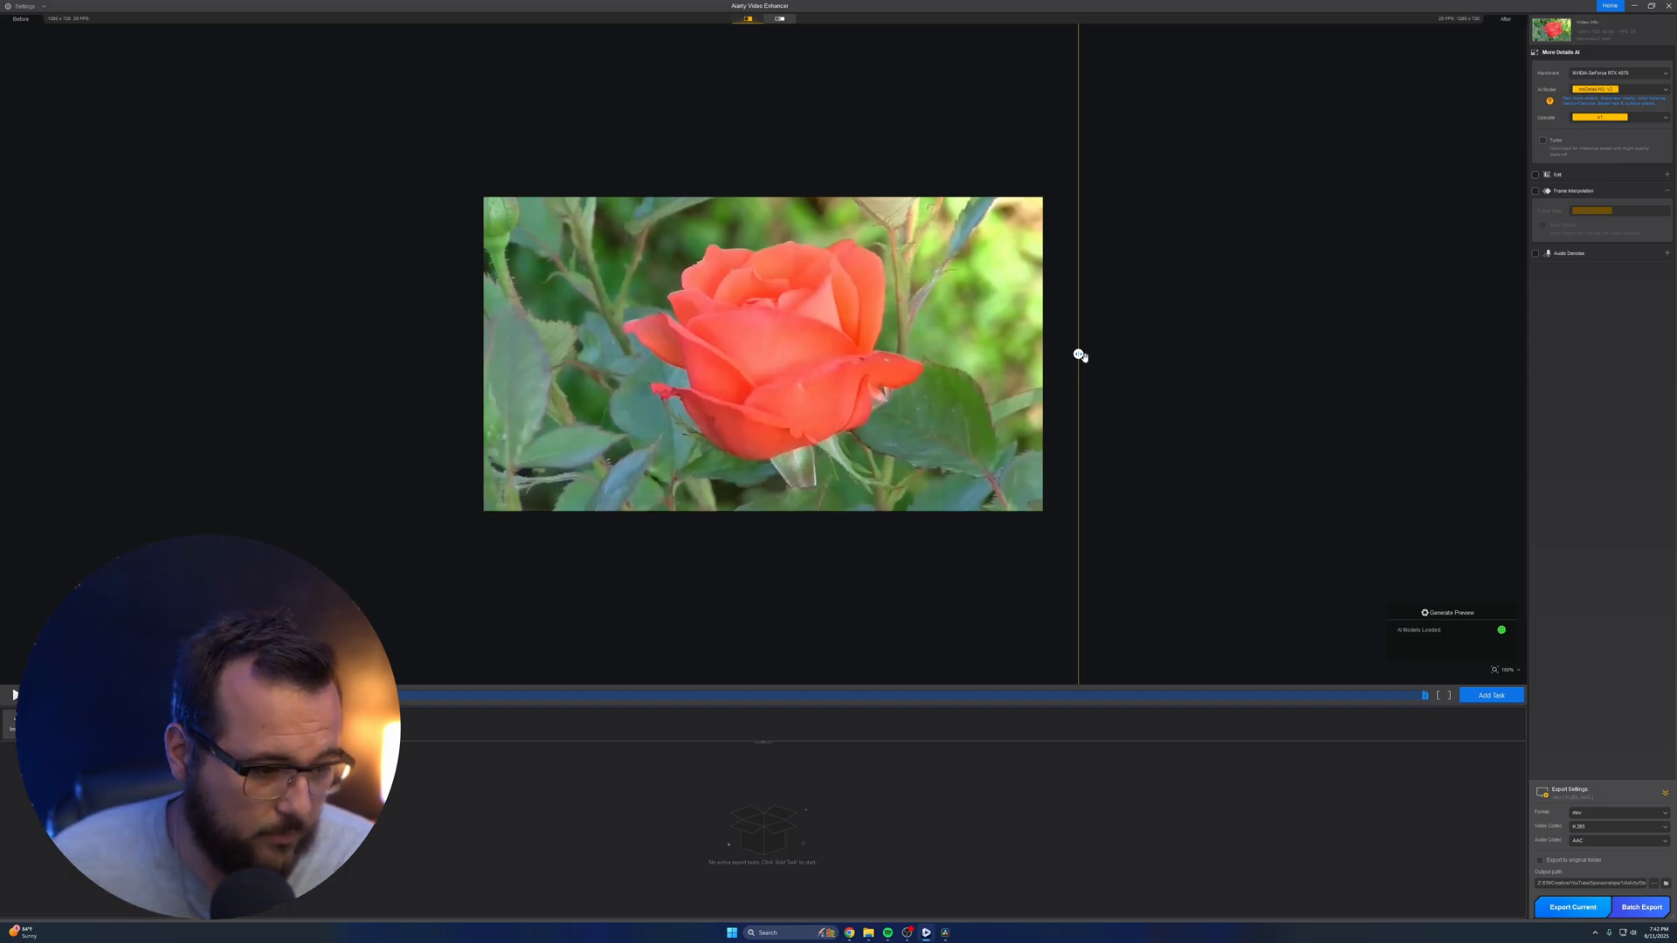
pyautogui.moveTo(1078, 353); pyautogui.dragTo(742, 353)
# Turn on Frame Interpolation at 120 FPS for the rose clip and export the current video
pyautogui.click(1536, 190)
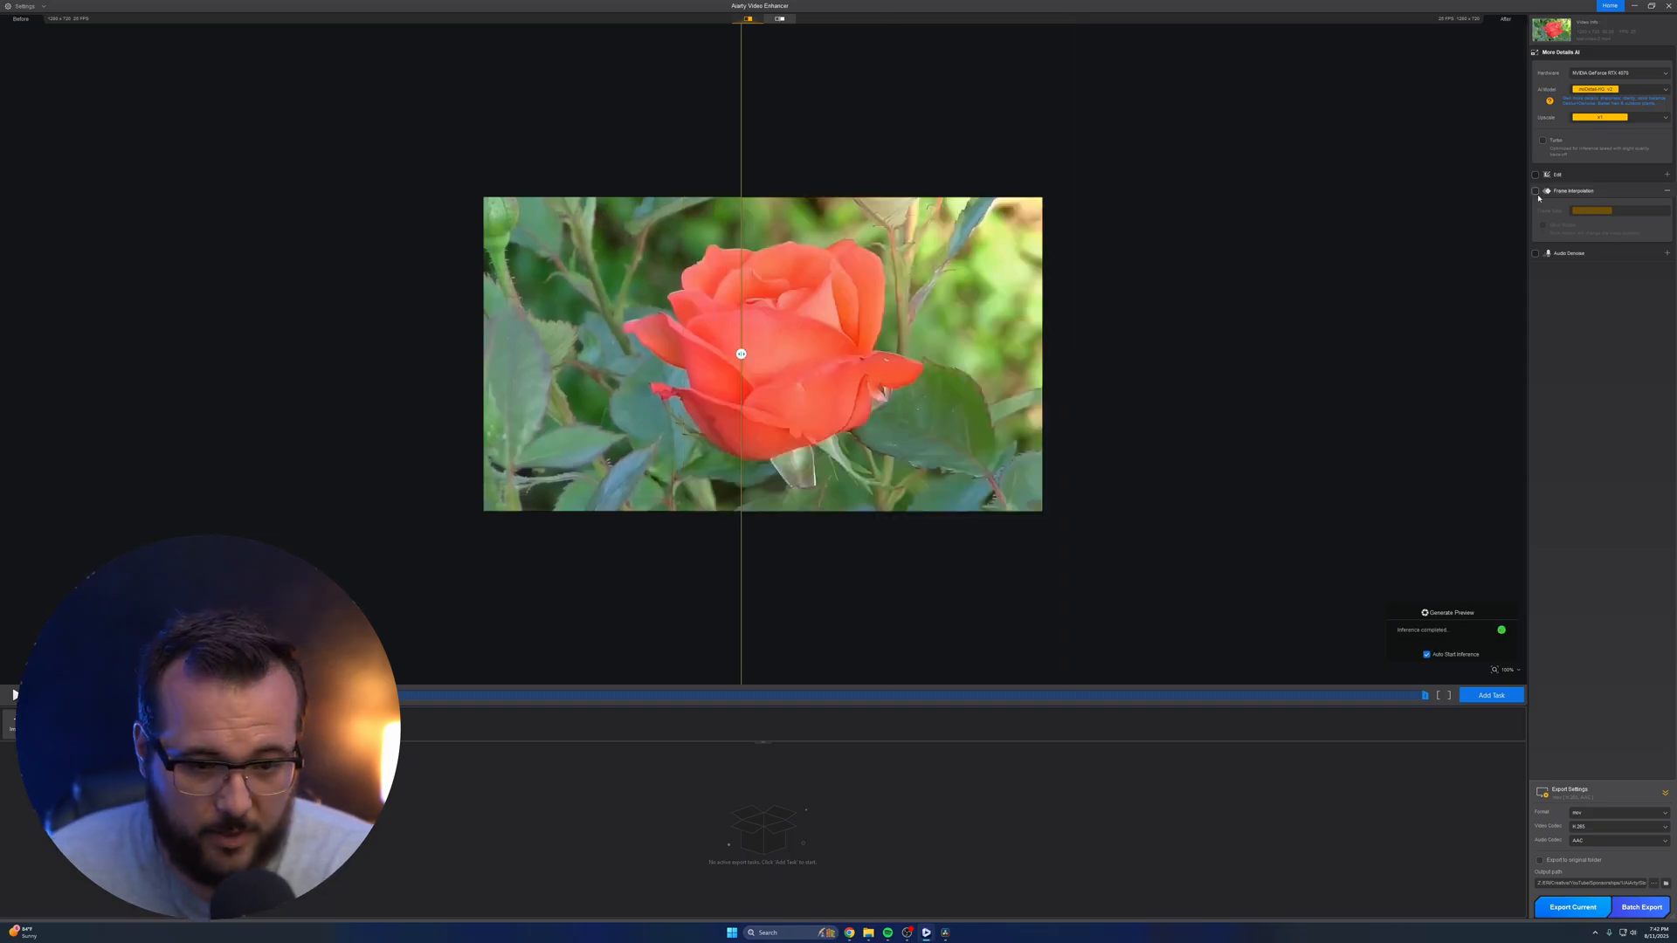
pyautogui.click(1591, 211)
pyautogui.click(1590, 274)
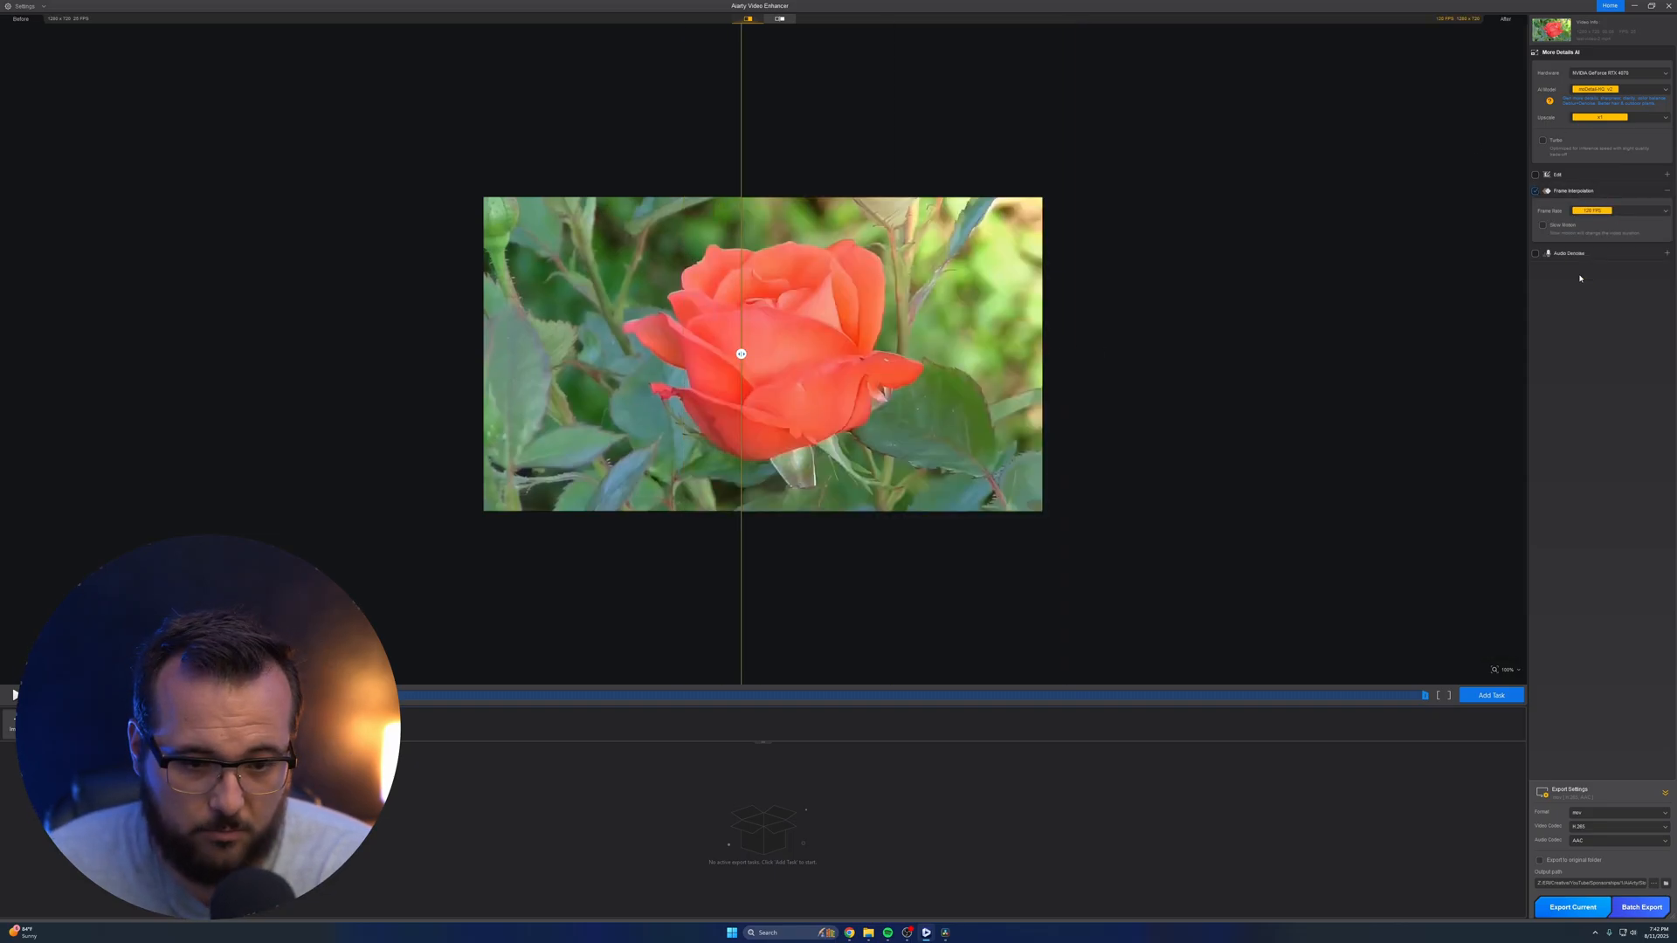
pyautogui.click(1592, 909)
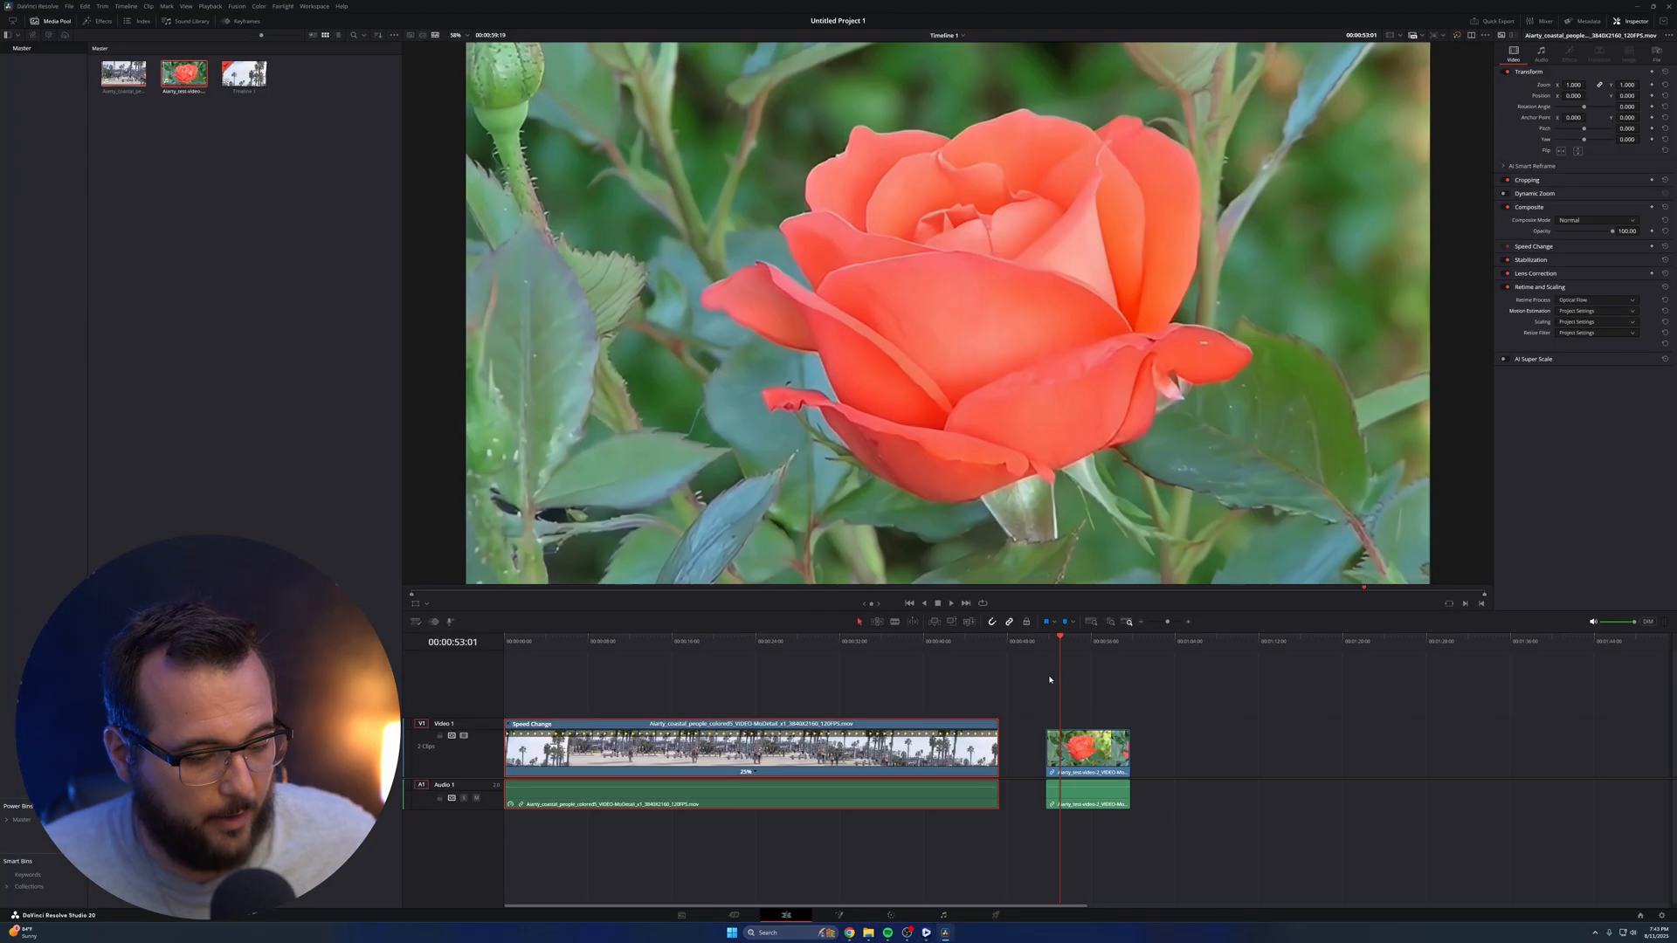
# In DaVinci Resolve, play the exported rose clip and use retime controls to slow it to 25% speed
pyautogui.press('space')
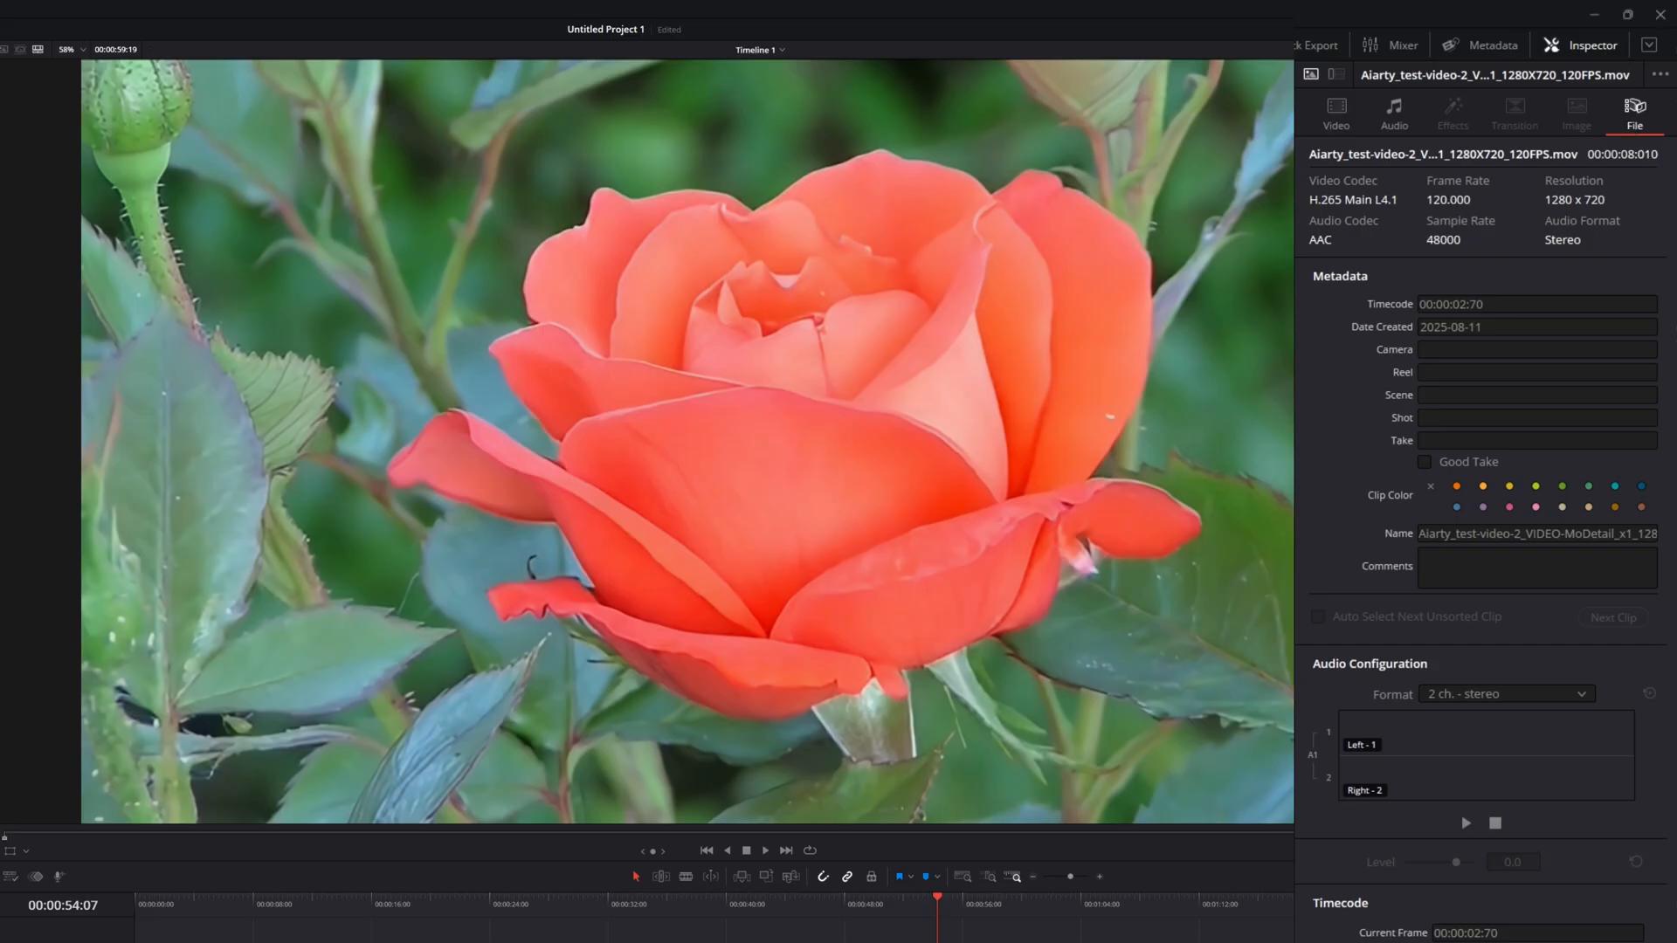
pyautogui.rightClick(1111, 740)
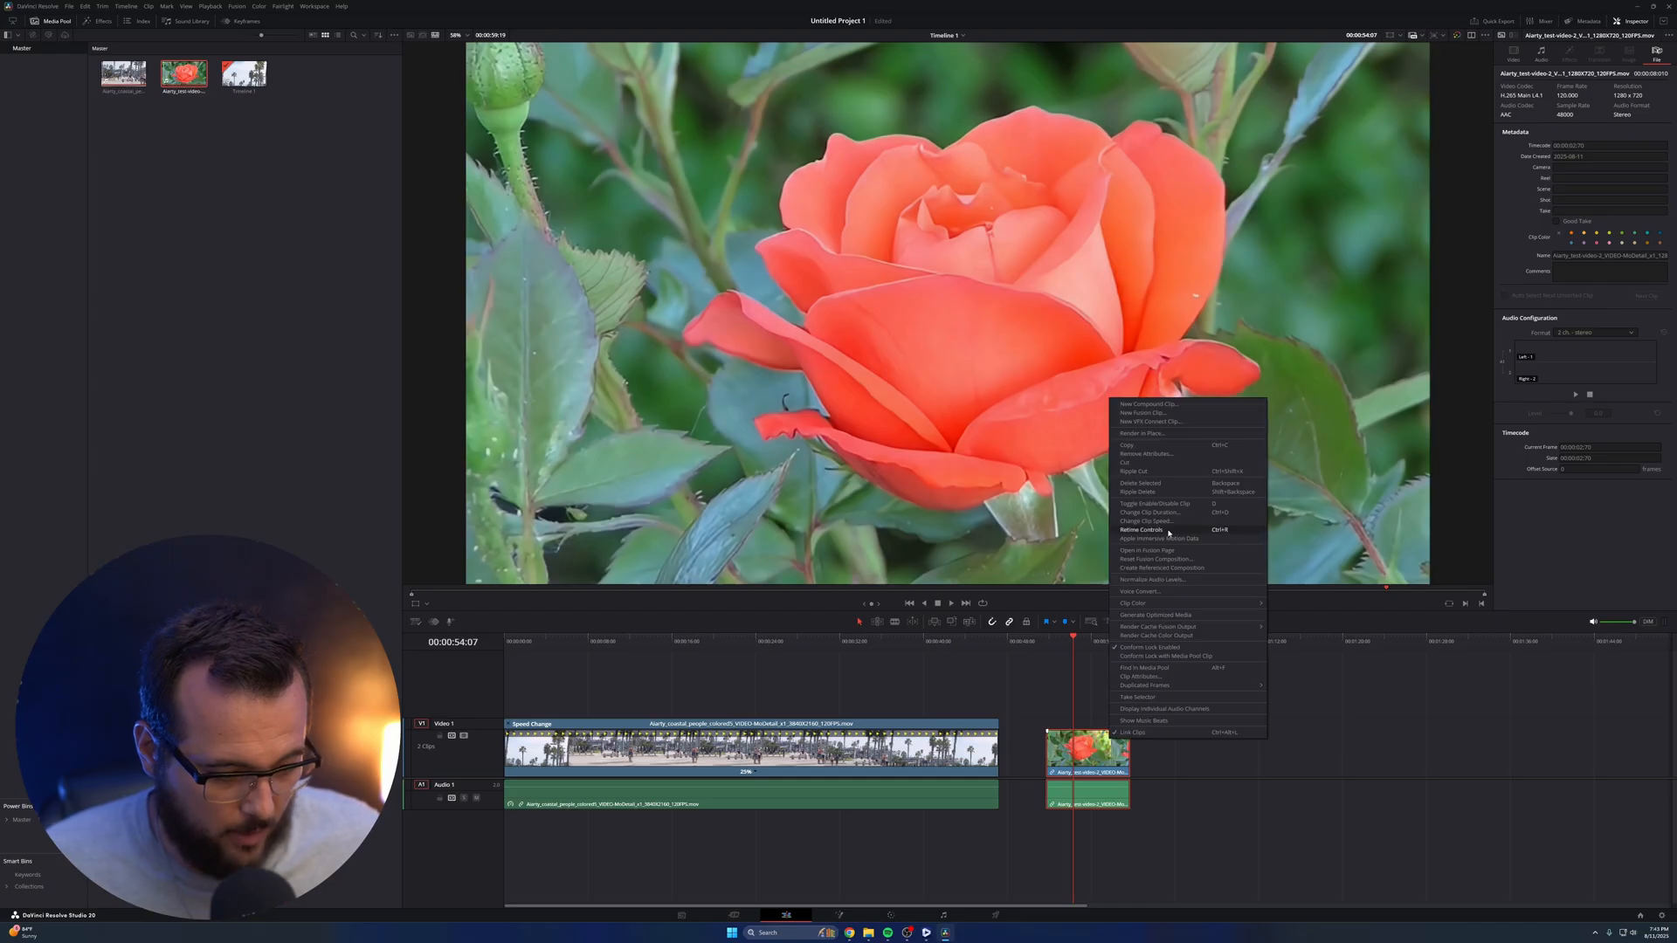
pyautogui.click(1168, 530)
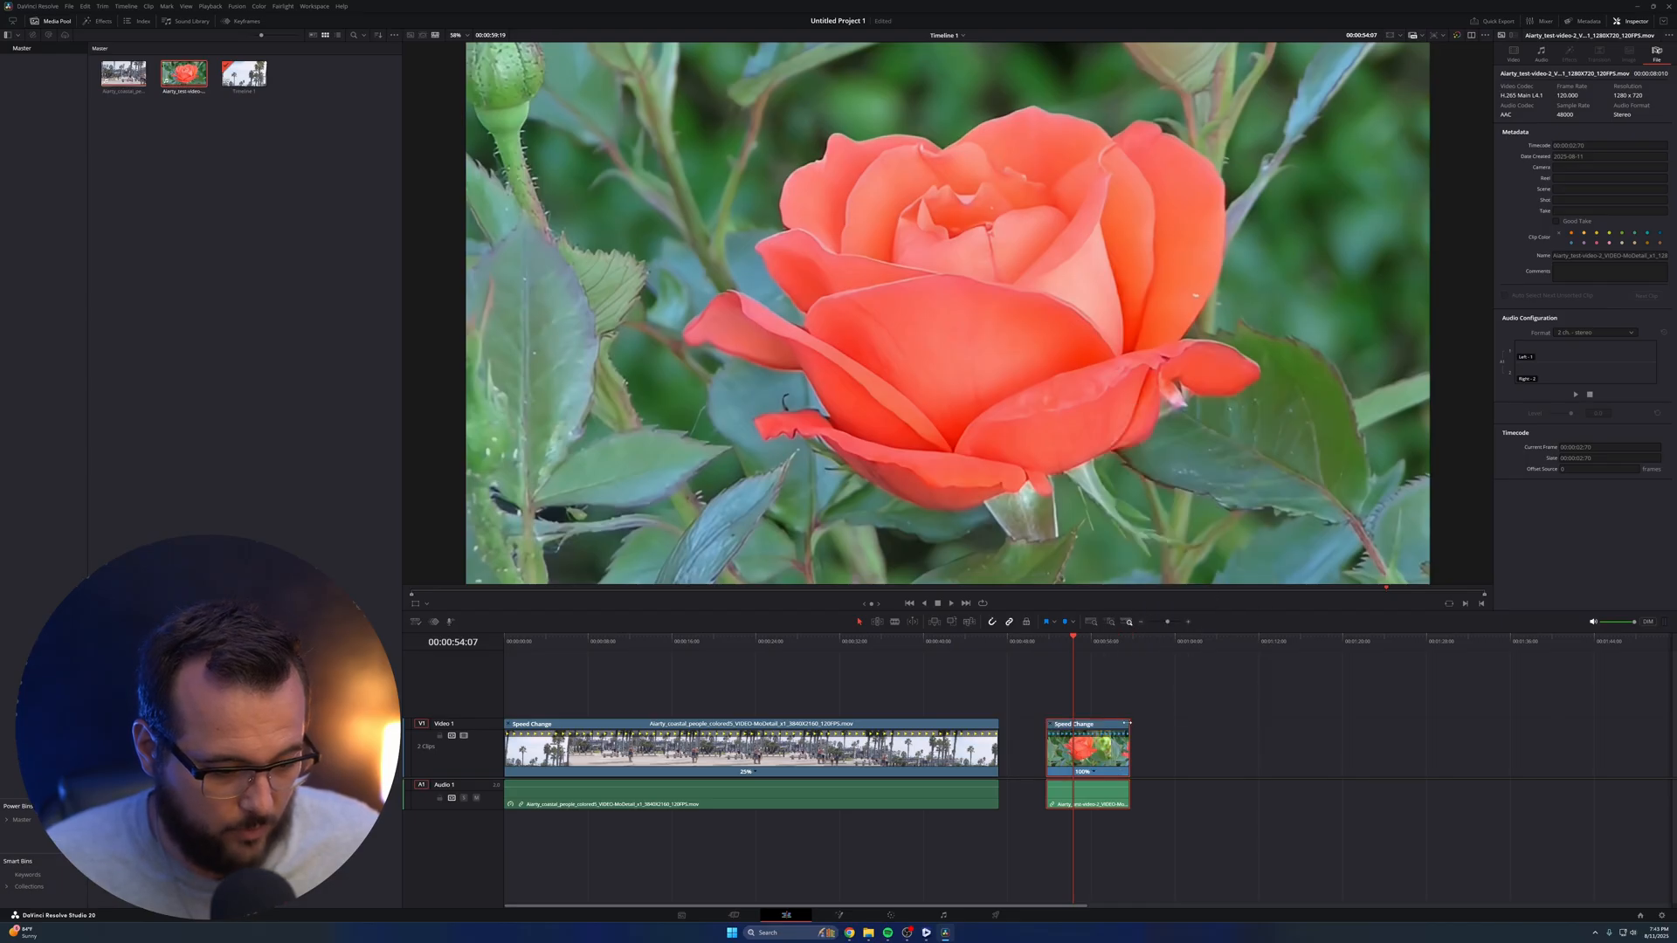
pyautogui.moveTo(1130, 724); pyautogui.dragTo(1377, 724)
# Set the rose clip's retime process to Optical Flow and play the slowed footage
pyautogui.click(1516, 52)
pyautogui.click(1590, 301)
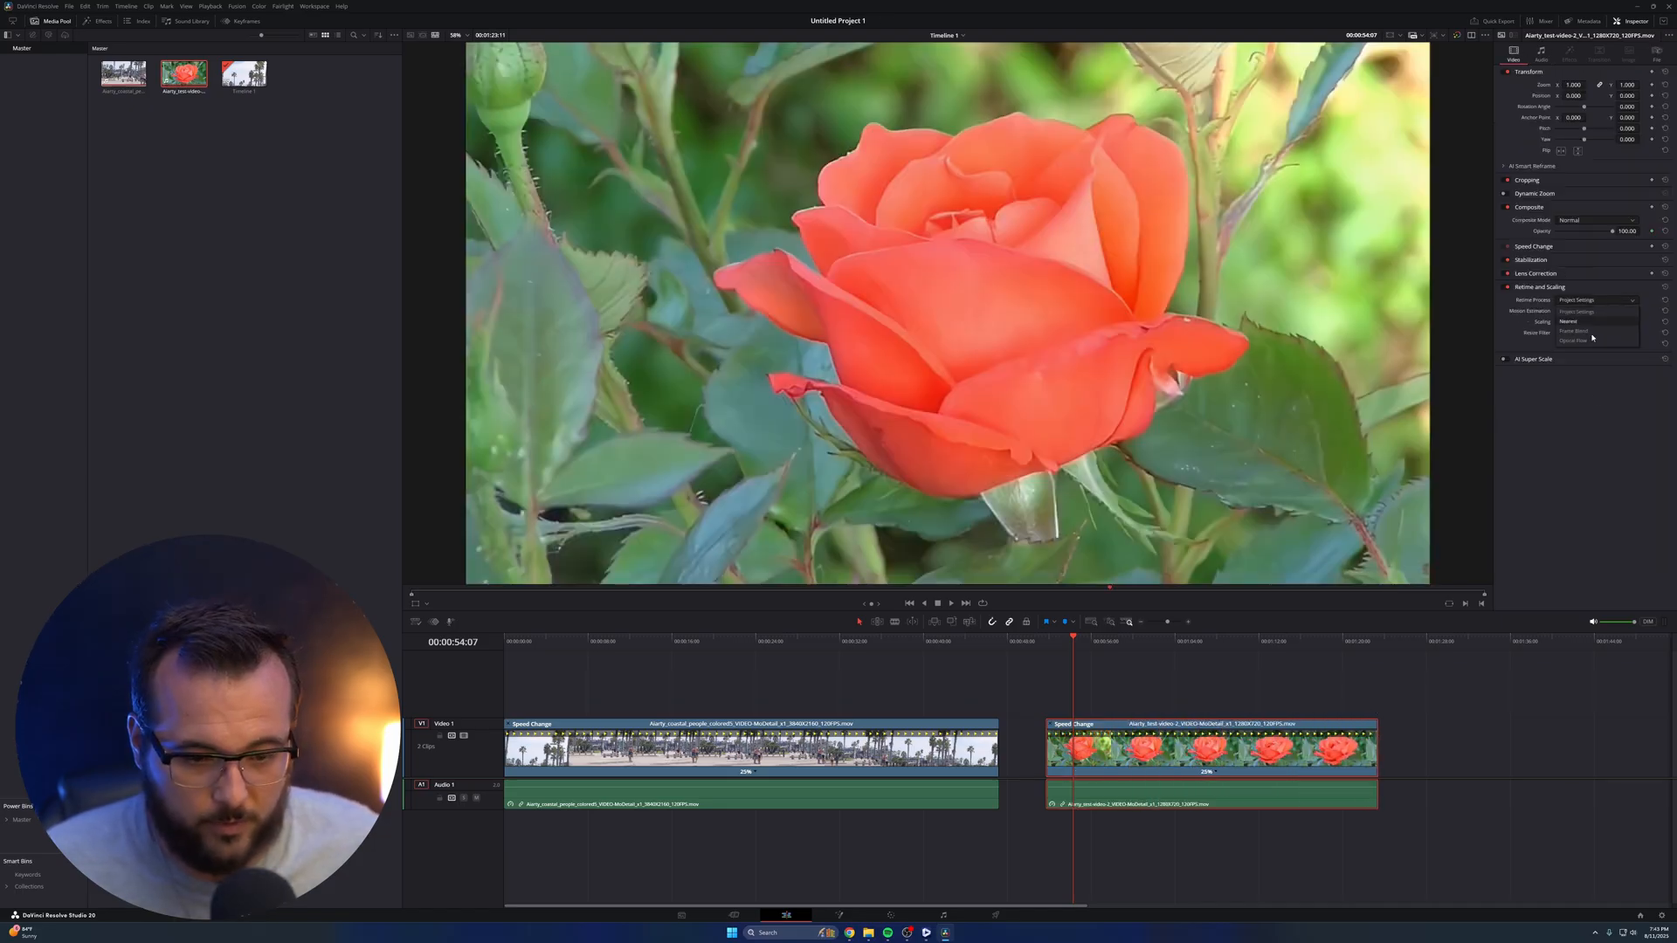
pyautogui.click(1582, 346)
pyautogui.click(1097, 649)
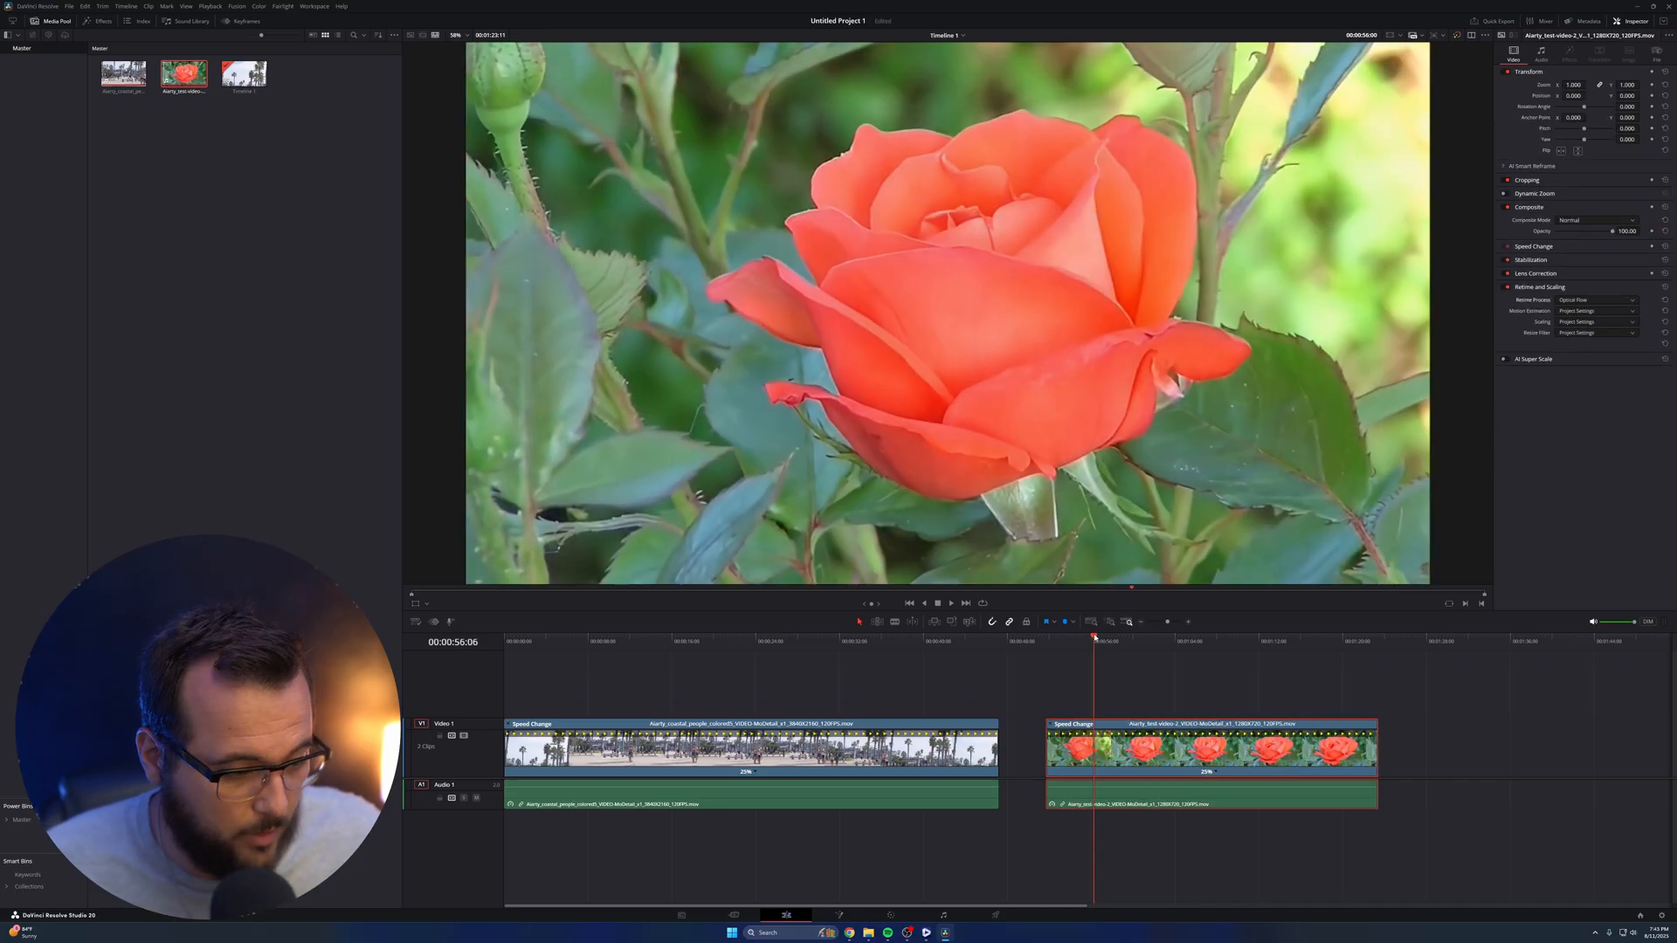
pyautogui.press('space')
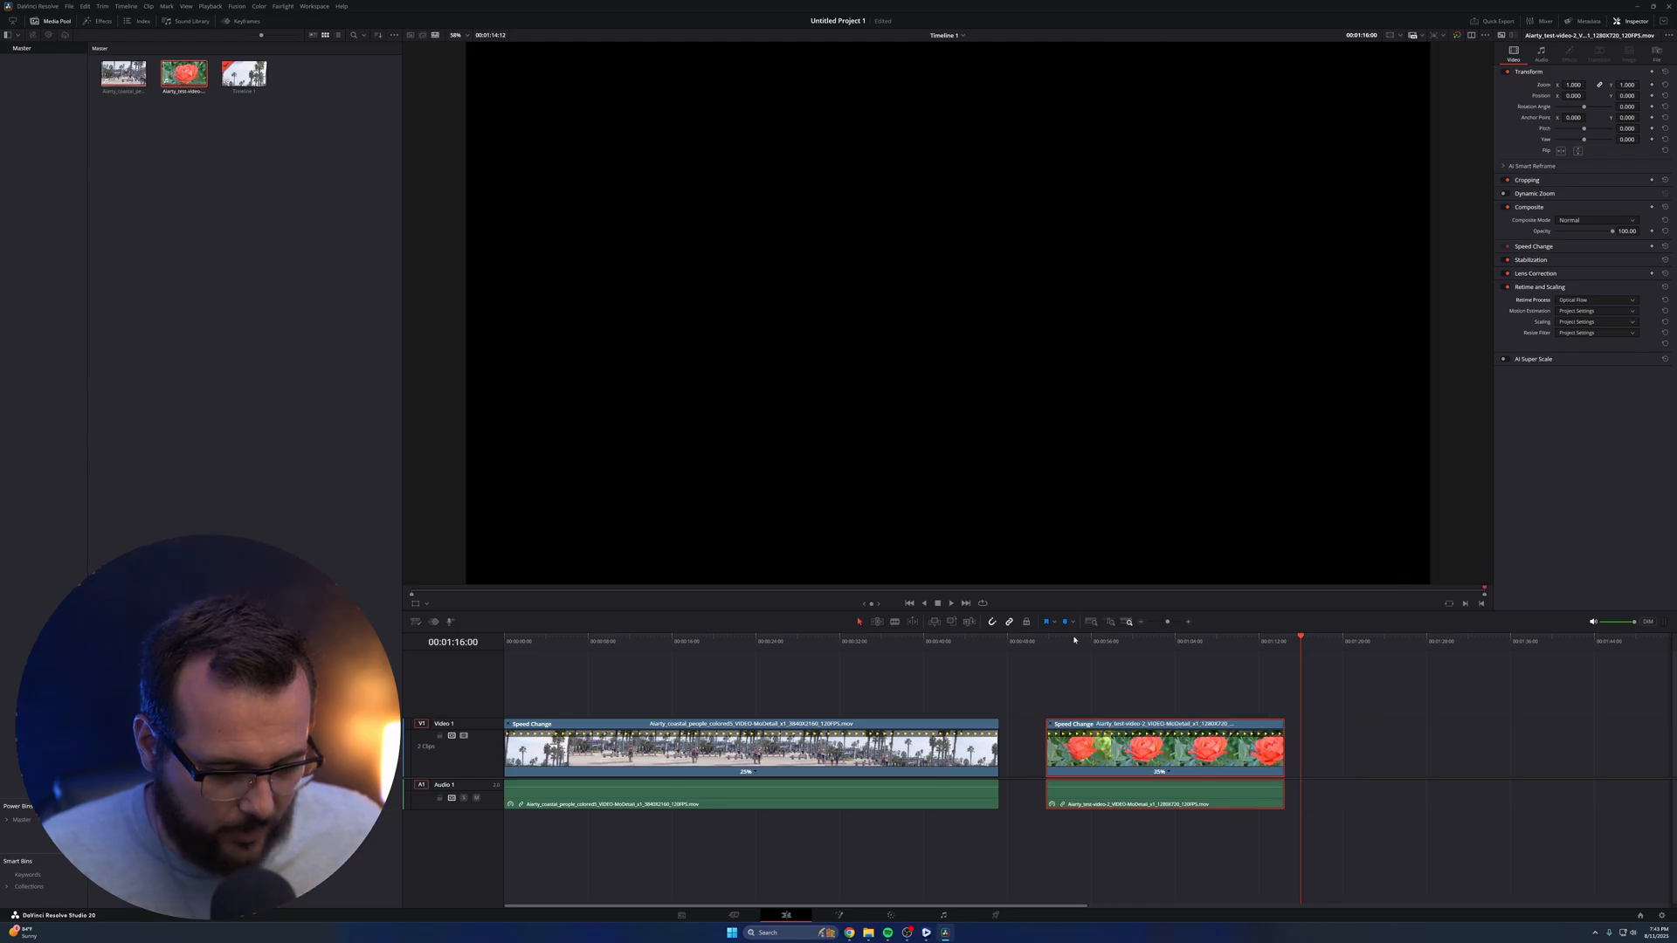
# Replay the slowed rose clip from near its start on the timeline
pyautogui.click(1102, 642)
pyautogui.press('space')
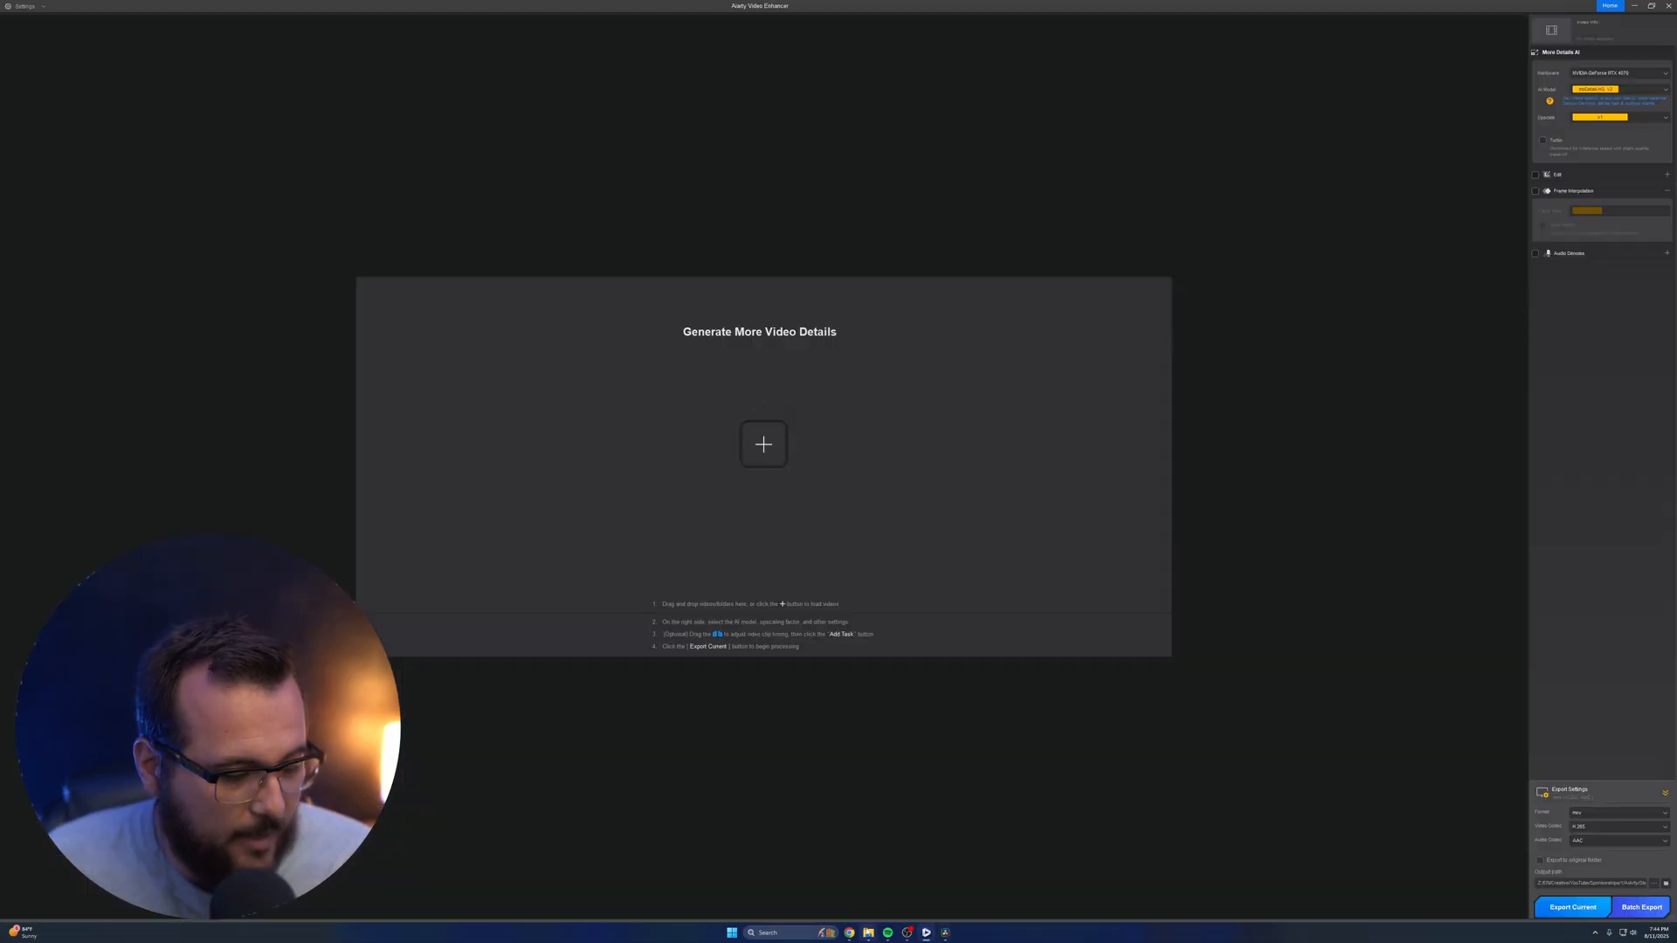
# Open the Denoise folder in File Explorer and play test-video-4.mp4 to inspect the original noisy sunset footage
pyautogui.moveTo(869, 931)
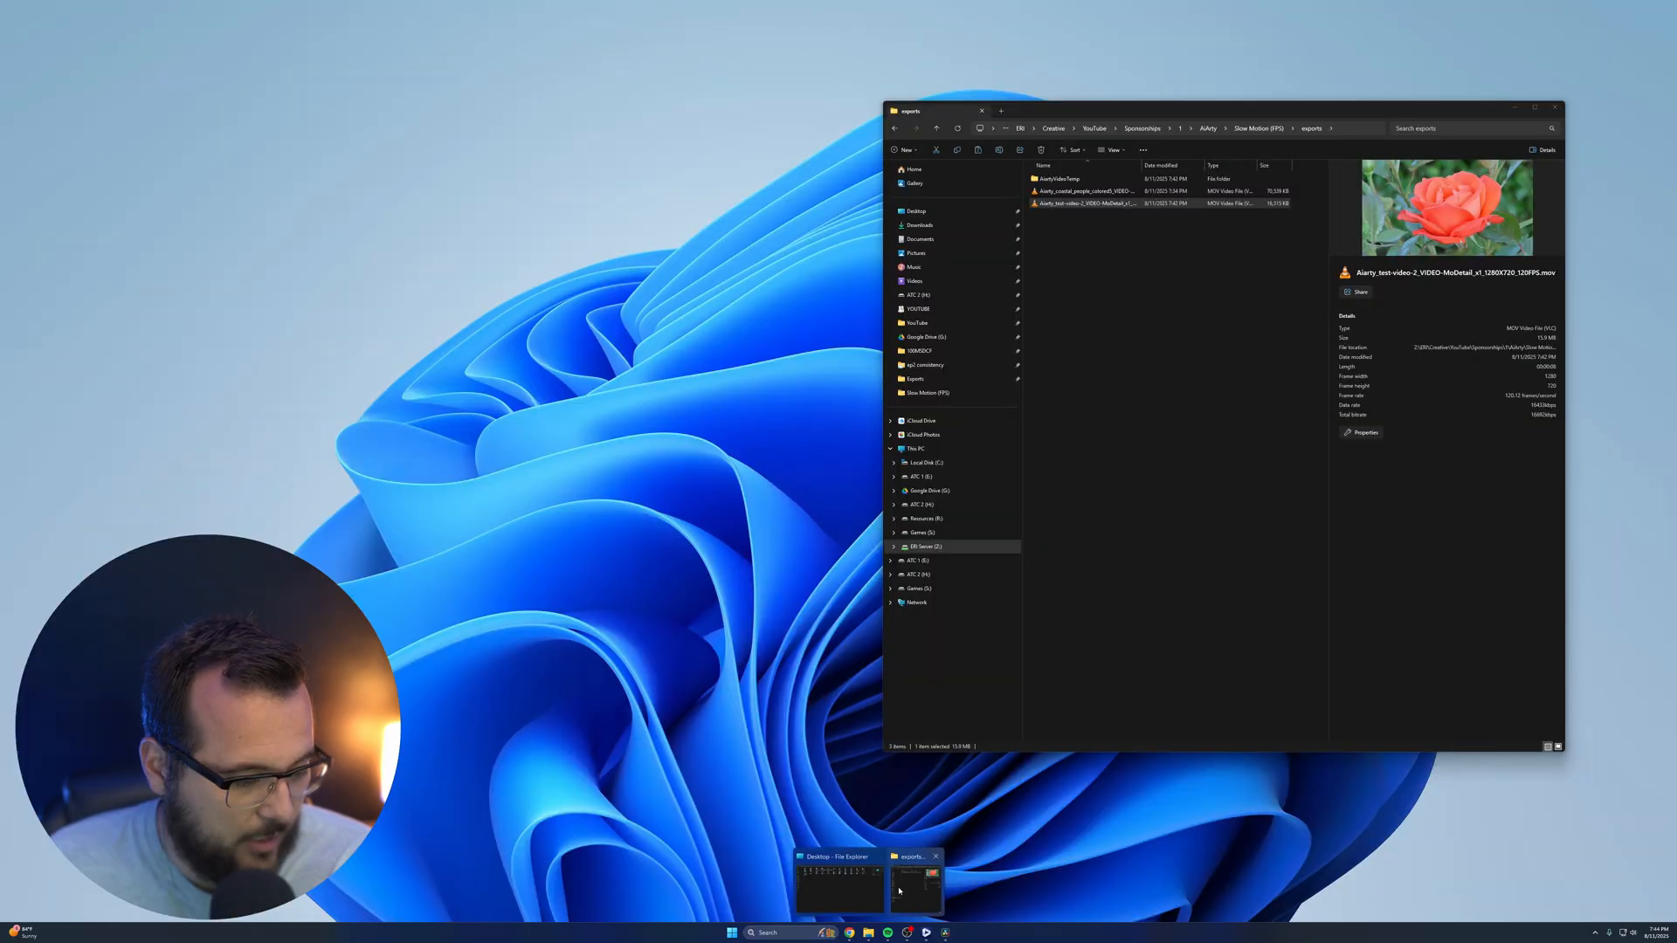
pyautogui.click(915, 886)
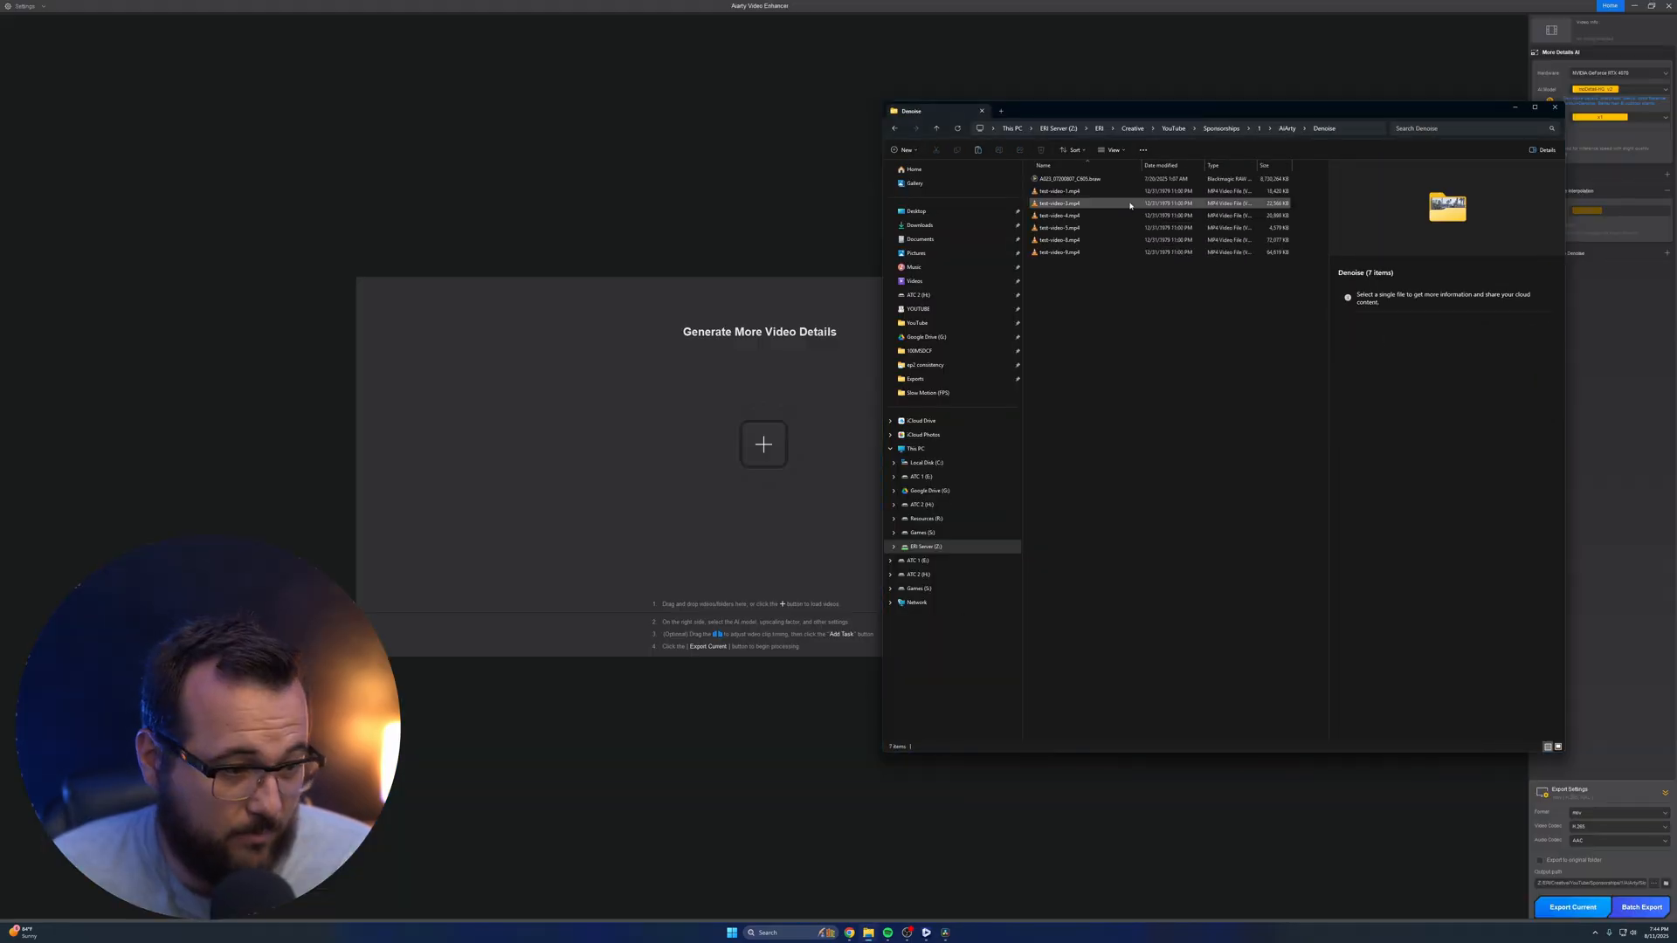
pyautogui.press('Down')
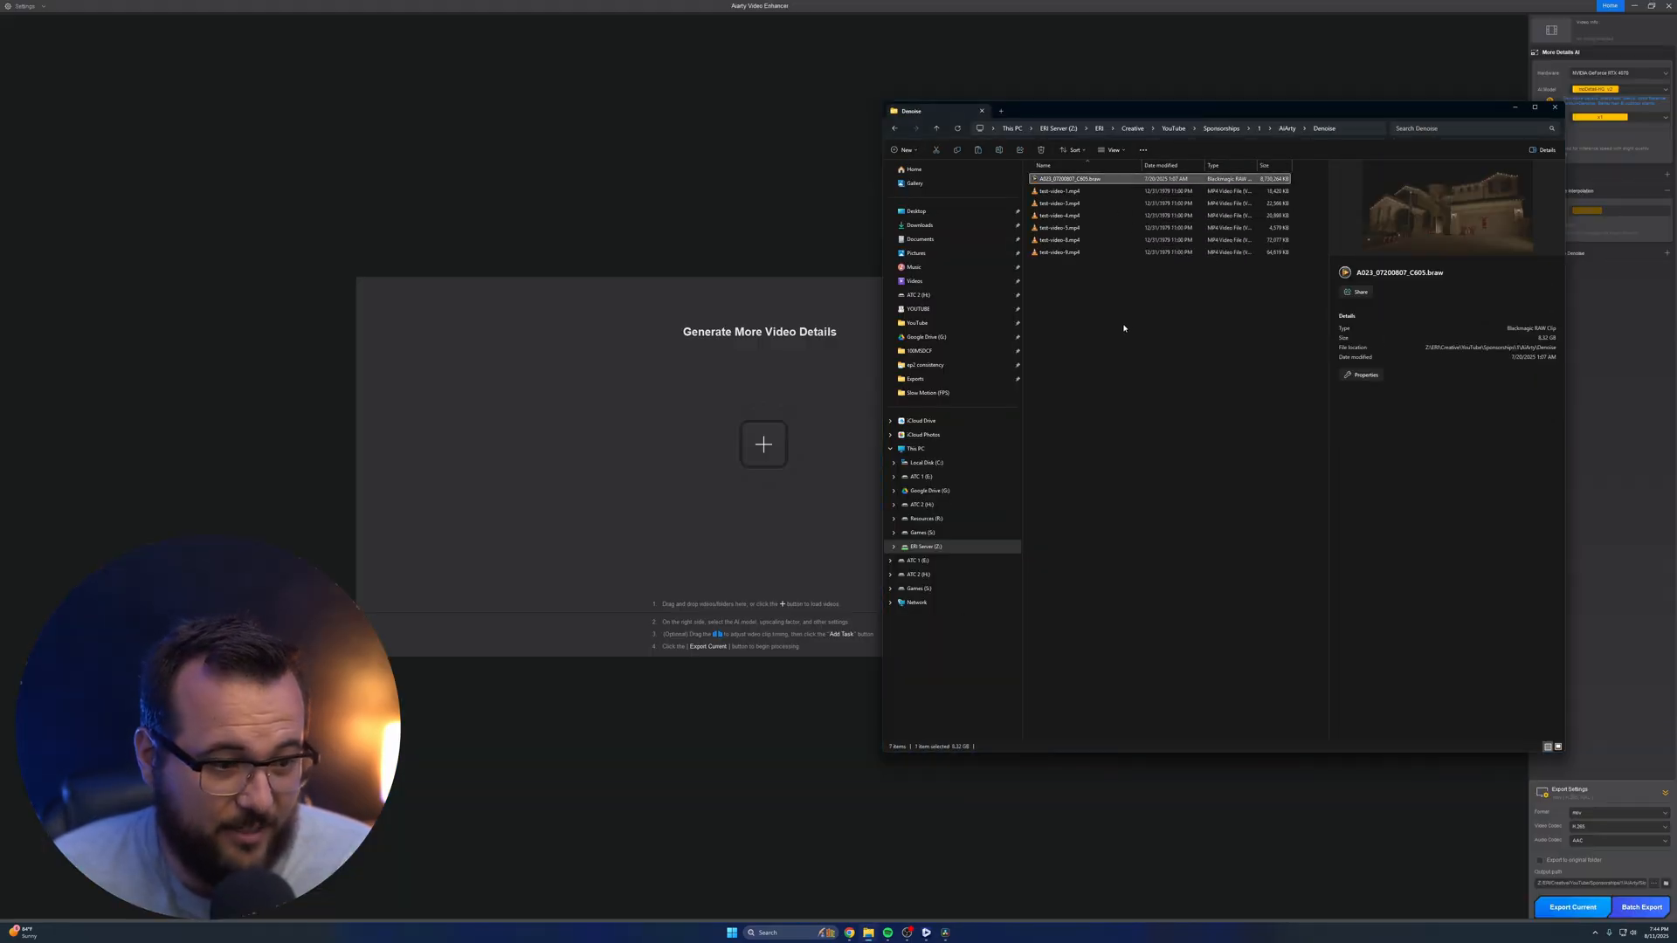
pyautogui.click(1098, 215)
pyautogui.doubleClick(1105, 216)
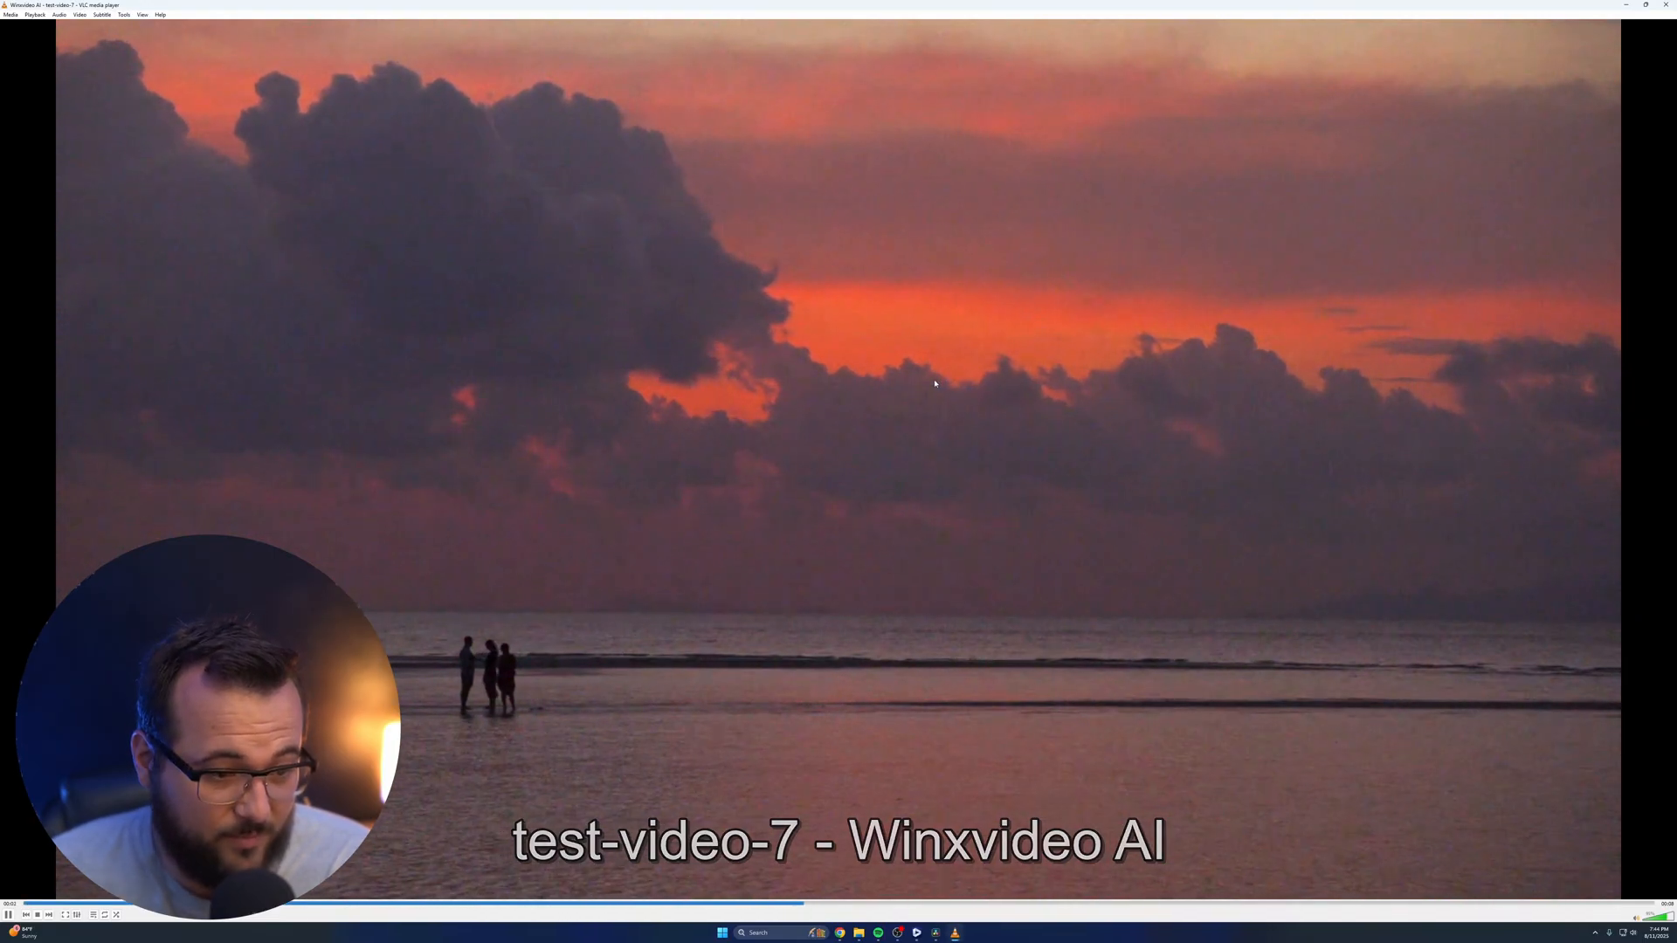
pyautogui.scroll(5, 1217, 213)
pyautogui.scroll(-6, 1217, 213)
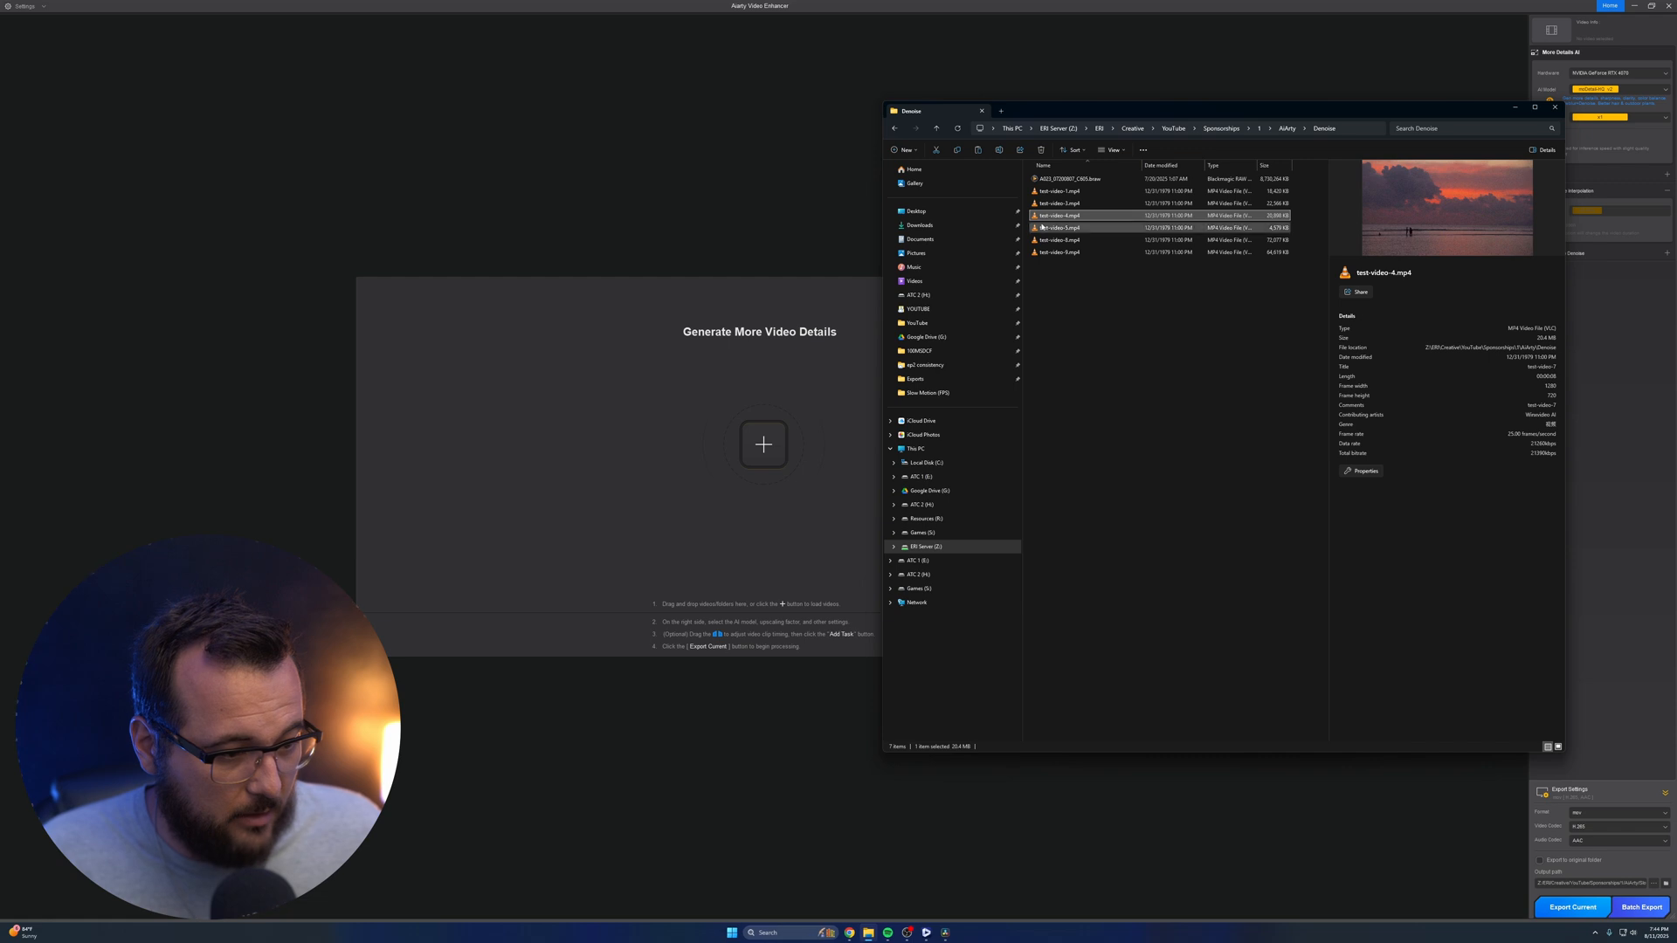
# Load test-video-4.mp4 into Aiarty Video Enhancer and set its AI model to superVideo vHQ
pyautogui.moveTo(1059, 215); pyautogui.dragTo(728, 430)
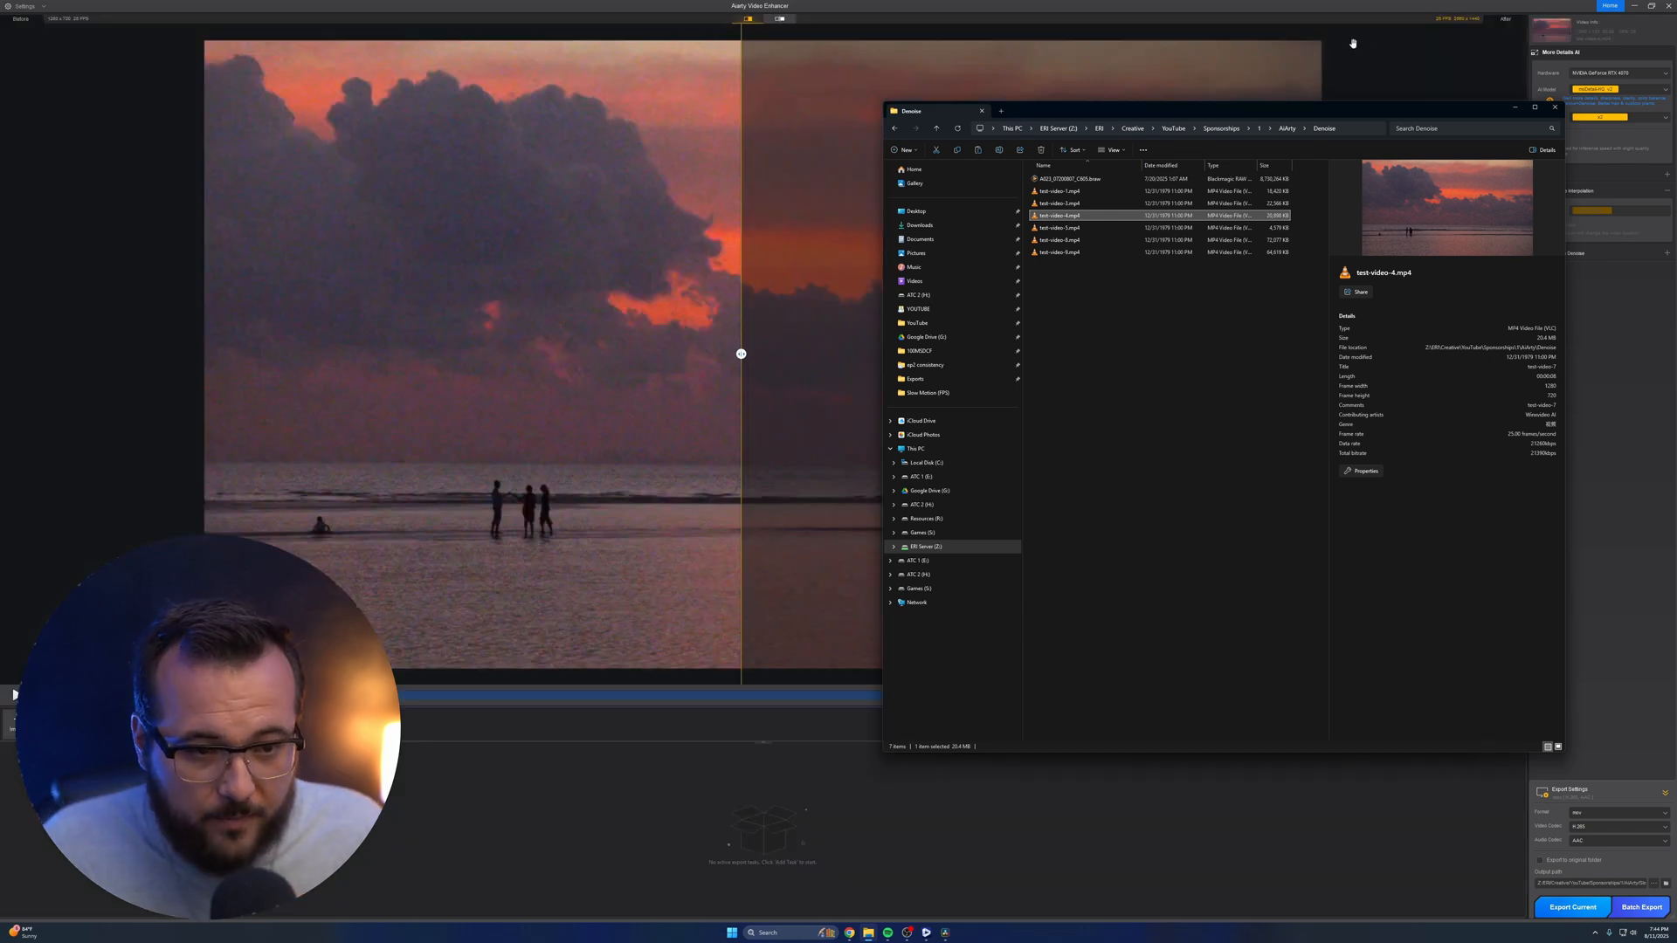
pyautogui.click(1621, 87)
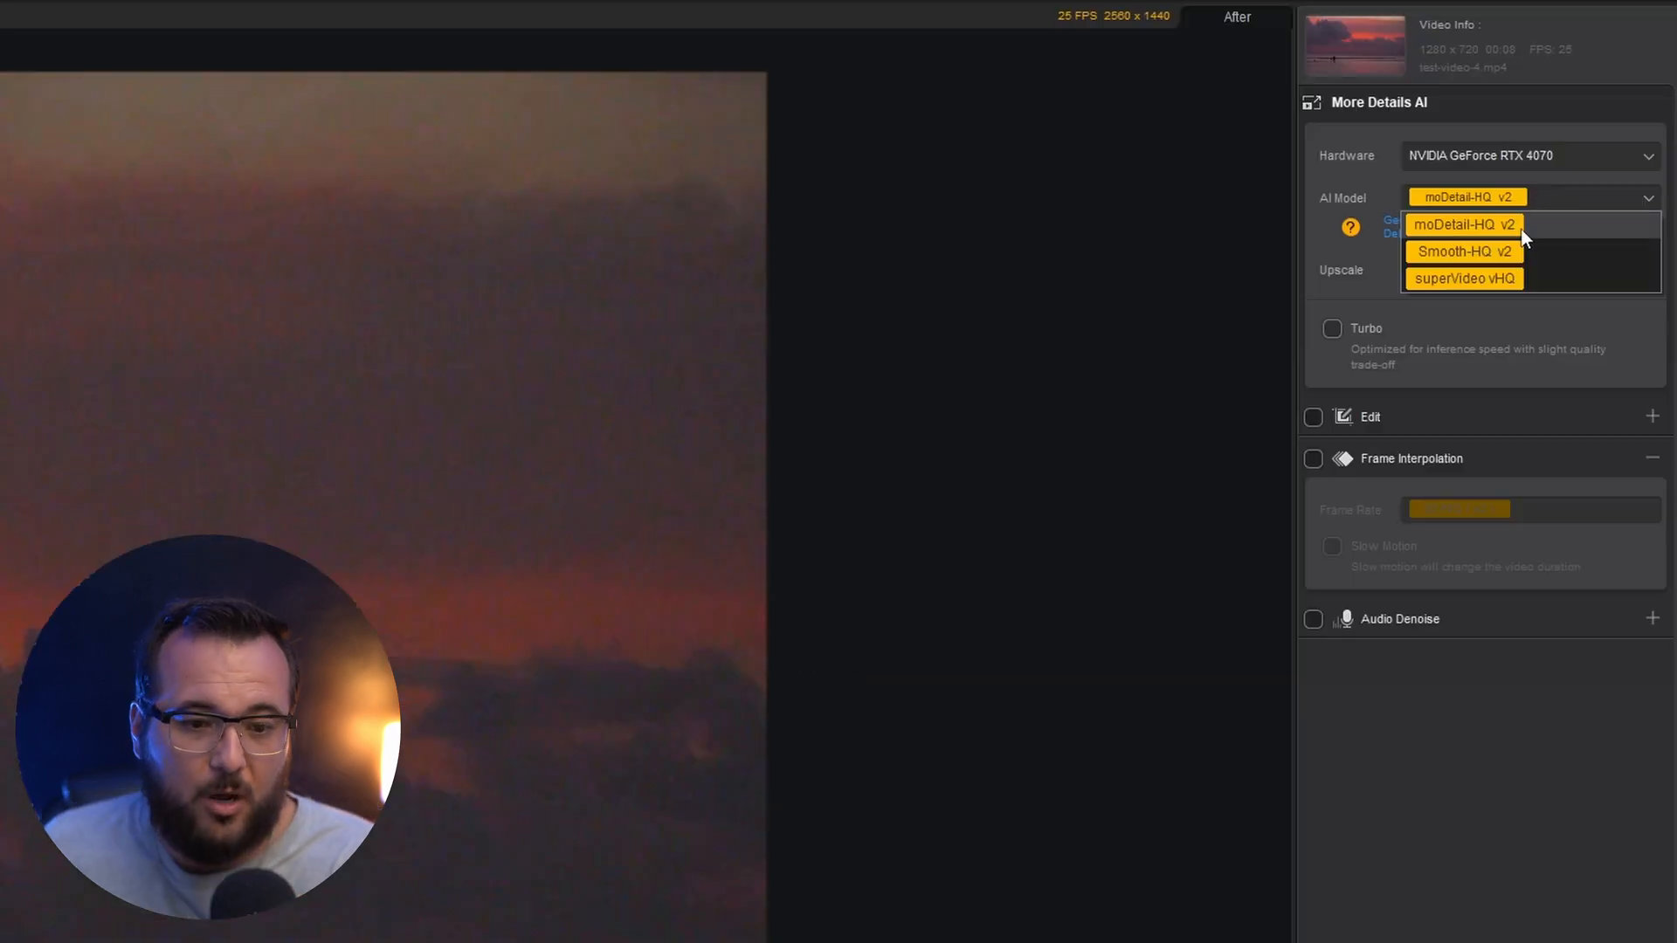
pyautogui.click(1476, 278)
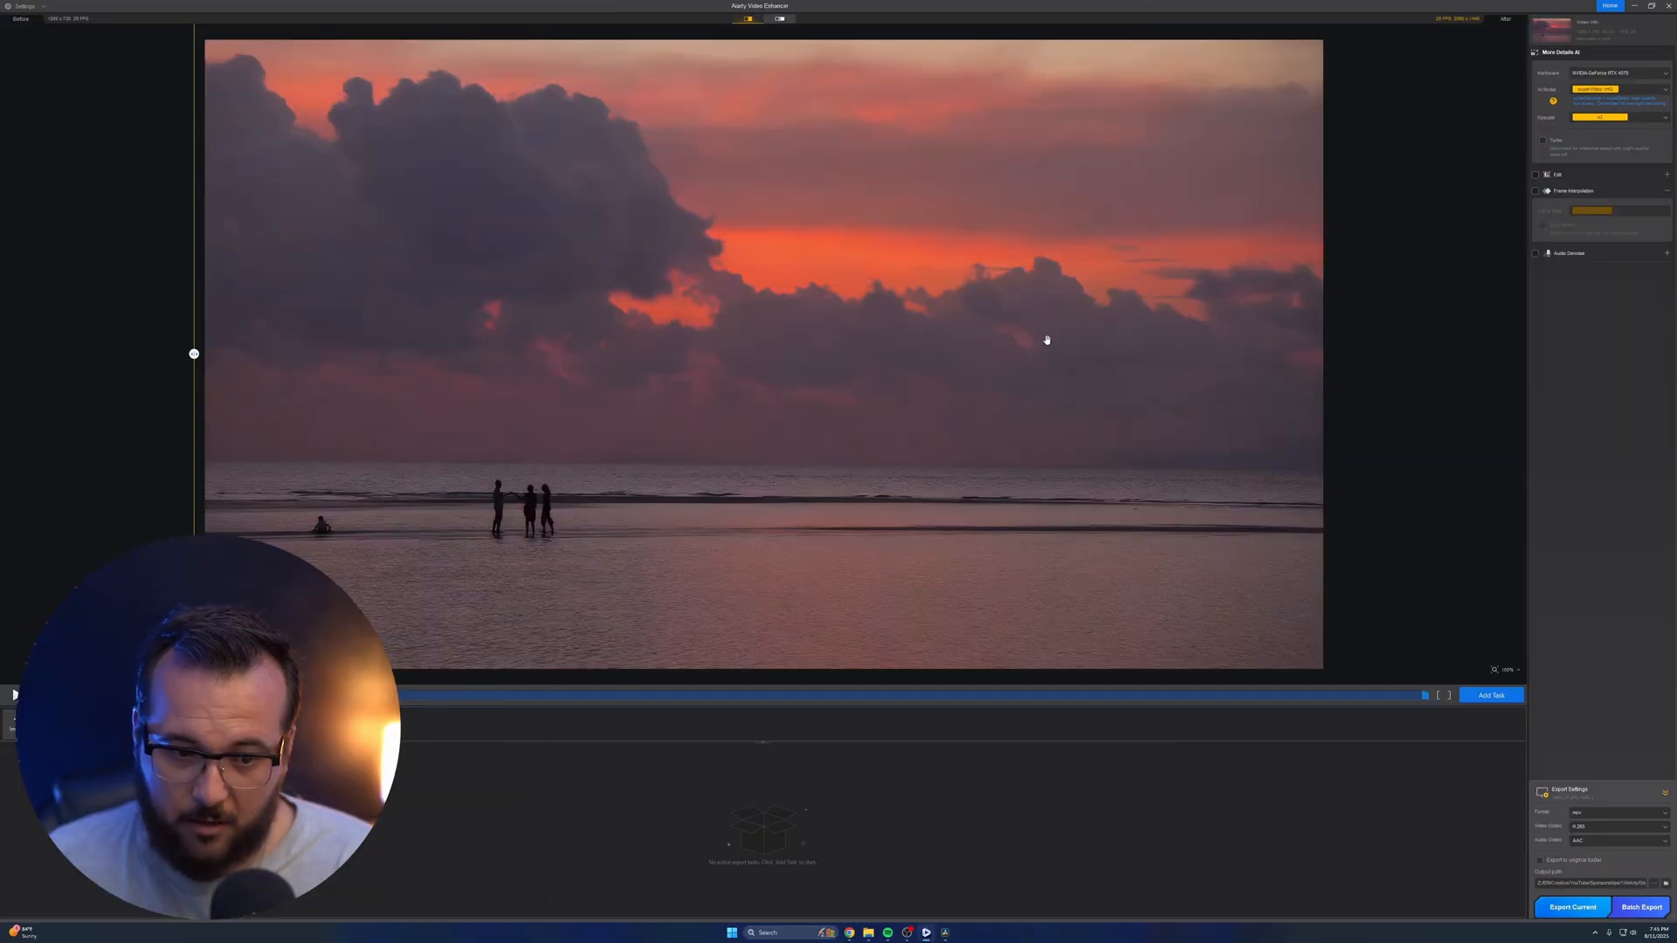
# Review the upscale options, keep x2 for the sunset clip, and export the current video
pyautogui.click(1608, 117)
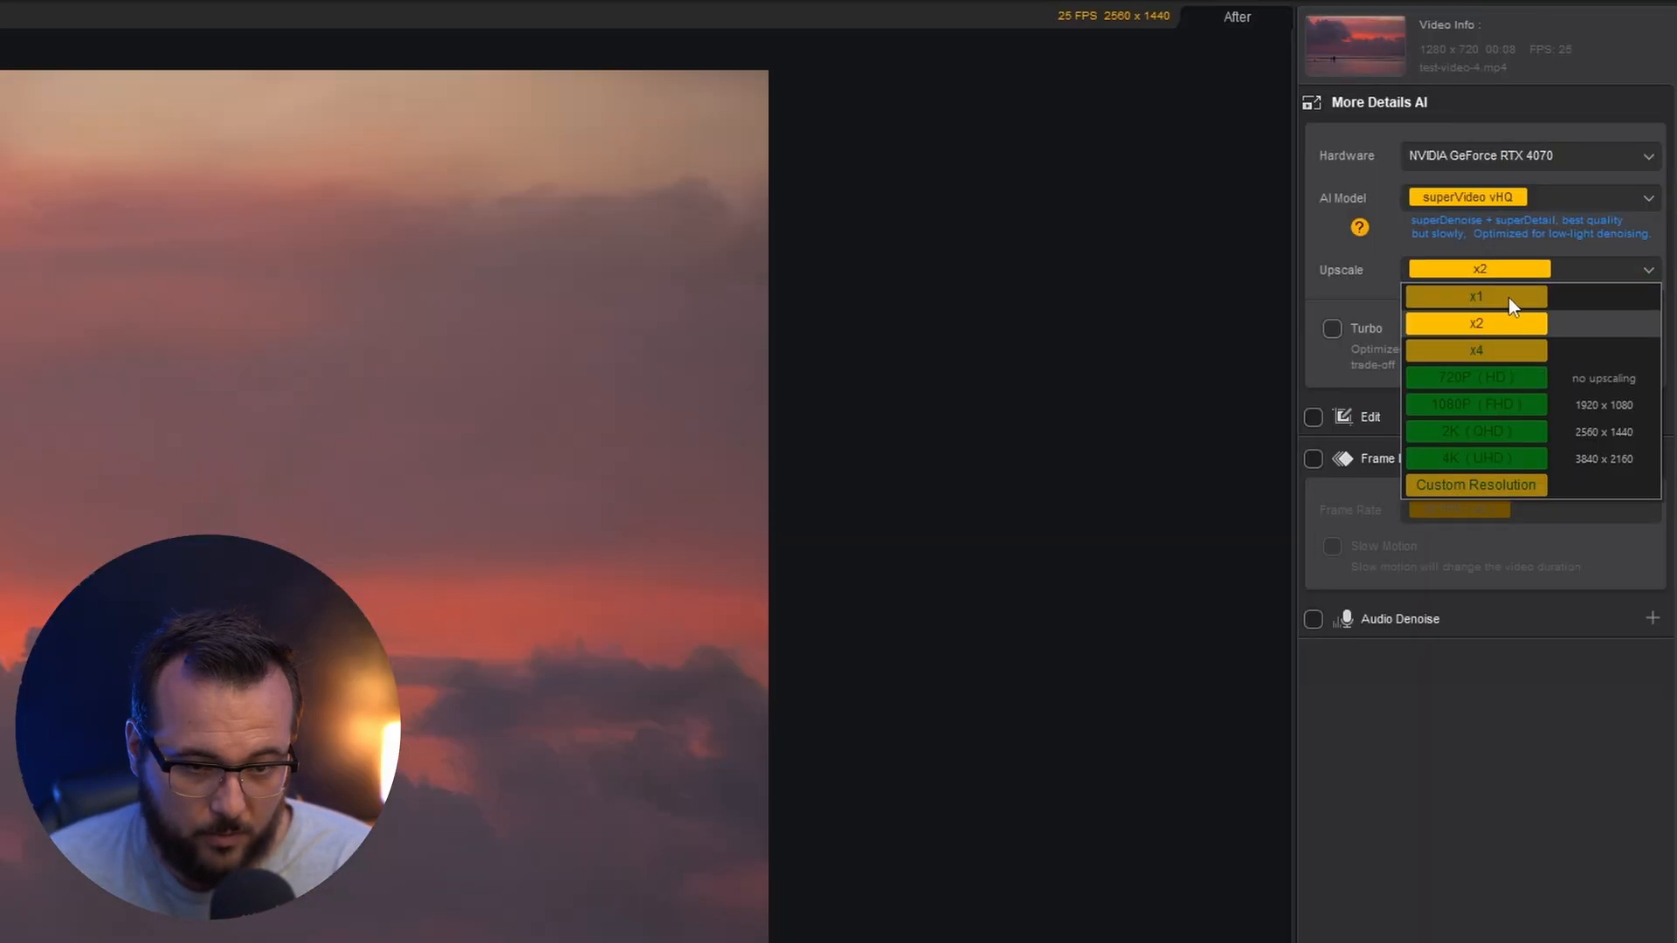
pyautogui.click(1508, 298)
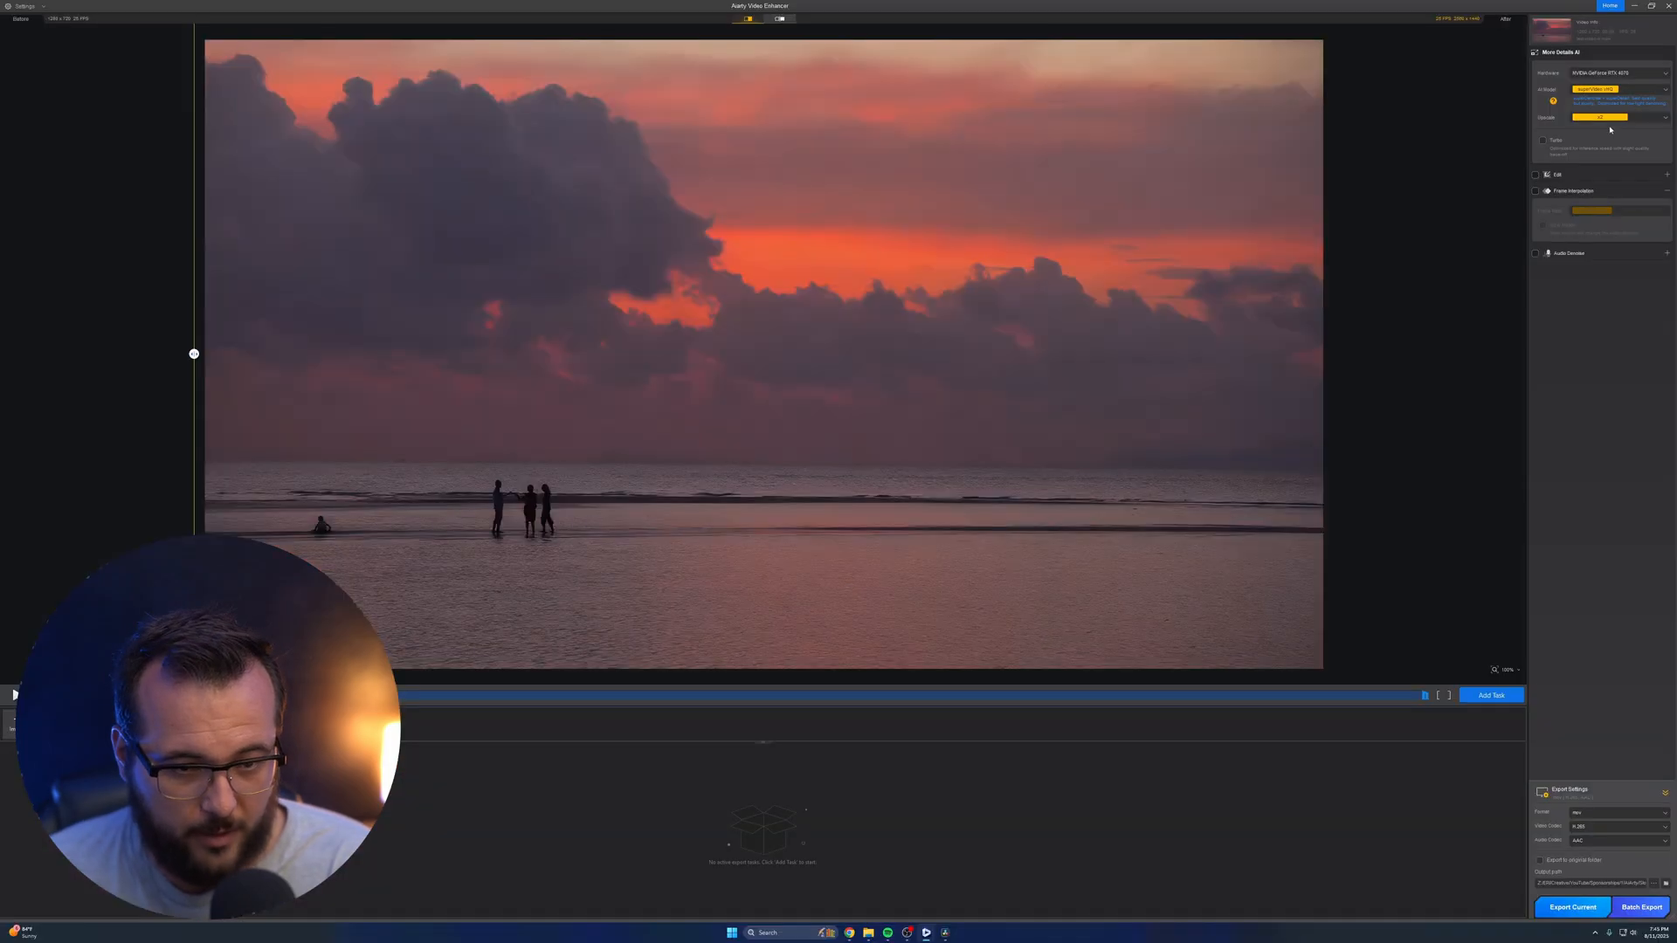
pyautogui.click(1512, 269)
pyautogui.click(1613, 127)
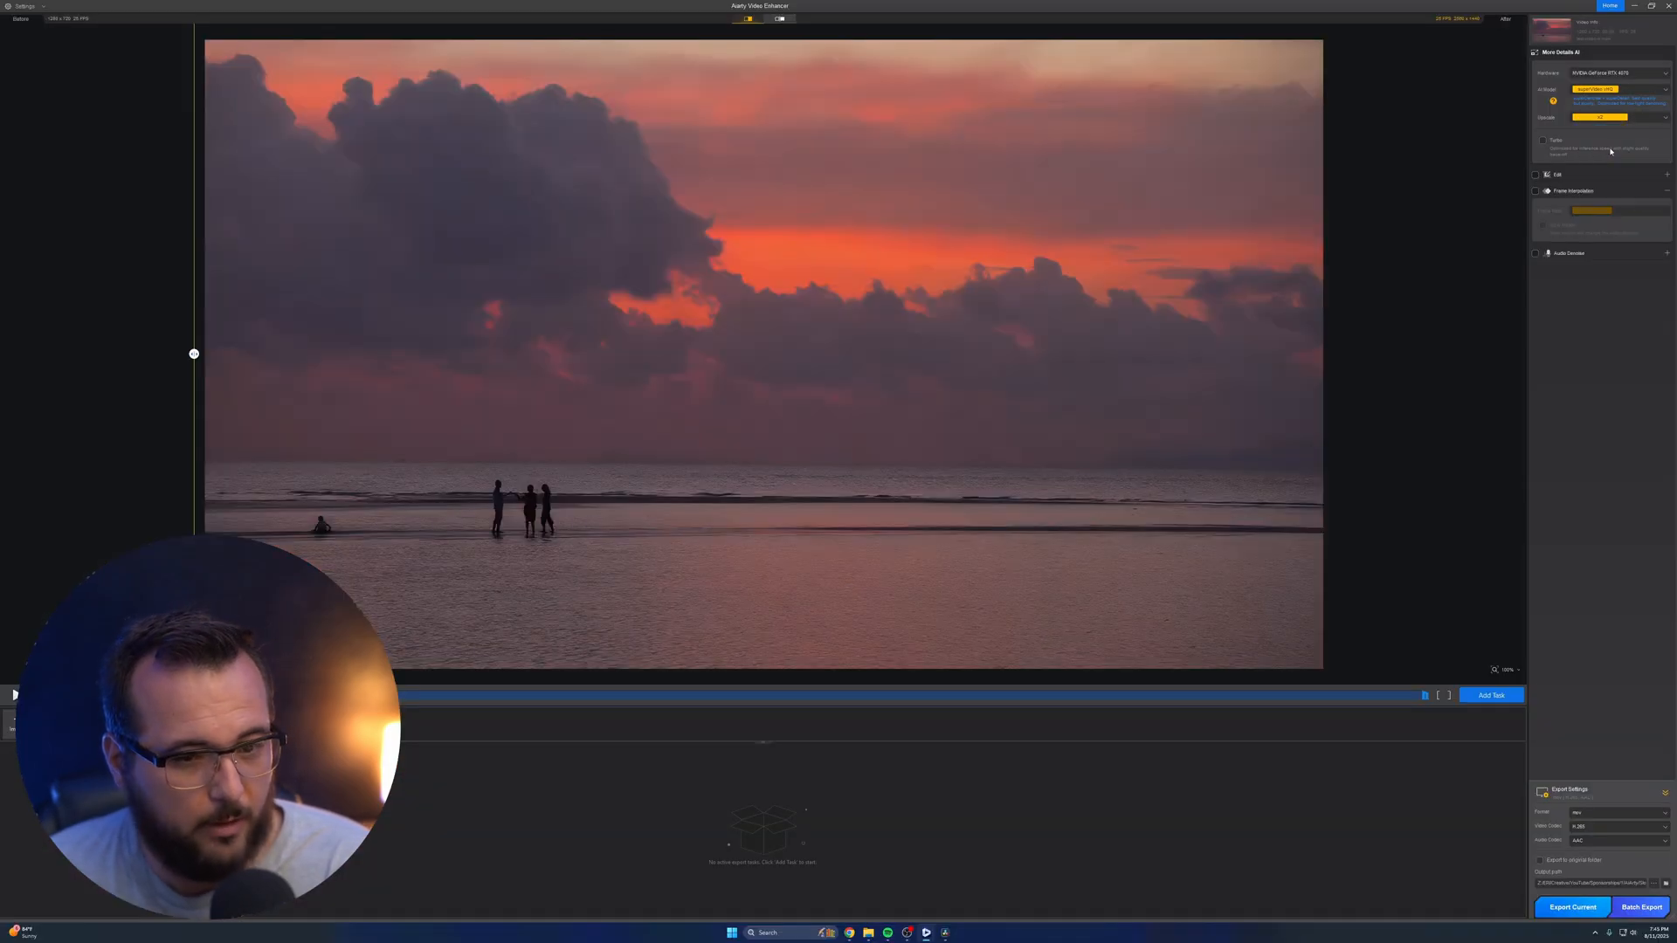
pyautogui.click(1612, 119)
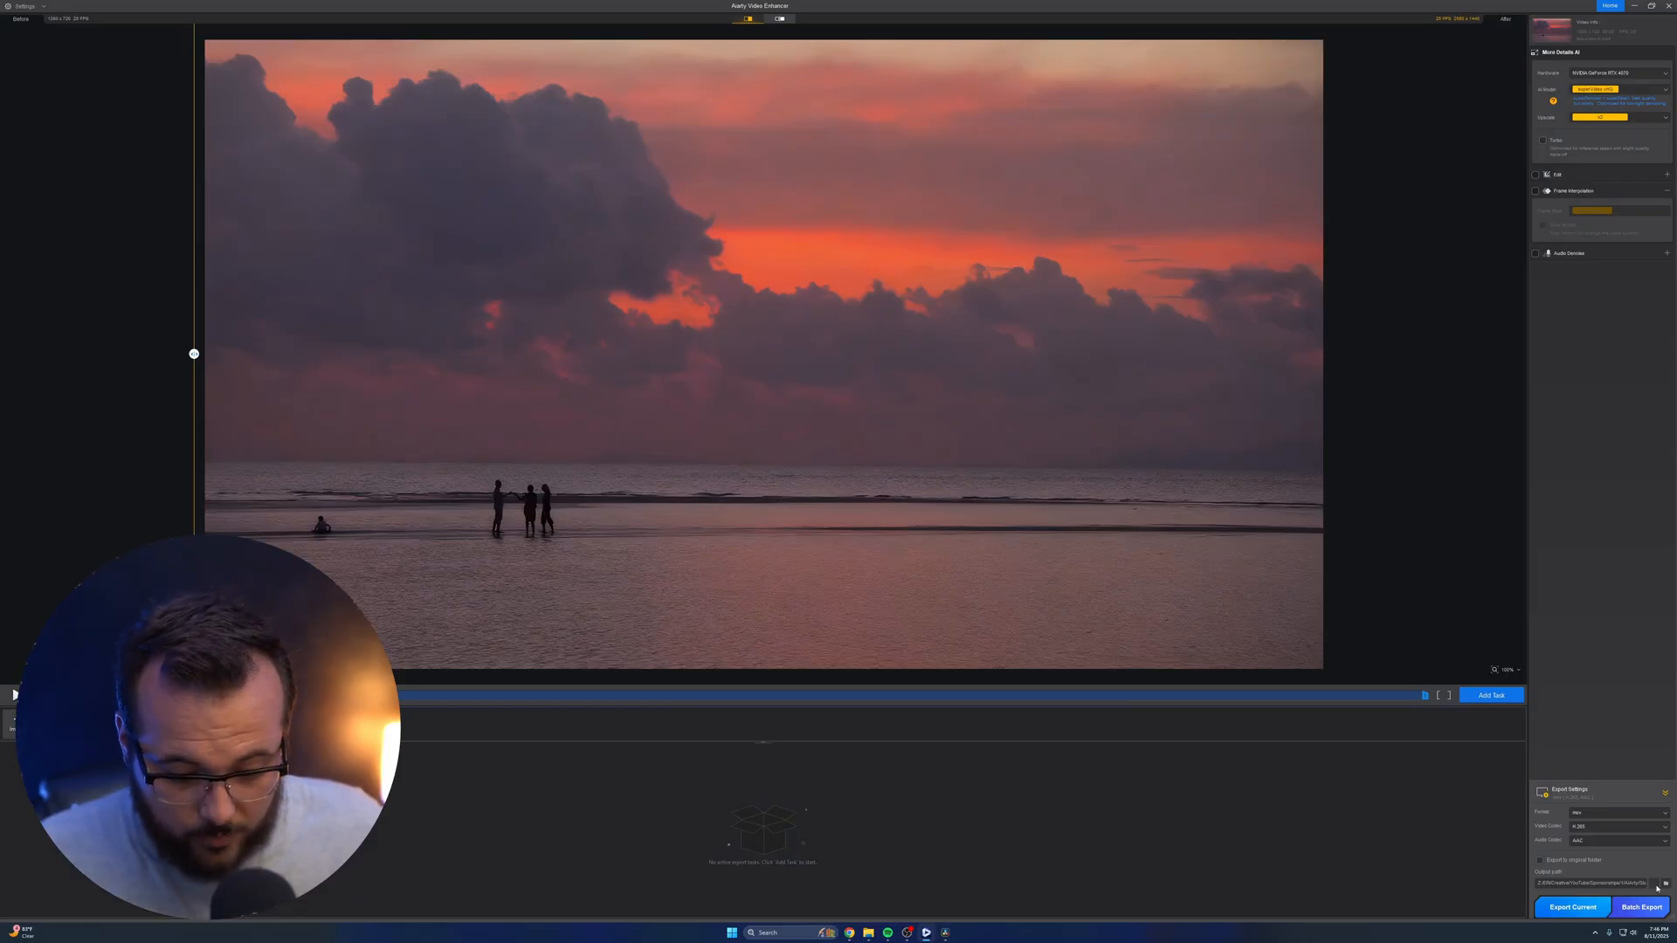
pyautogui.click(1572, 907)
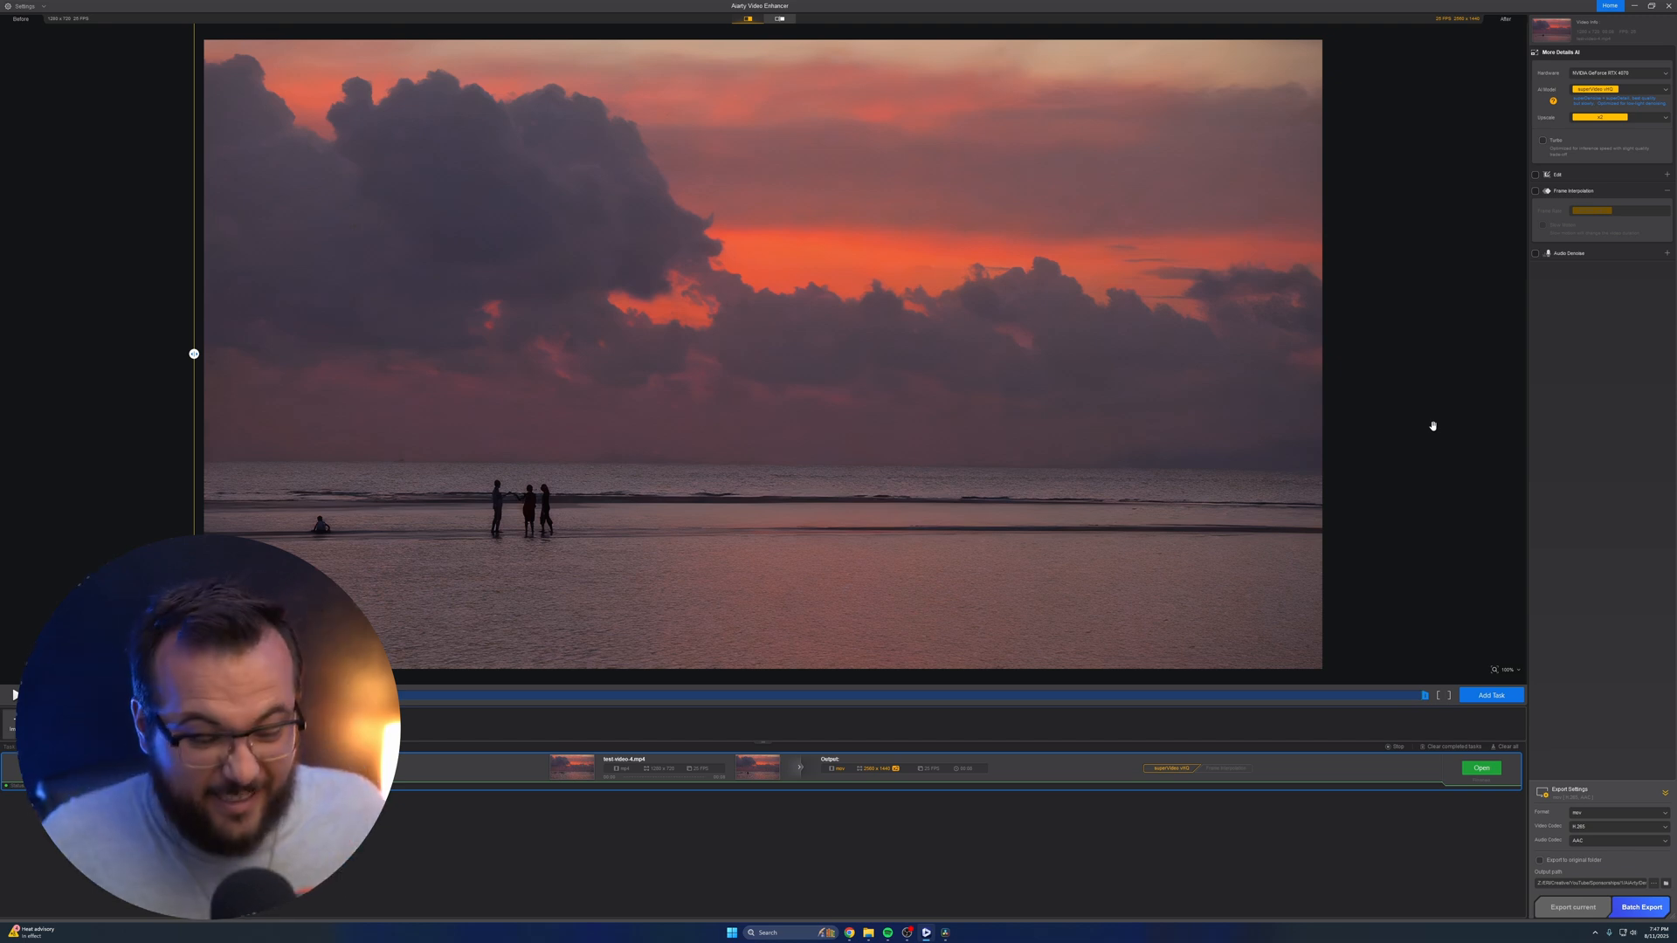
# Open the exported x2 sunset clip, play it through, and replay it to check the denoised result
pyautogui.click(1485, 769)
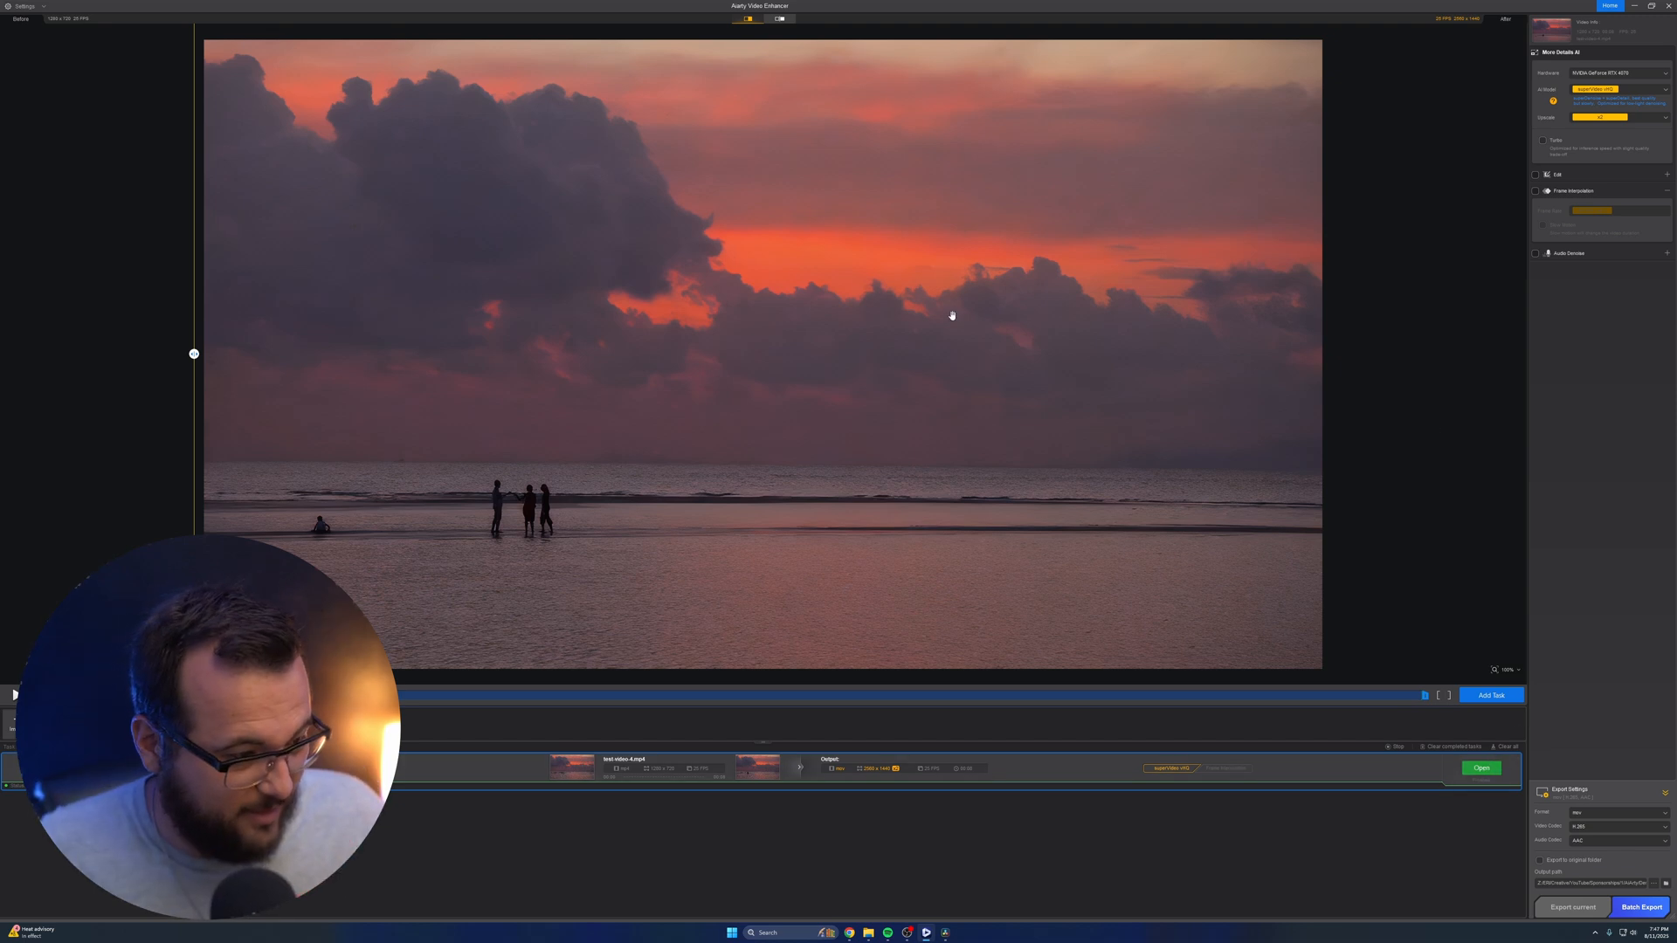
pyautogui.press('Return')
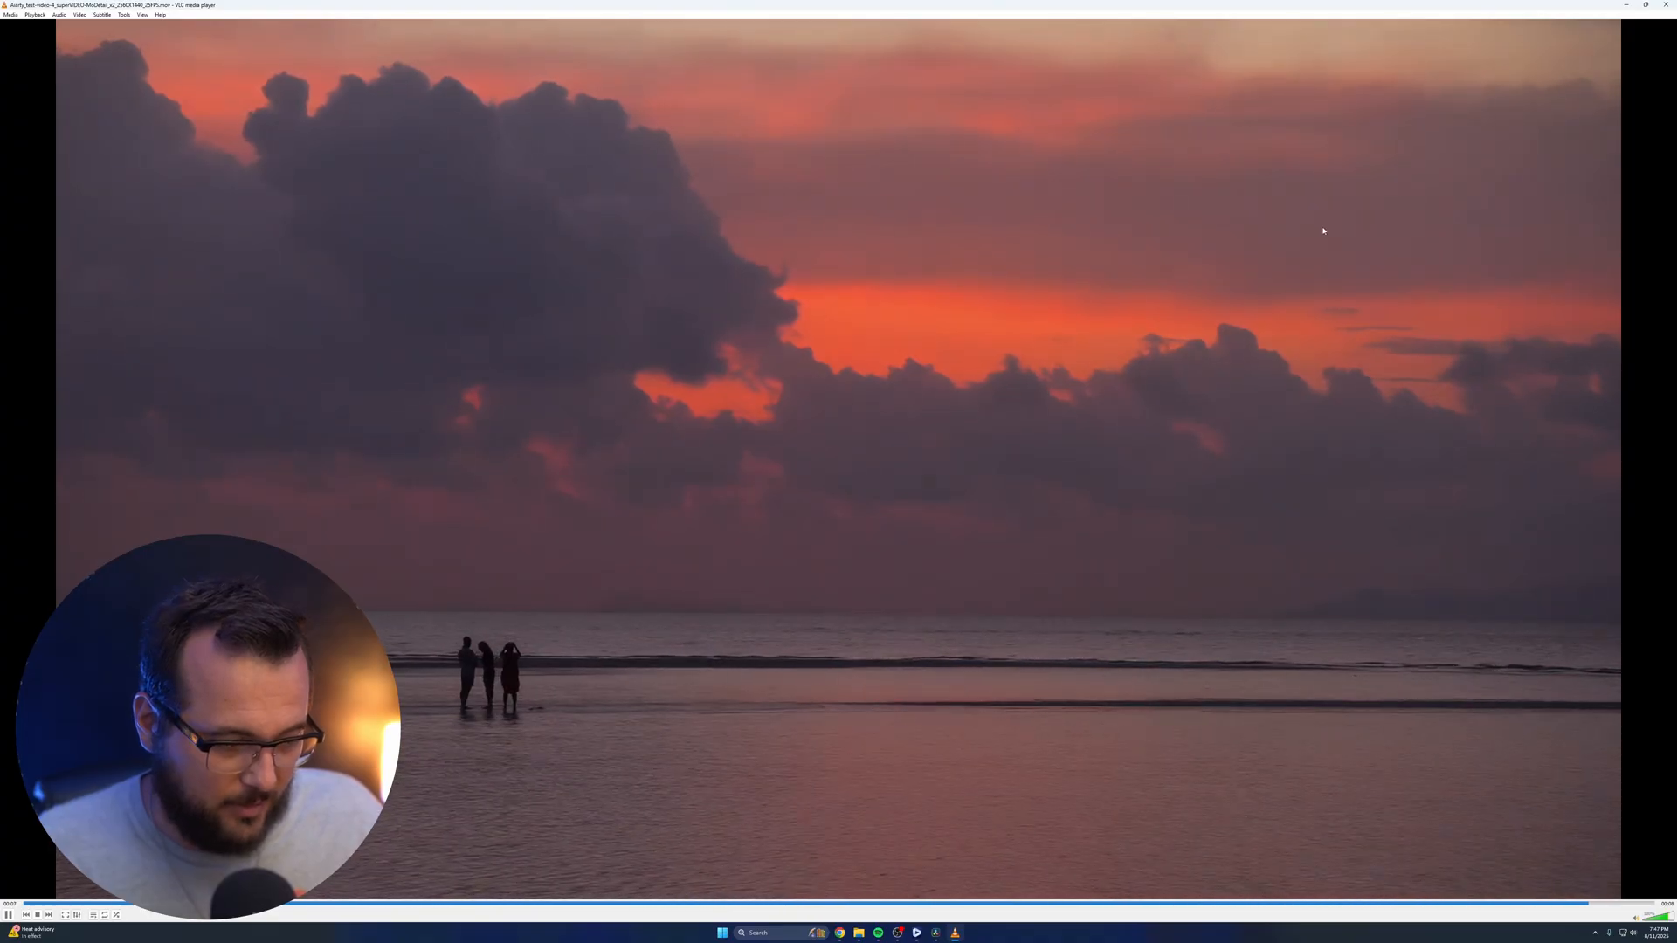
pyautogui.rightClick(9, 913)
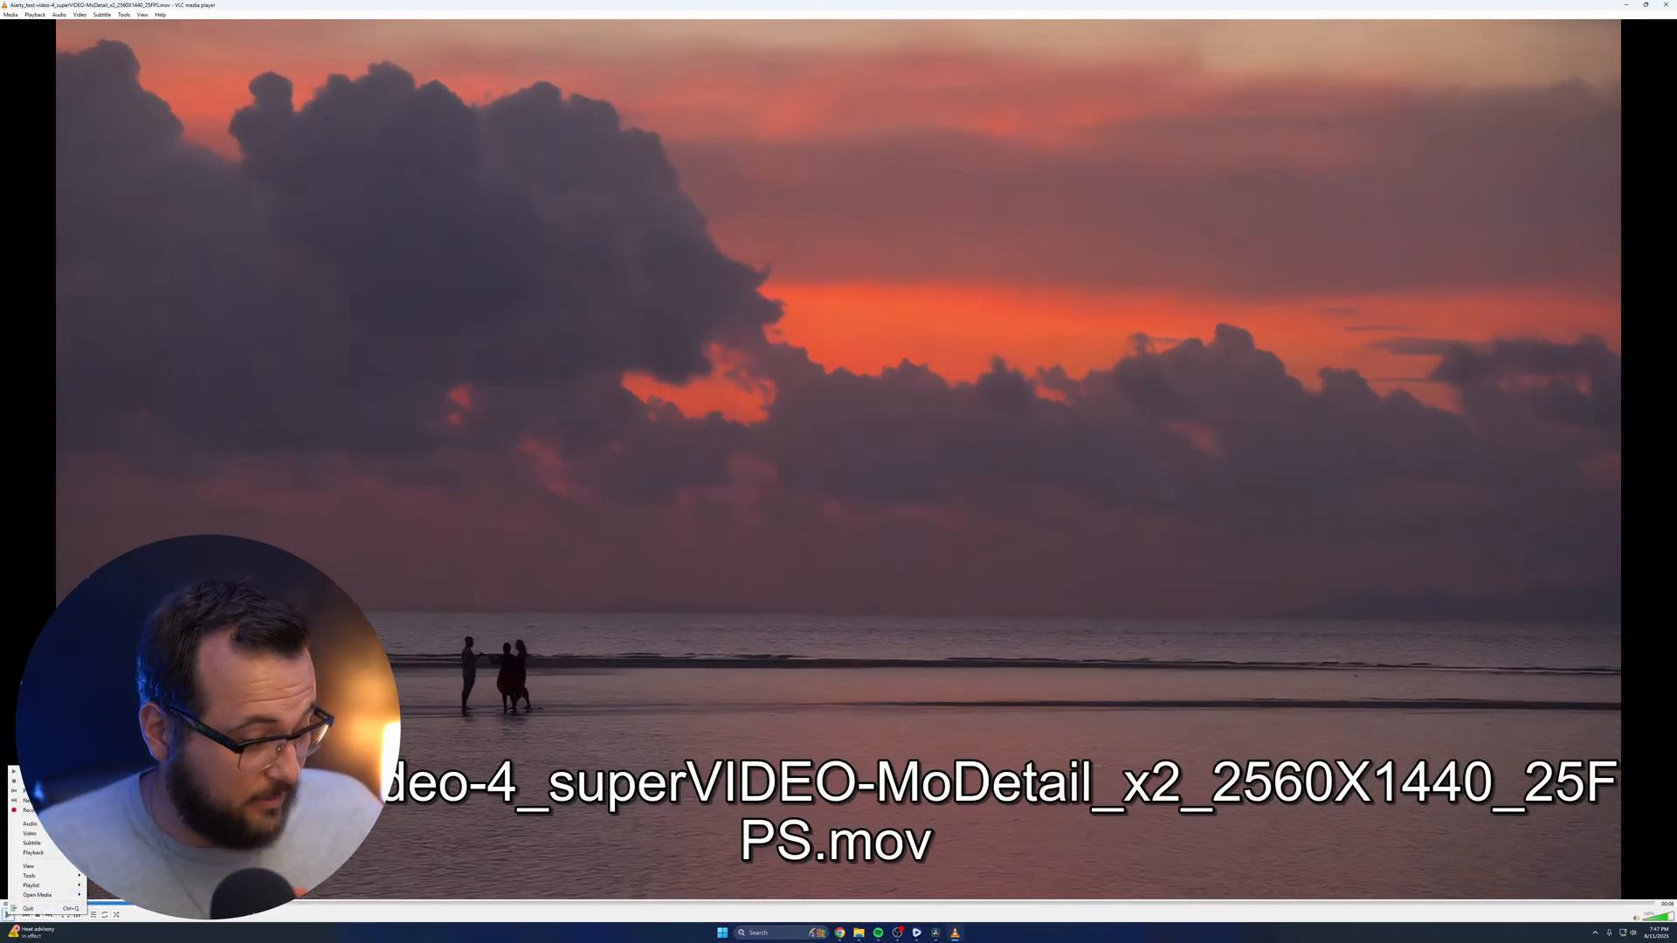
pyautogui.click(8, 914)
pyautogui.click(8, 915)
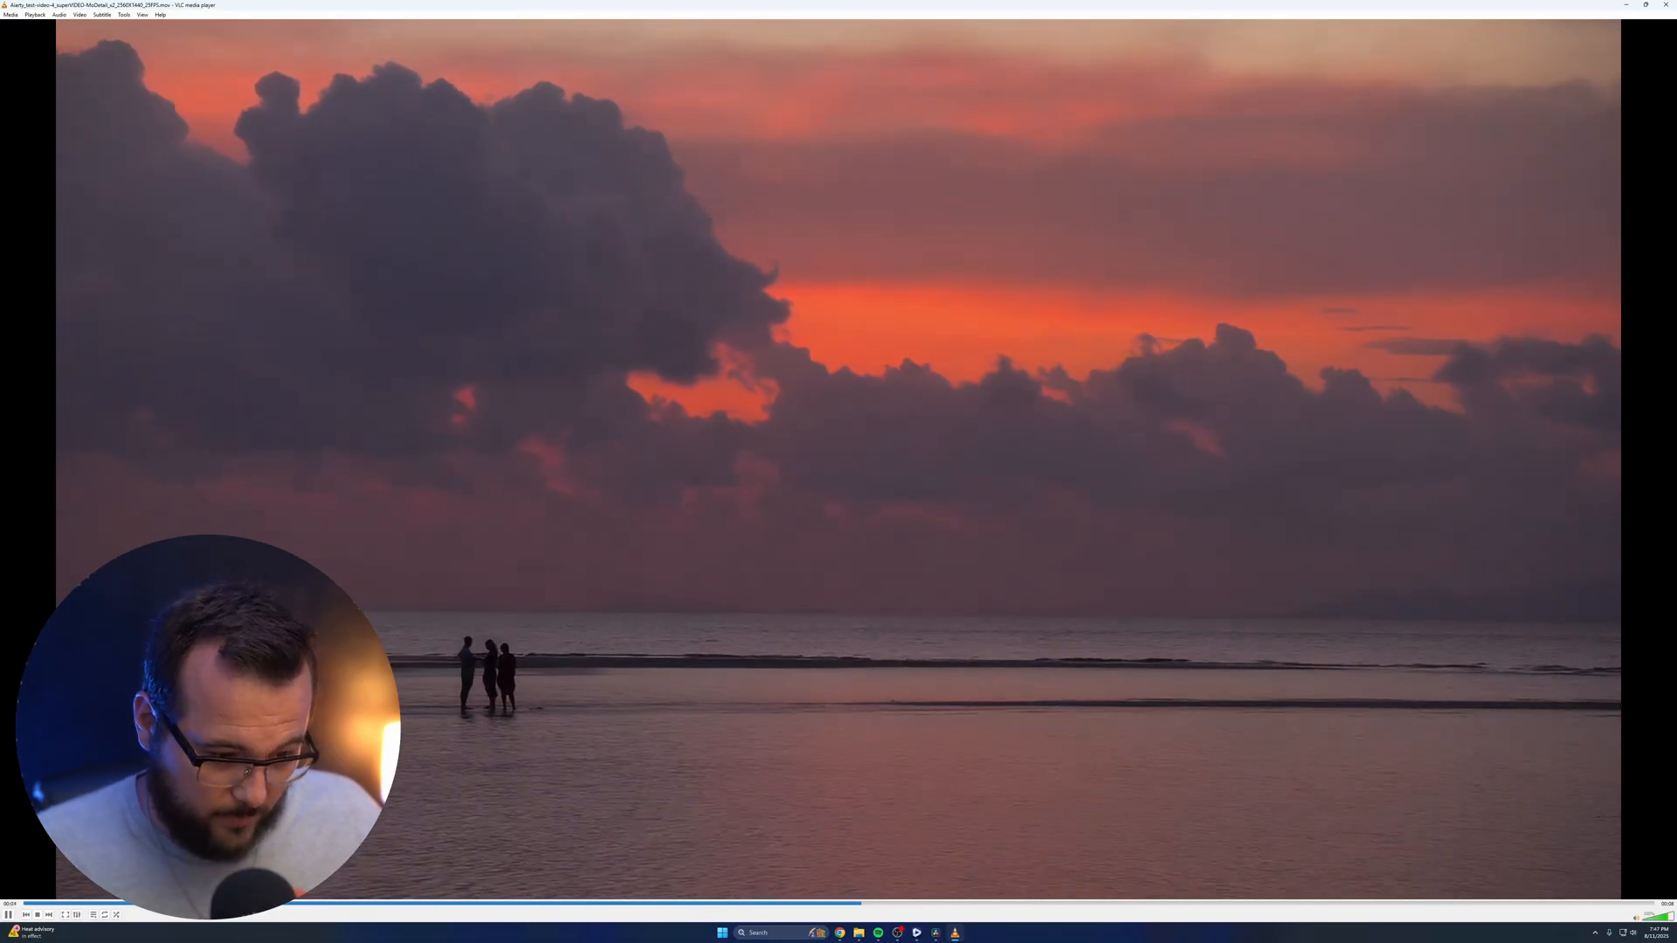
pyautogui.press('space')
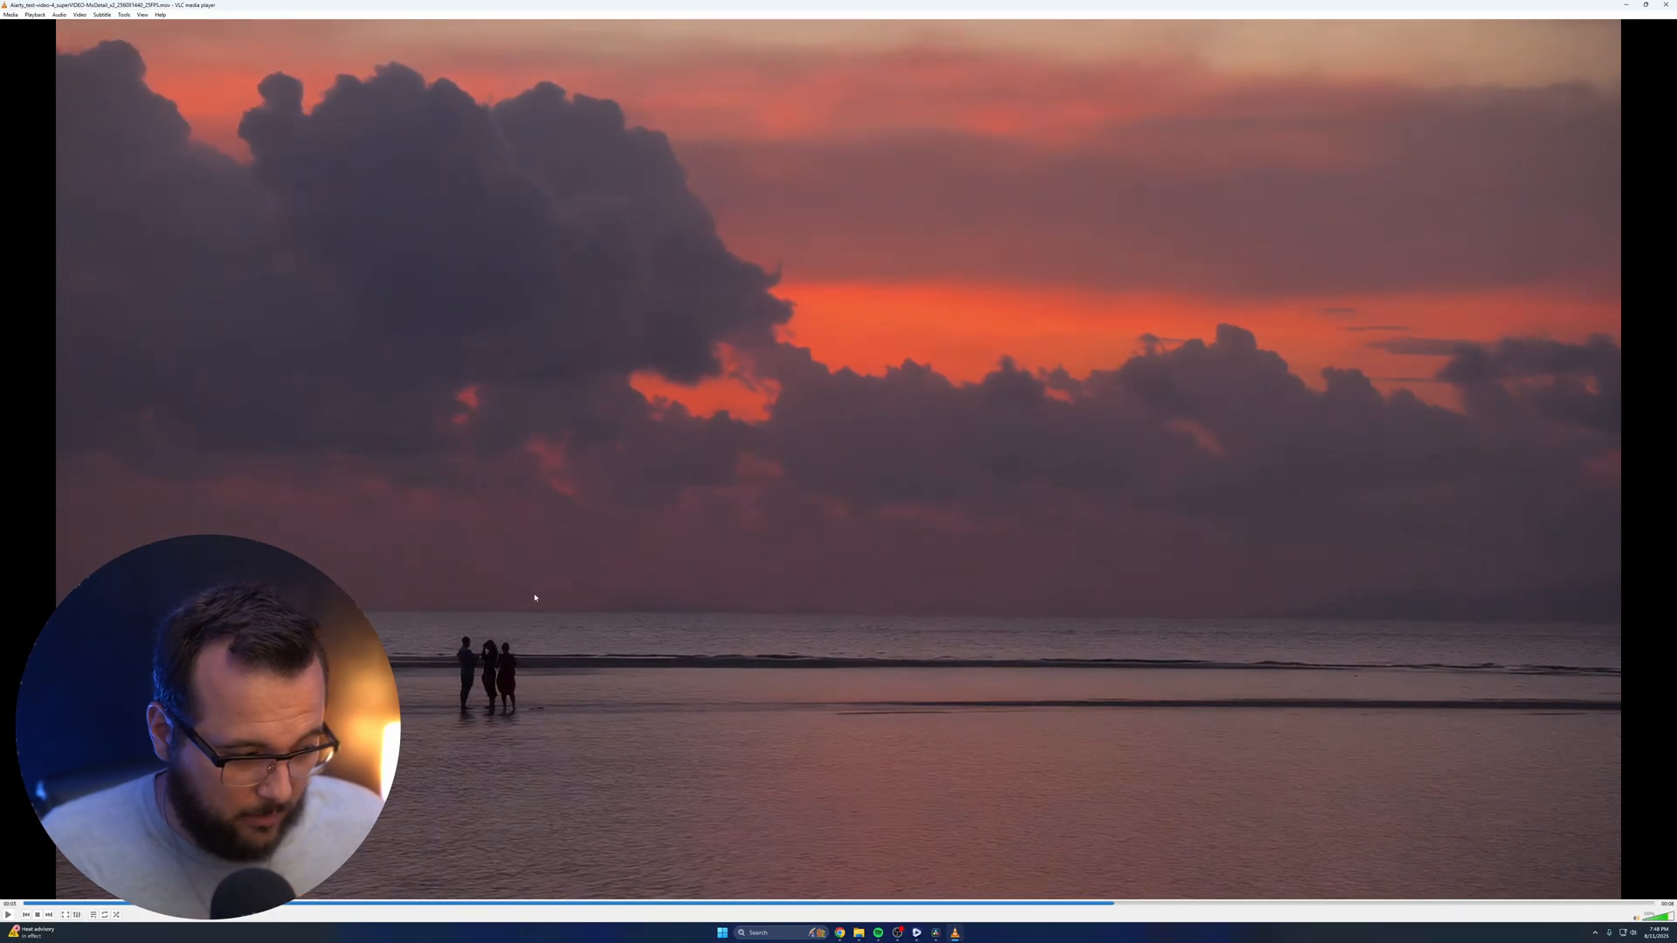
# Switch to DaVinci Resolve, import test-video-4.mp4 from the Denoise folder, and place it after the rose clip on the timeline
pyautogui.click(938, 934)
pyautogui.moveTo(1315, 715); pyautogui.dragTo(899, 679)
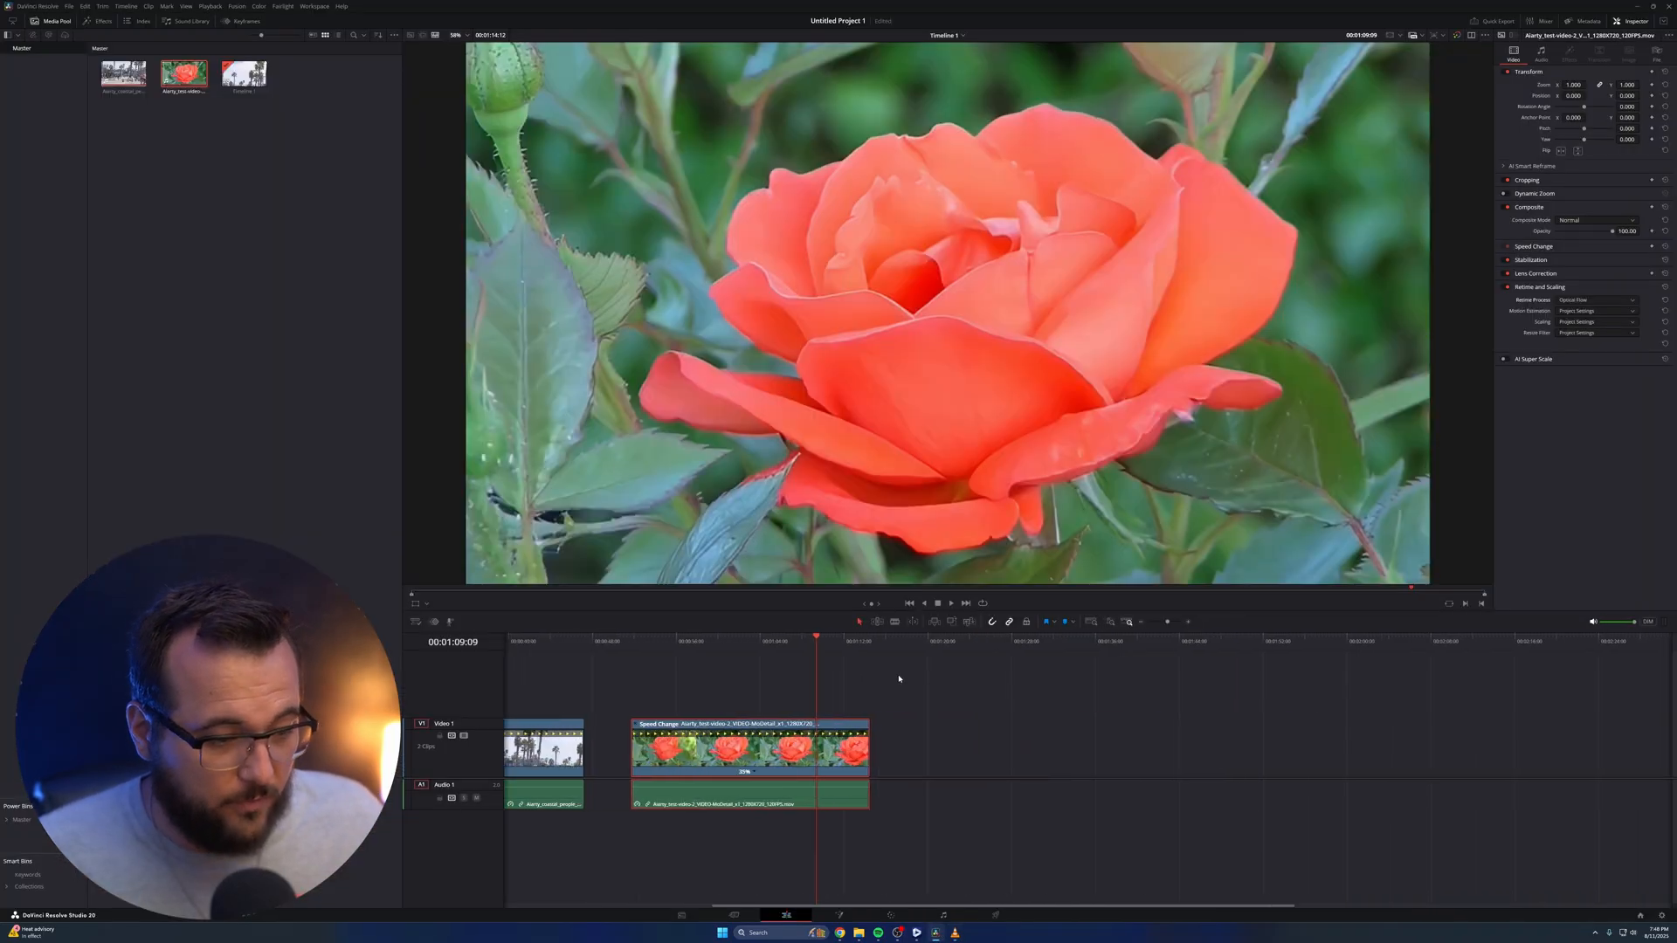
pyautogui.click(911, 641)
pyautogui.moveTo(858, 933)
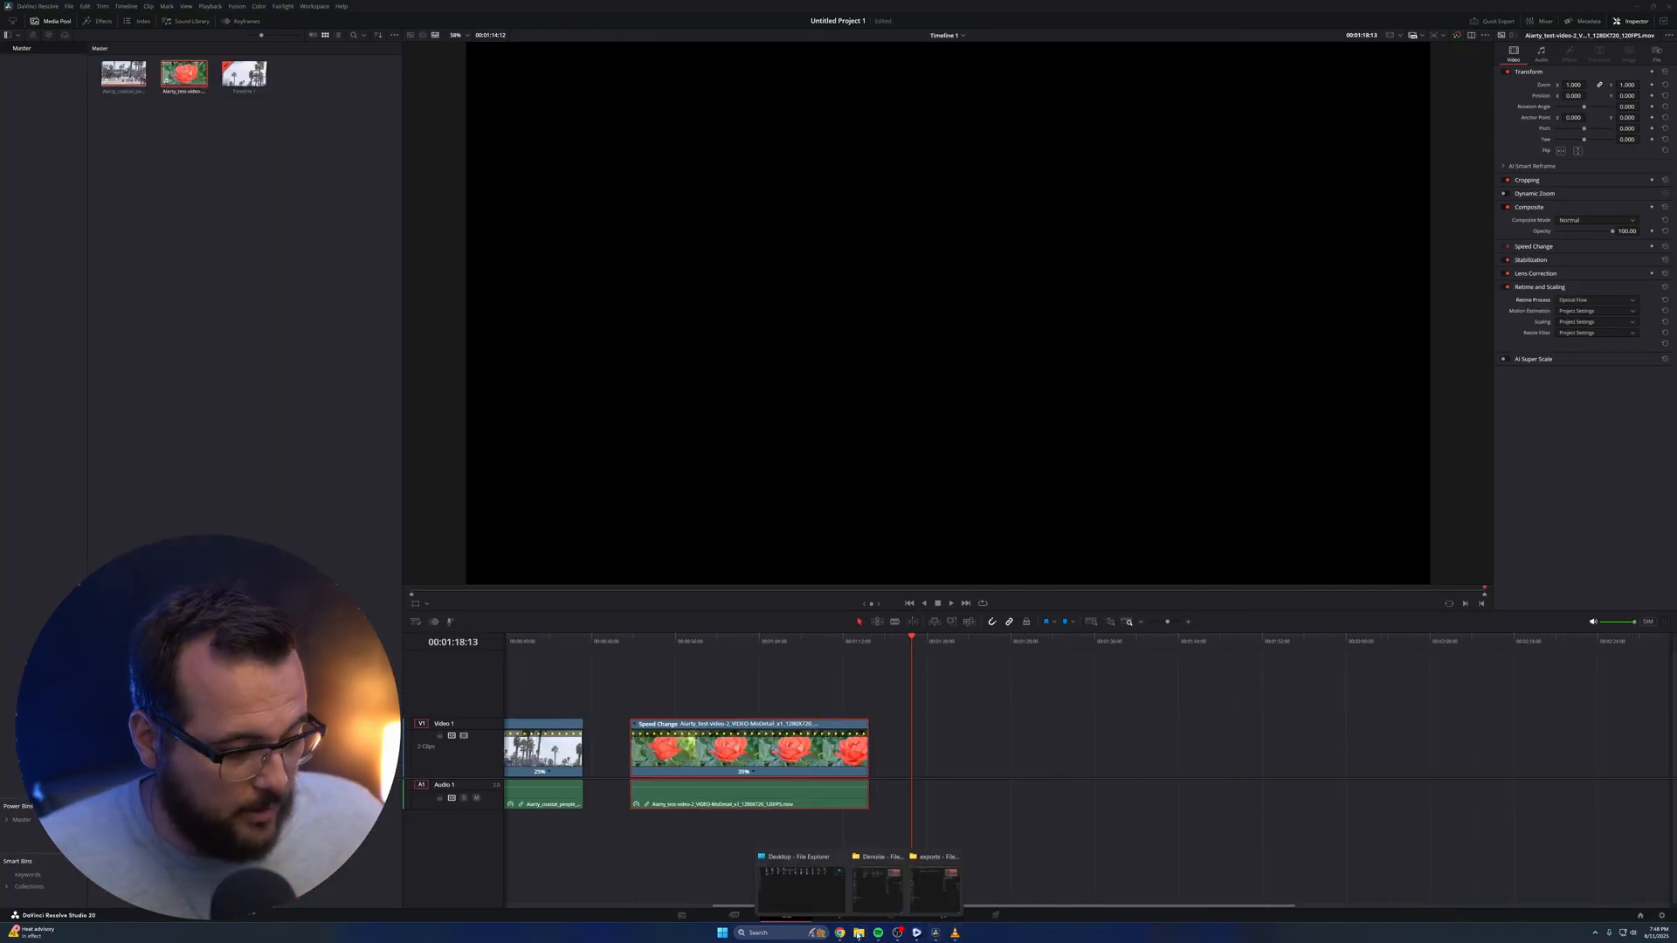
pyautogui.click(878, 891)
pyautogui.moveTo(1060, 215); pyautogui.dragTo(296, 251)
pyautogui.moveTo(245, 74); pyautogui.dragTo(966, 751)
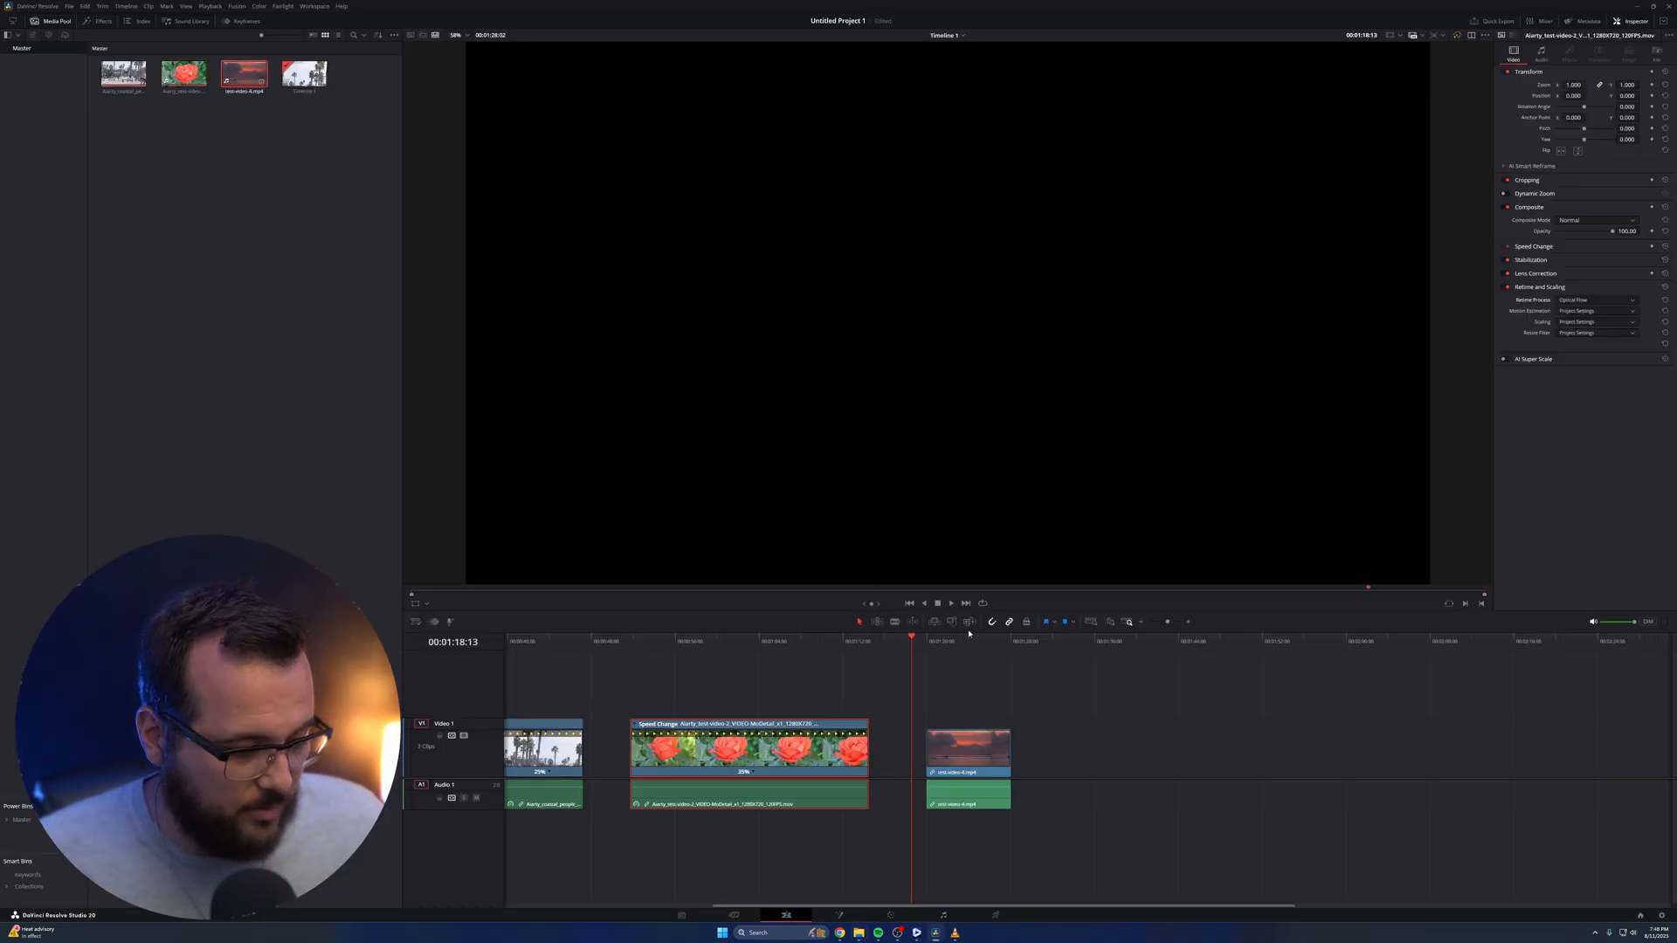
# Scrub into the sunset clip and inspect the noise in its clouds and orange sky up close
pyautogui.moveTo(951, 641); pyautogui.dragTo(981, 643)
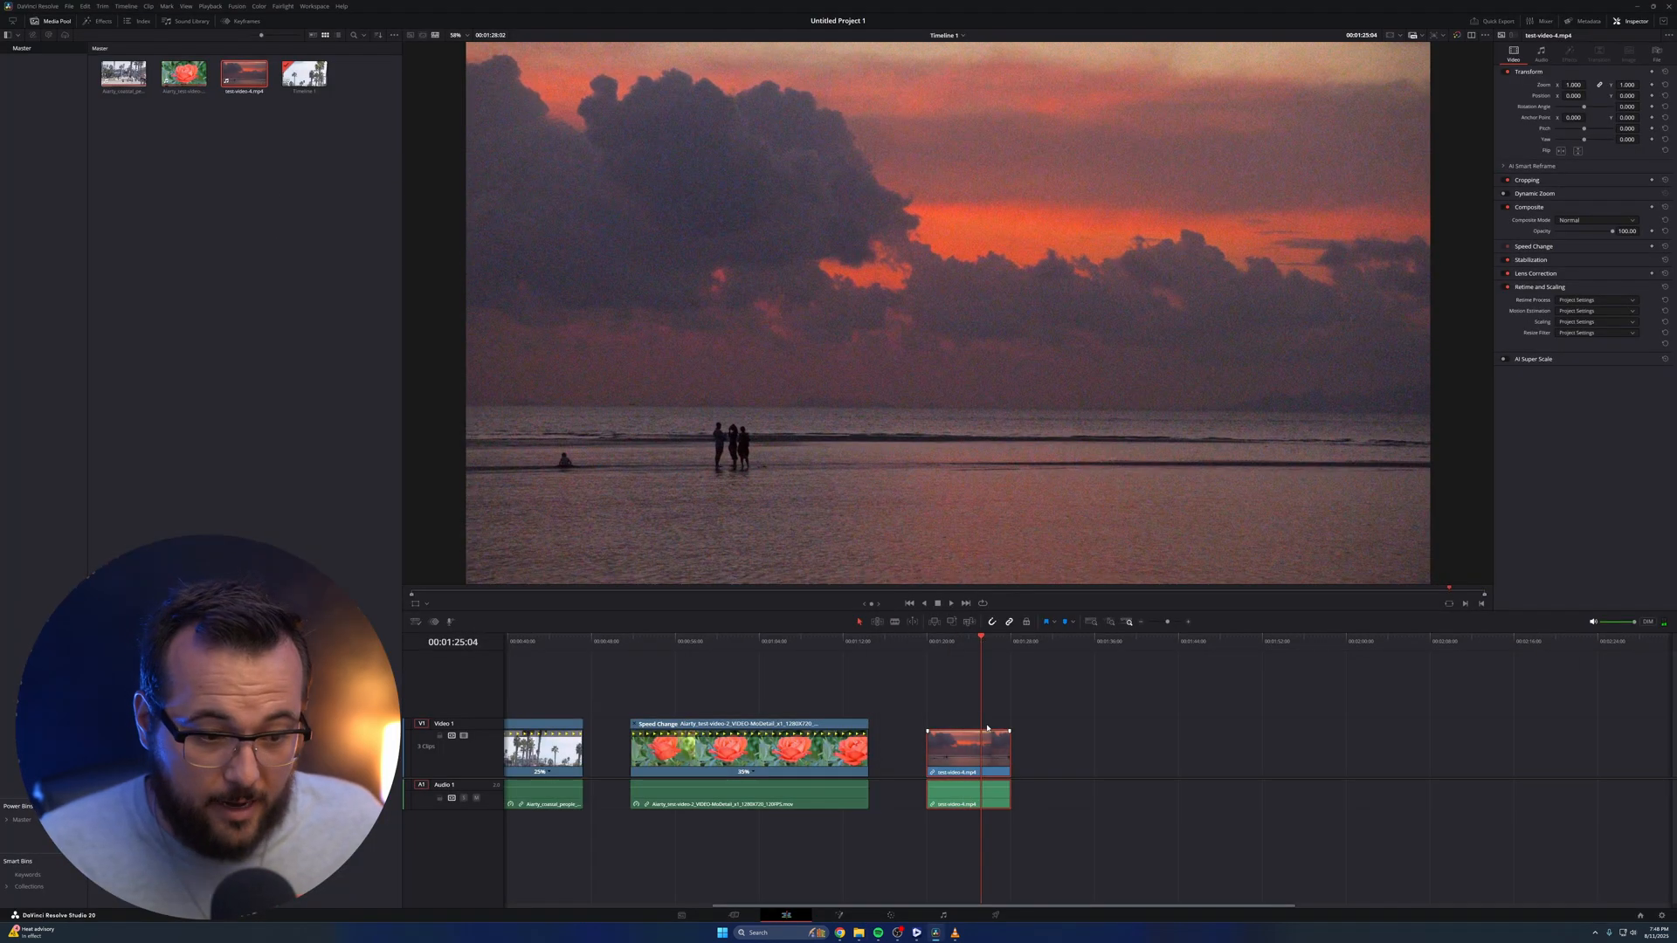
pyautogui.scroll(10, 1086, 292)
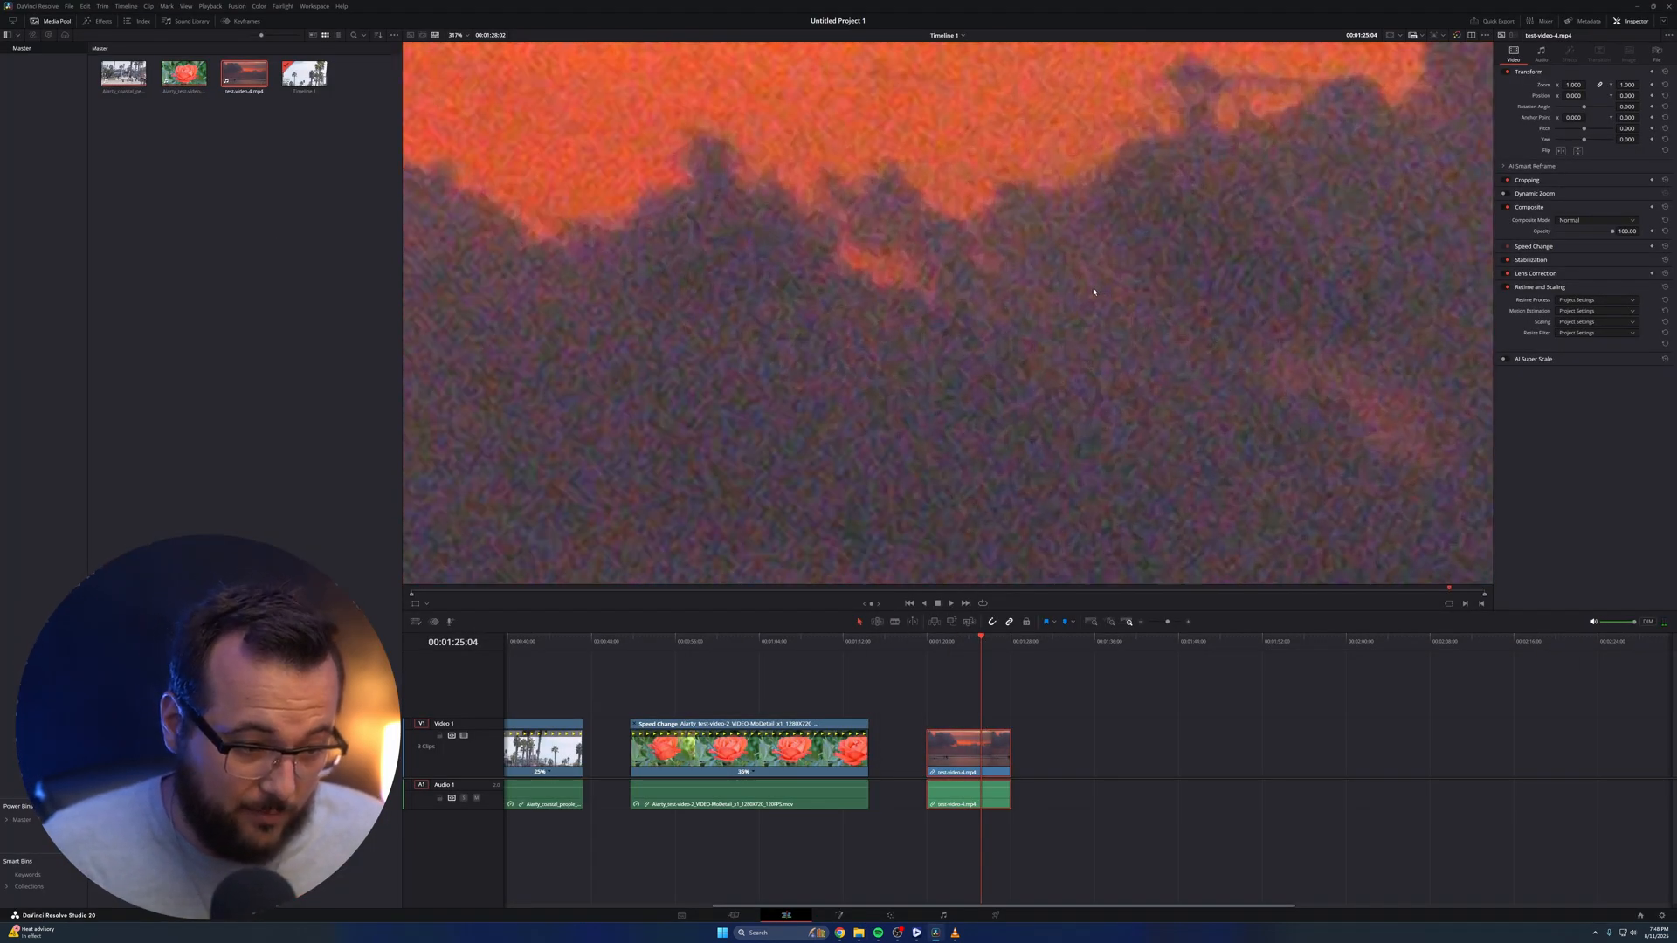
pyautogui.scroll(5, 1085, 276)
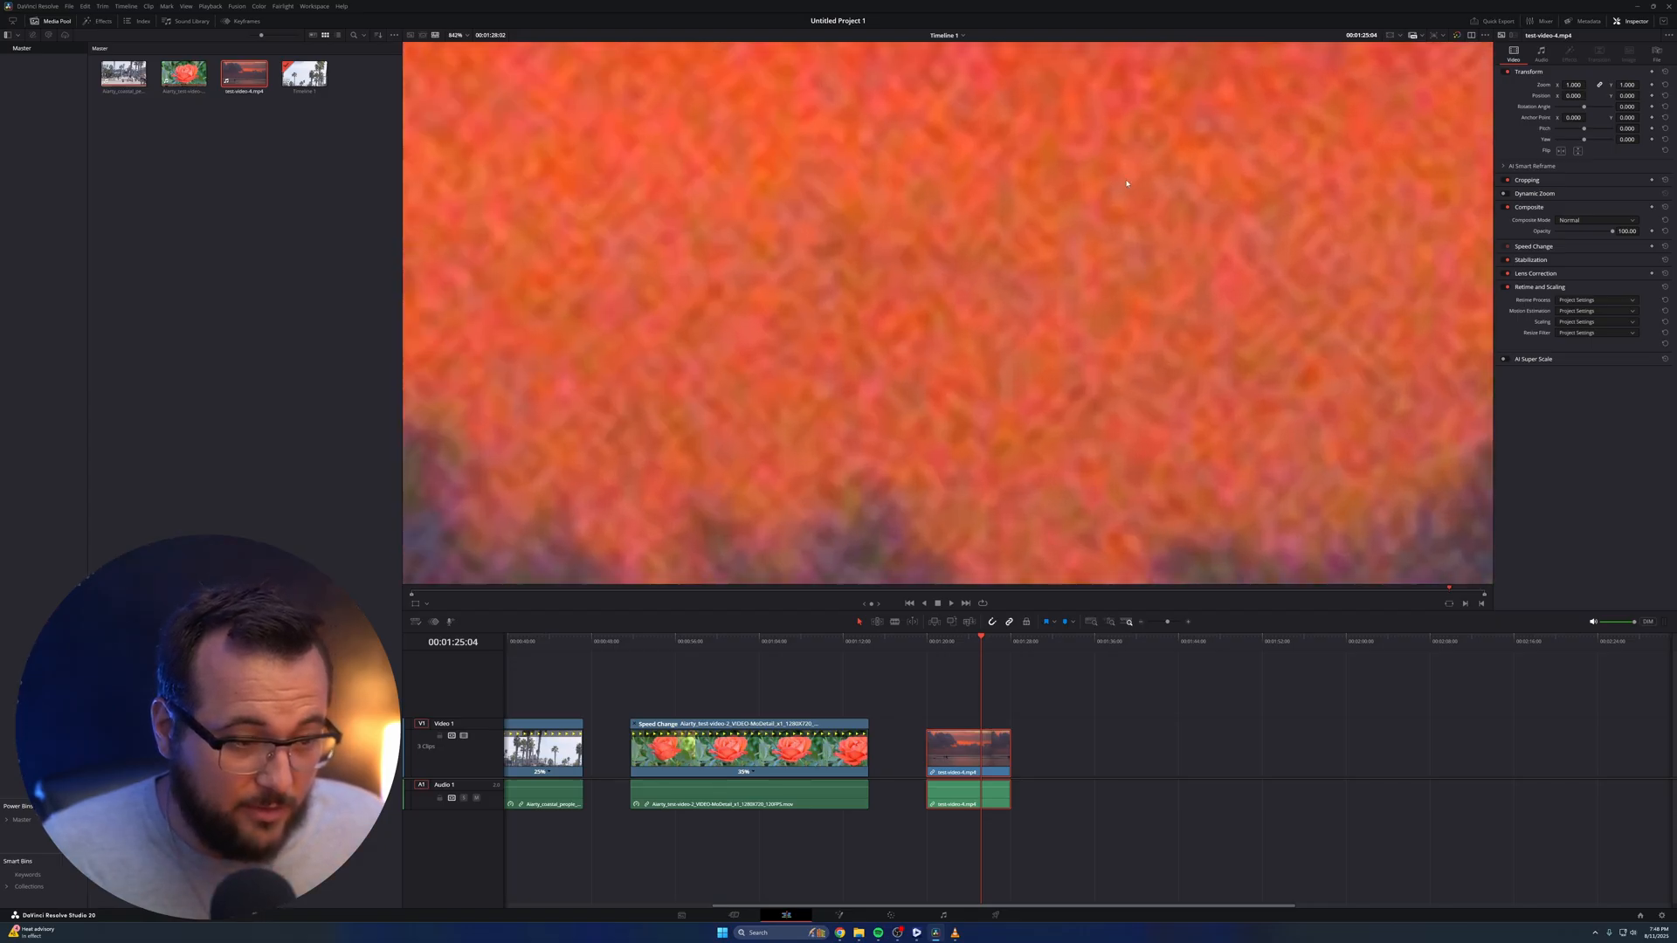
pyautogui.scroll(-2, 1139, 221)
pyautogui.hotkey('shift', 'z')
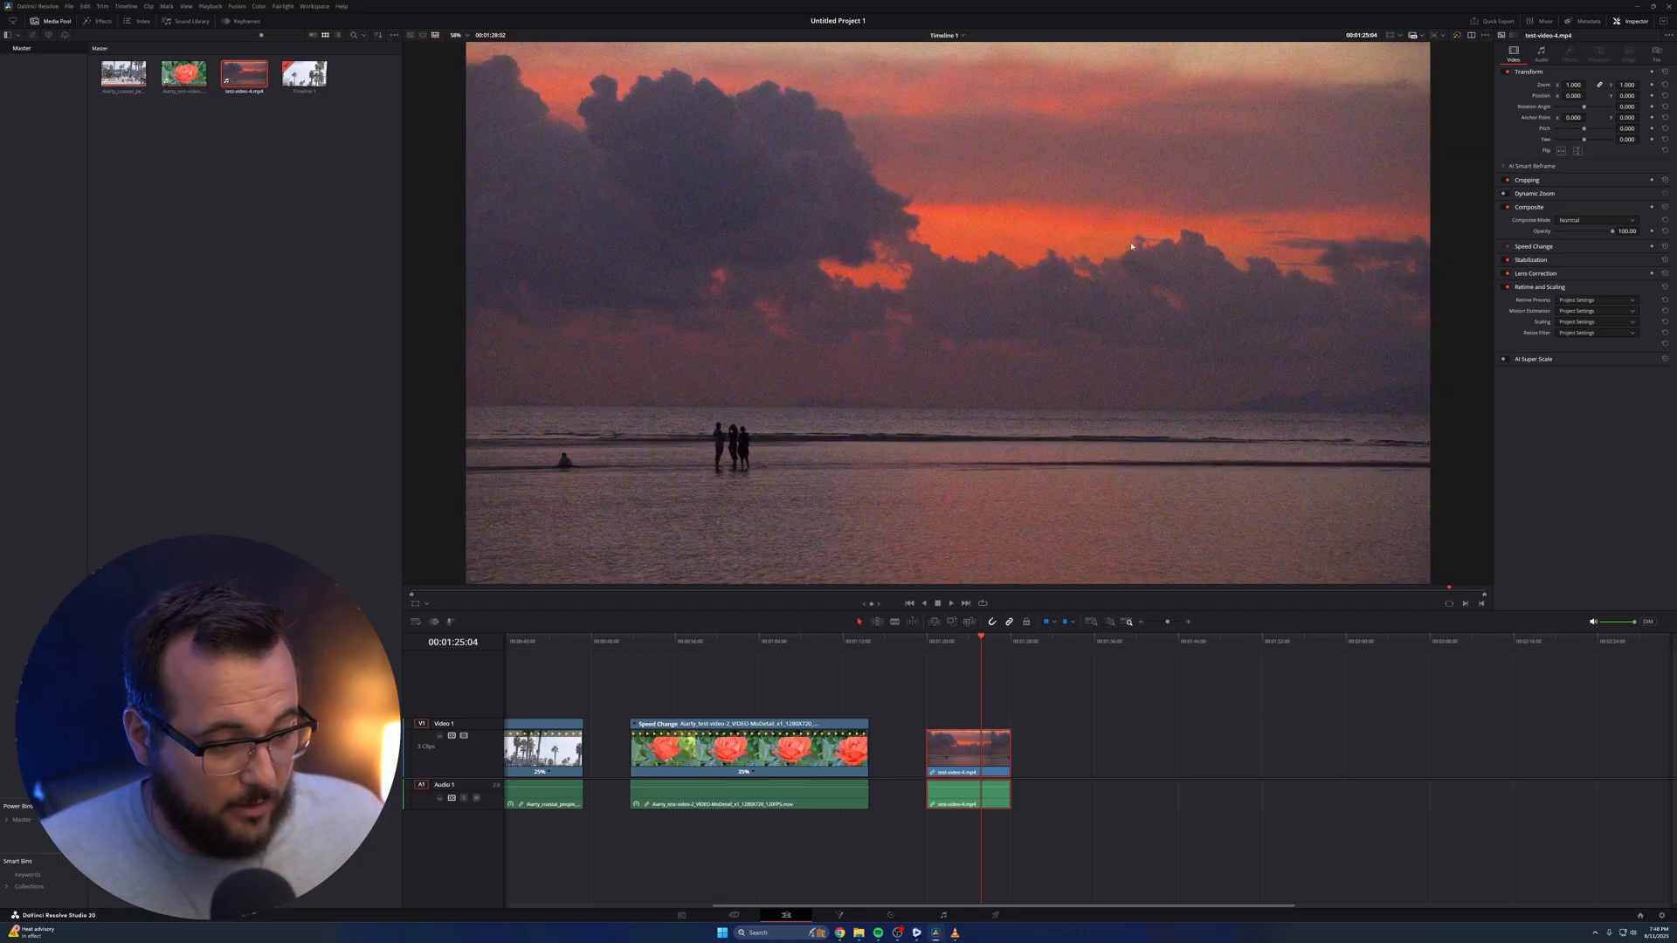
# Bring the sunset clip into the Color page, magnify its noisy clouds, and show the noise reduction controls
pyautogui.hotkey('shift', '6')
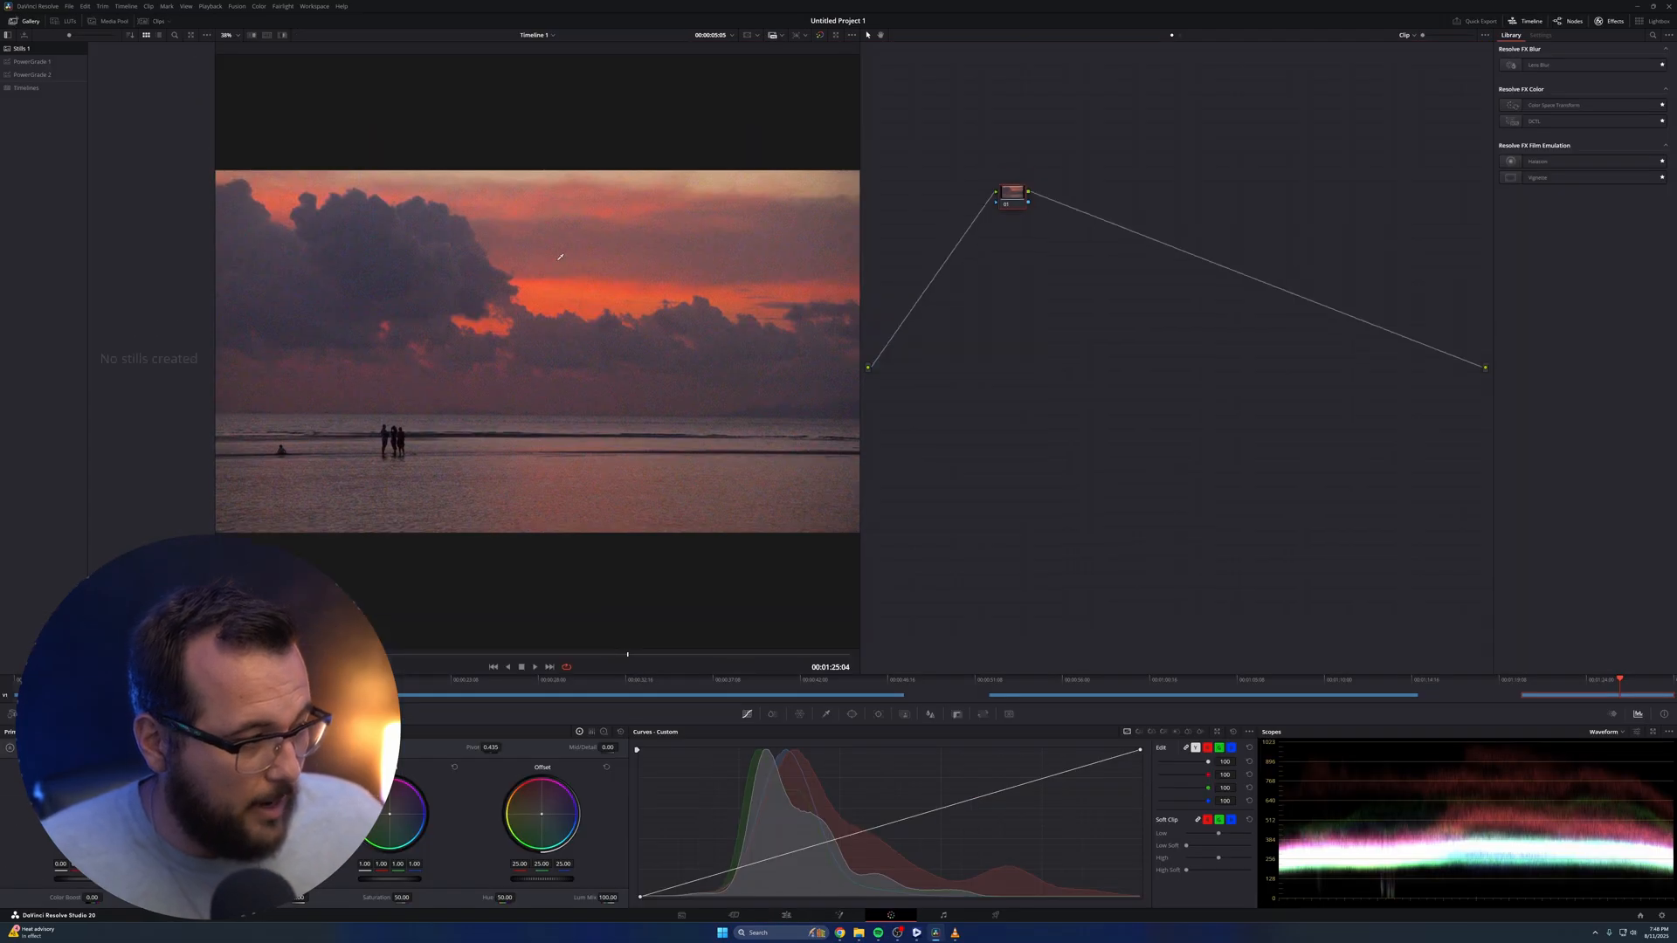
pyautogui.scroll(4, 439, 348)
pyautogui.scroll(2, 591, 354)
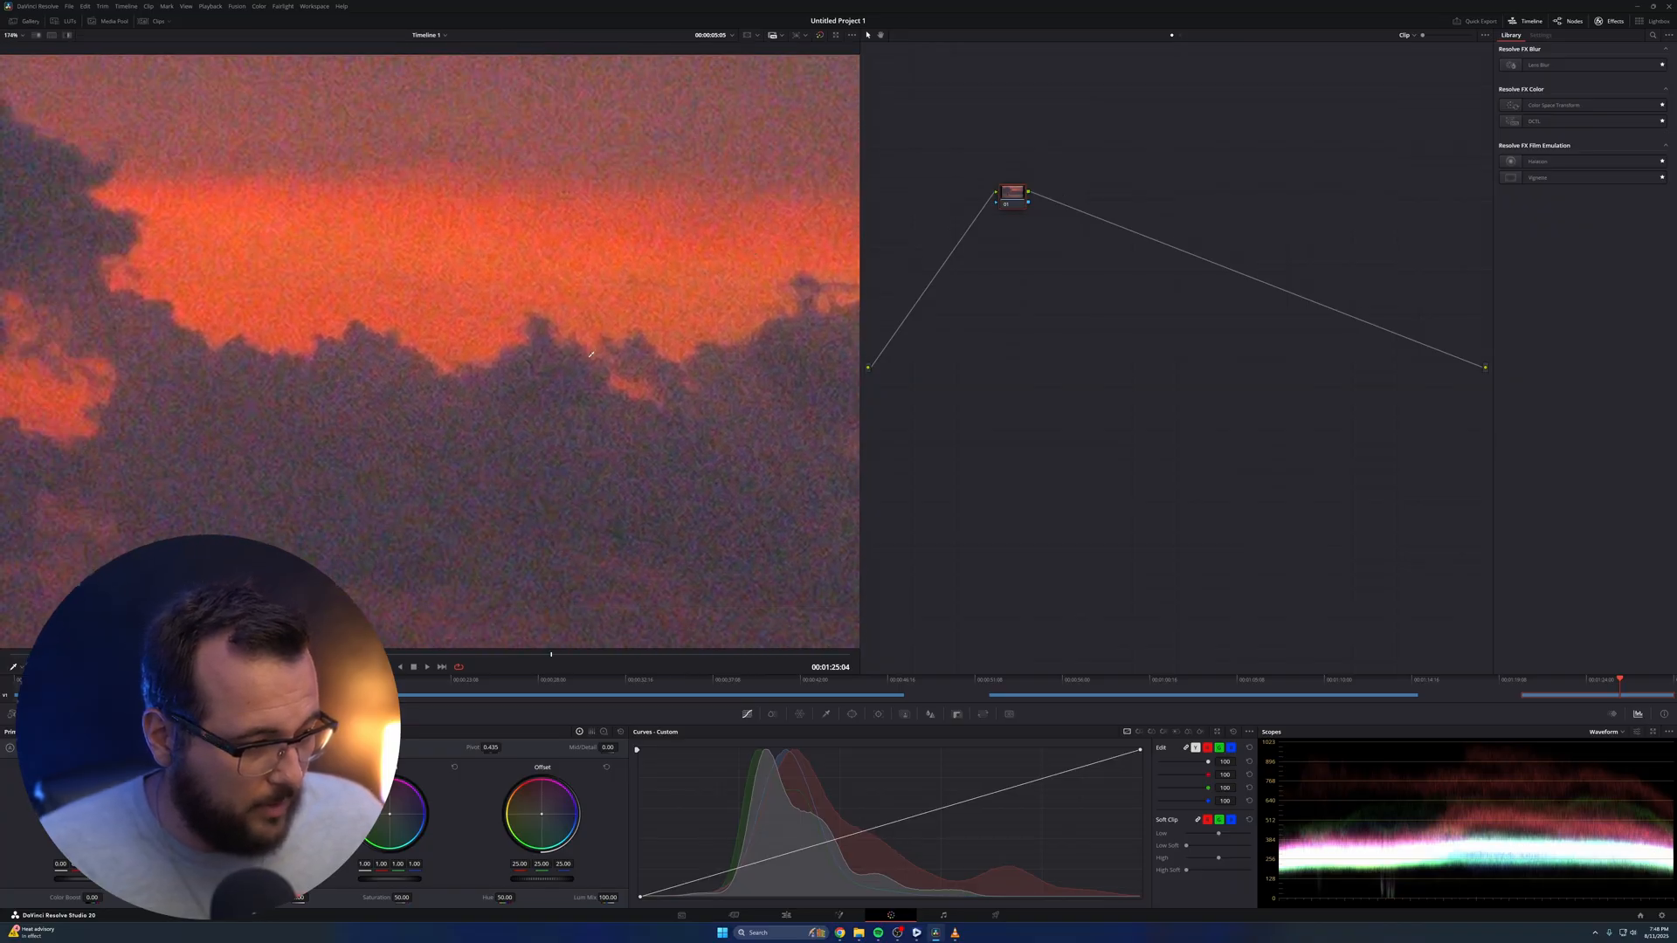
pyautogui.click(143, 714)
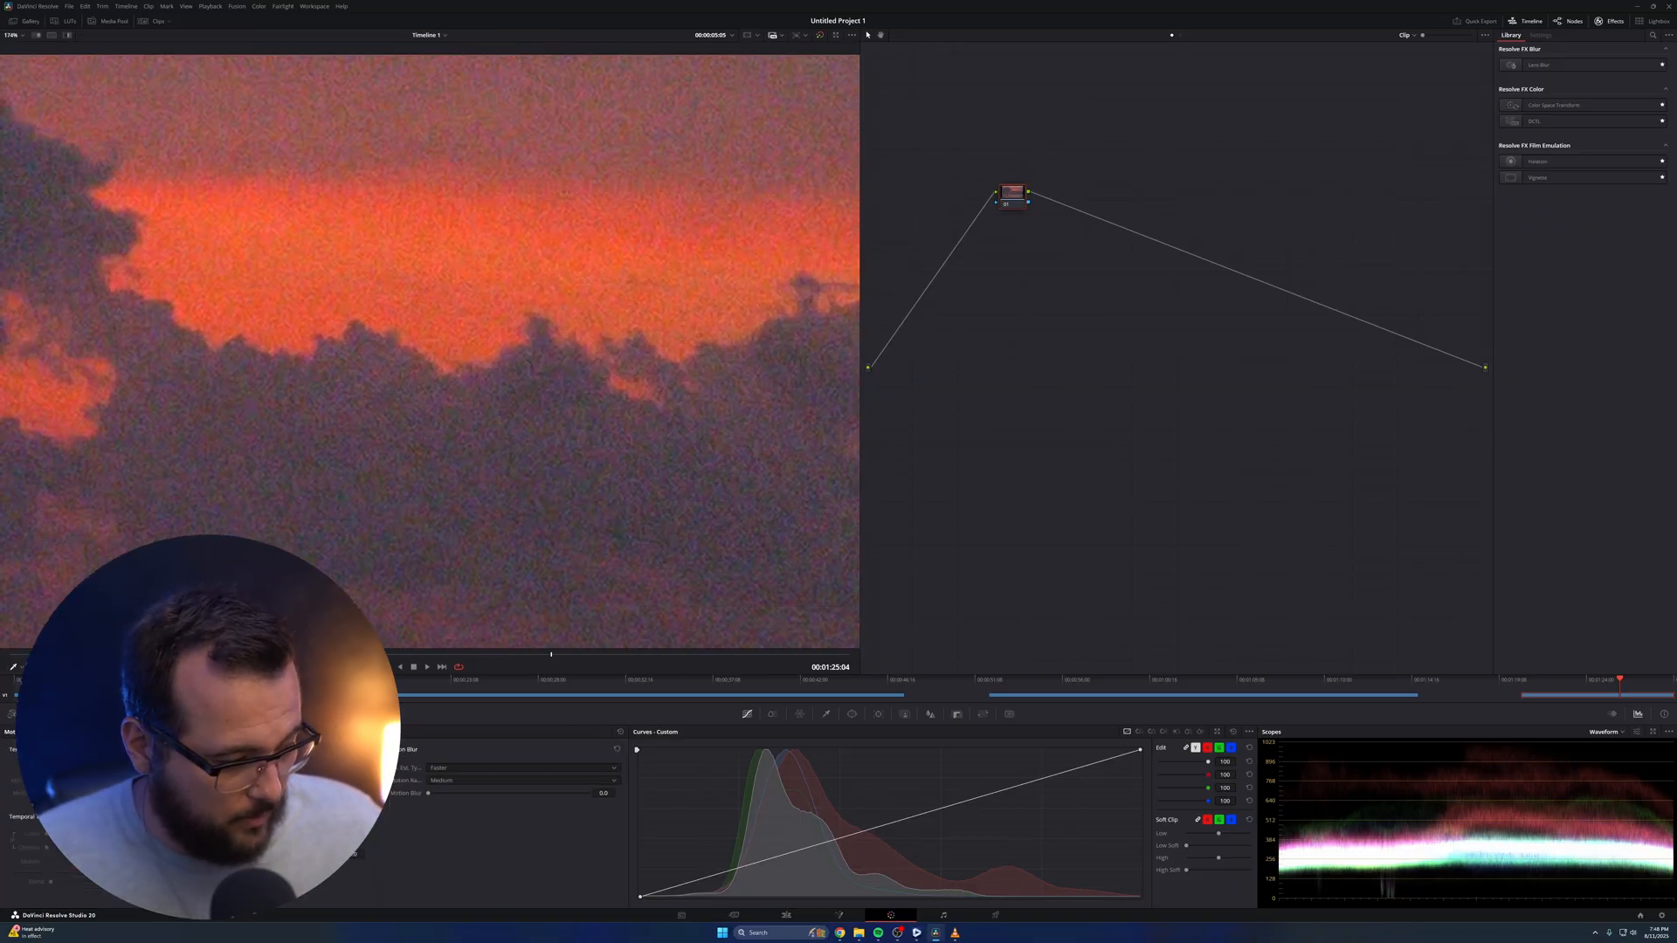
pyautogui.scroll(-10, 542, 411)
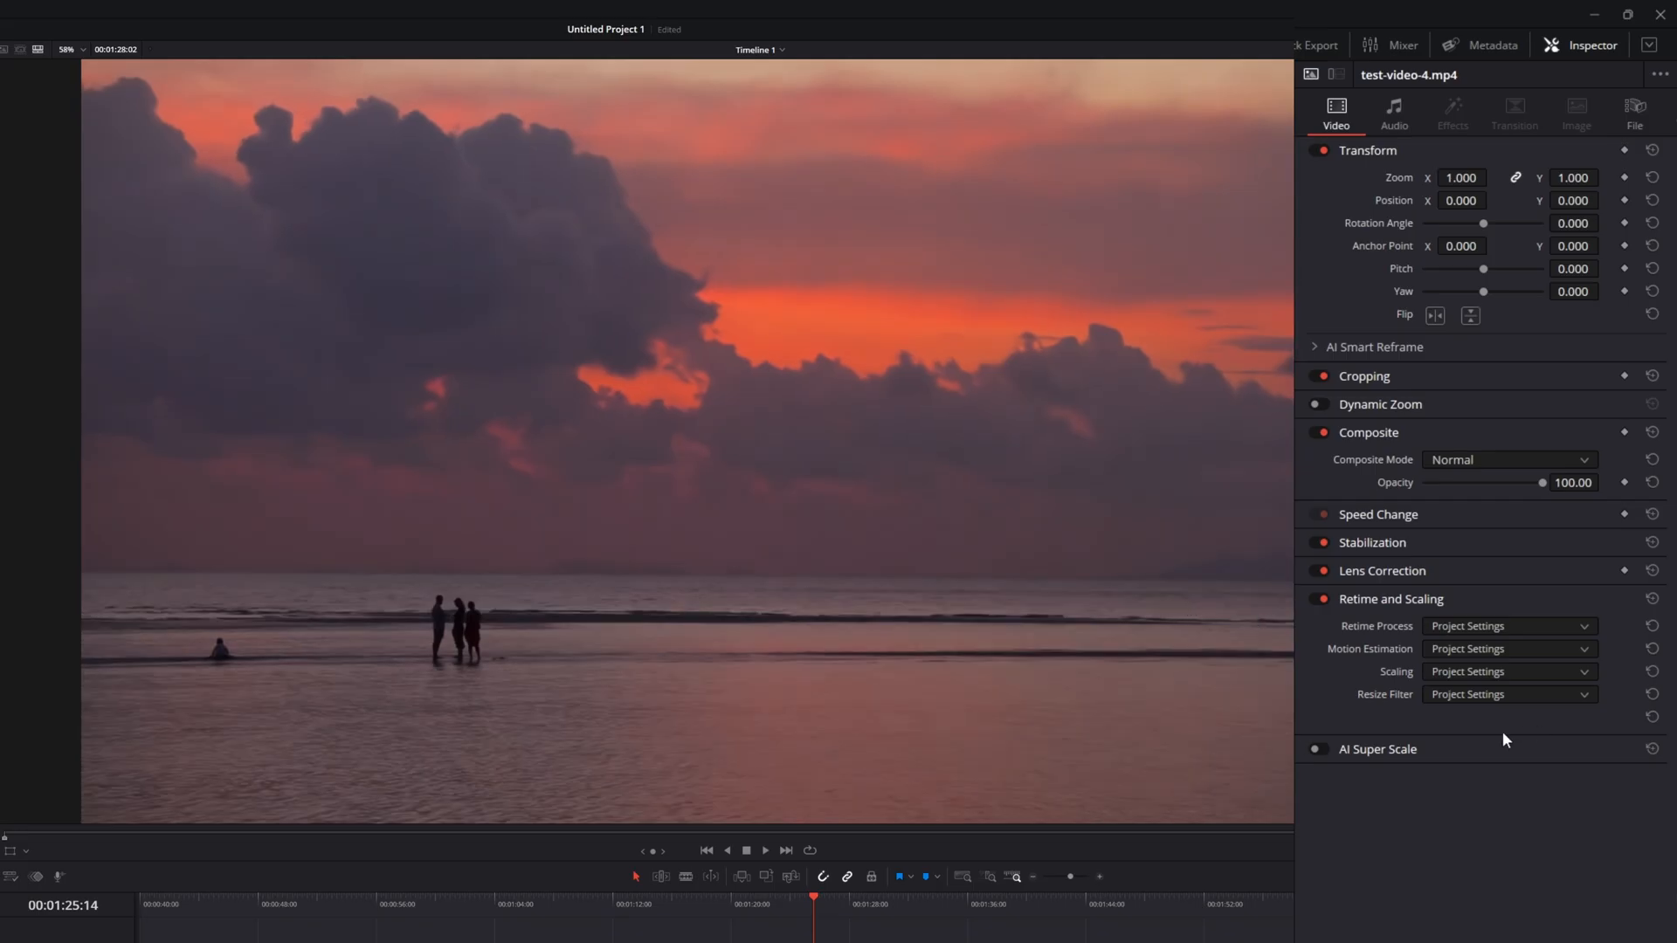
# Enable AI Super Scale on test-video-4.mp4 with 2x NVIDIA RTX Video at Ultra quality
pyautogui.click(1316, 751)
pyautogui.click(1449, 779)
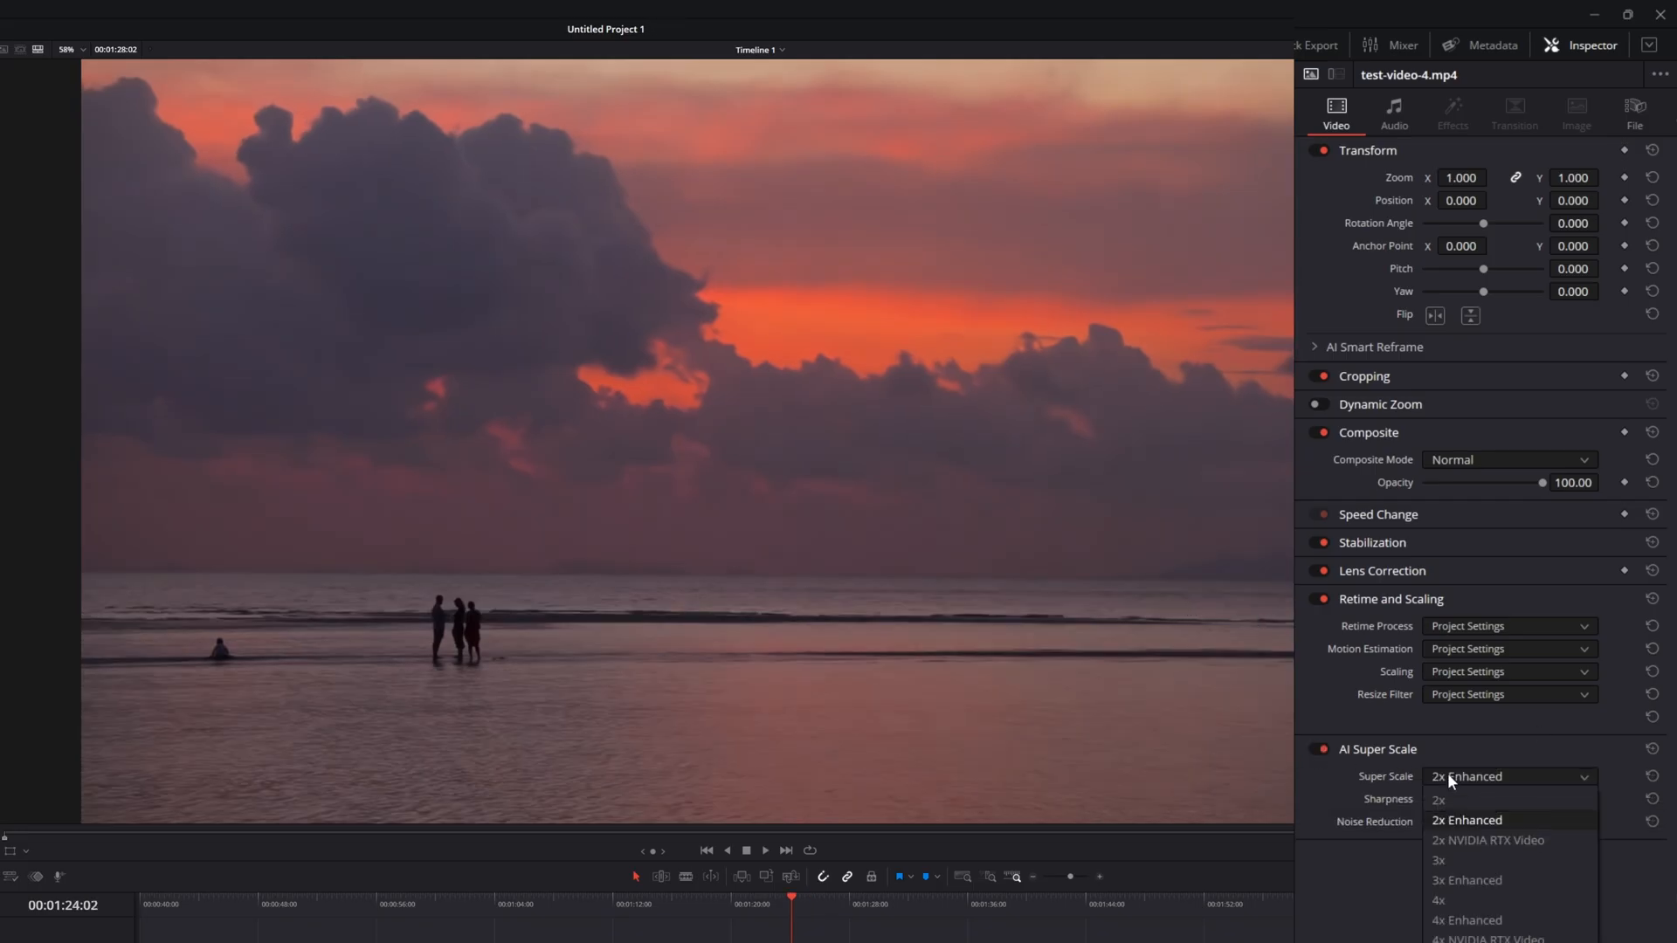
pyautogui.click(1478, 843)
pyautogui.click(1474, 800)
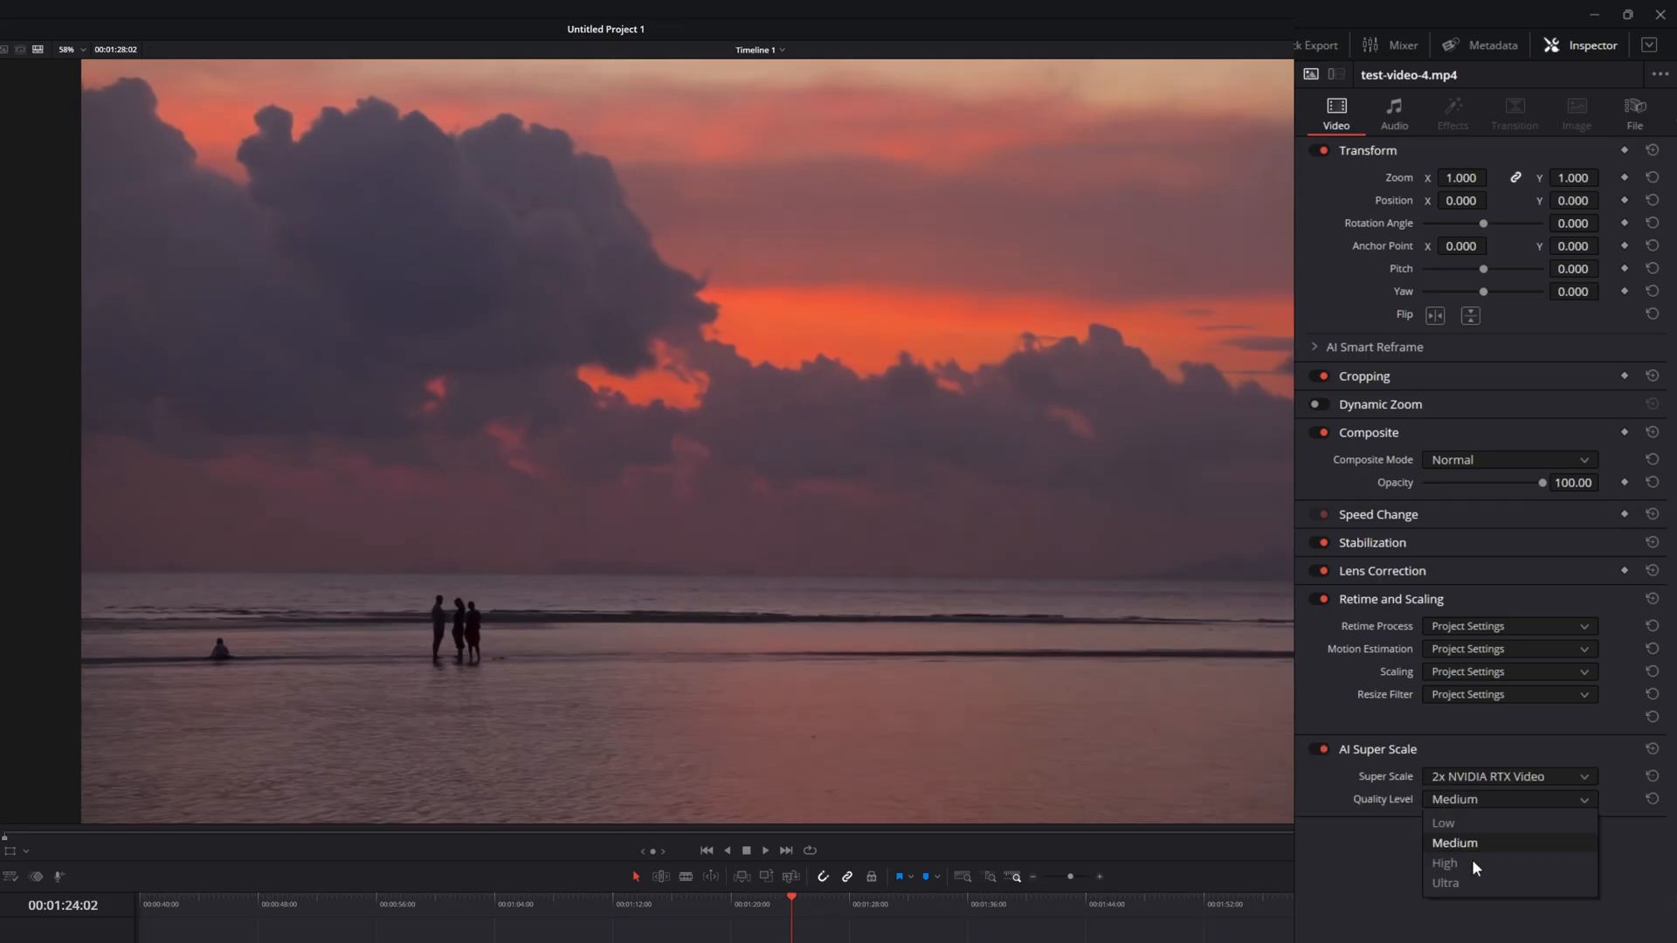
pyautogui.click(1469, 881)
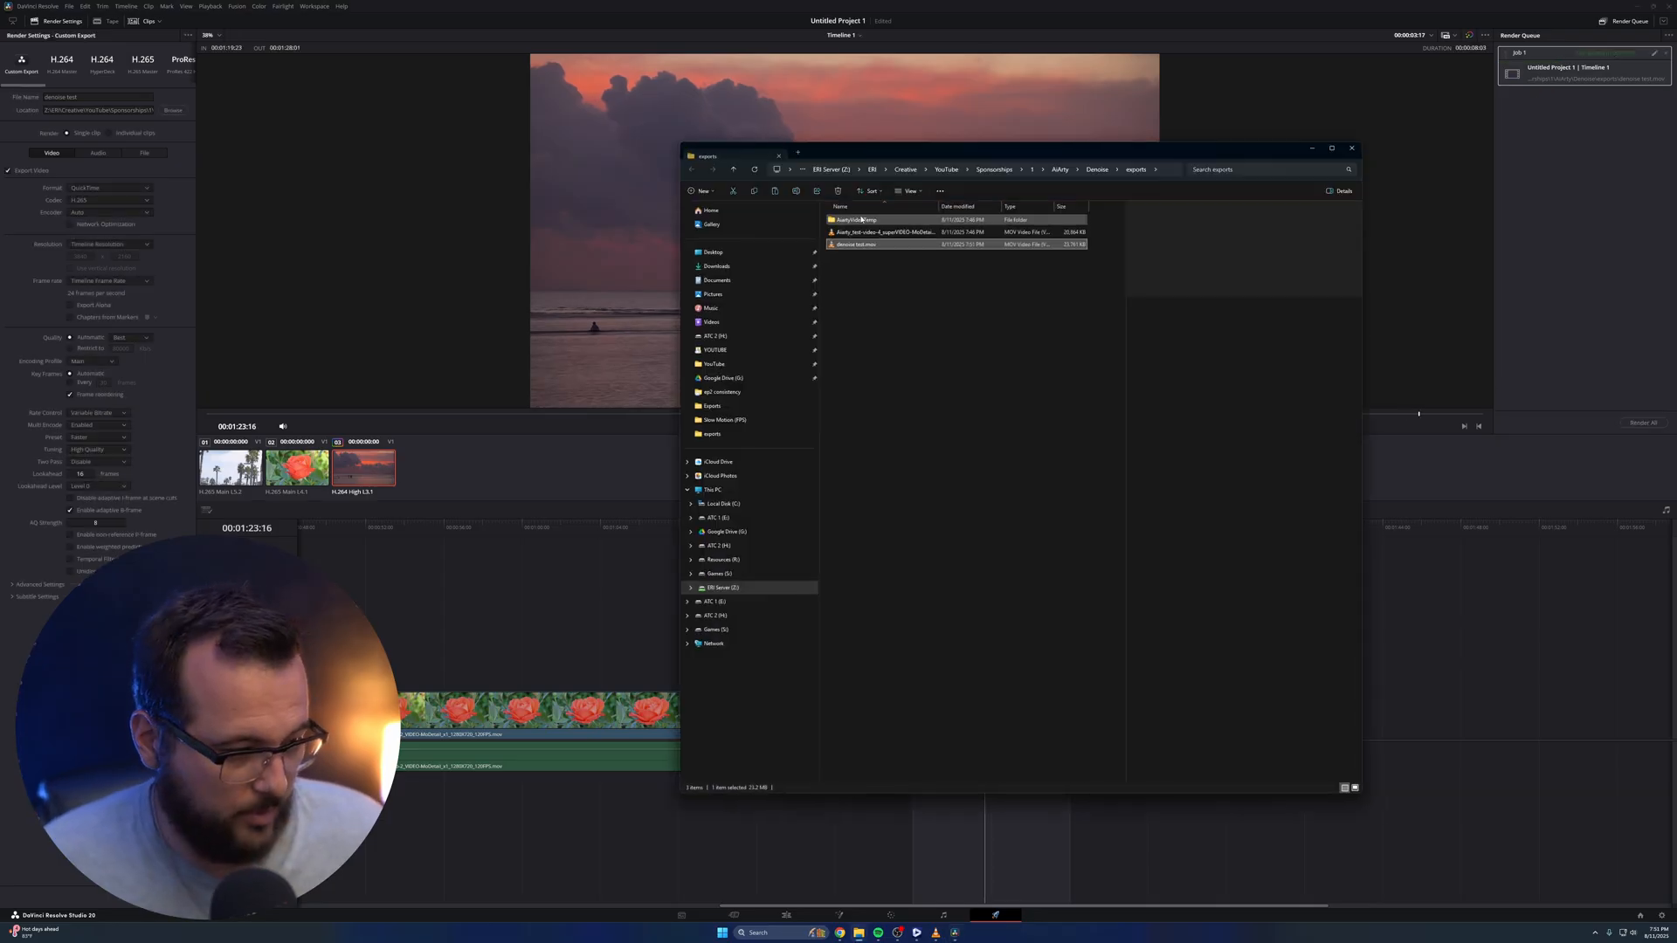
# Play the rendered denoise test.mov from the exports folder to examine Resolve's denoised result
pyautogui.doubleClick(874, 241)
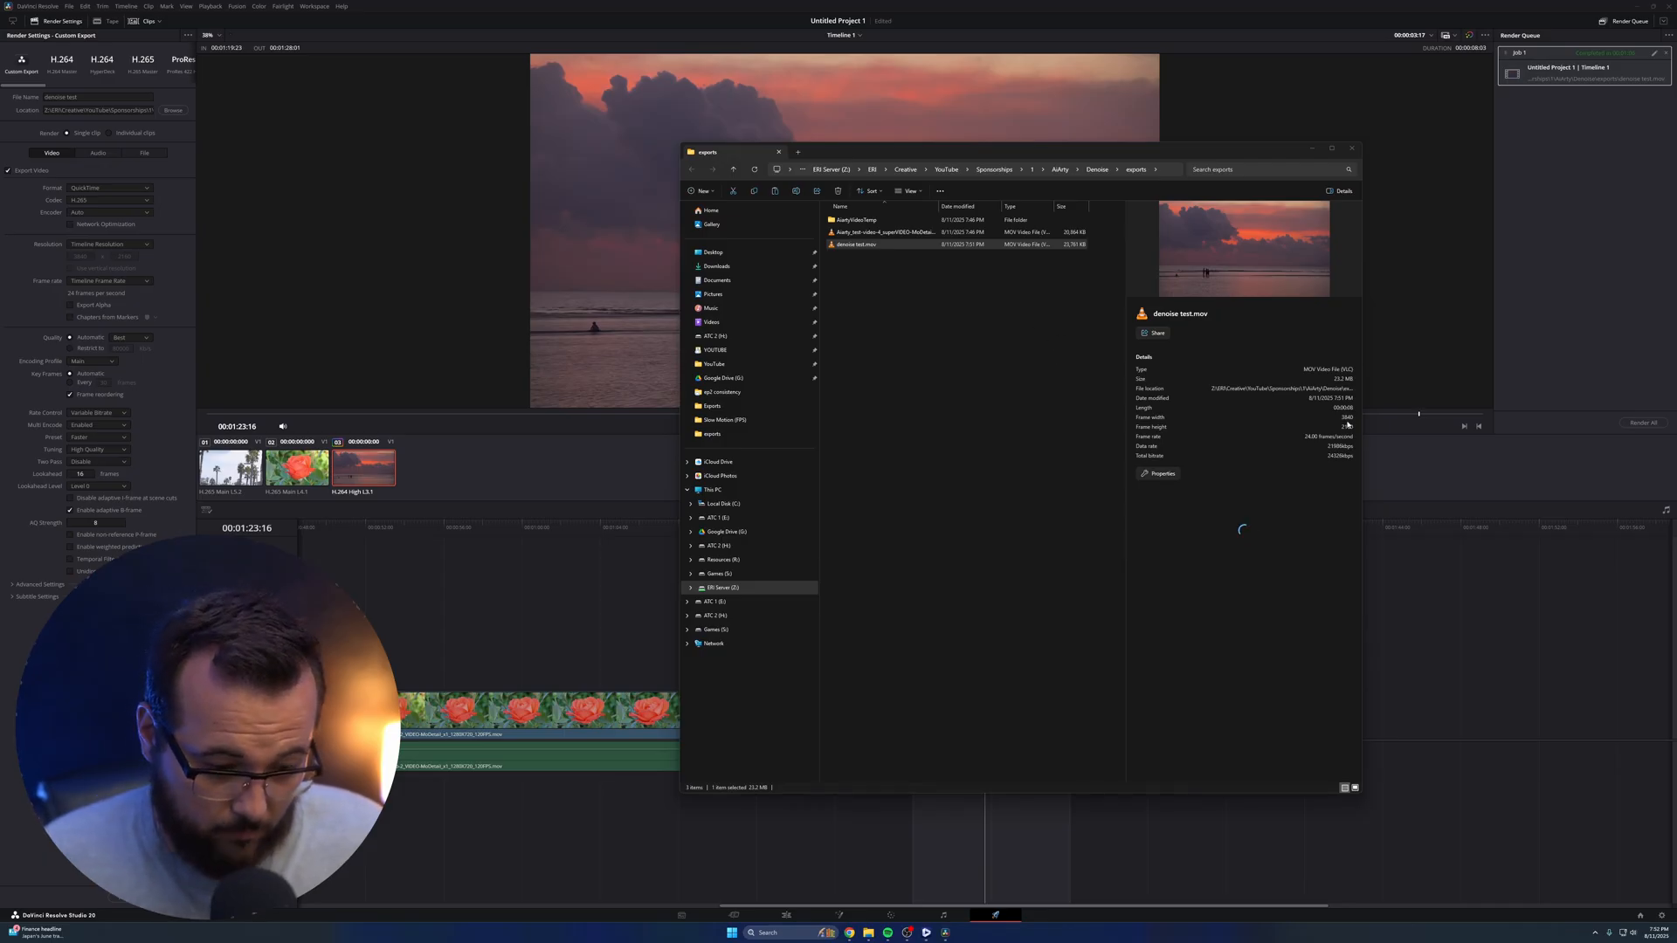
pyautogui.doubleClick(884, 247)
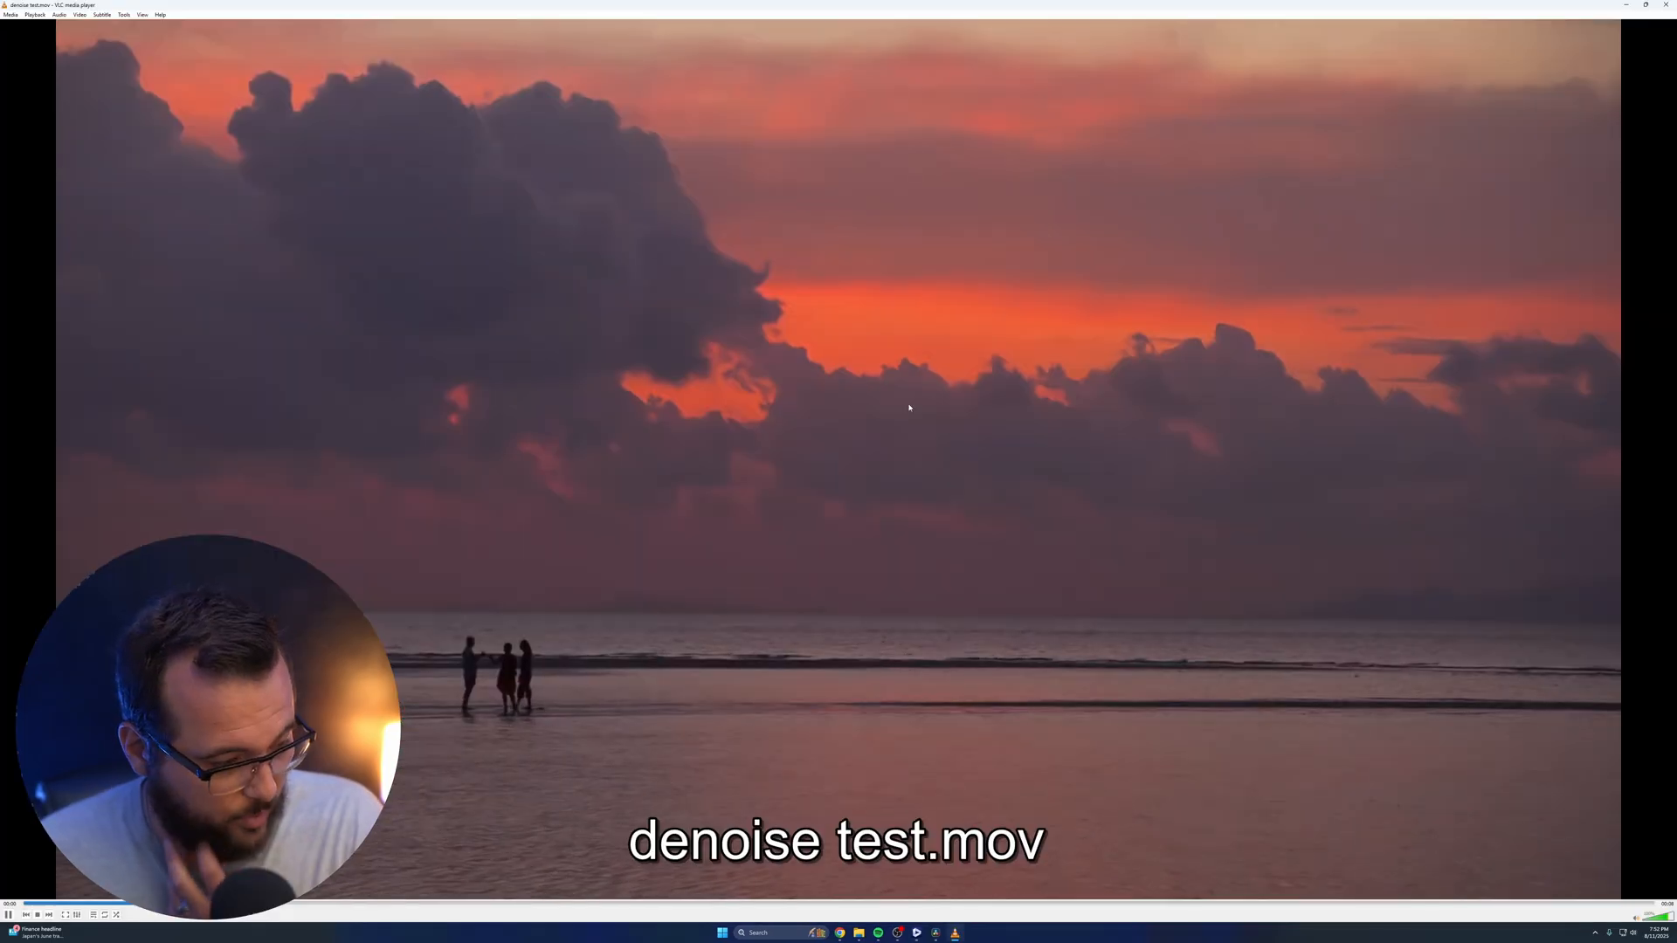
pyautogui.scroll(-20, 559, 648)
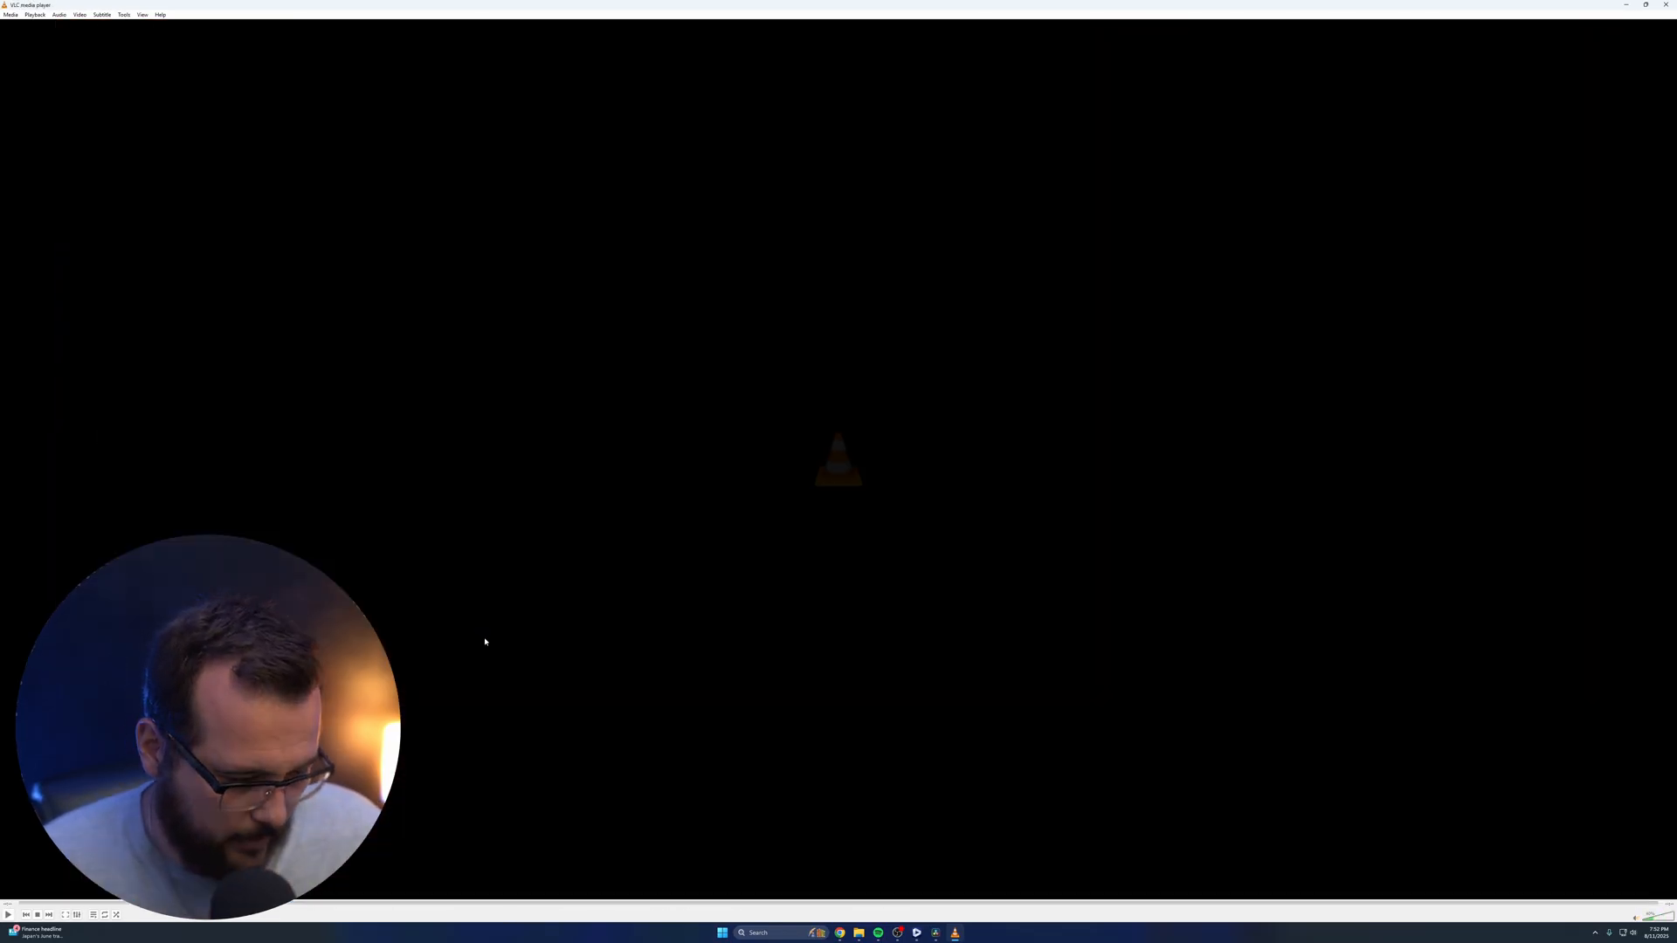
# Pause and resume denoise test.mov to examine the clouds and water in Resolve's denoised sunset render
pyautogui.click(8, 915)
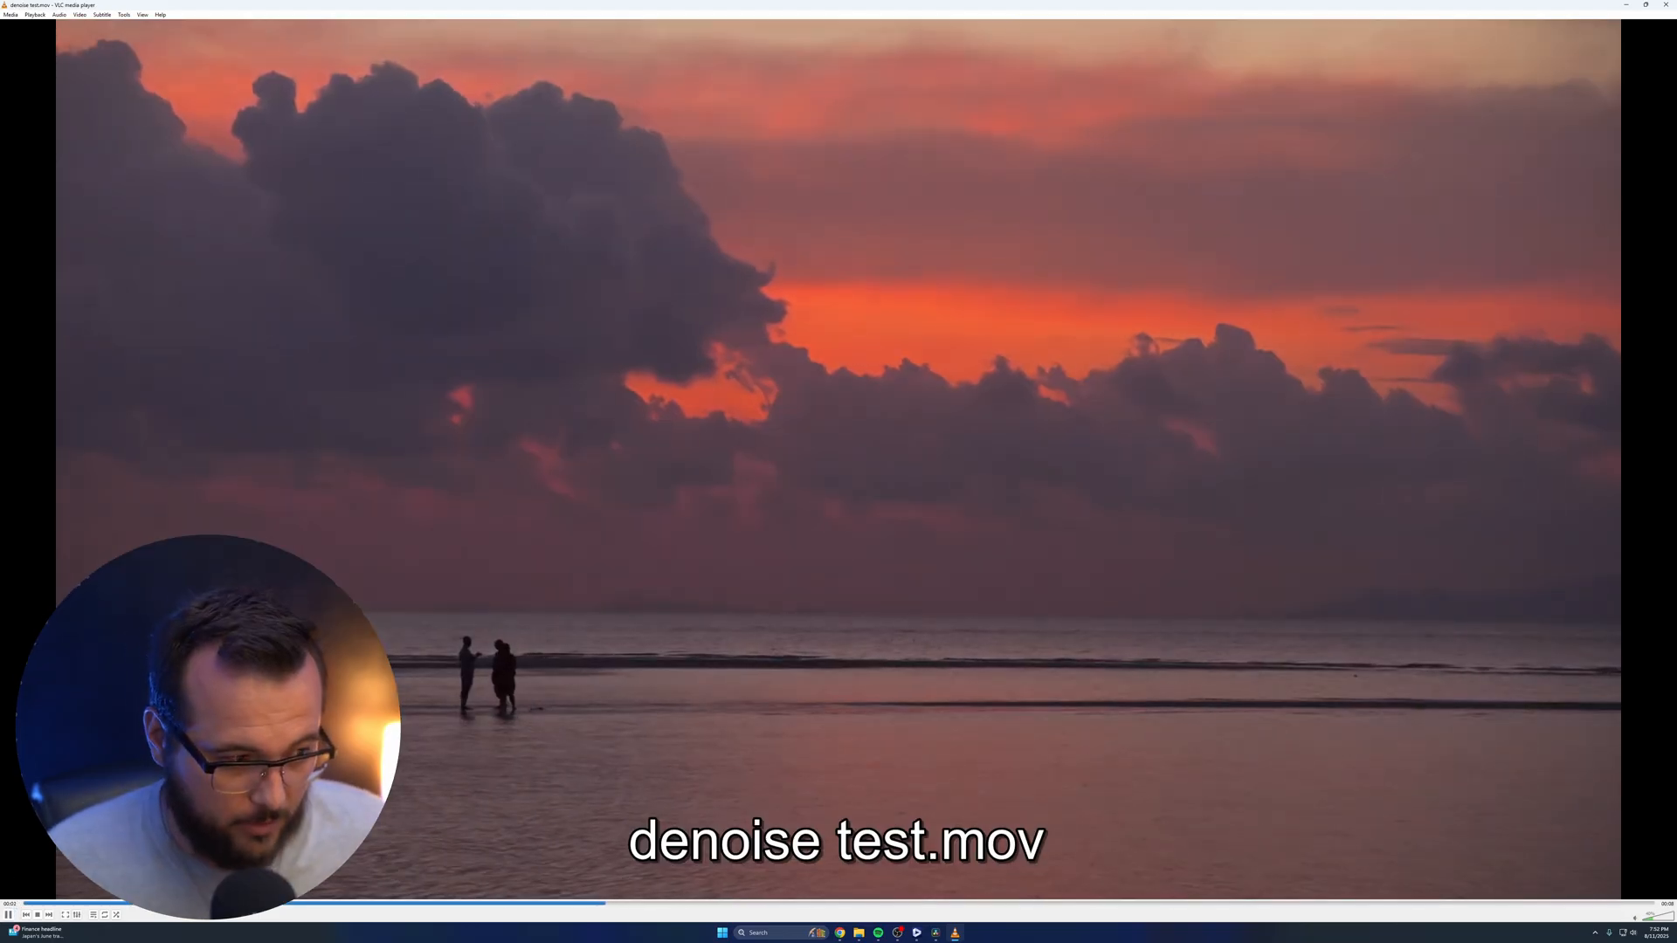
pyautogui.press('p')
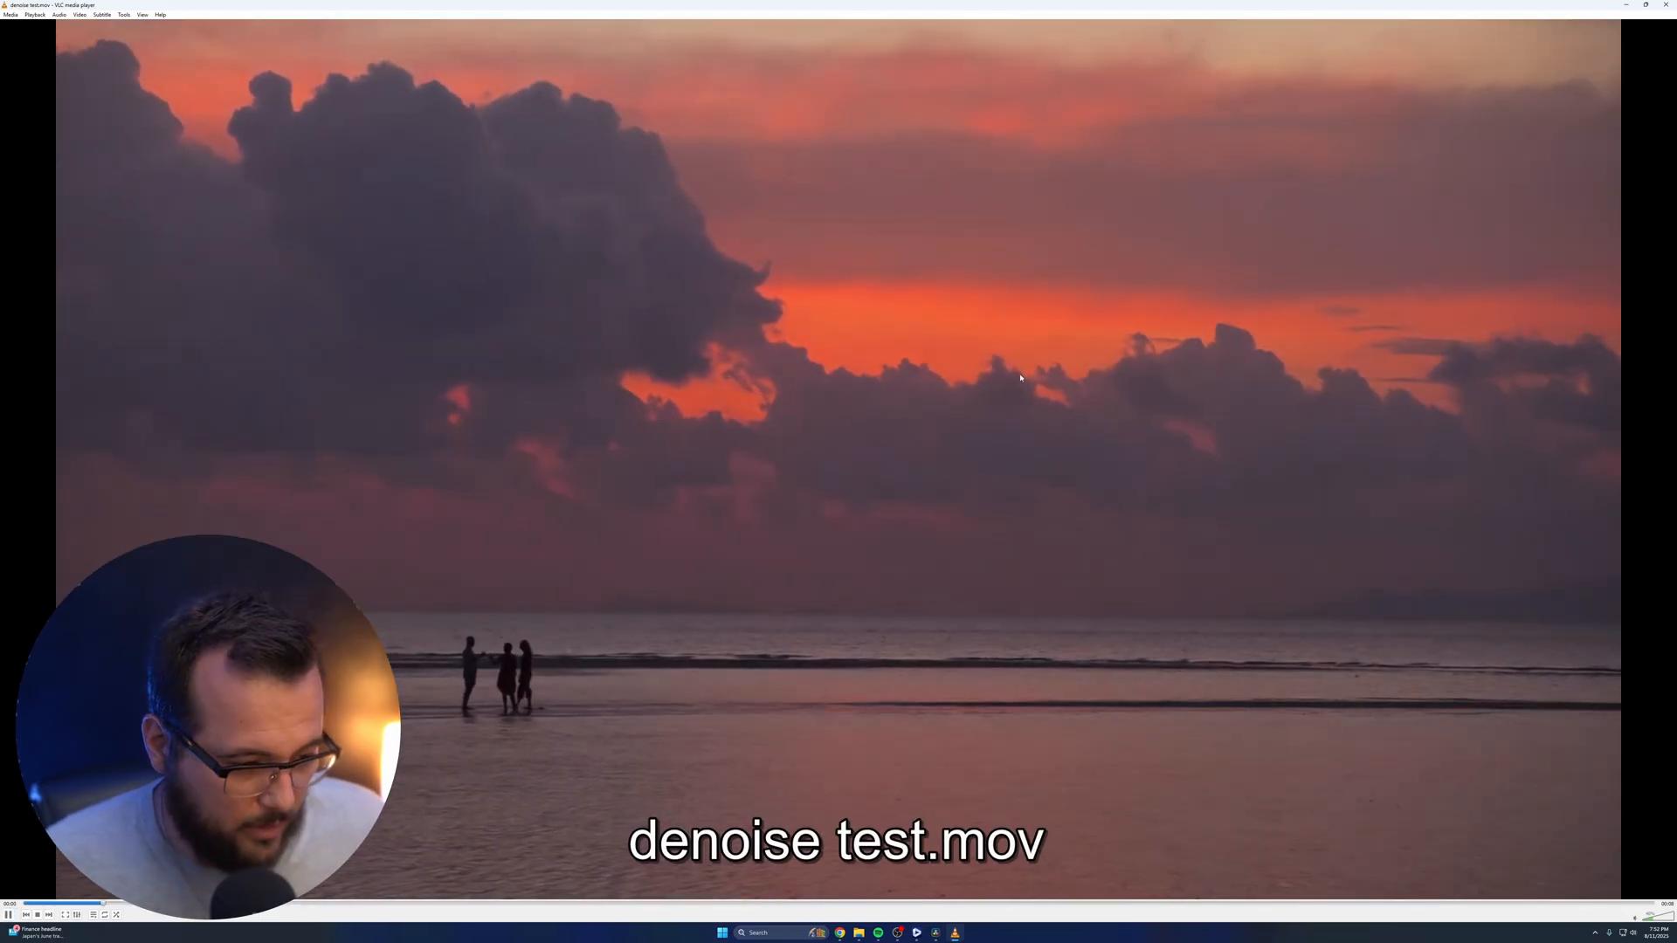
pyautogui.click(8, 914)
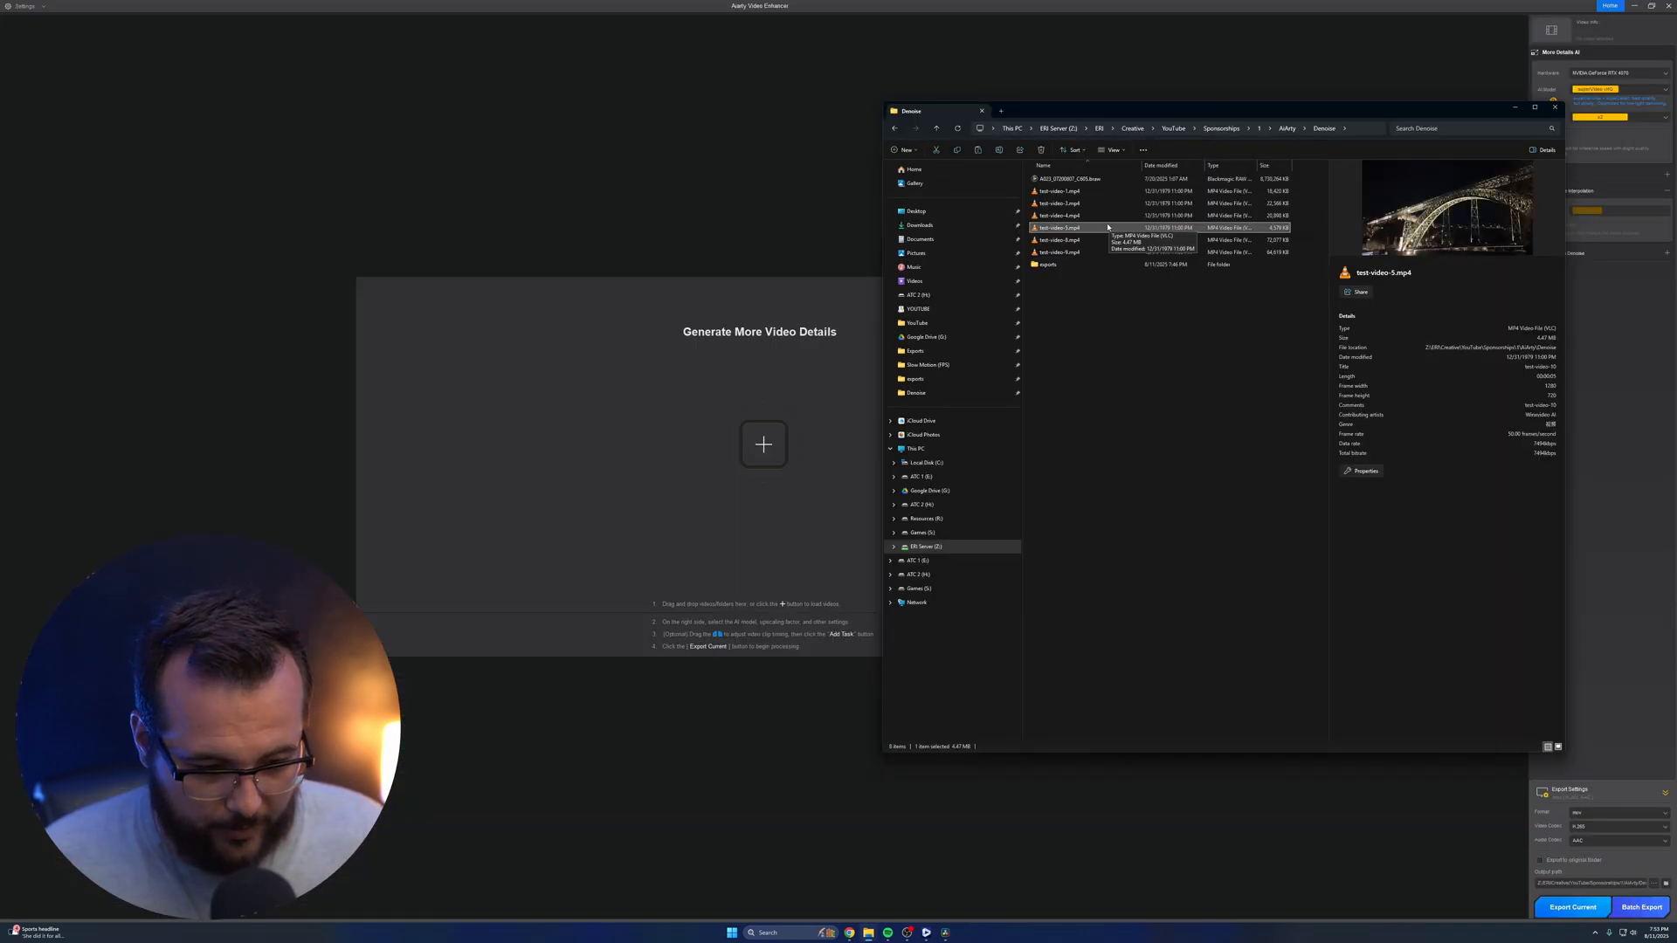
# Preview test-video-5.mp4 from the Denoise folder, load it into Aiarty Video Enhancer and set the AI model to superVideo vHQ
pyautogui.doubleClick(1101, 228)
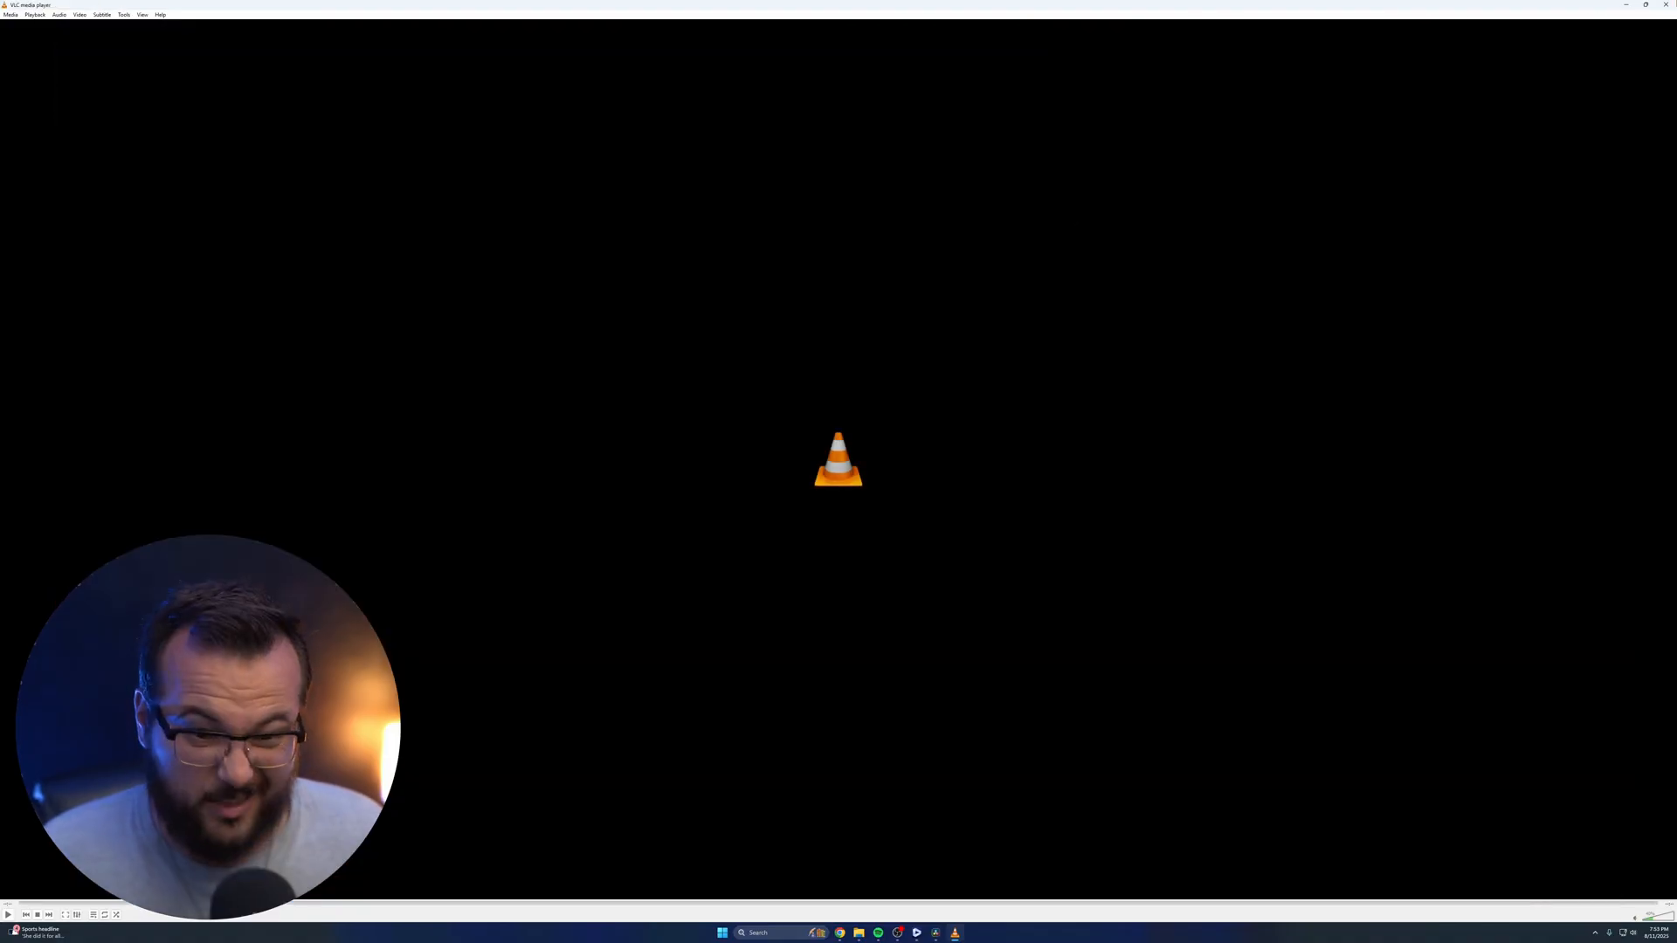
pyautogui.click(1666, 5)
pyautogui.moveTo(1060, 227); pyautogui.dragTo(468, 525)
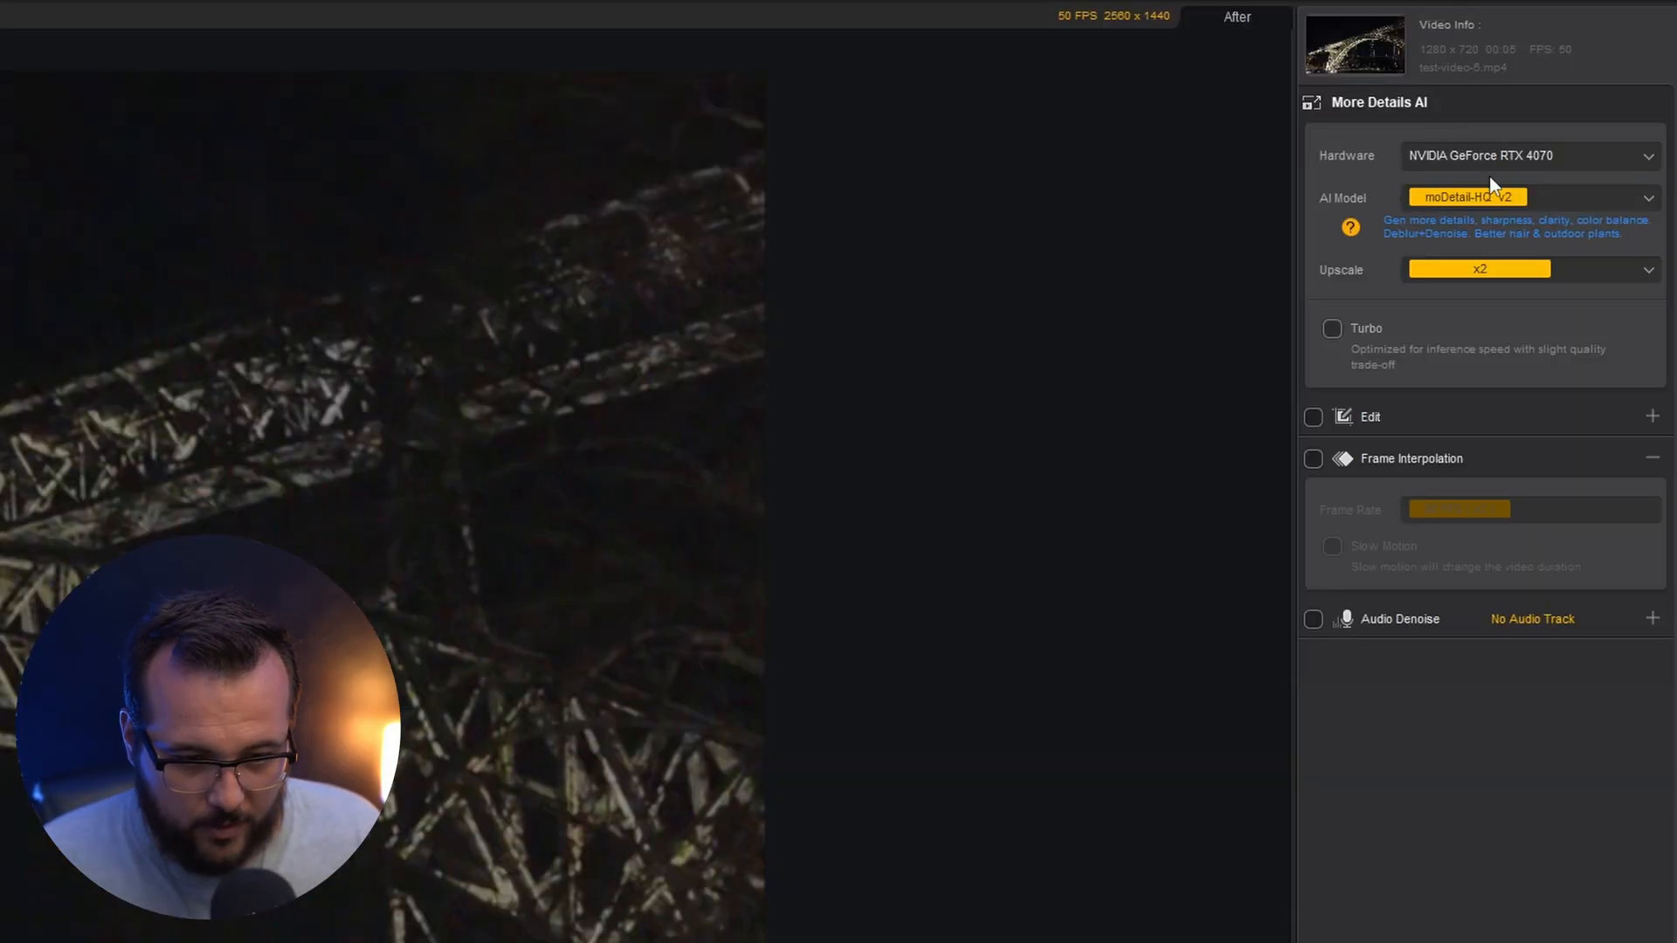
pyautogui.click(1606, 87)
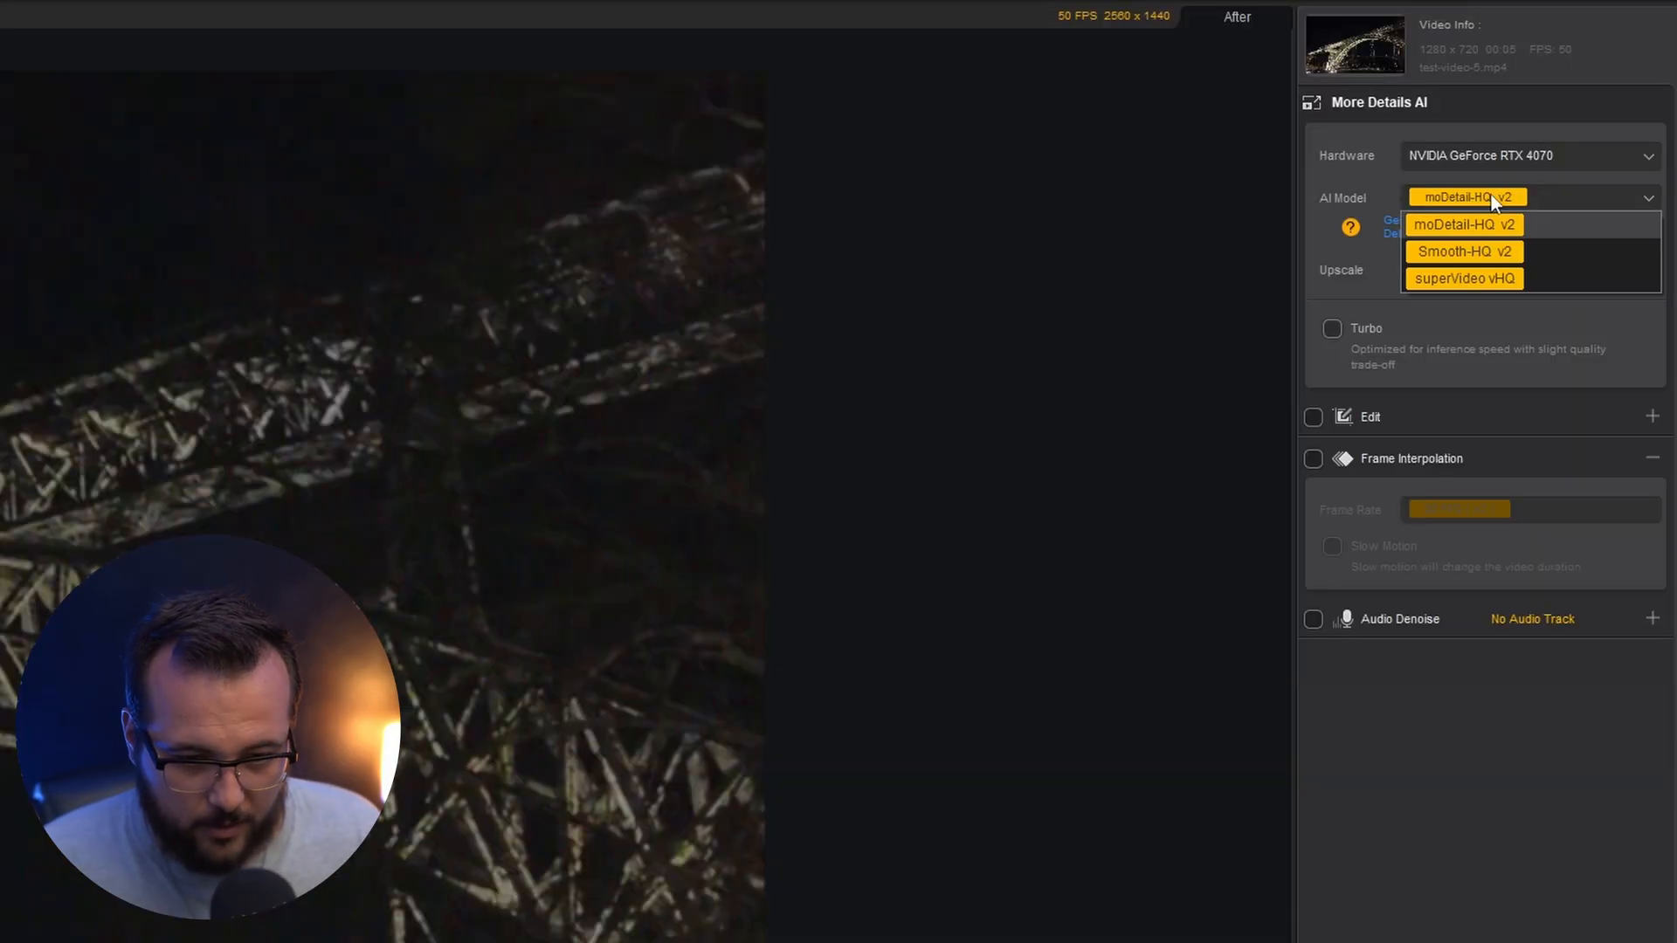
pyautogui.click(1492, 276)
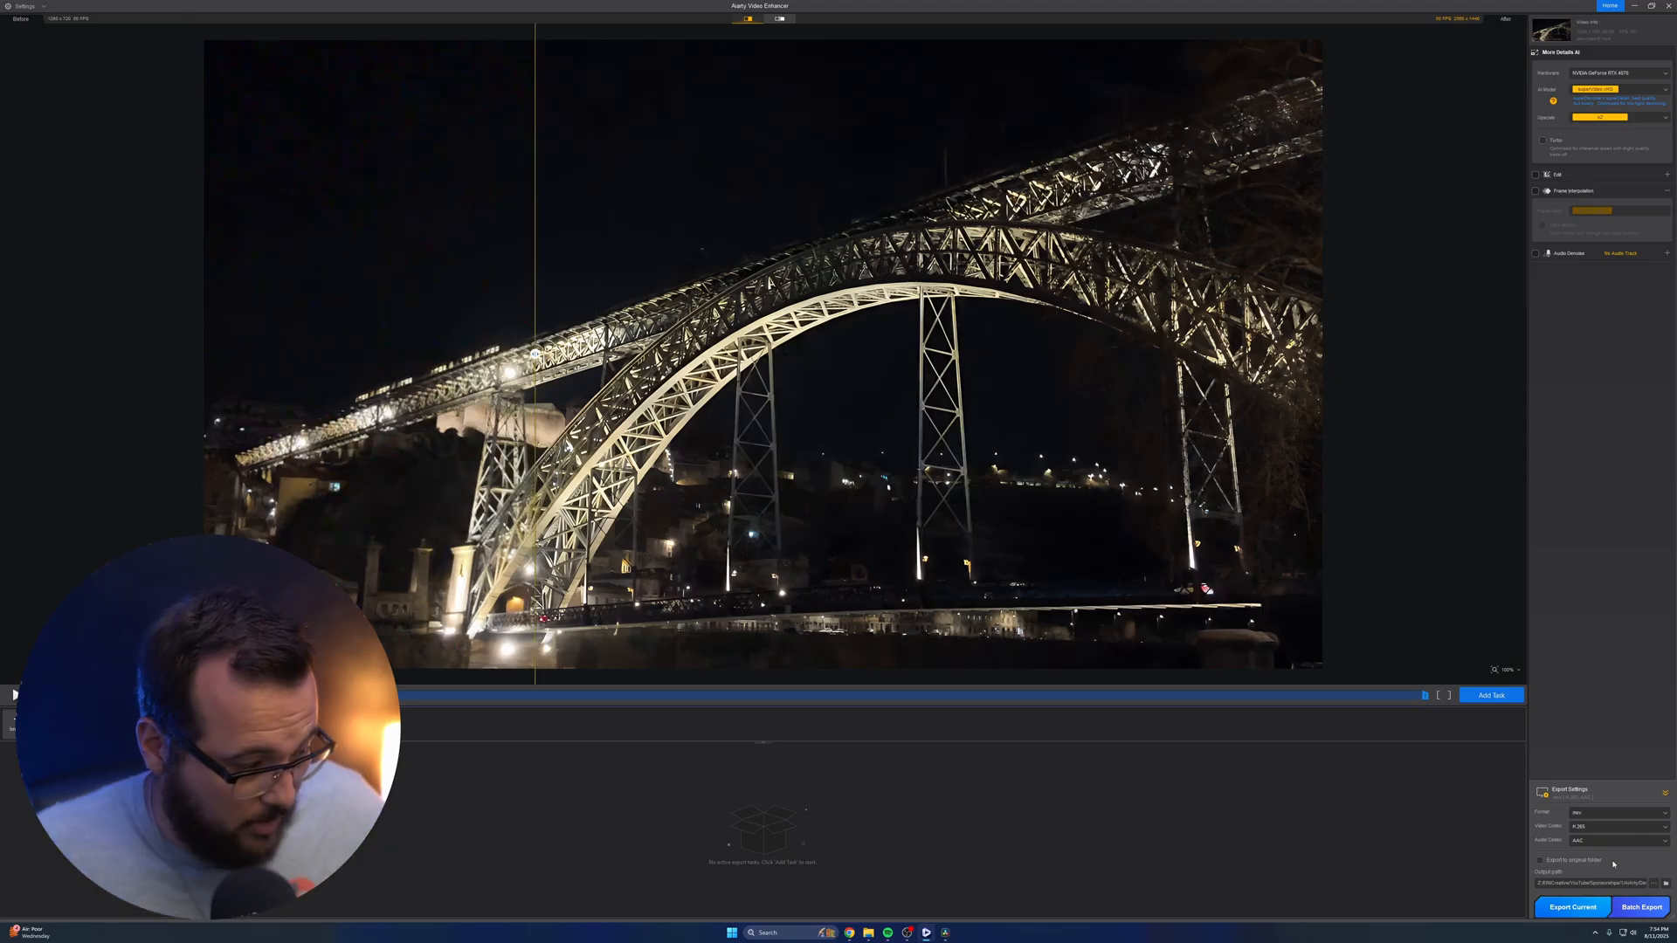
# Export the enhanced night bridge clip and play the exported video from its output folder
pyautogui.click(1572, 907)
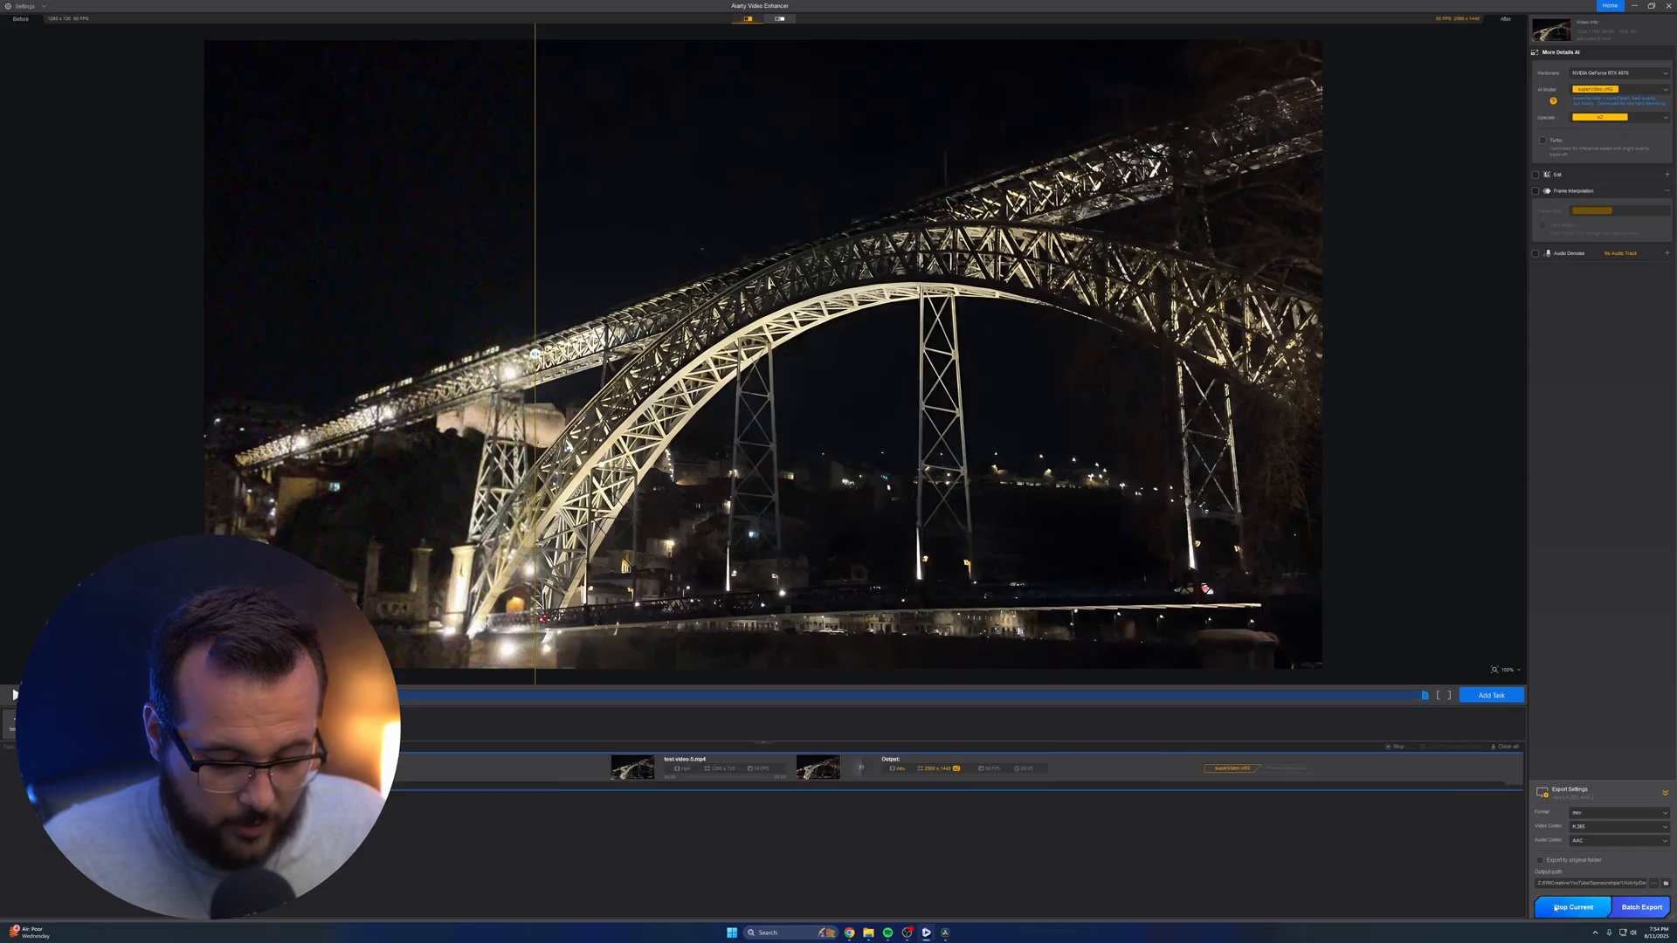
pyautogui.click(1481, 768)
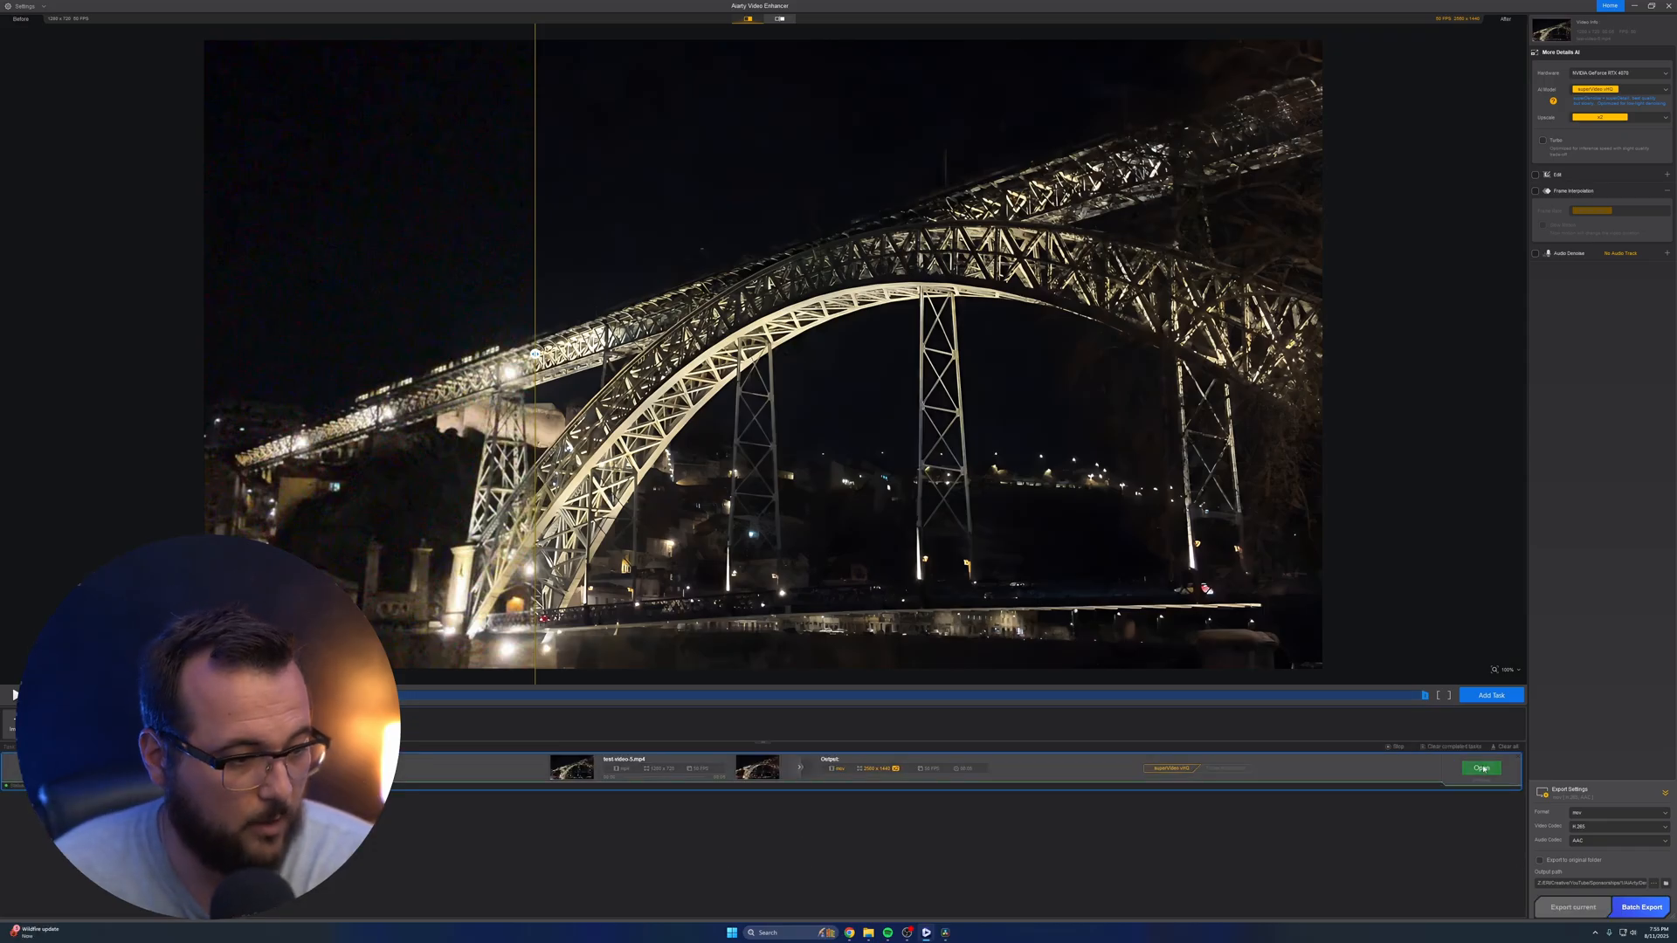
pyautogui.doubleClick(879, 230)
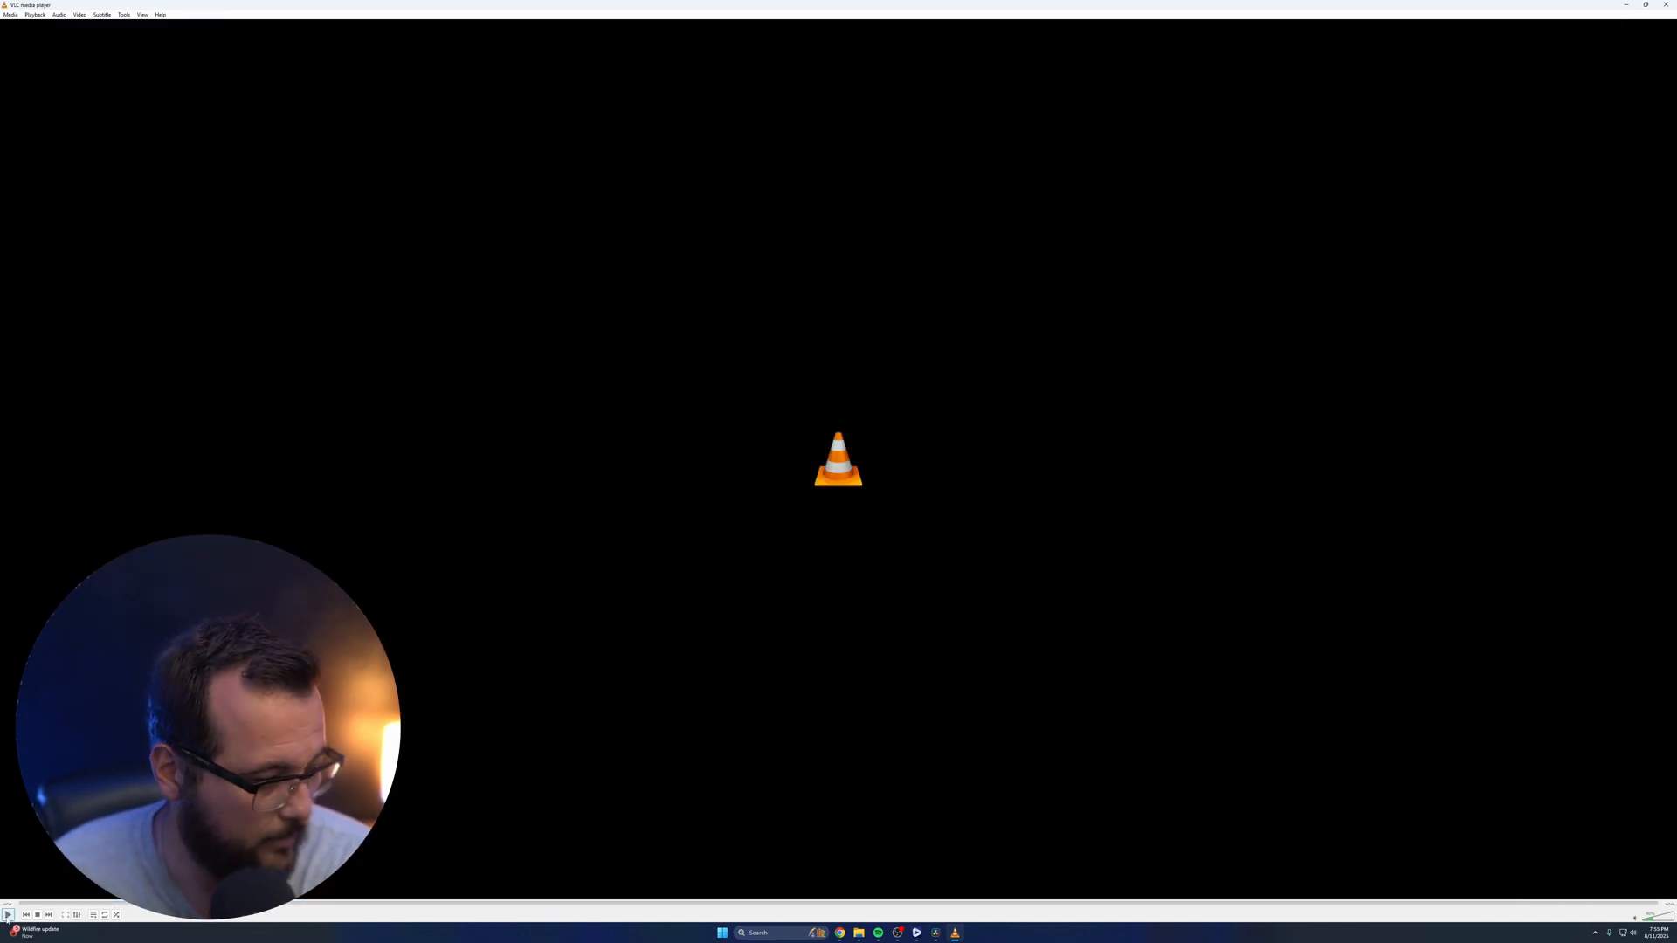
pyautogui.click(7, 916)
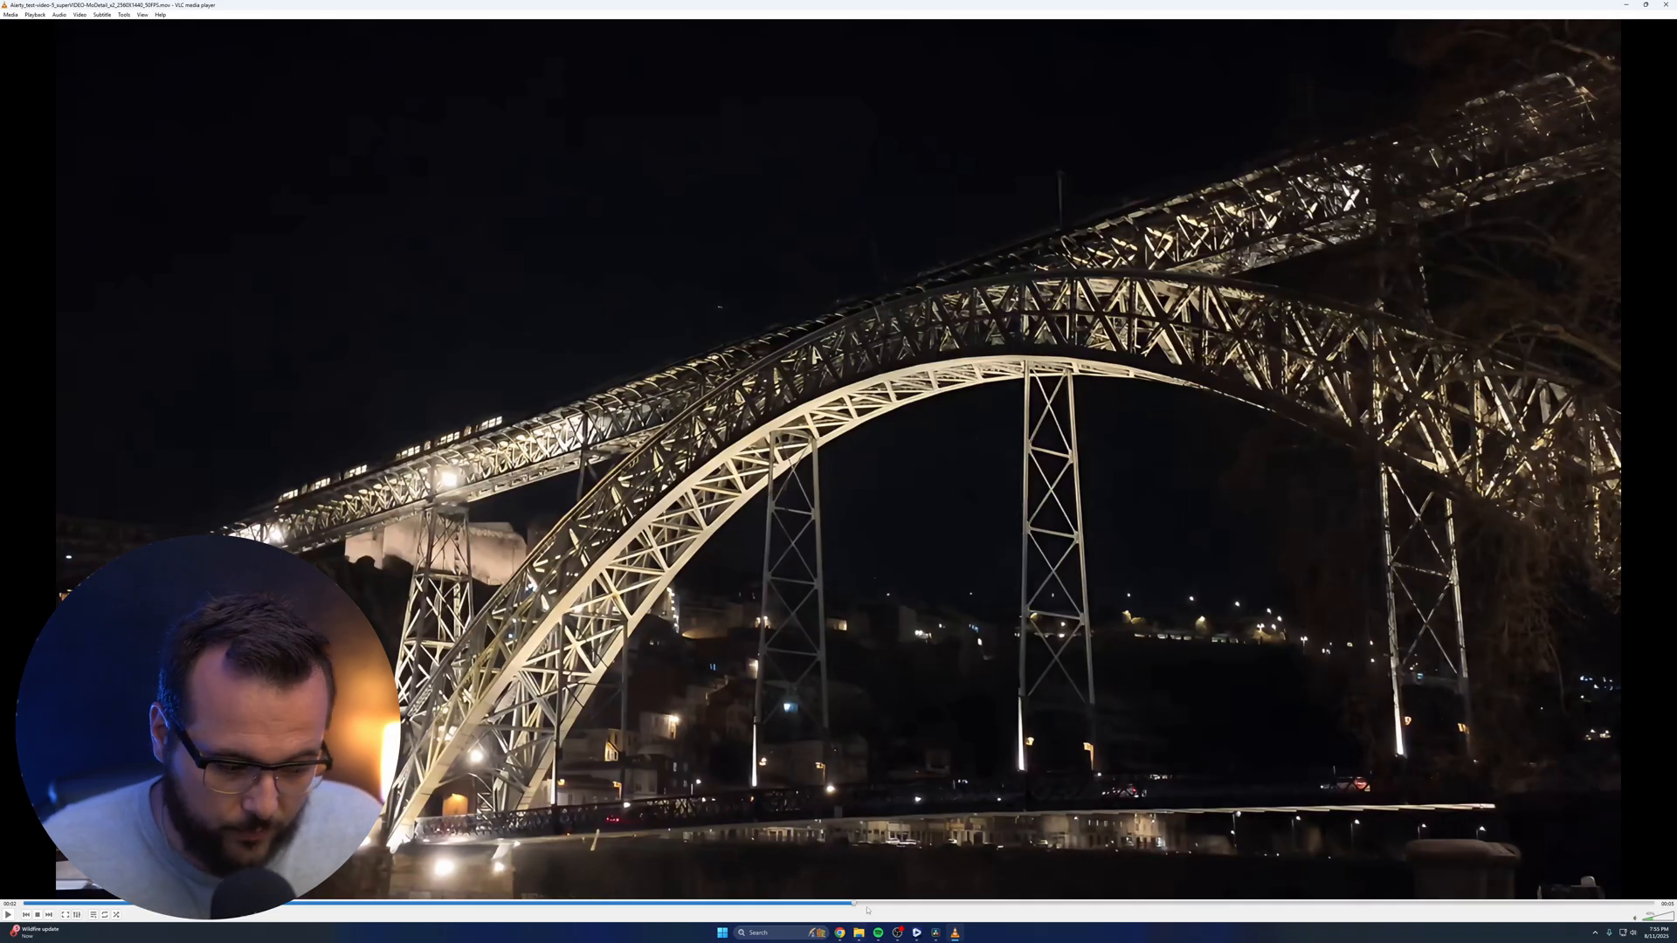
# Switch to DaVinci Resolve, import test-video-5.mp4 from the Denoise folder and place it on the timeline after the sunset clip
pyautogui.click(937, 933)
pyautogui.click(788, 916)
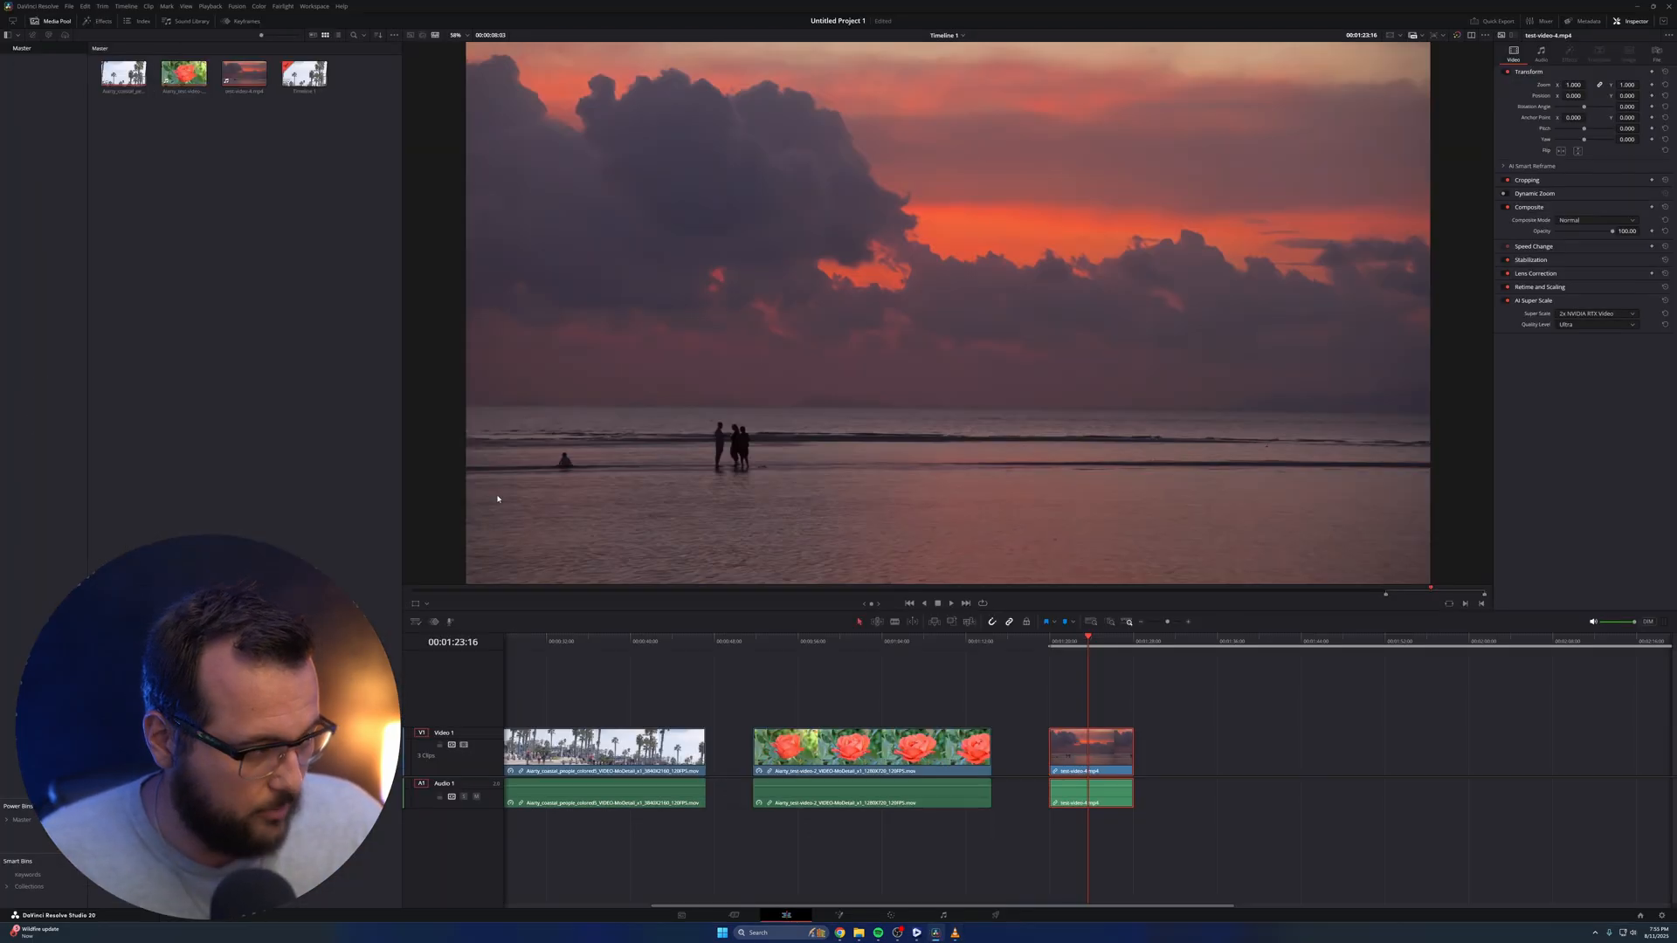
pyautogui.moveTo(859, 933)
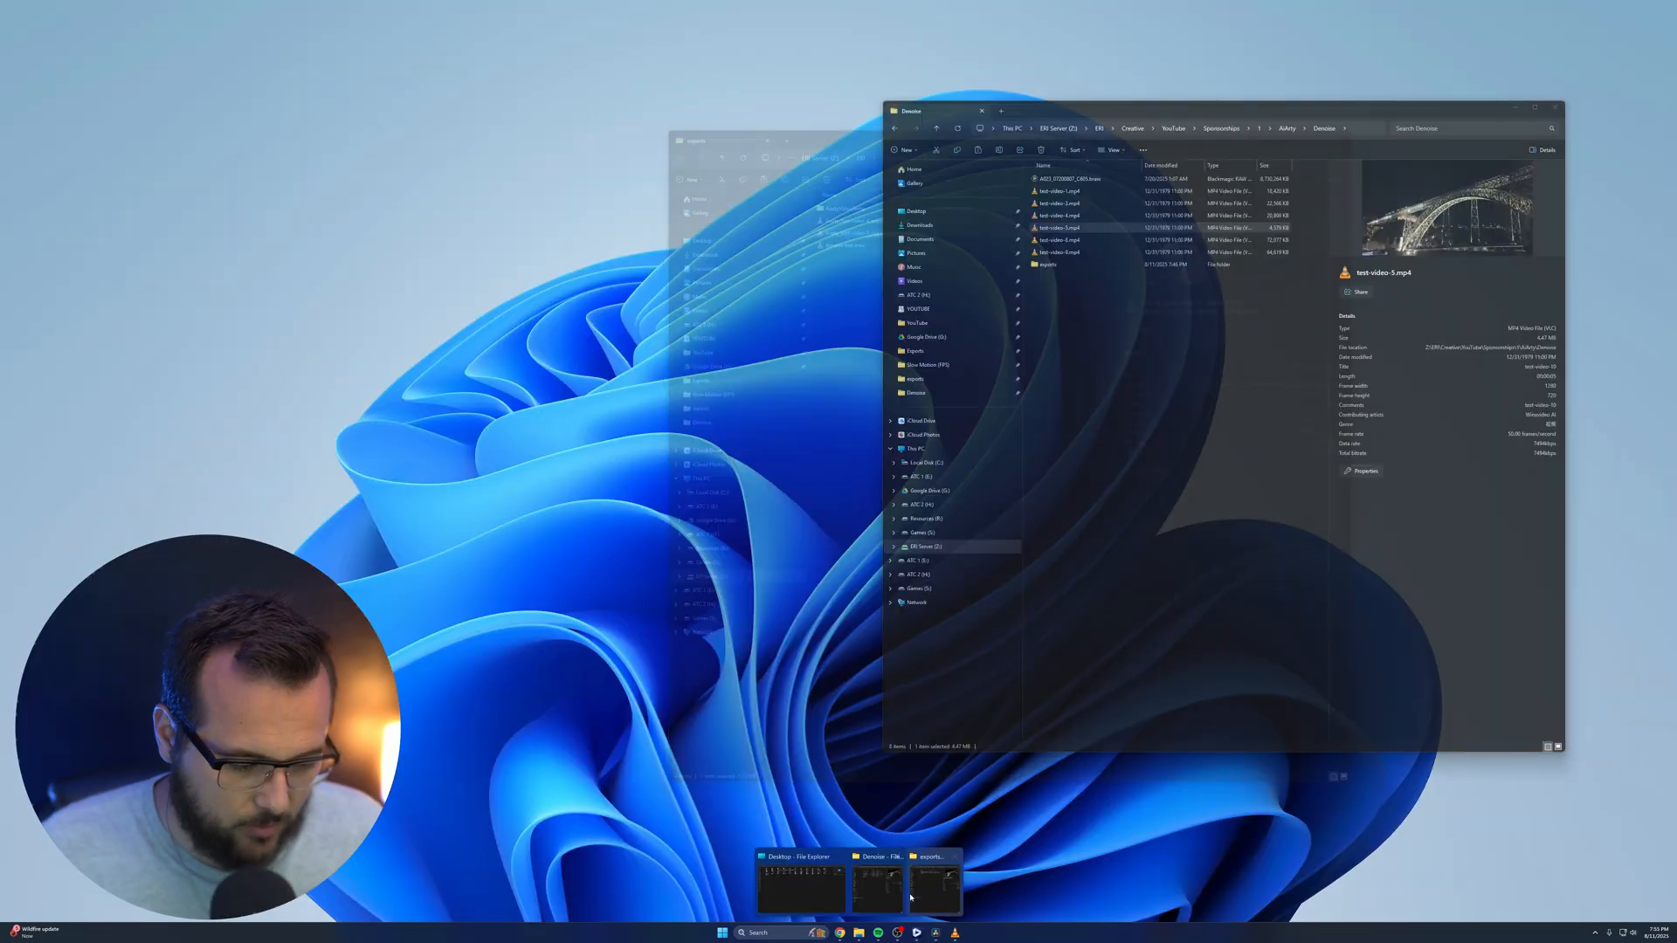
pyautogui.moveTo(1059, 228); pyautogui.dragTo(248, 218)
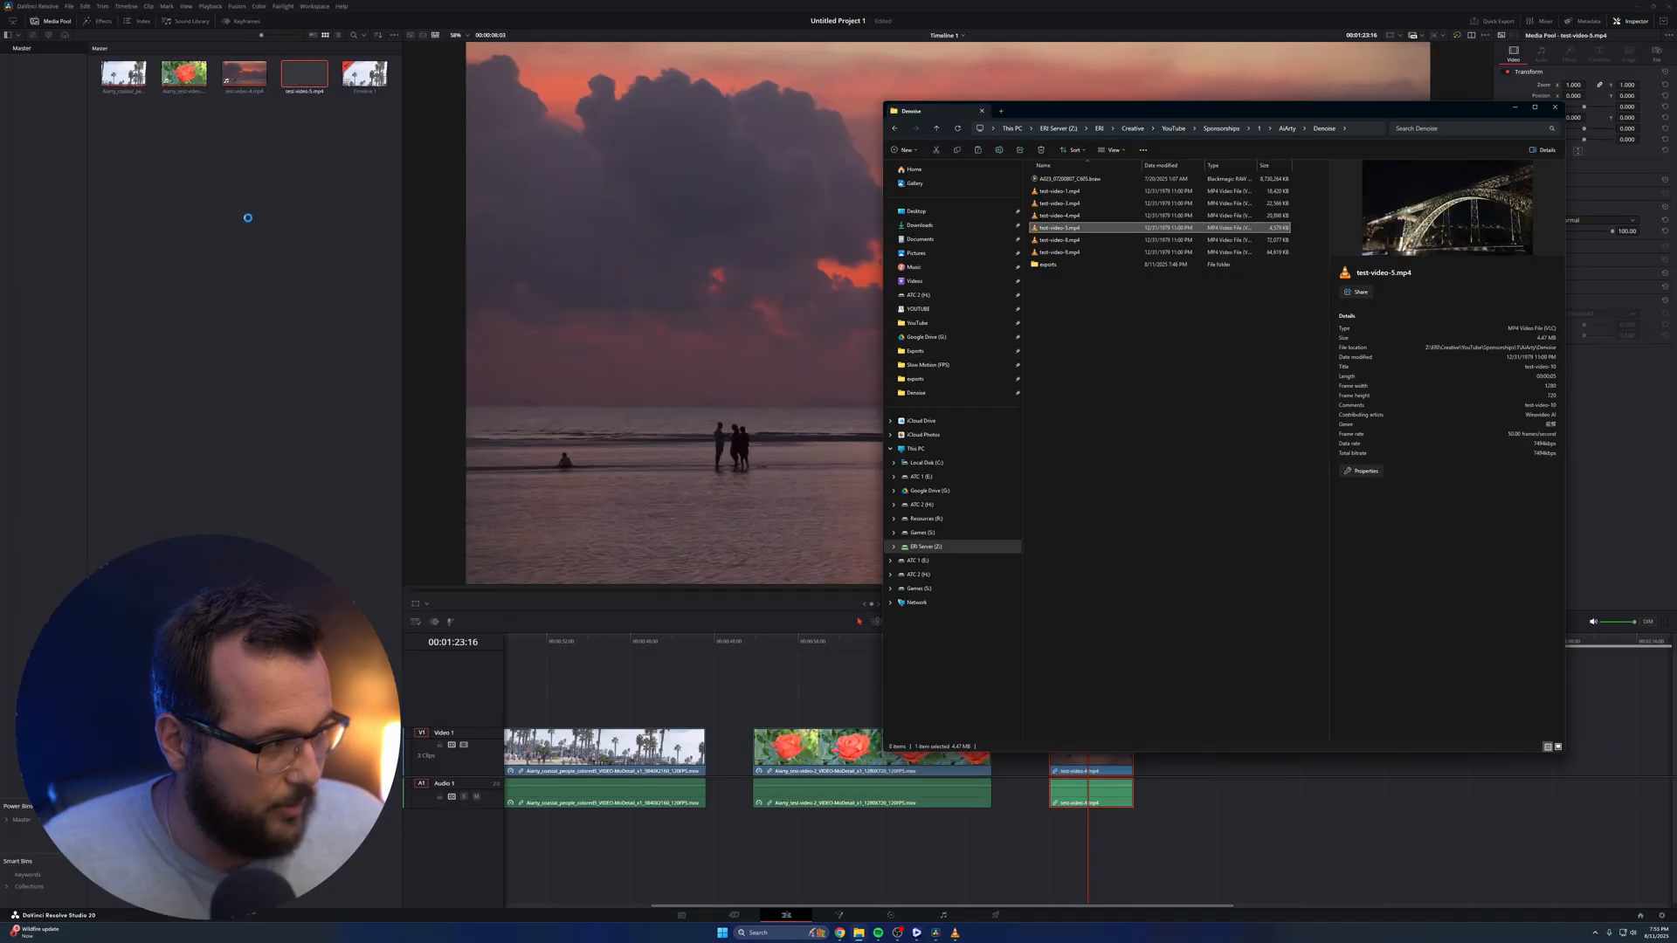
pyautogui.click(248, 219)
pyautogui.moveTo(304, 75); pyautogui.dragTo(1184, 751)
pyautogui.click(1179, 642)
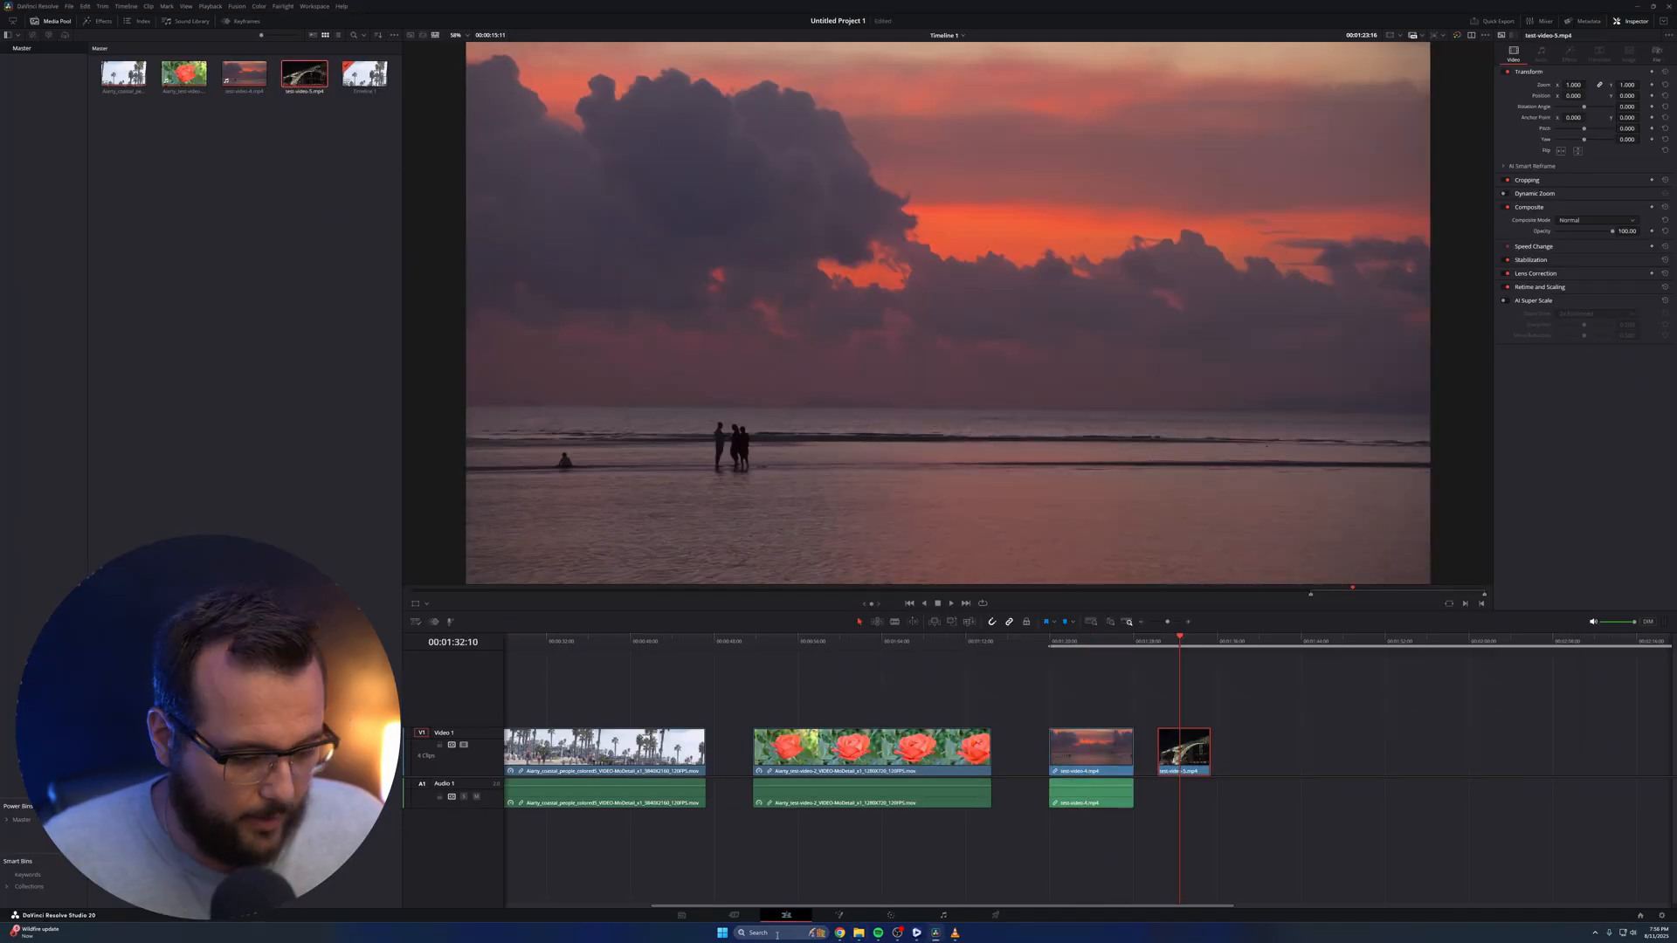
# Check test-video-5.mp4 in the Color page and enable AI Super Scale on it with 2x NVIDIA RTX Video
pyautogui.click(889, 914)
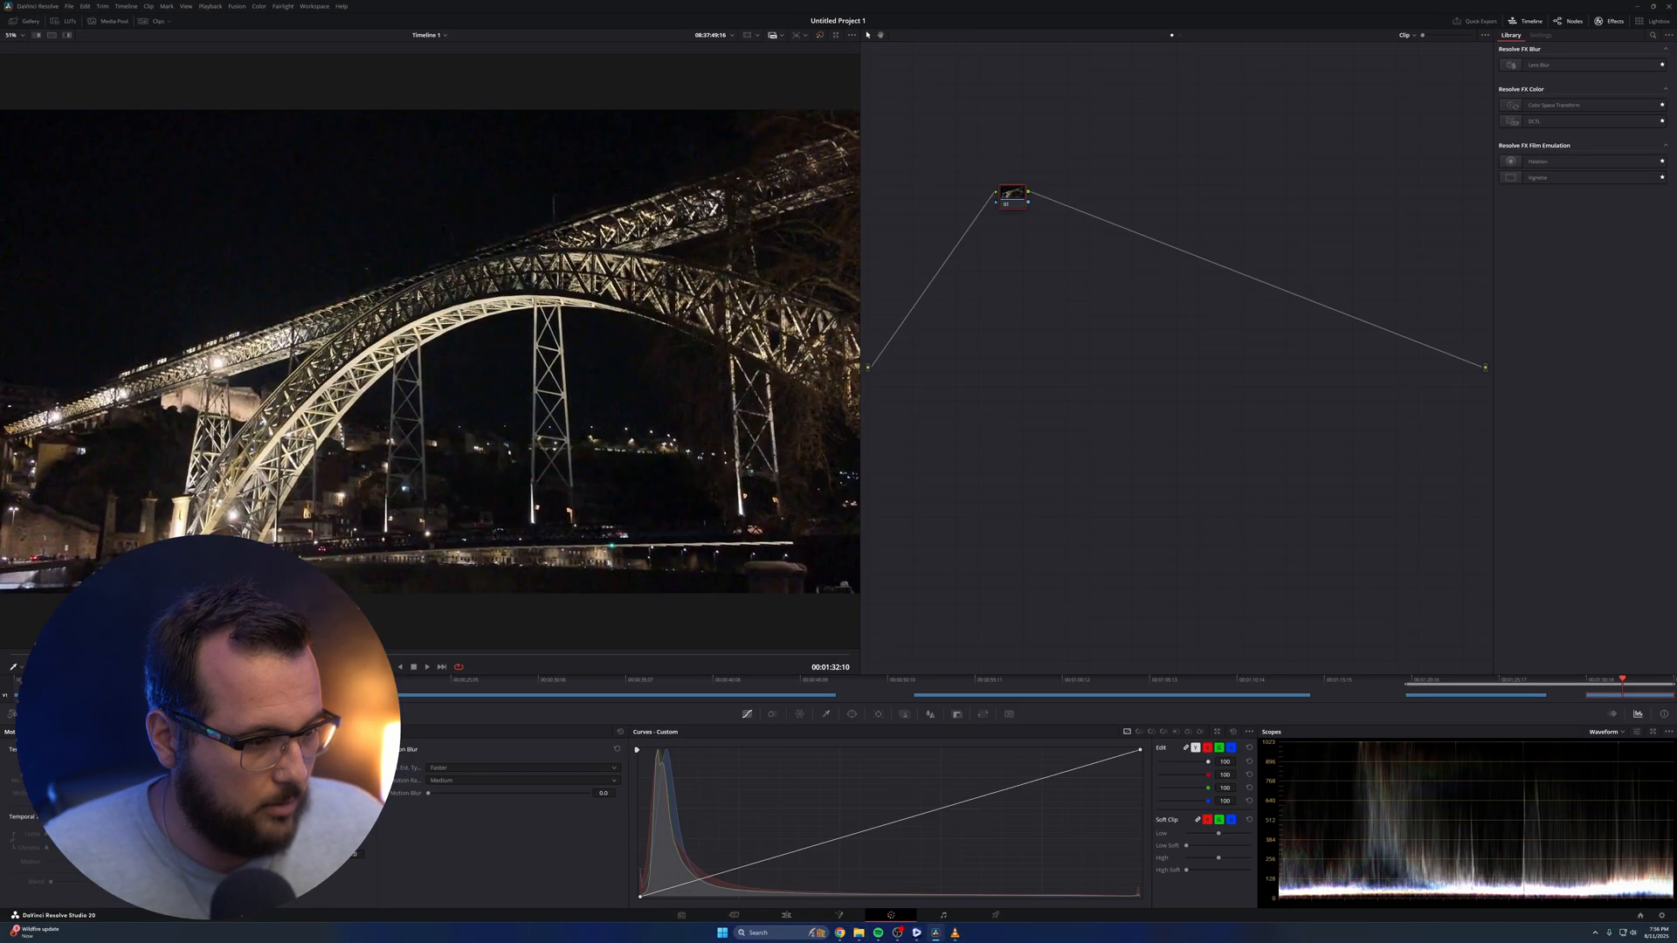
pyautogui.click(69, 6)
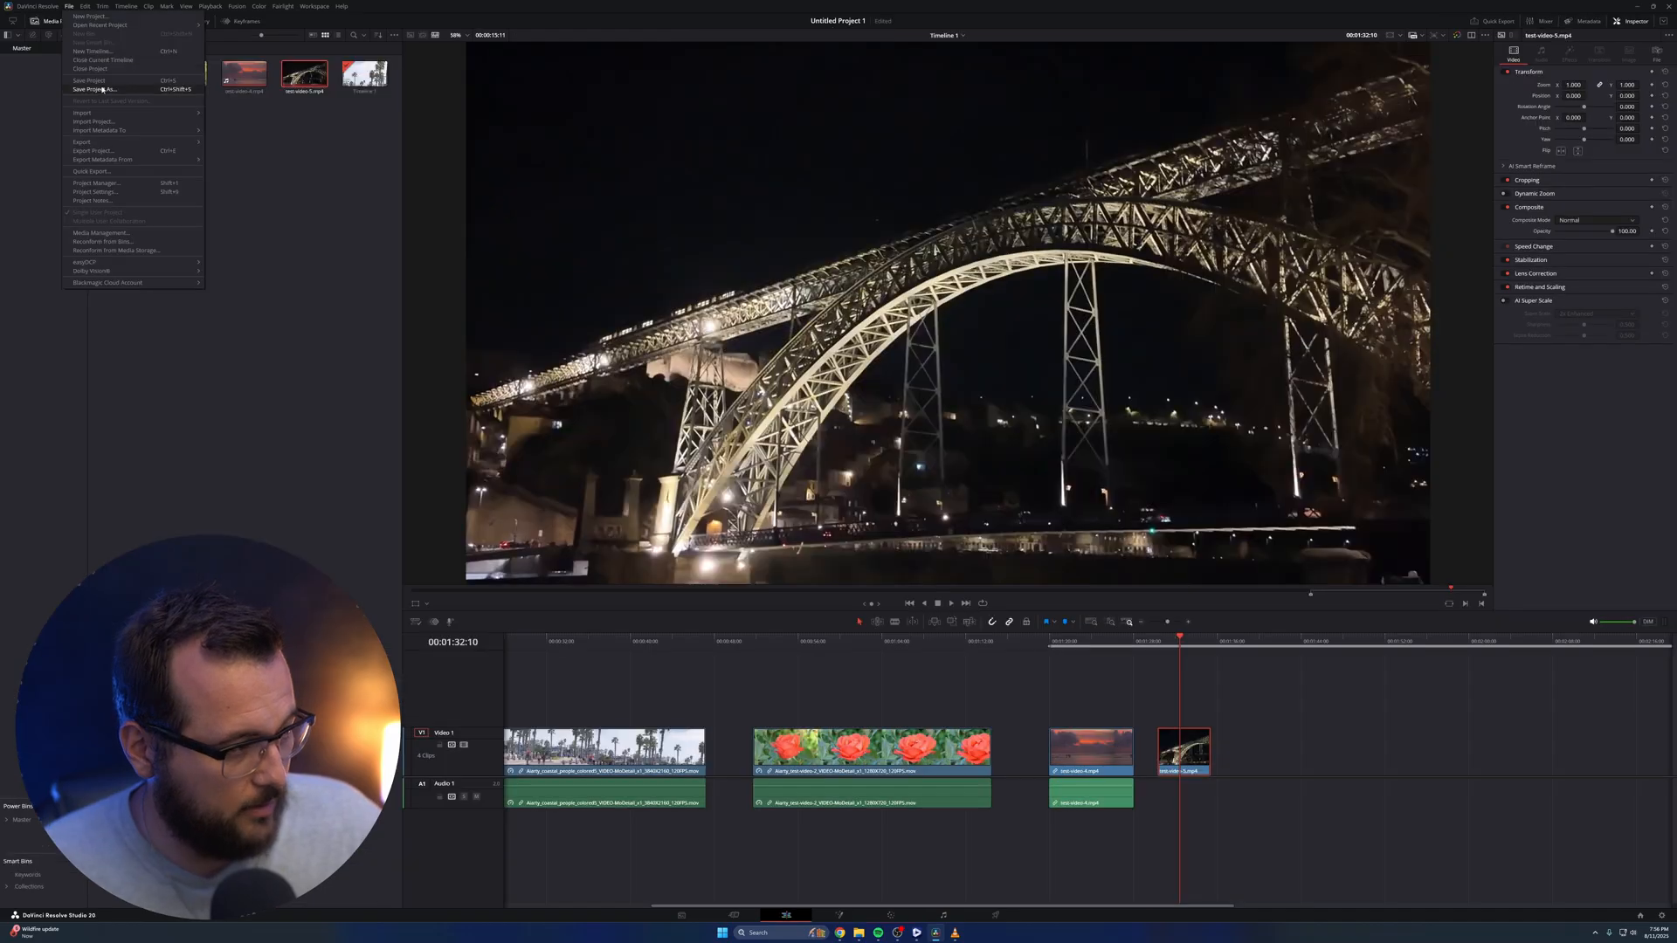
pyautogui.click(90, 81)
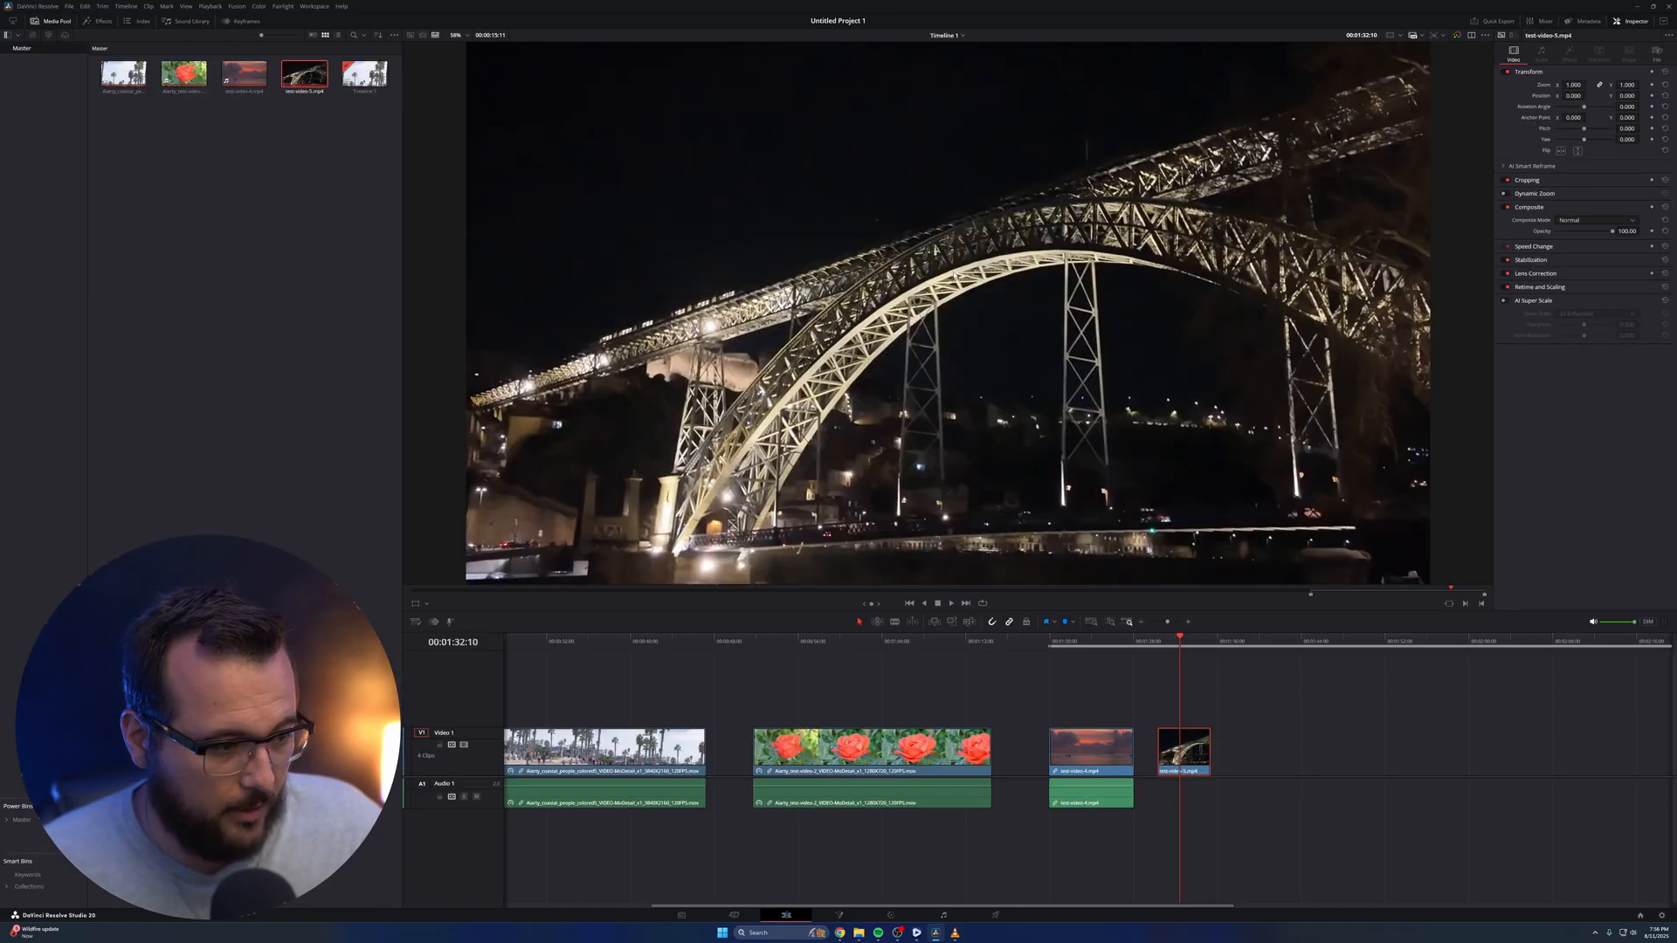
pyautogui.click(1504, 301)
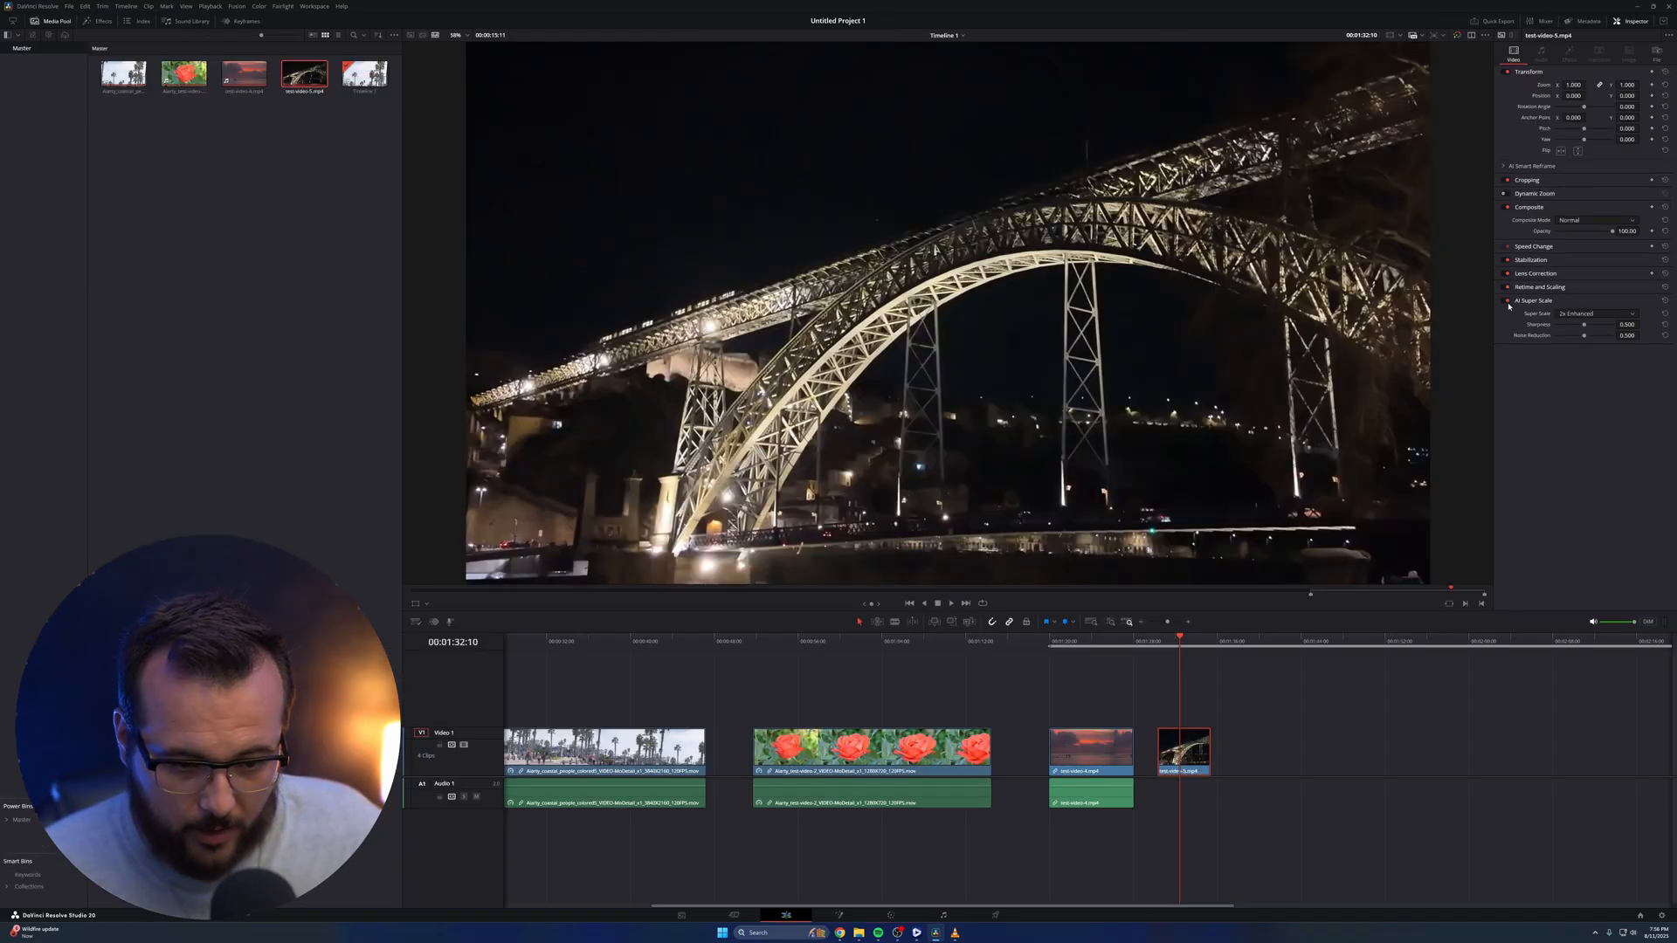
pyautogui.click(1566, 316)
pyautogui.click(1582, 329)
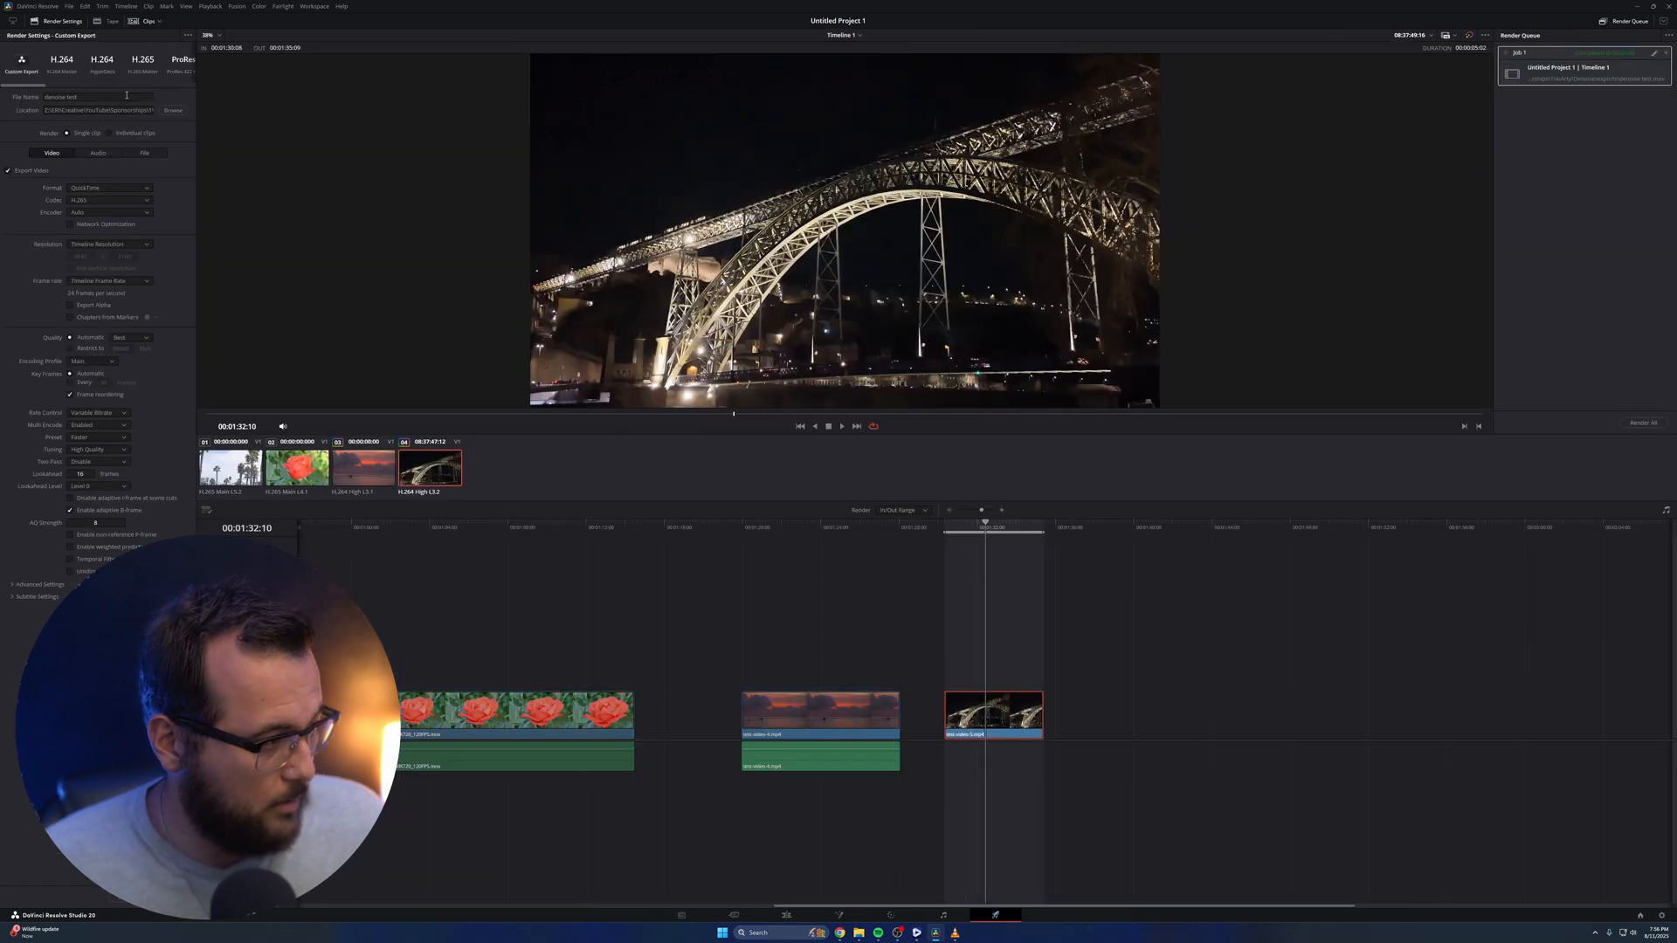
# Give the bridge clip's render a new file name, add it to the render queue and render it
pyautogui.click(127, 98)
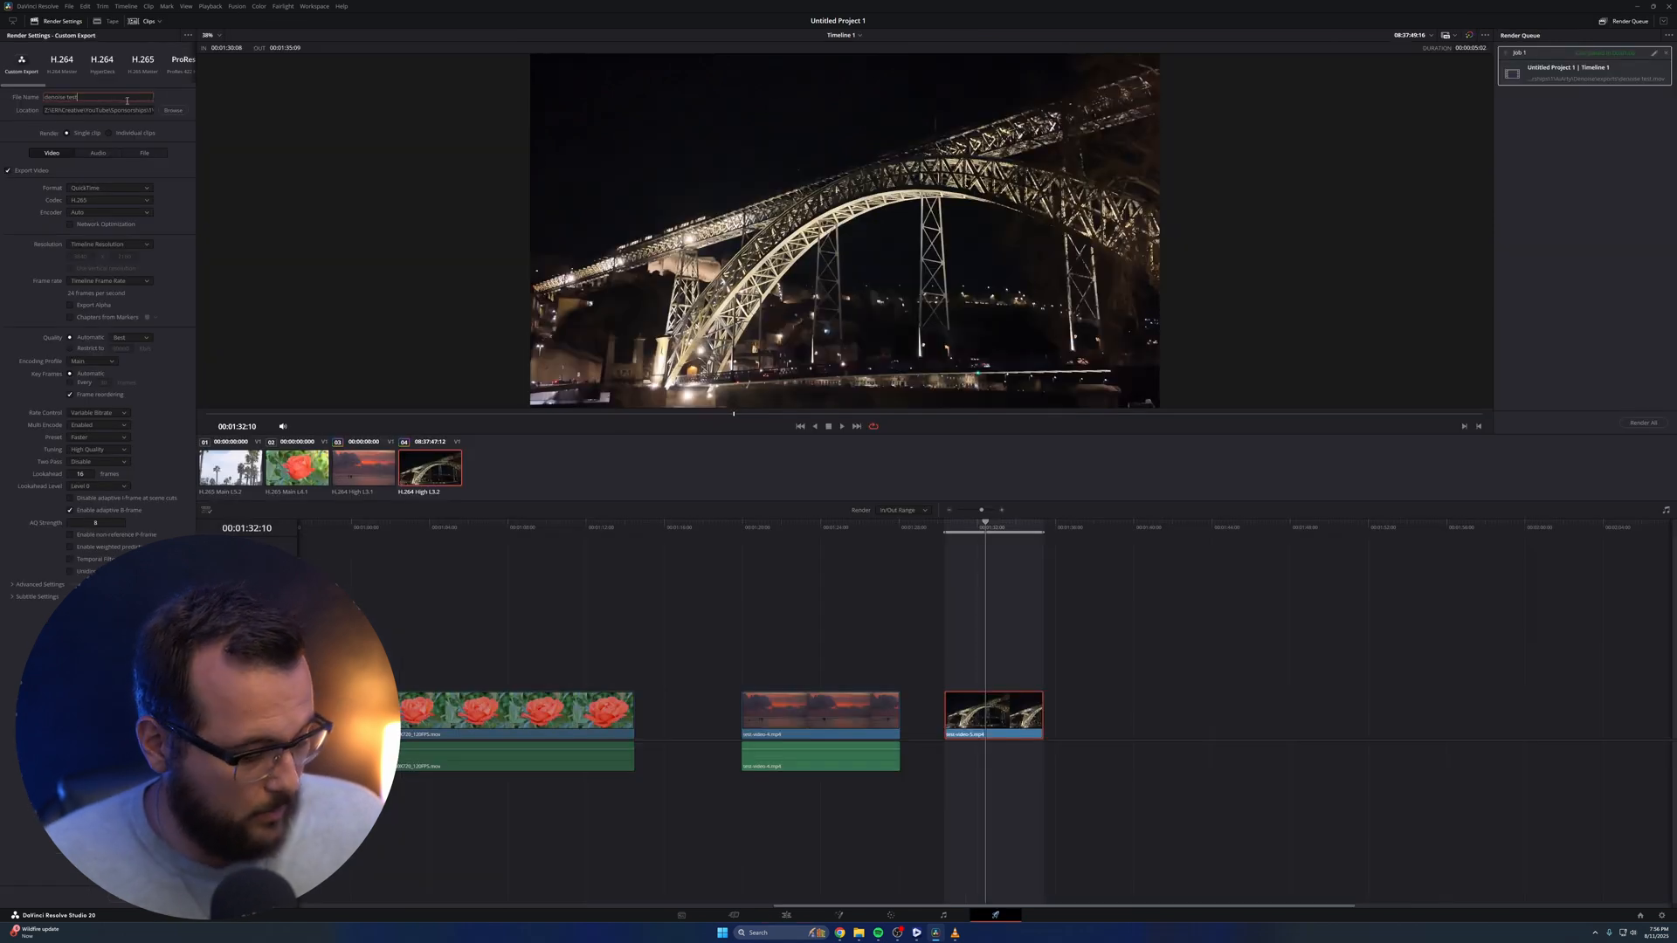
pyautogui.click(147, 898)
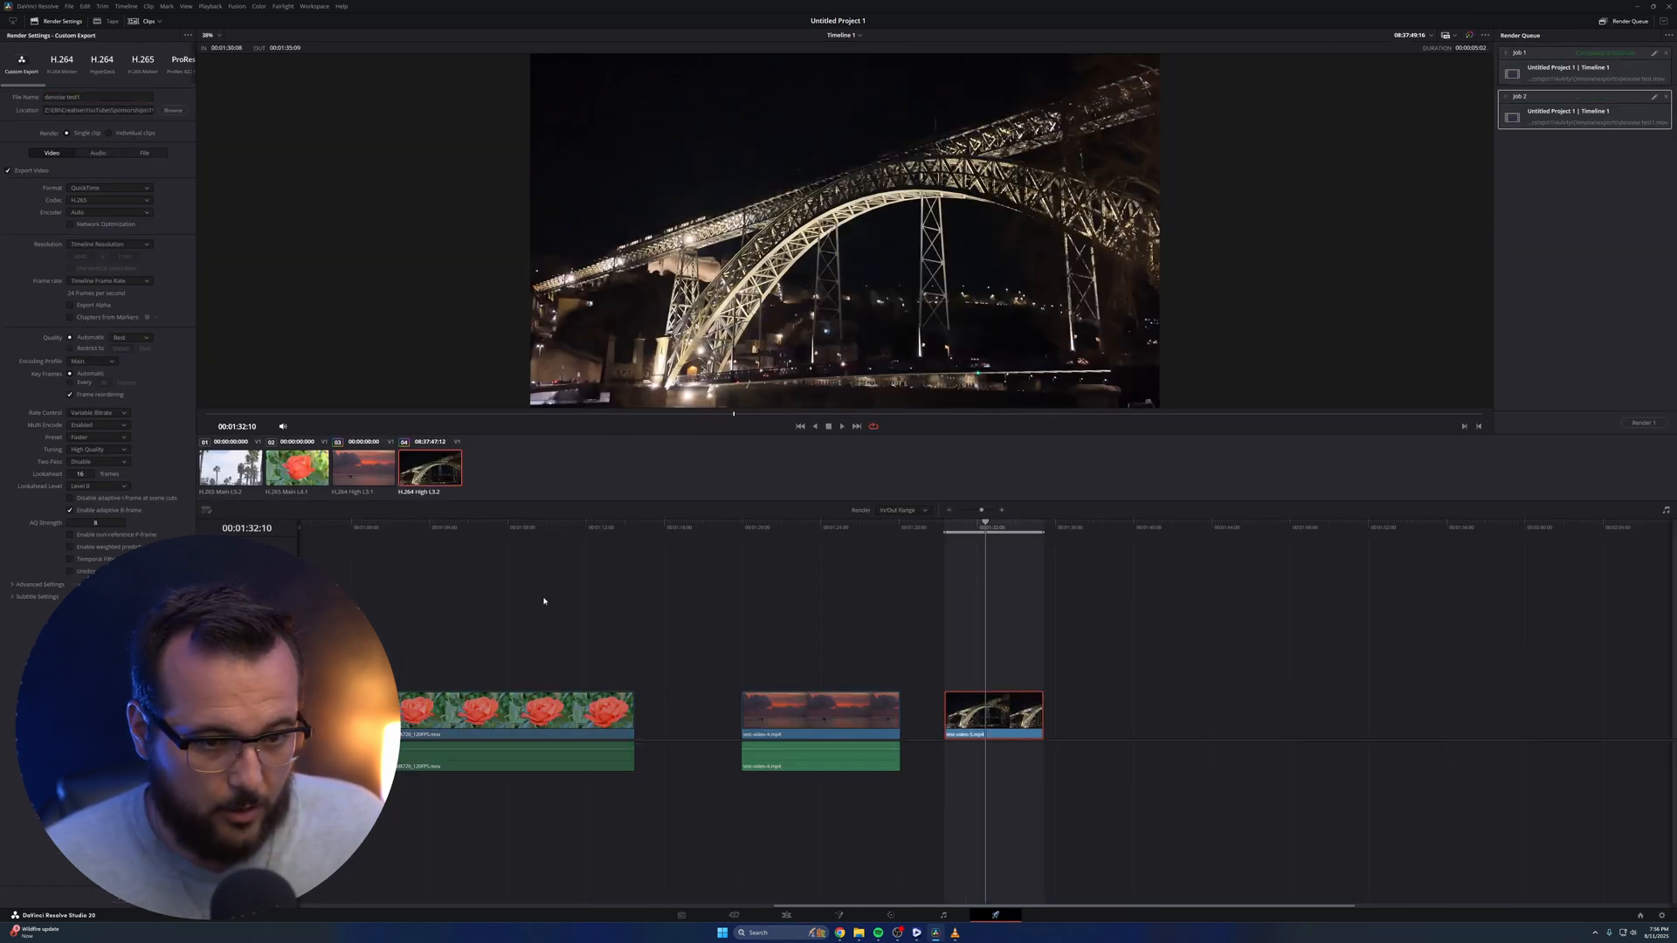
pyautogui.click(1644, 423)
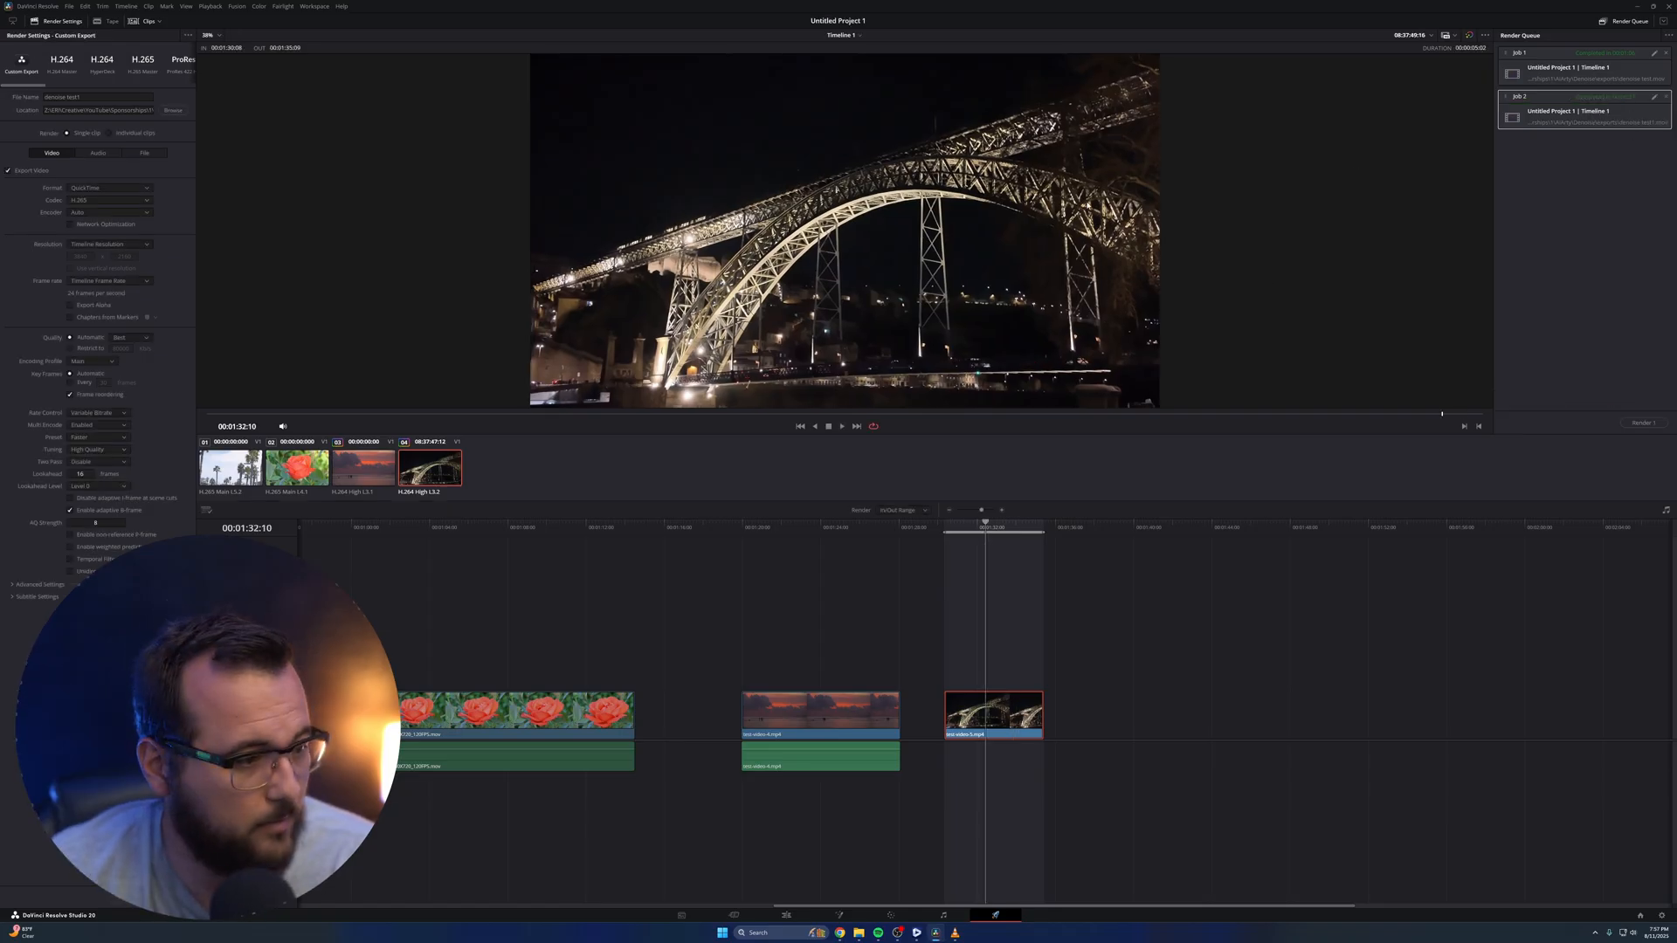
# Switch to VLC media player and play the night bridge clip to examine its quality
pyautogui.click(958, 931)
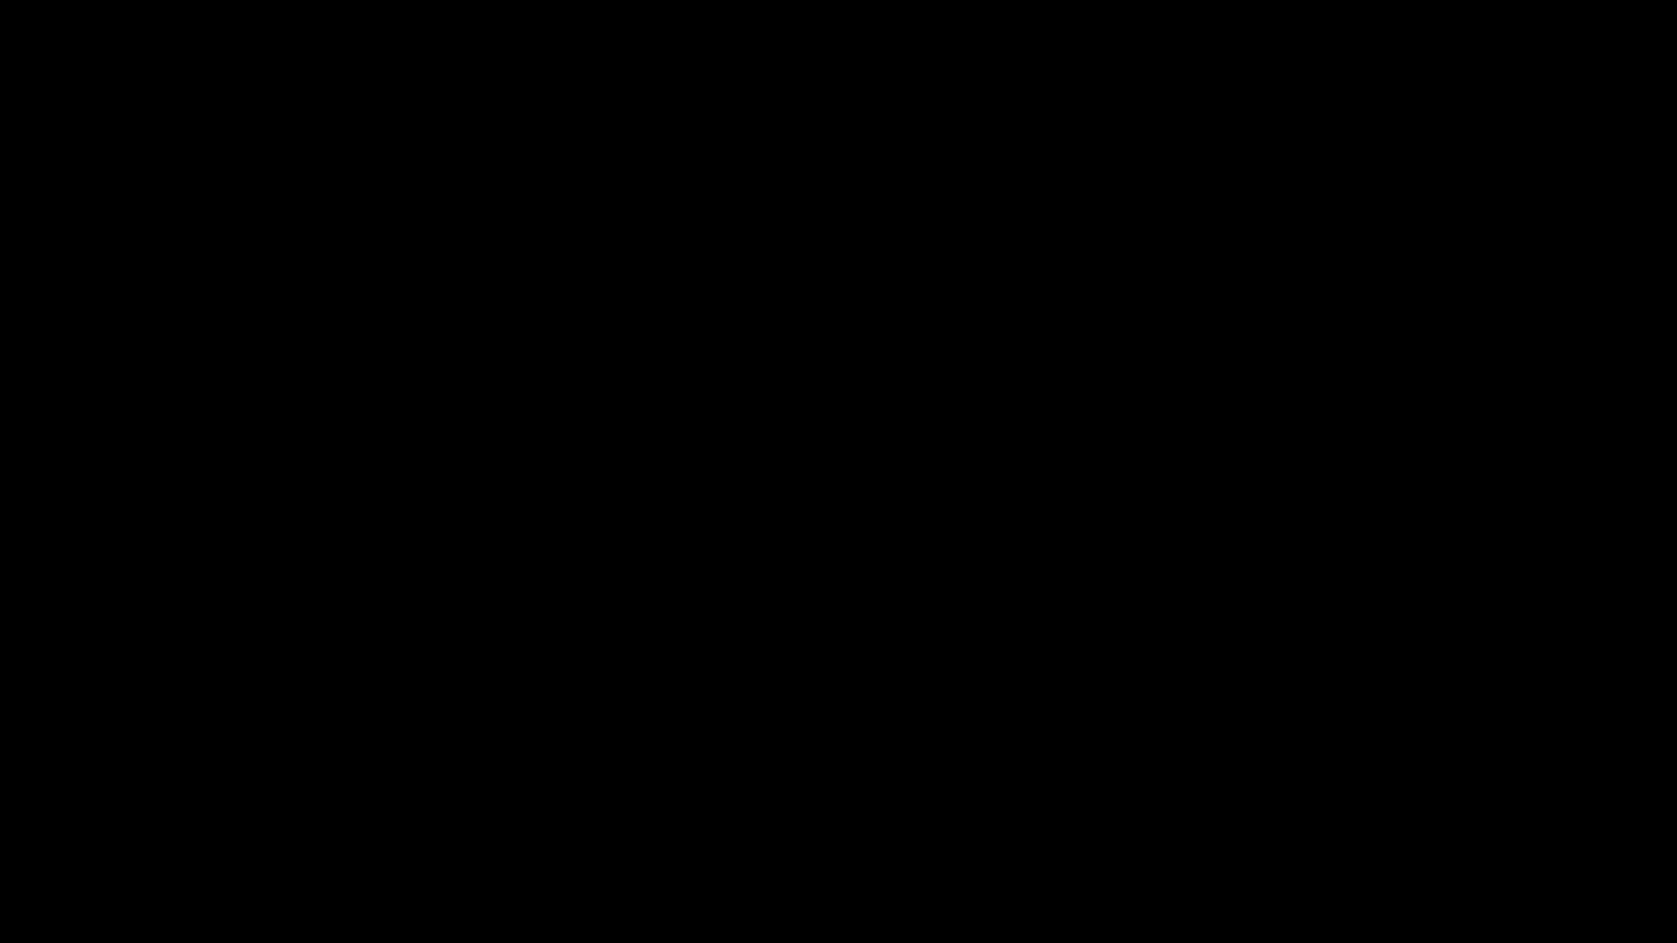
pyautogui.click(7, 915)
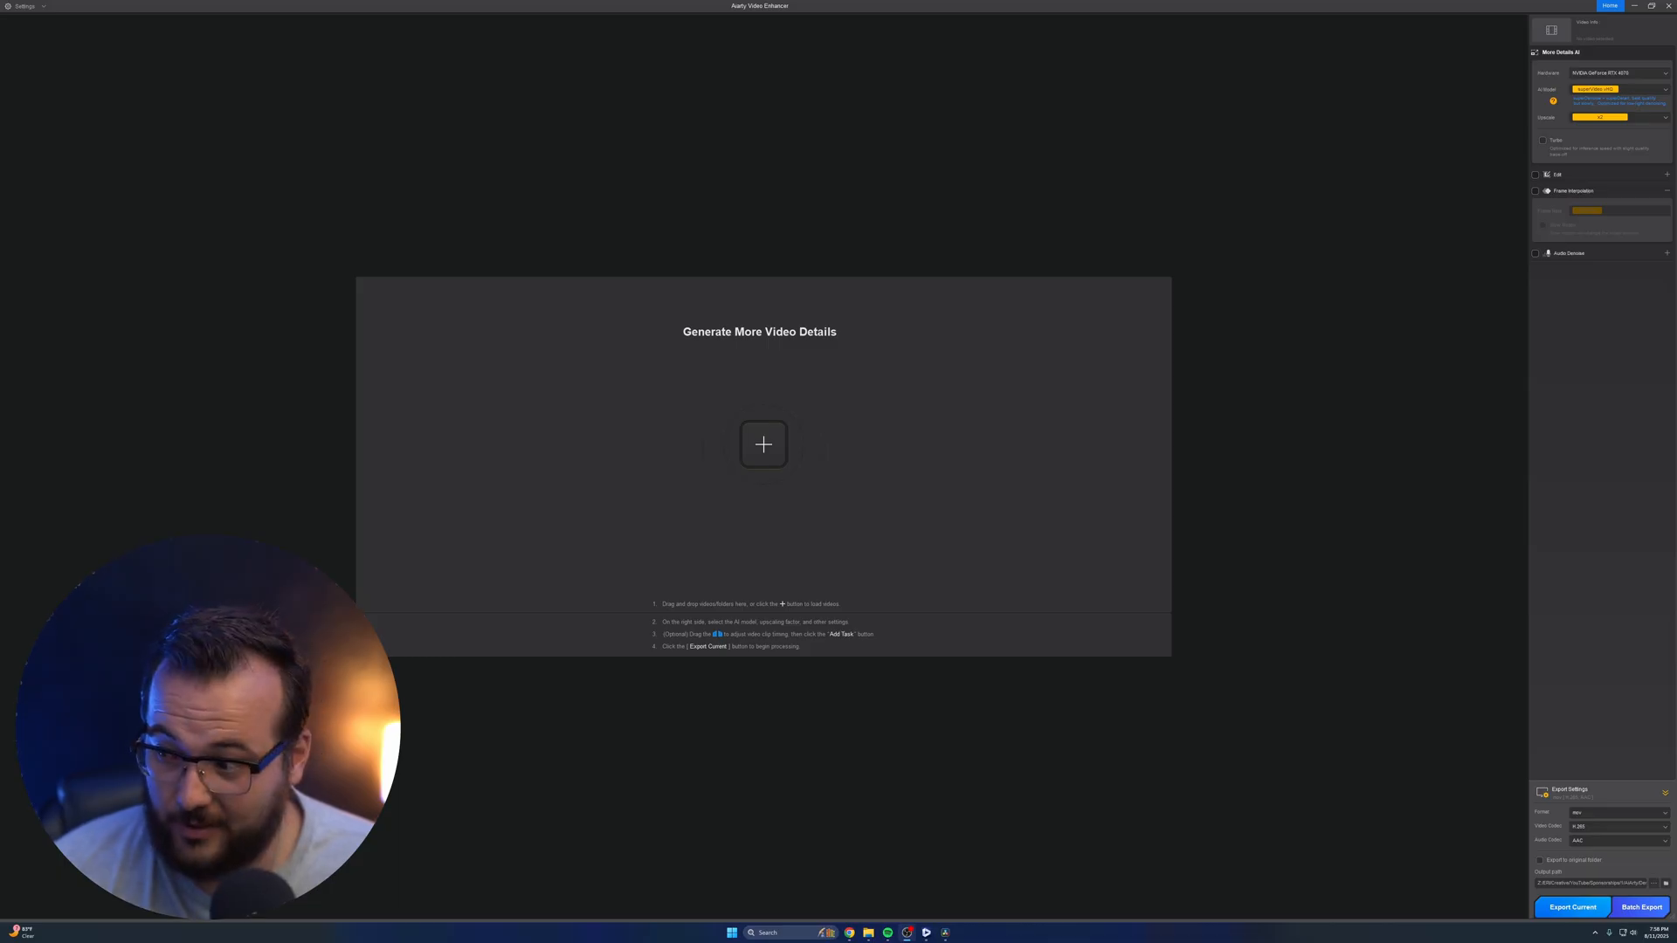
# Preview the beach clip 2082027-uhd_3840_2160_15fps.mp4 from the Deblur (restore) folder to examine its blur and film flaws
pyautogui.click(778, 524)
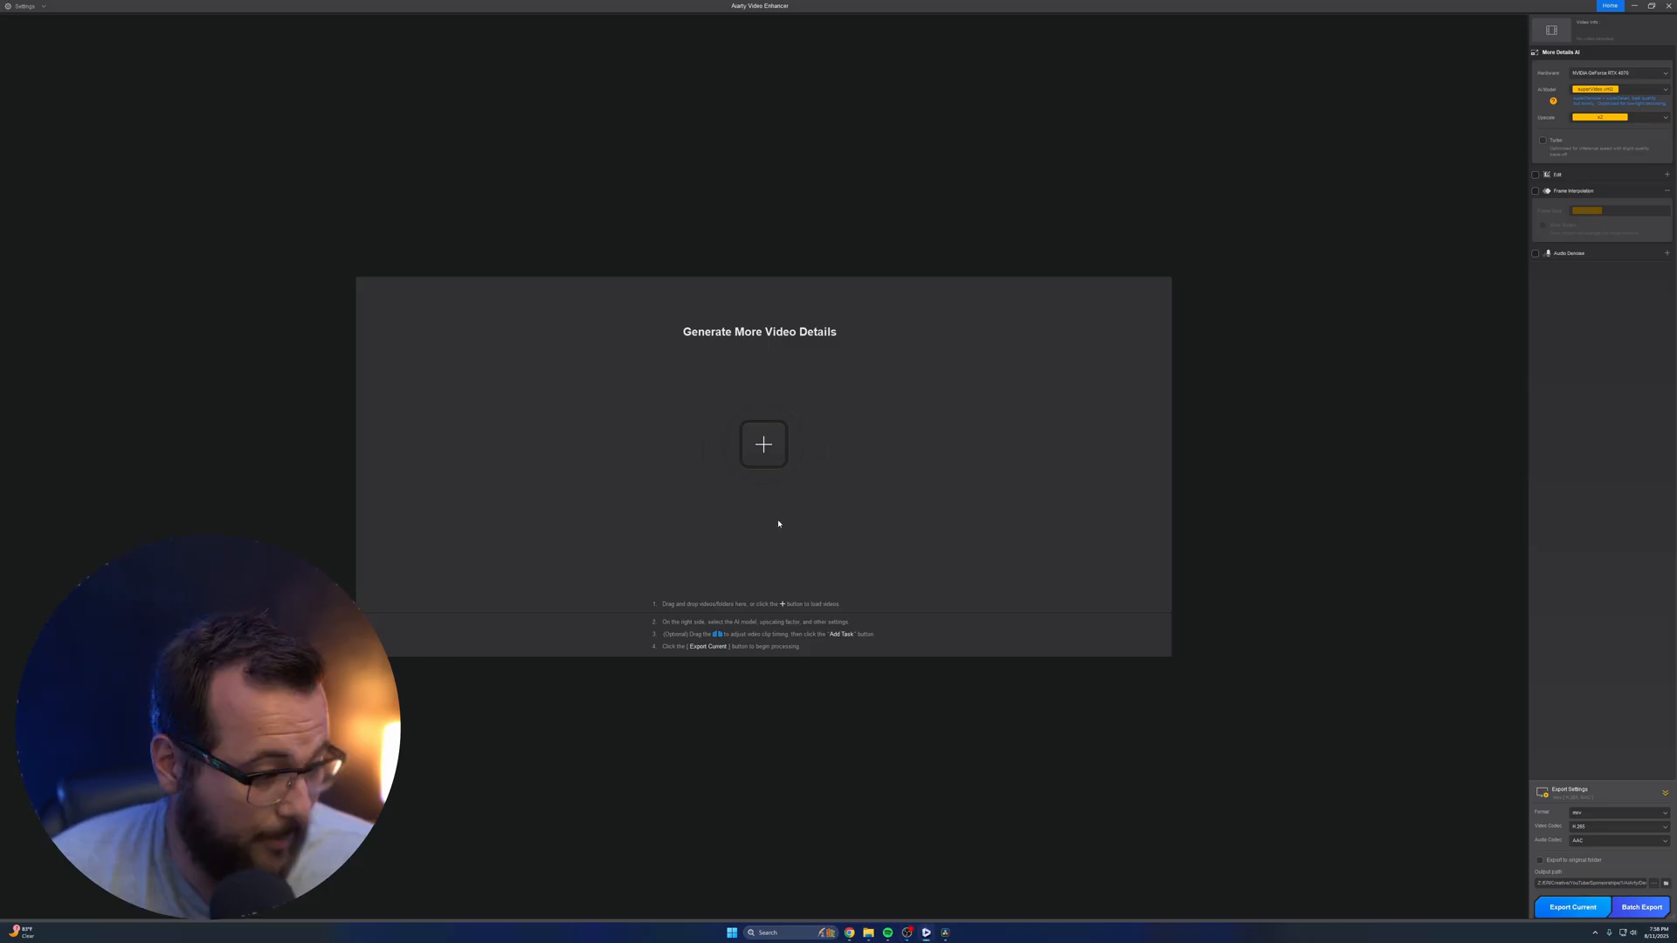
pyautogui.click(869, 933)
pyautogui.click(863, 888)
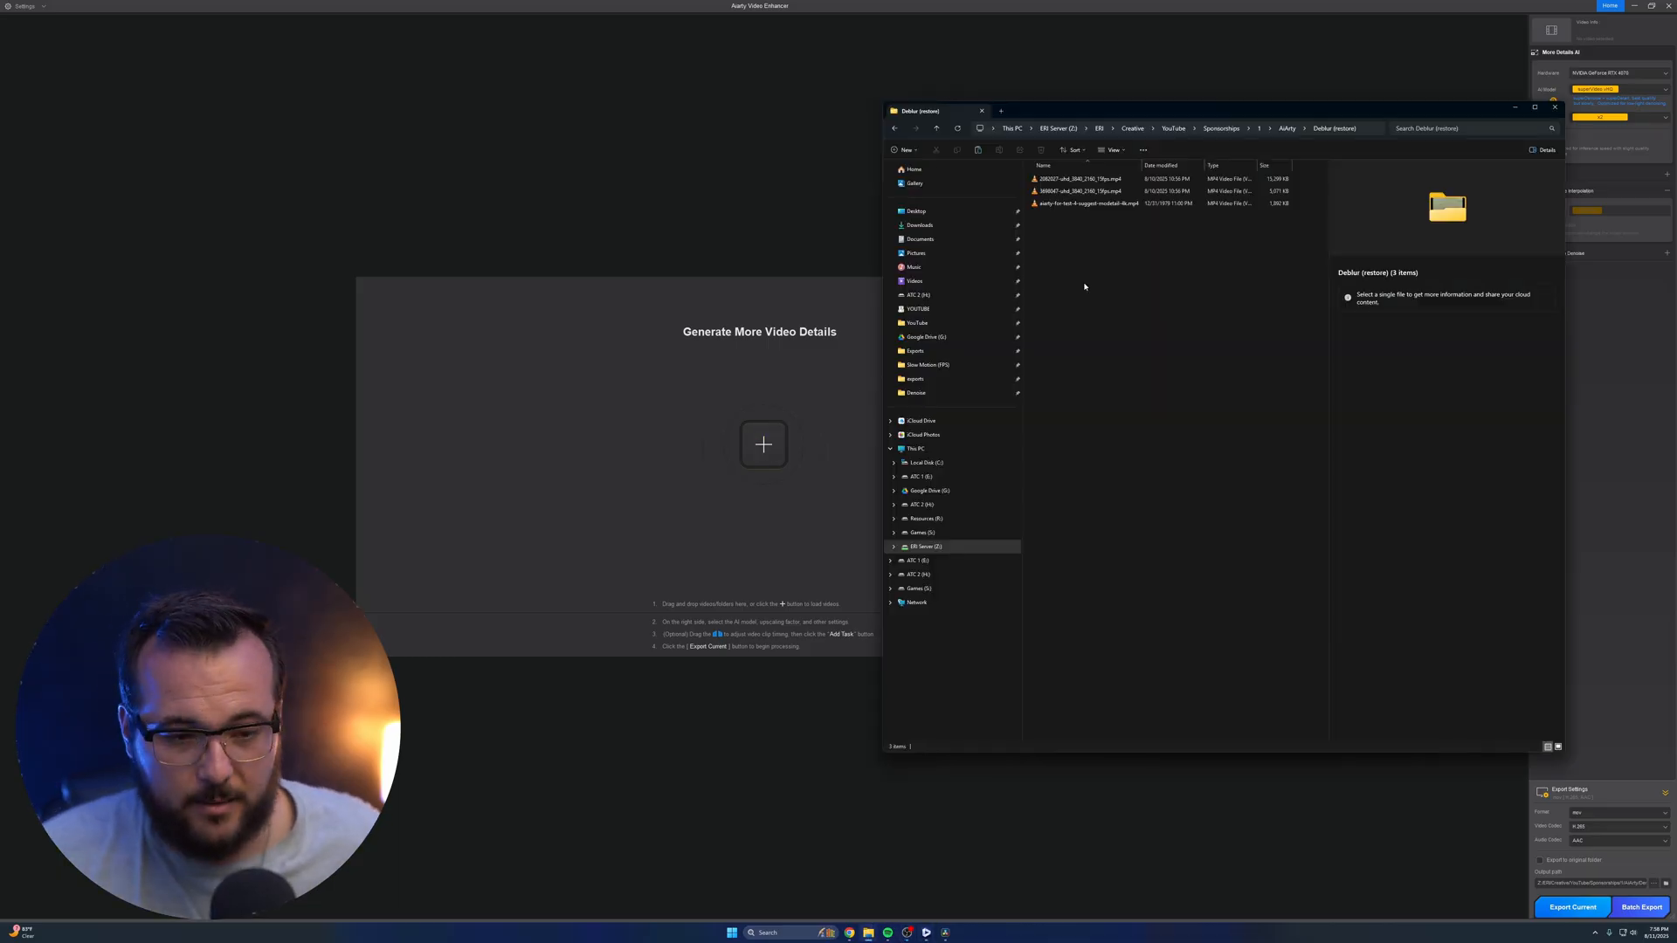
pyautogui.click(1120, 181)
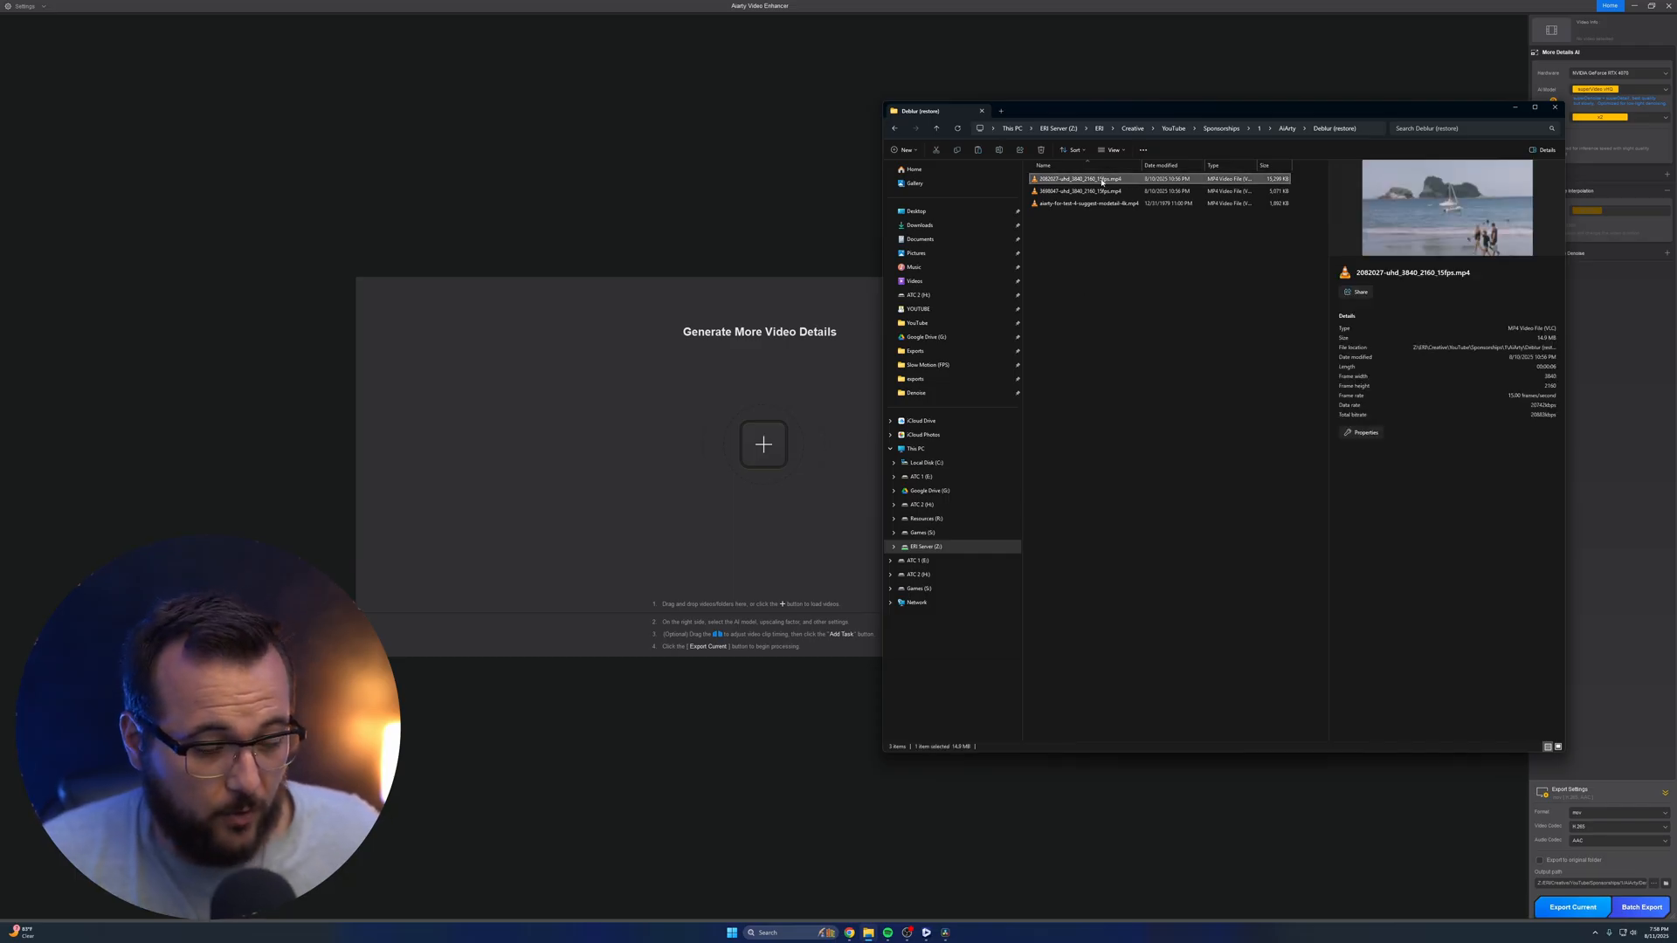
pyautogui.doubleClick(1102, 182)
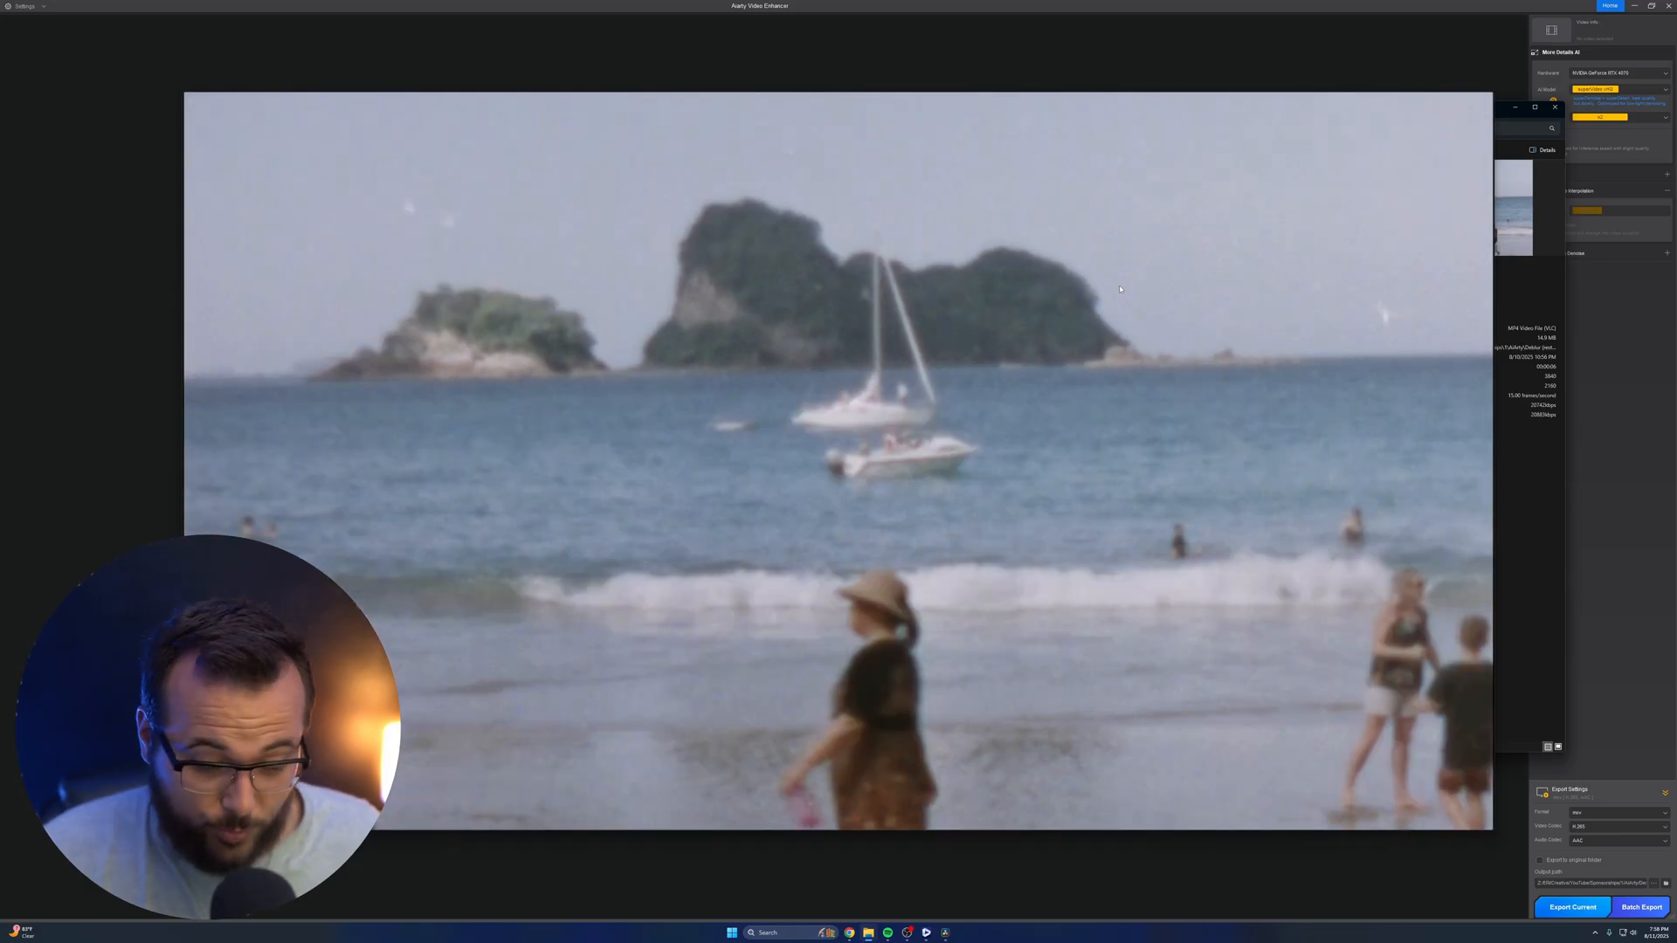
pyautogui.moveTo(1118, 289)
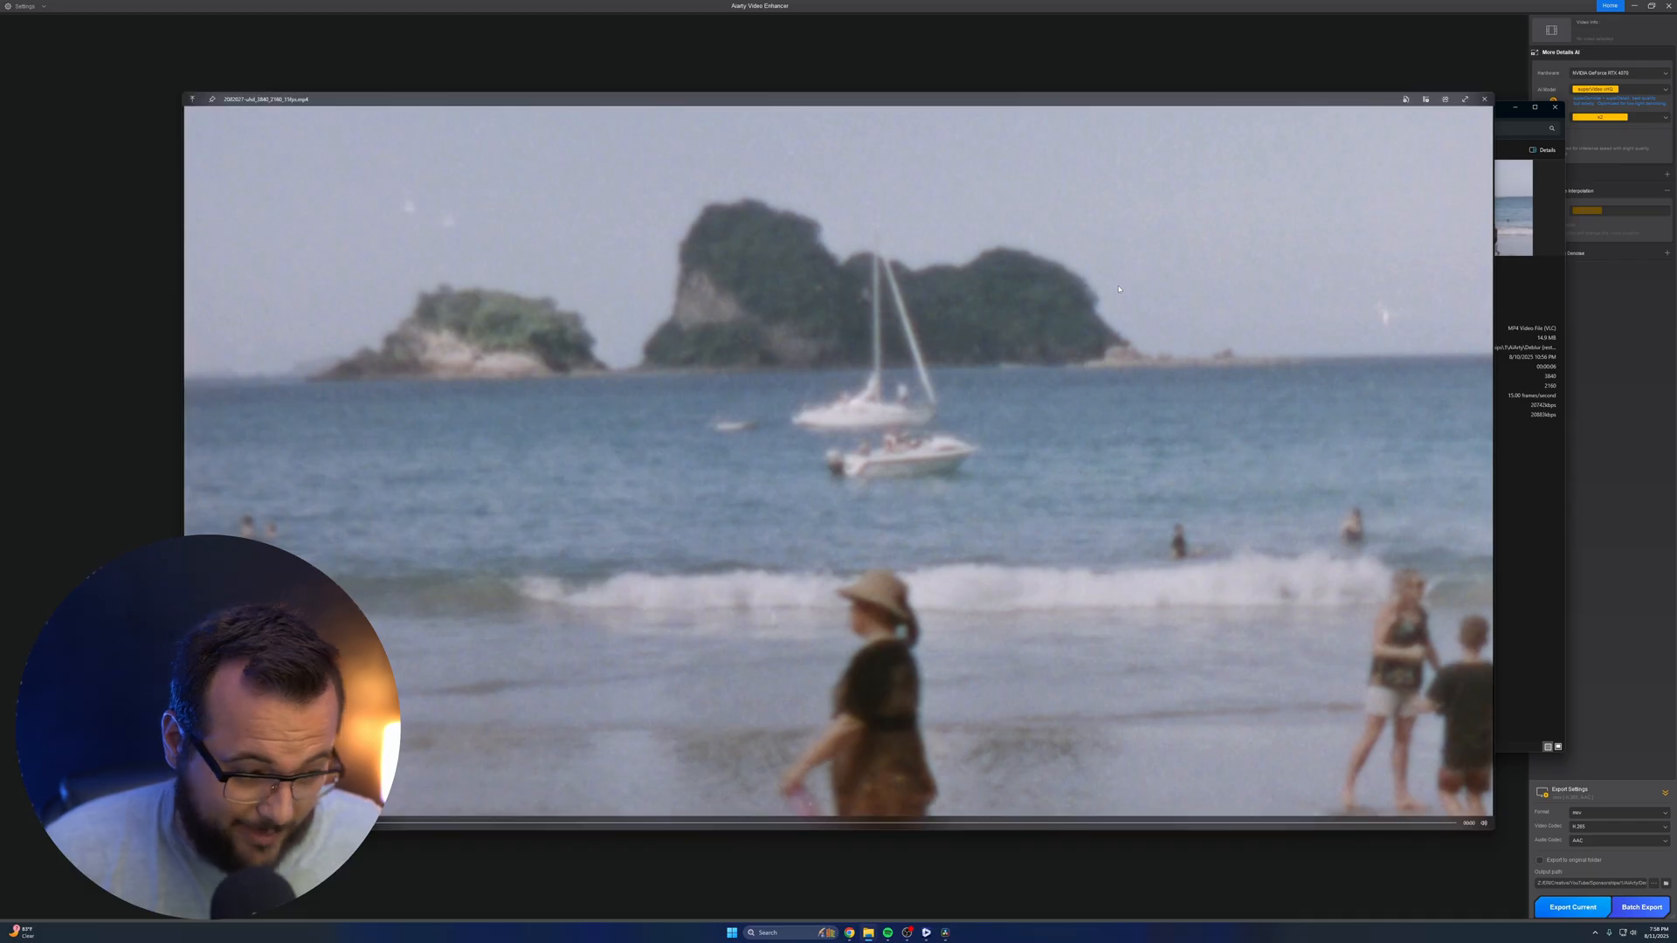
pyautogui.click(1483, 98)
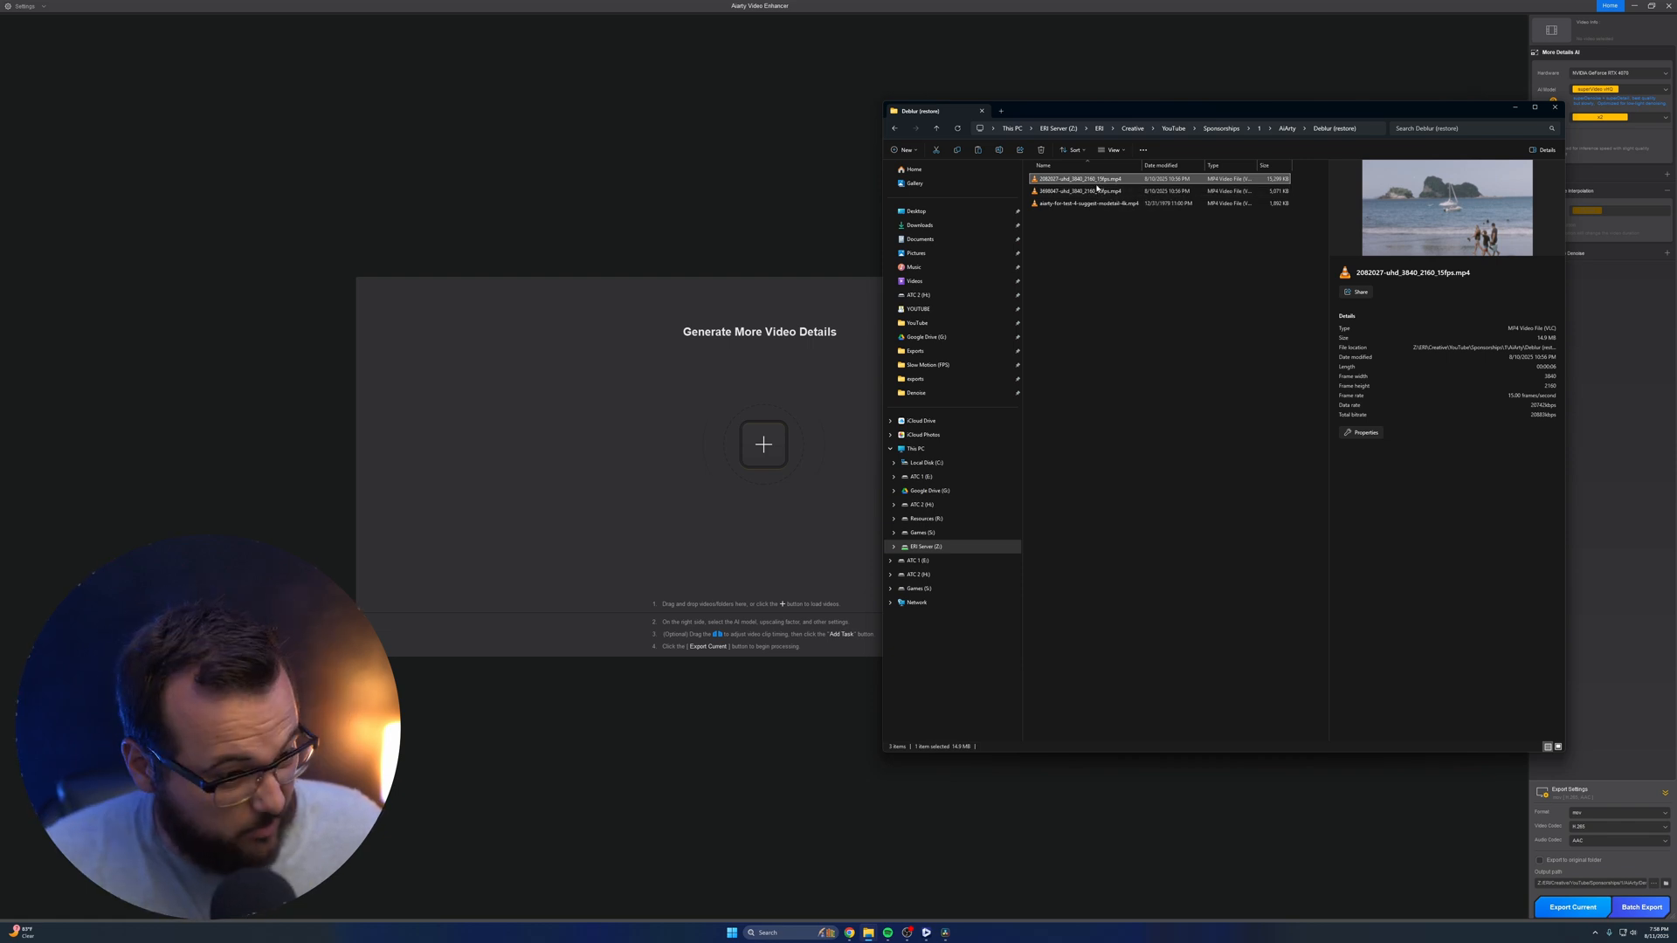
# Load 2082027-uhd_3840_2160_15fps.mp4 into Aiarty Video Enhancer and set the AI model to Smooth-HQ v2
pyautogui.moveTo(1113, 180); pyautogui.dragTo(725, 550)
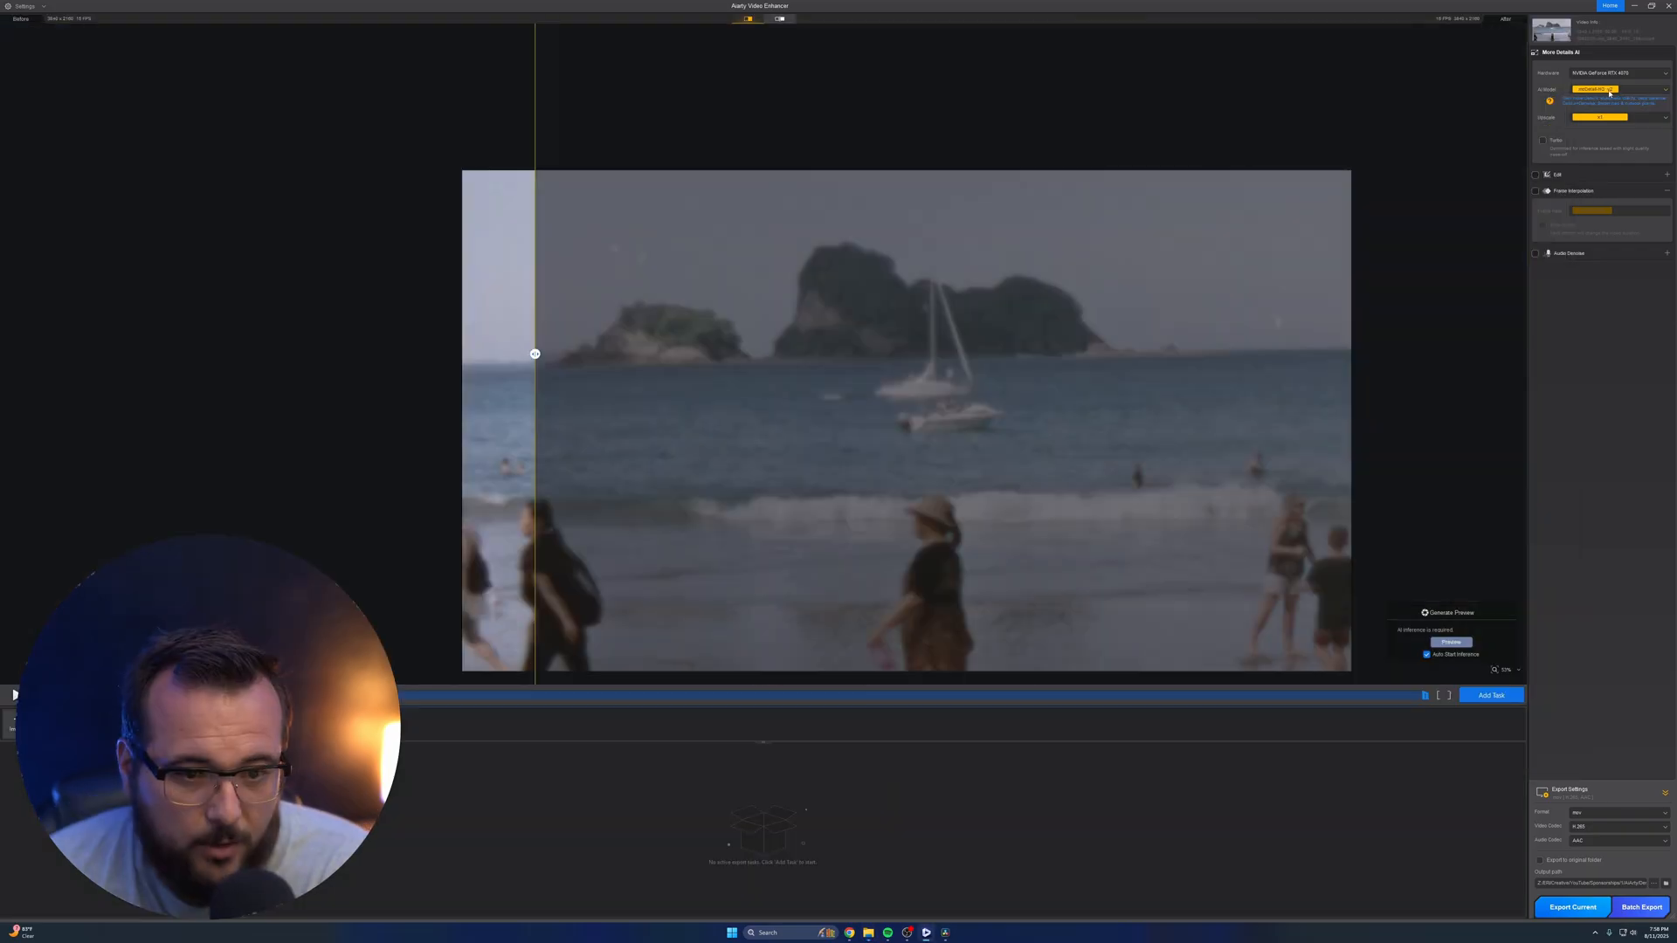
pyautogui.click(1621, 89)
pyautogui.click(1603, 110)
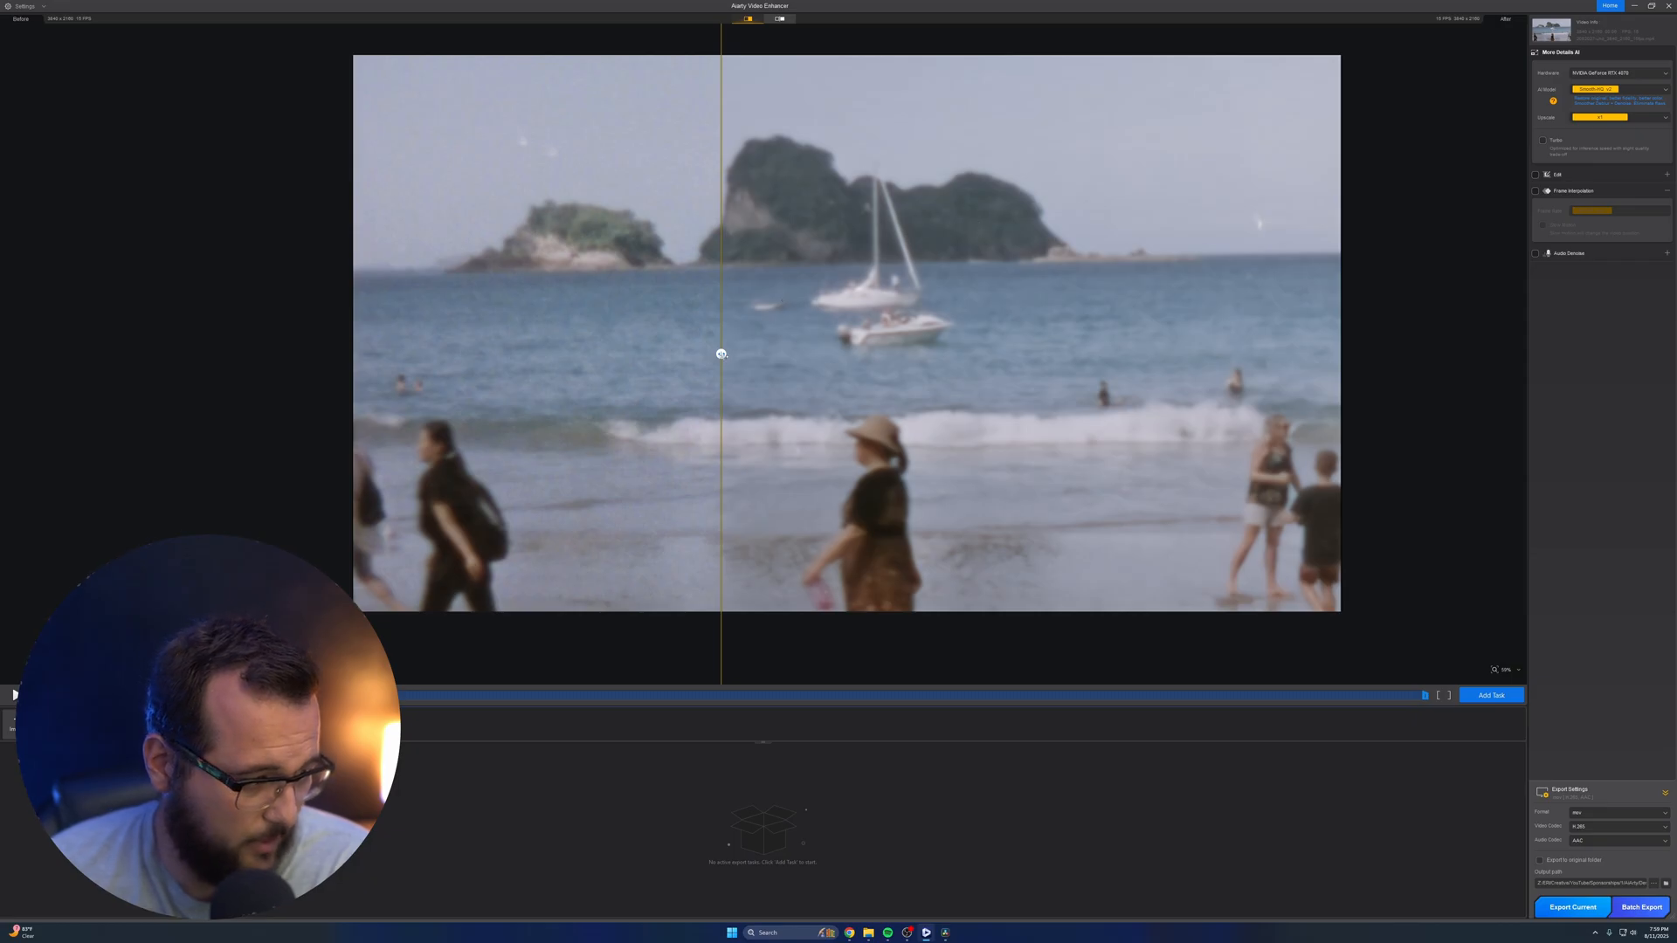
# Compare the original and enhanced beach footage around the boats up close with the before/after divider
pyautogui.moveTo(722, 354)
pyautogui.mouseDown()
pyautogui.moveTo(1100, 352)
pyautogui.moveTo(694, 354)
pyautogui.mouseUp()
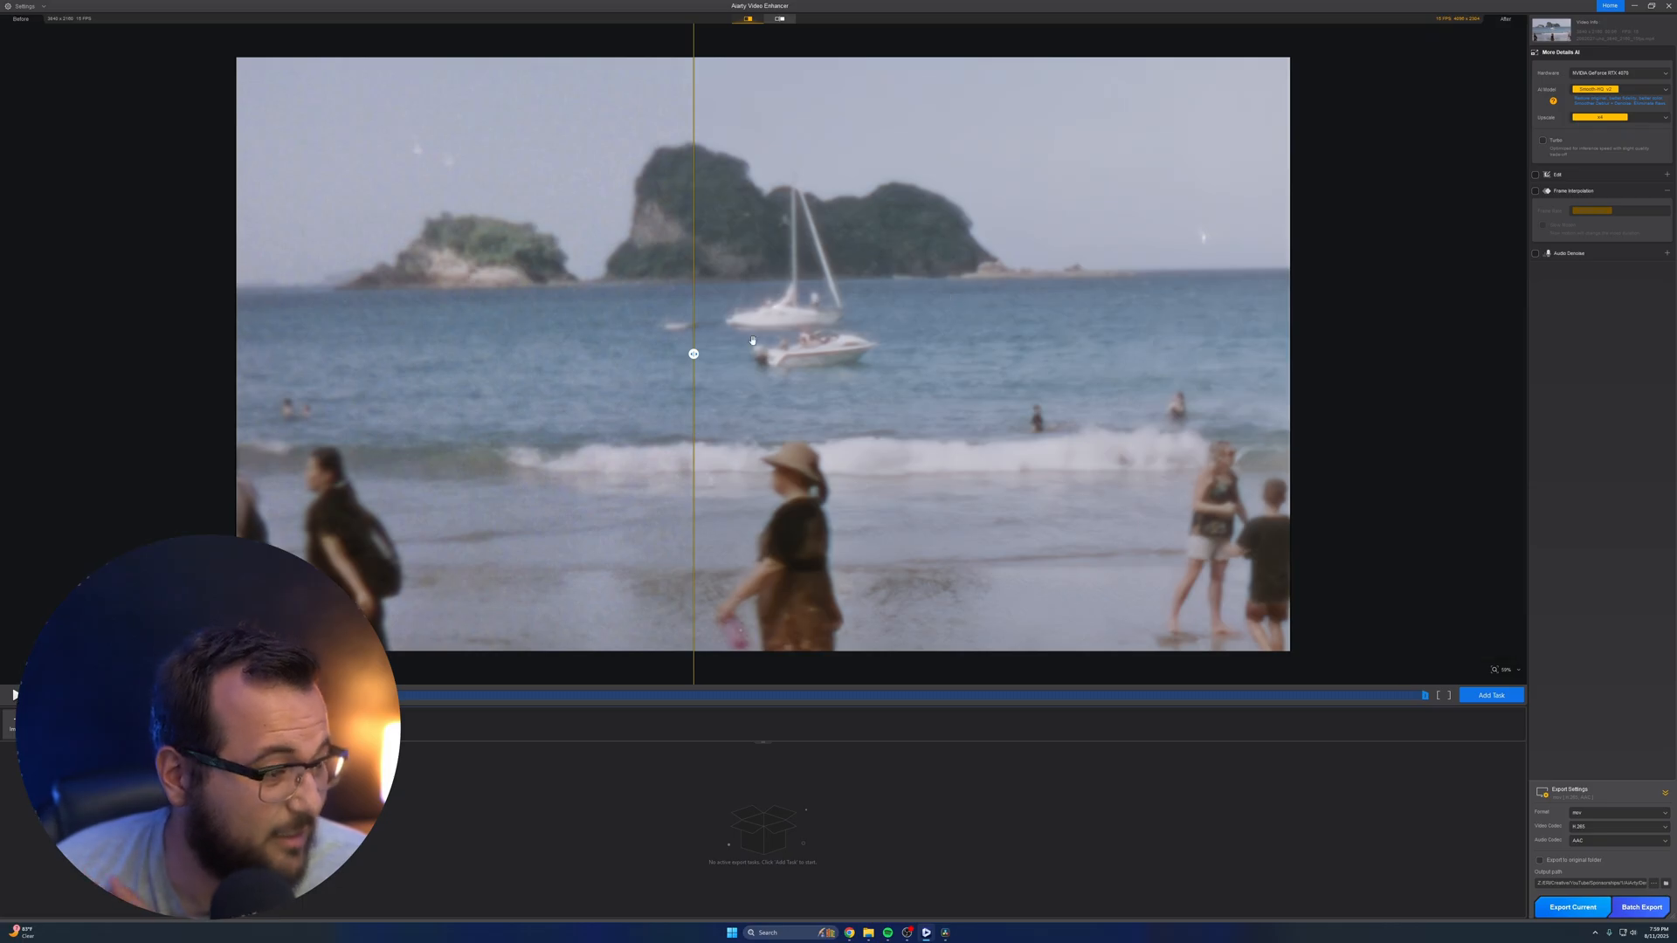
pyautogui.scroll(4, 768, 314)
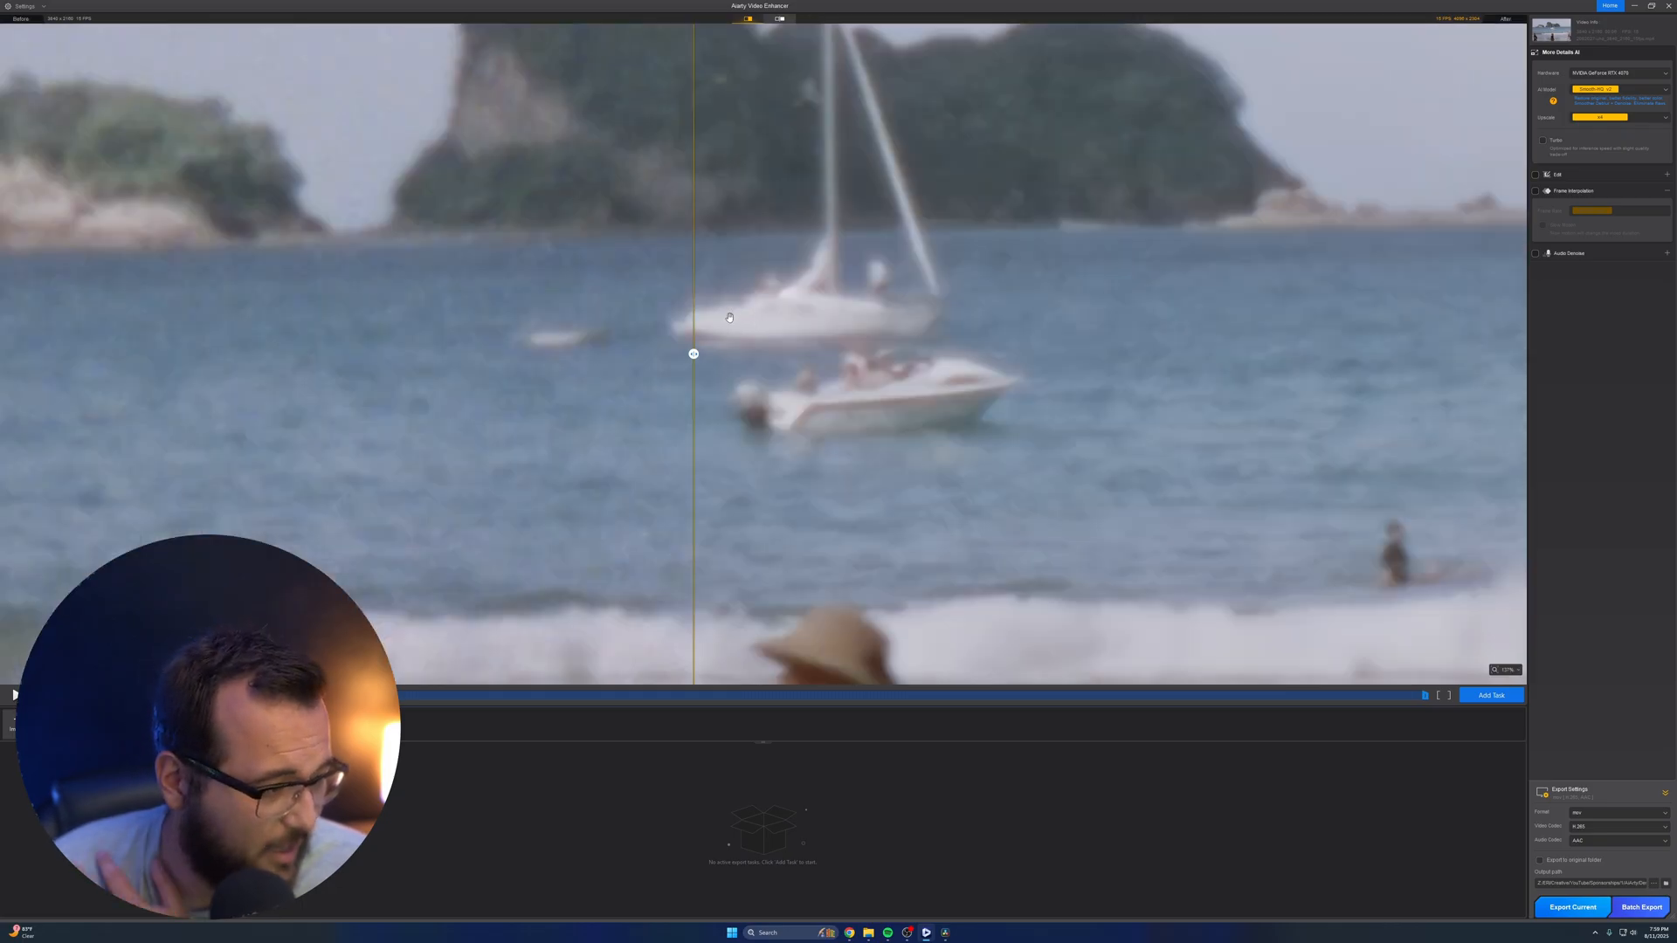
pyautogui.moveTo(694, 353); pyautogui.dragTo(1057, 353)
pyautogui.scroll(-5, 660, 366)
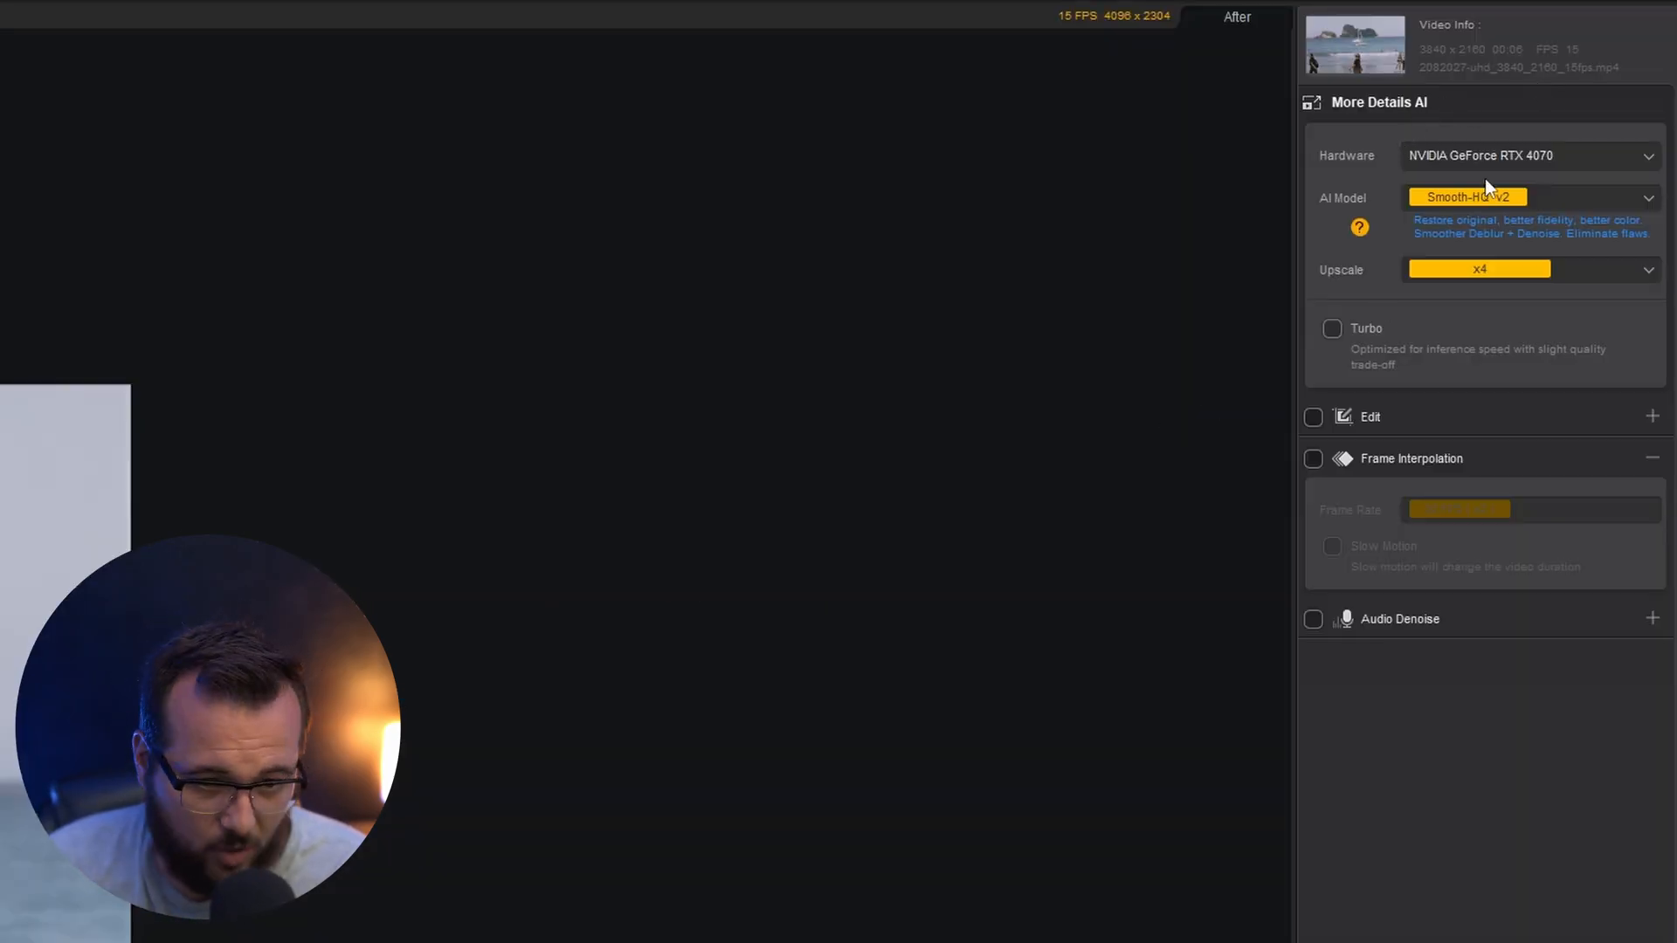
# Enable frame interpolation for the beach clip and set its frame rate to 120 FPS
pyautogui.click(1314, 457)
pyautogui.click(1453, 506)
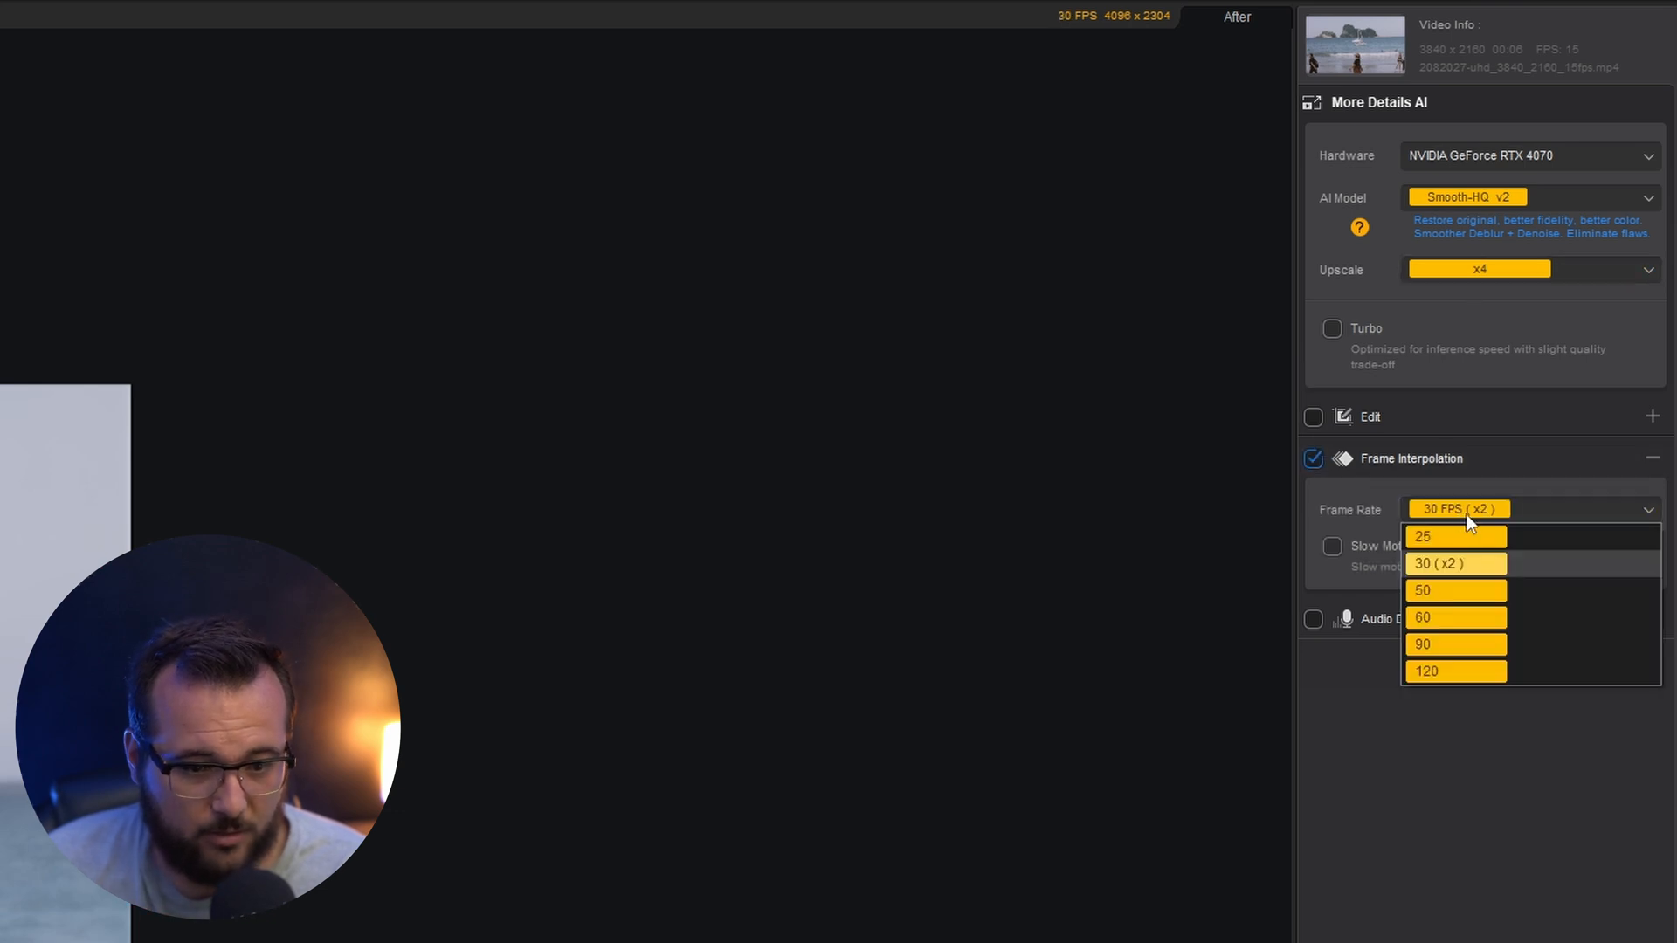
pyautogui.click(1490, 663)
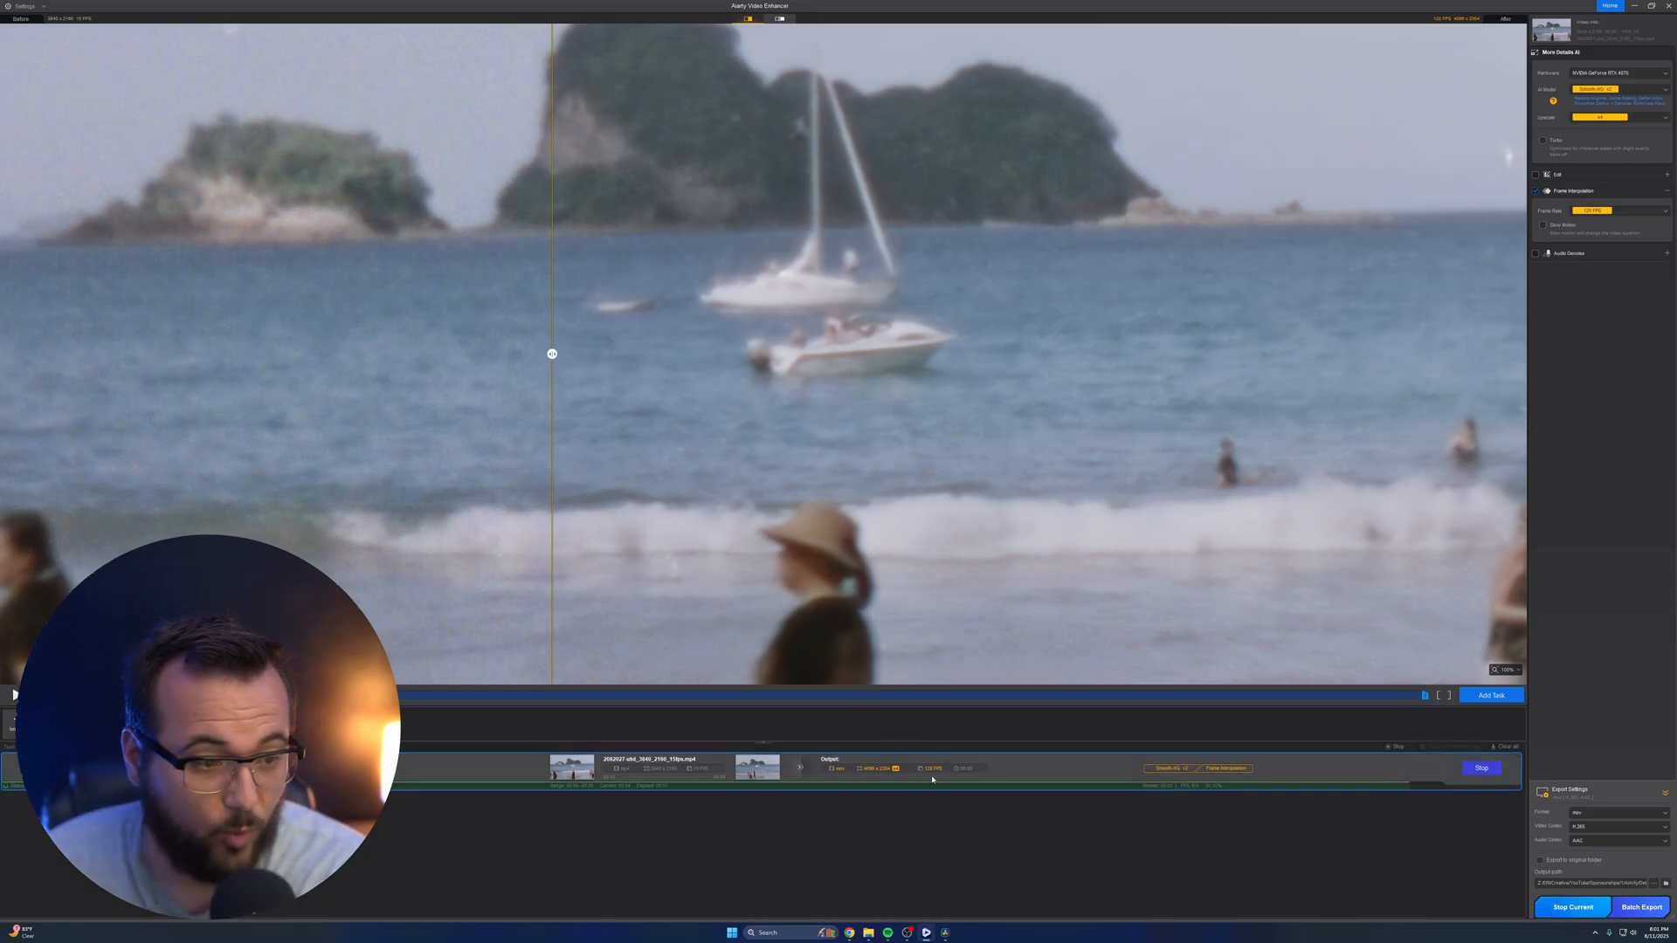
# Open the export location of the beach clip and play the 120 FPS result in VLC media player, scrubbing through it
pyautogui.click(1479, 768)
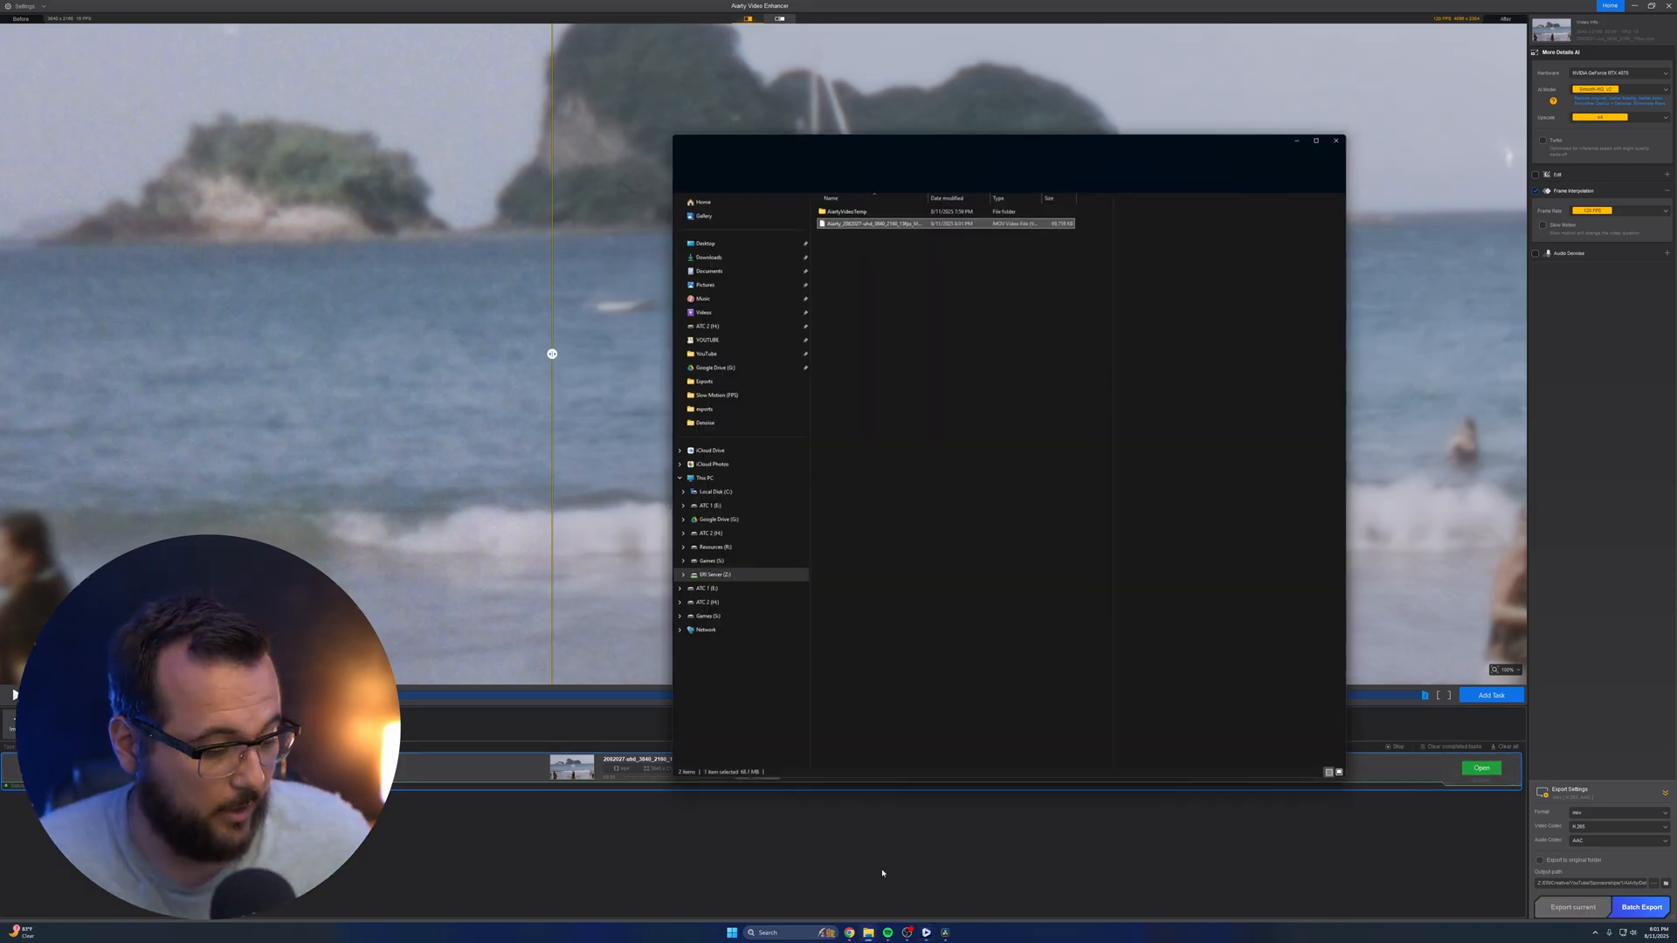
pyautogui.doubleClick(874, 217)
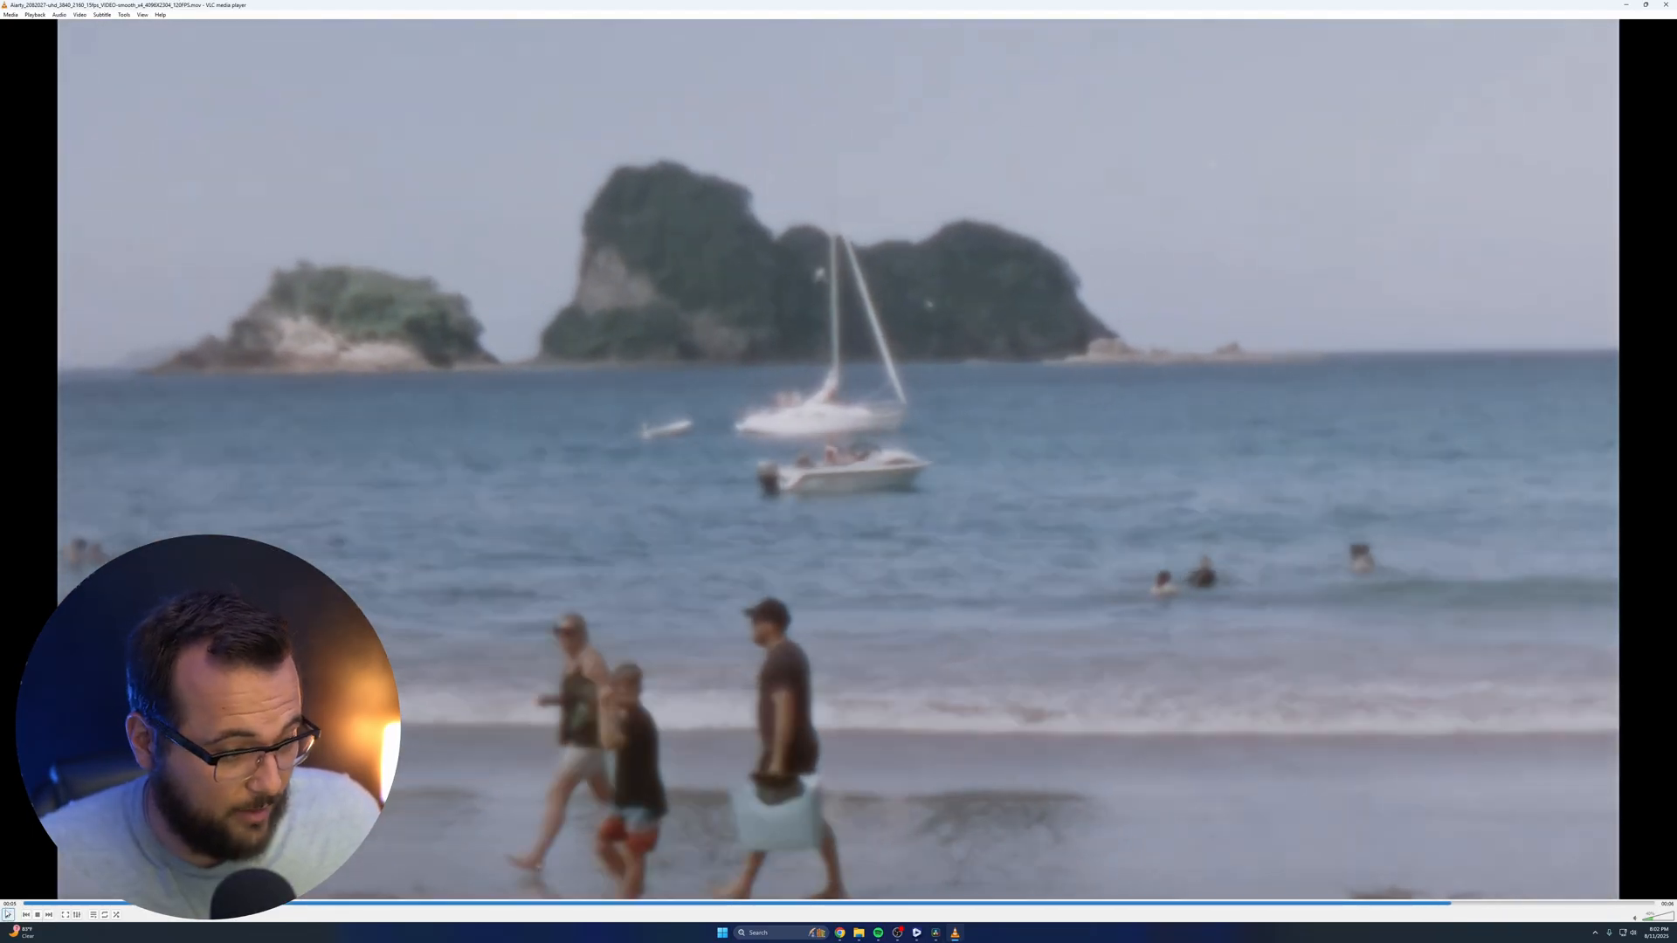
pyautogui.click(8, 914)
pyautogui.moveTo(373, 902); pyautogui.dragTo(852, 903)
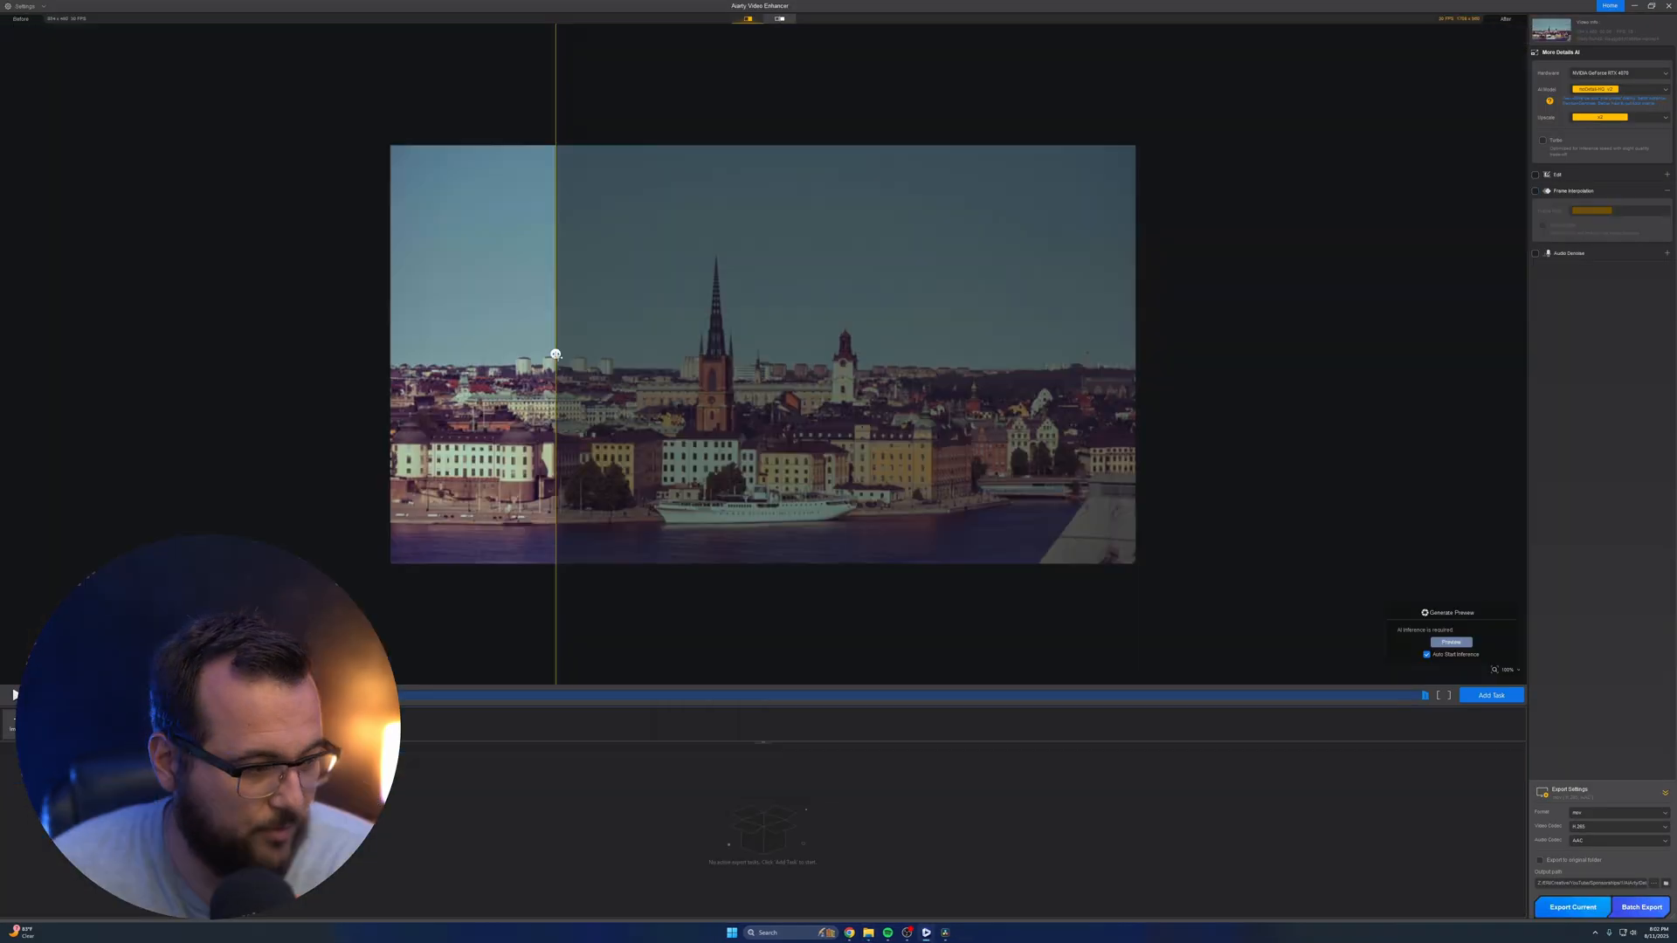
# Compare the original and enhanced city footage around the church tower up close with the before/after divider
pyautogui.moveTo(553, 354); pyautogui.dragTo(782, 354)
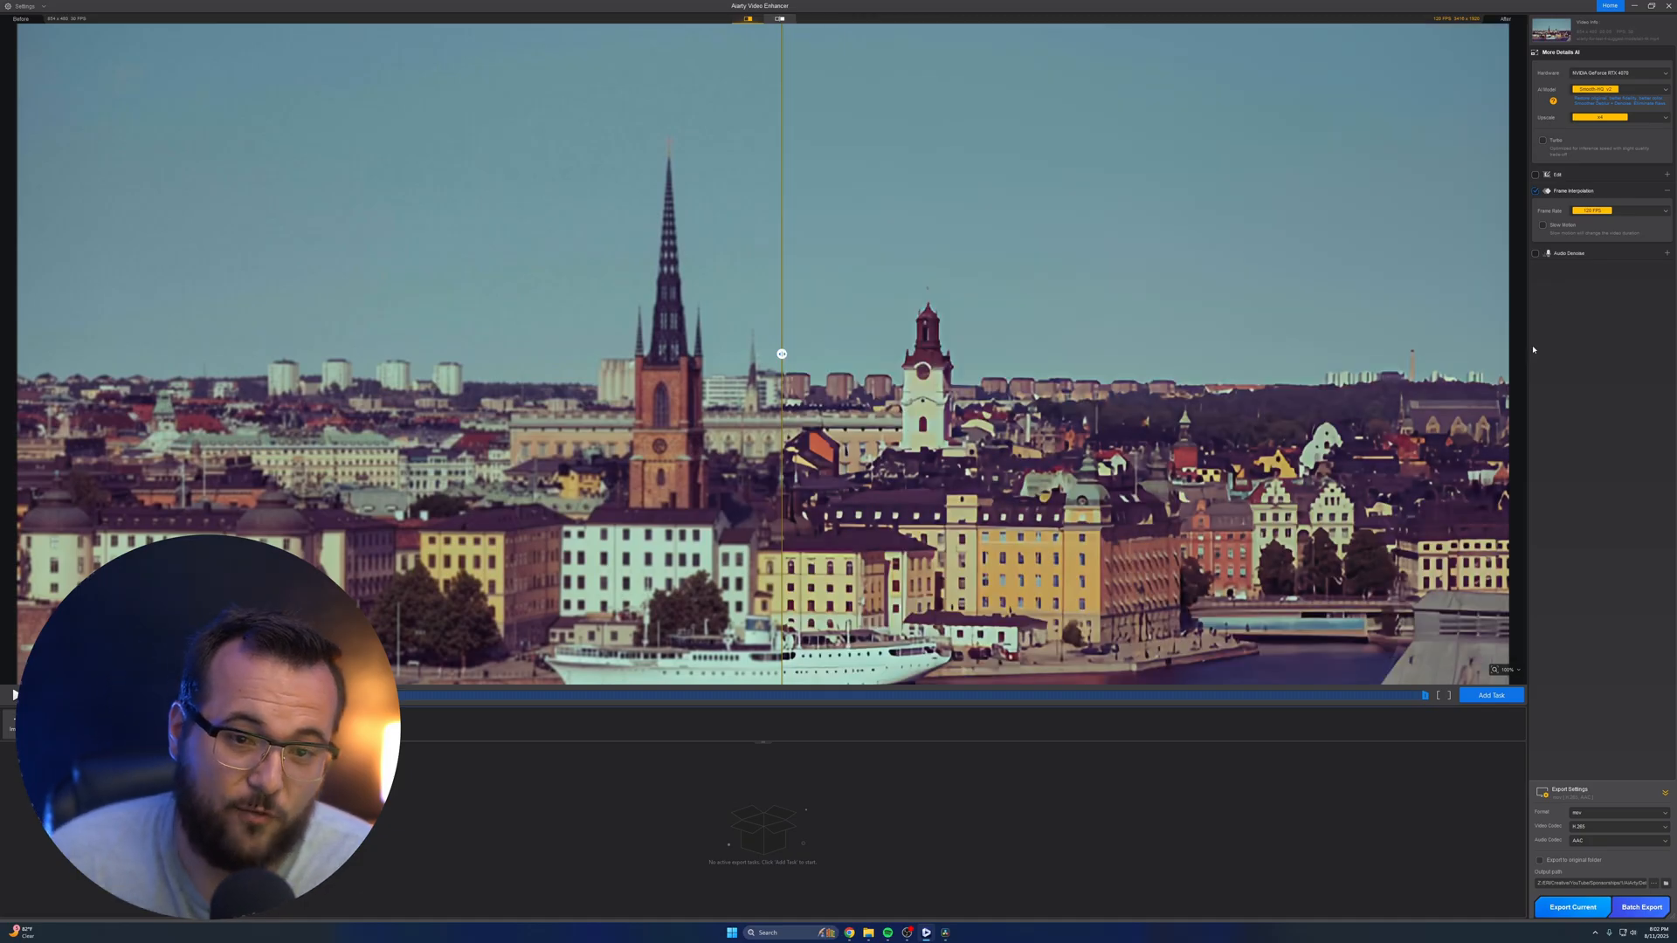
pyautogui.scroll(-5, 945, 460)
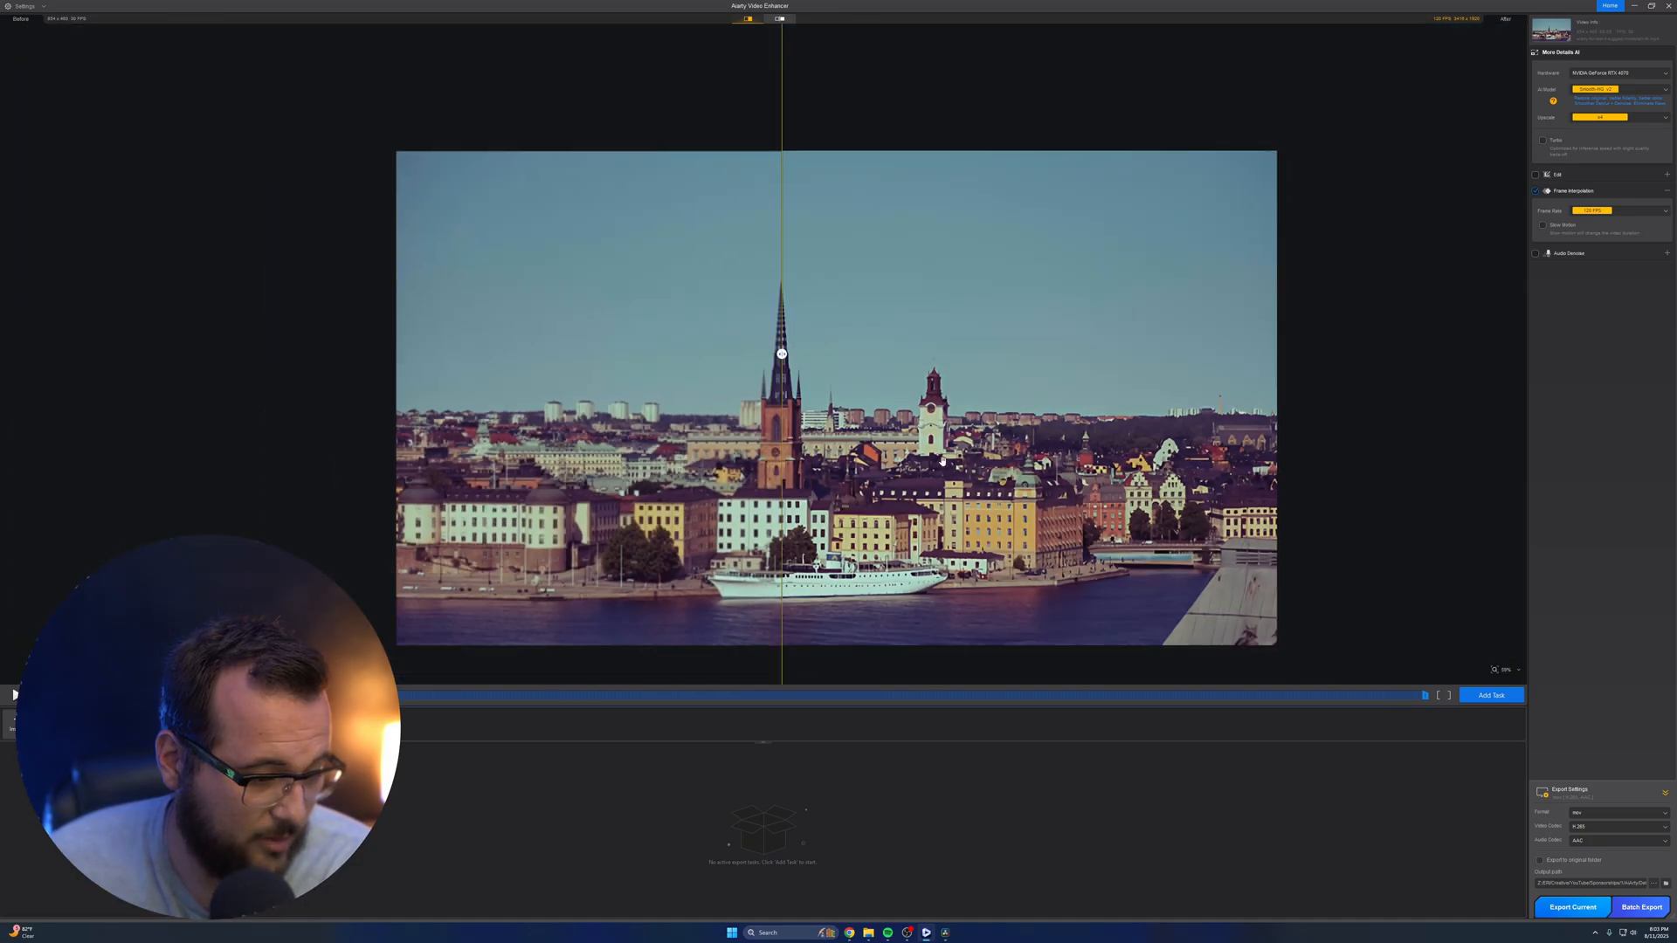
pyautogui.scroll(15, 944, 460)
pyautogui.scroll(-7, 943, 467)
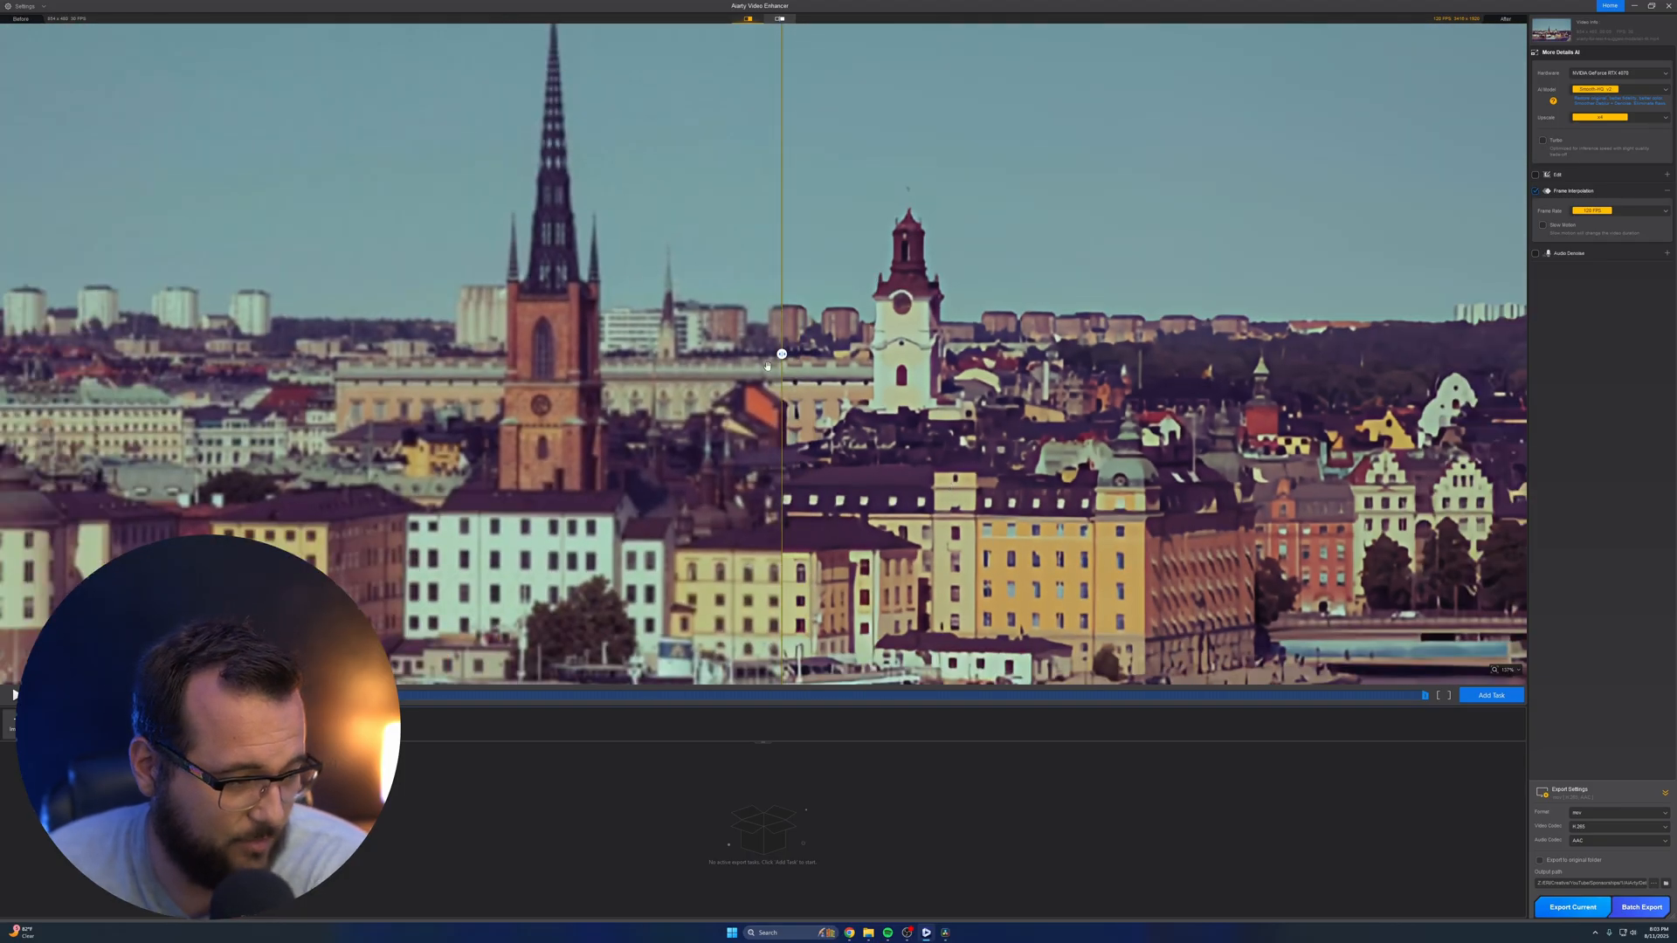
pyautogui.moveTo(782, 354); pyautogui.dragTo(606, 354)
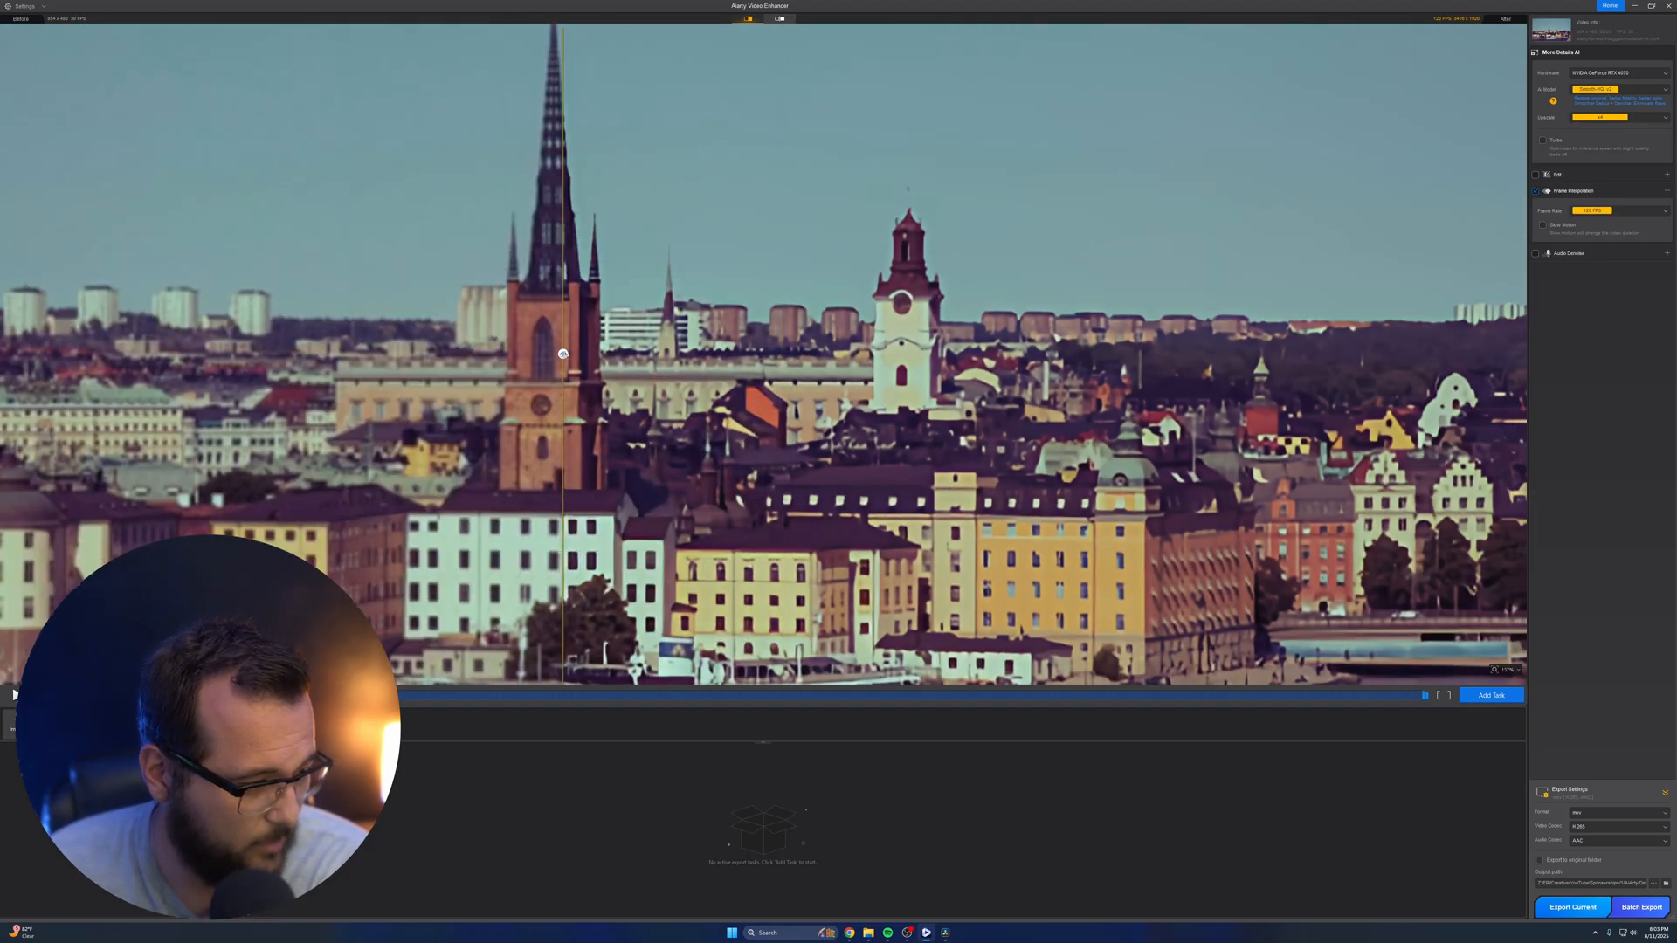
pyautogui.scroll(8, 551, 365)
pyautogui.scroll(-4, 551, 365)
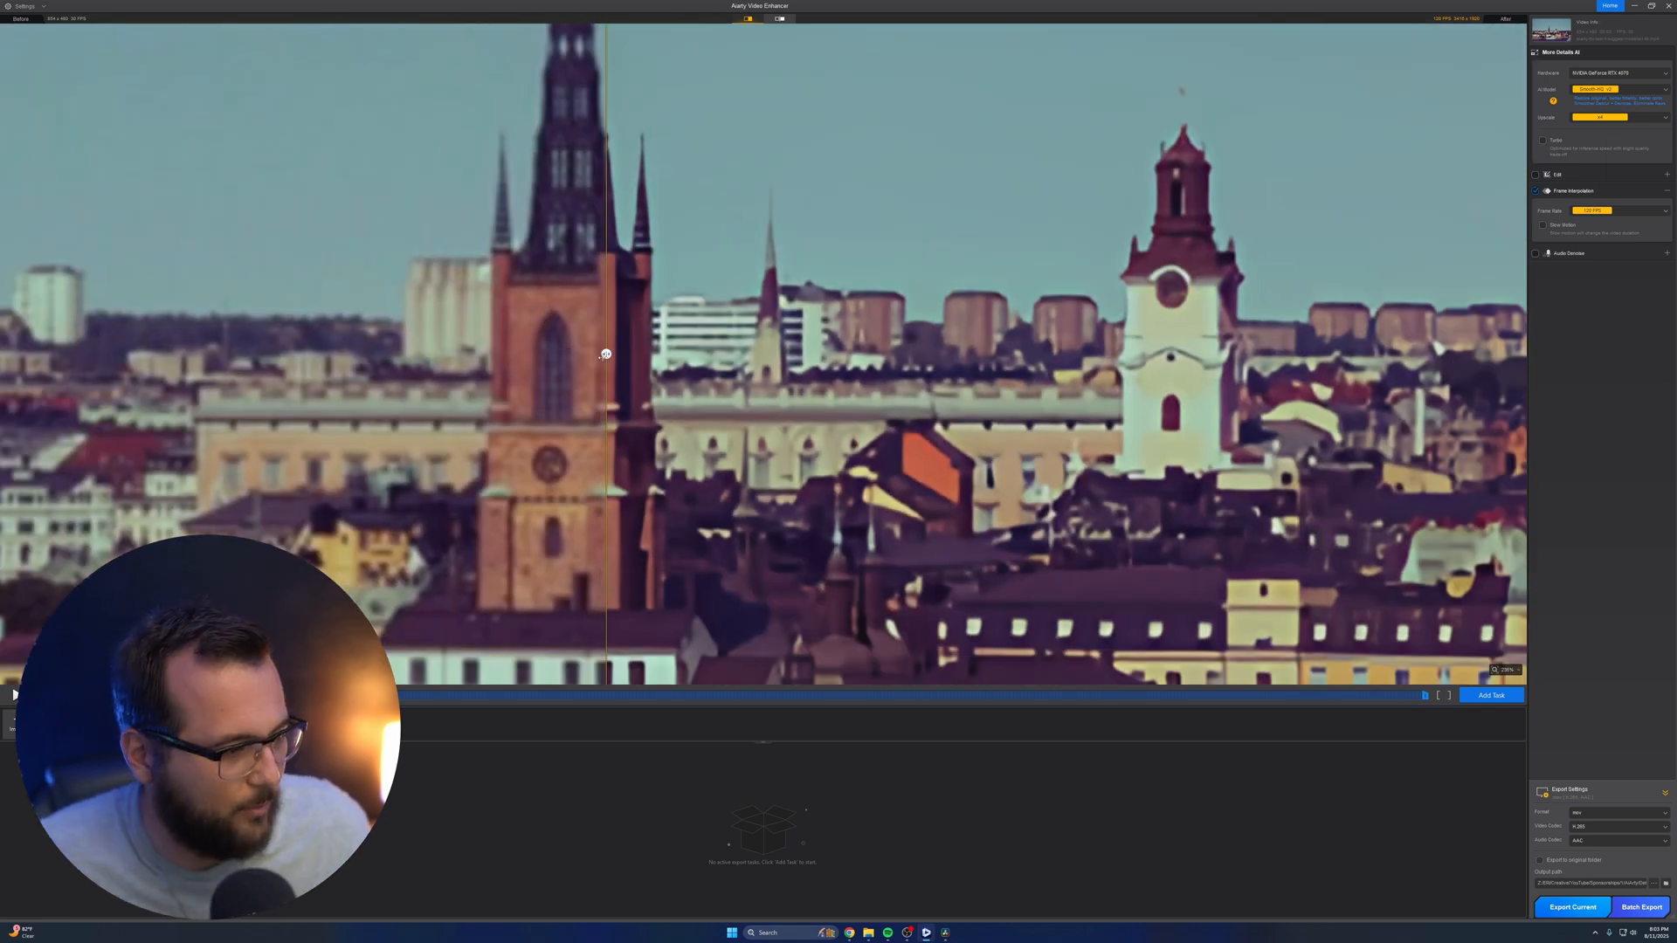
pyautogui.moveTo(607, 354); pyautogui.dragTo(454, 386)
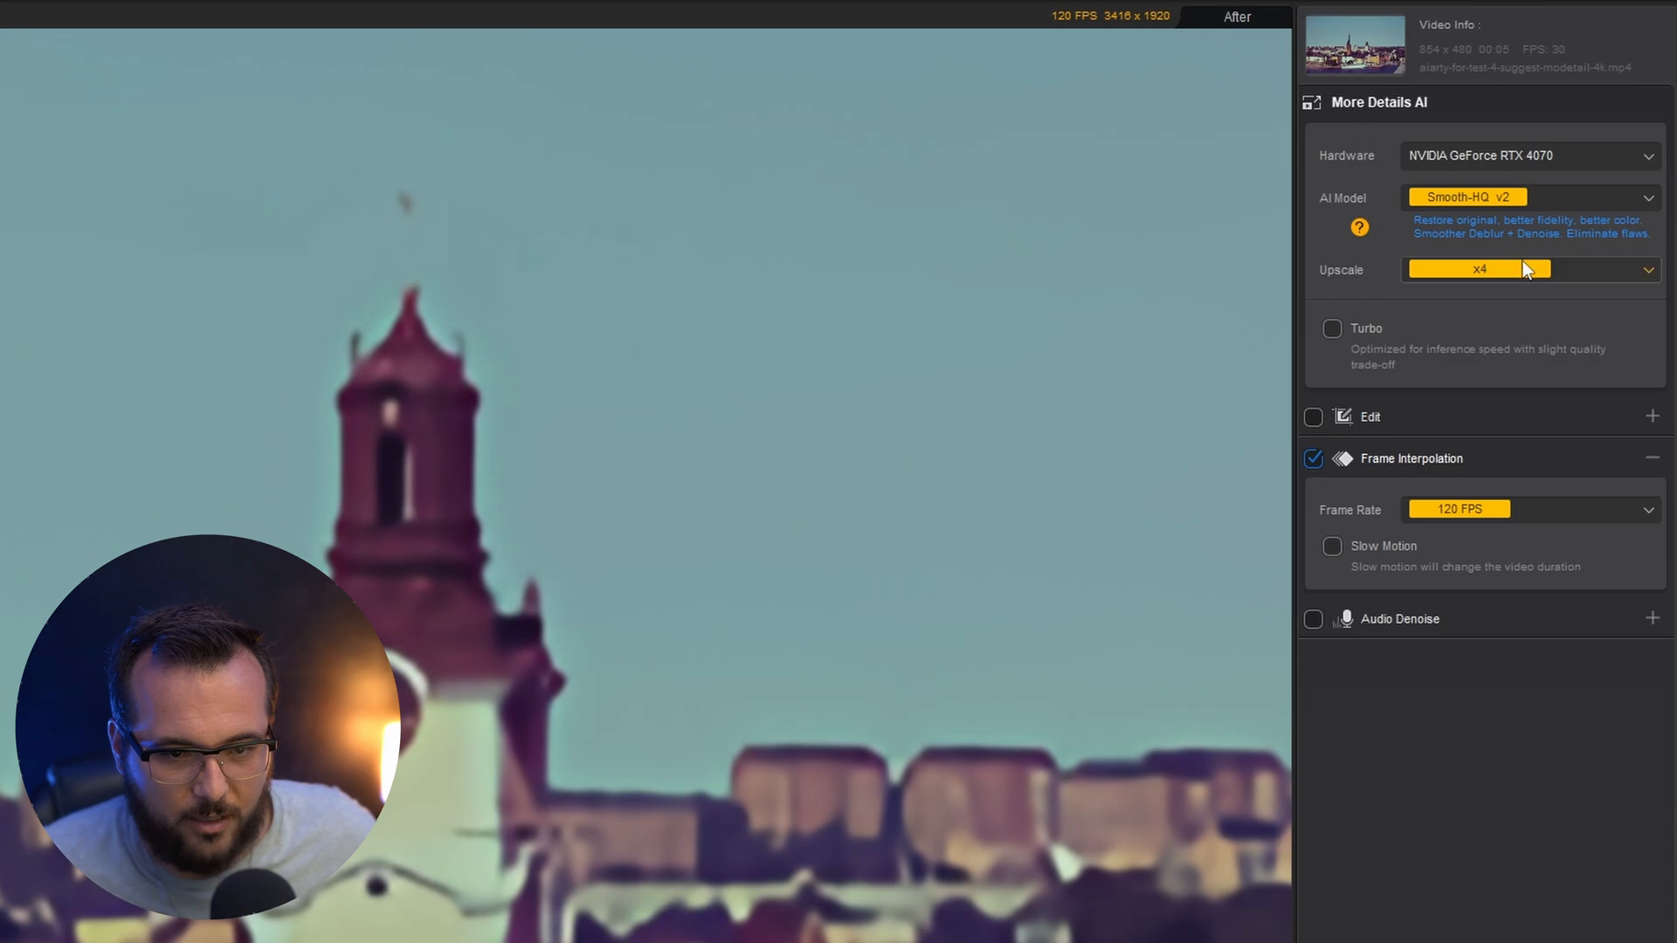
# Set the city clip's upscale factor to x2 and export the clip
pyautogui.click(1614, 118)
pyautogui.click(1481, 323)
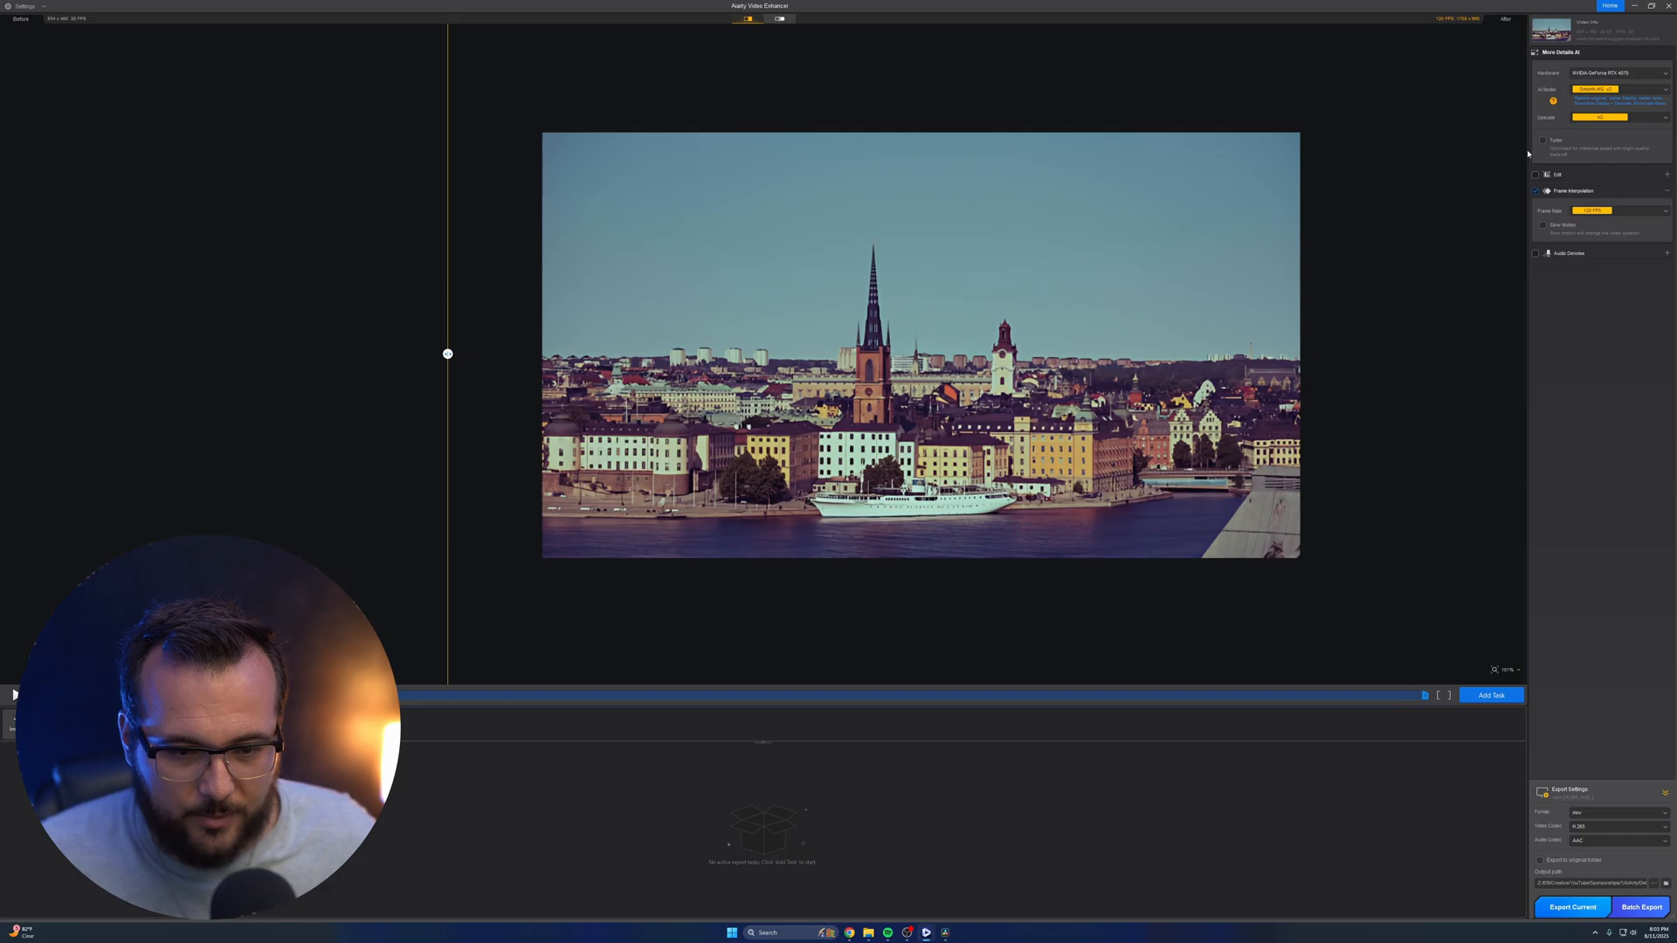
pyautogui.click(1597, 908)
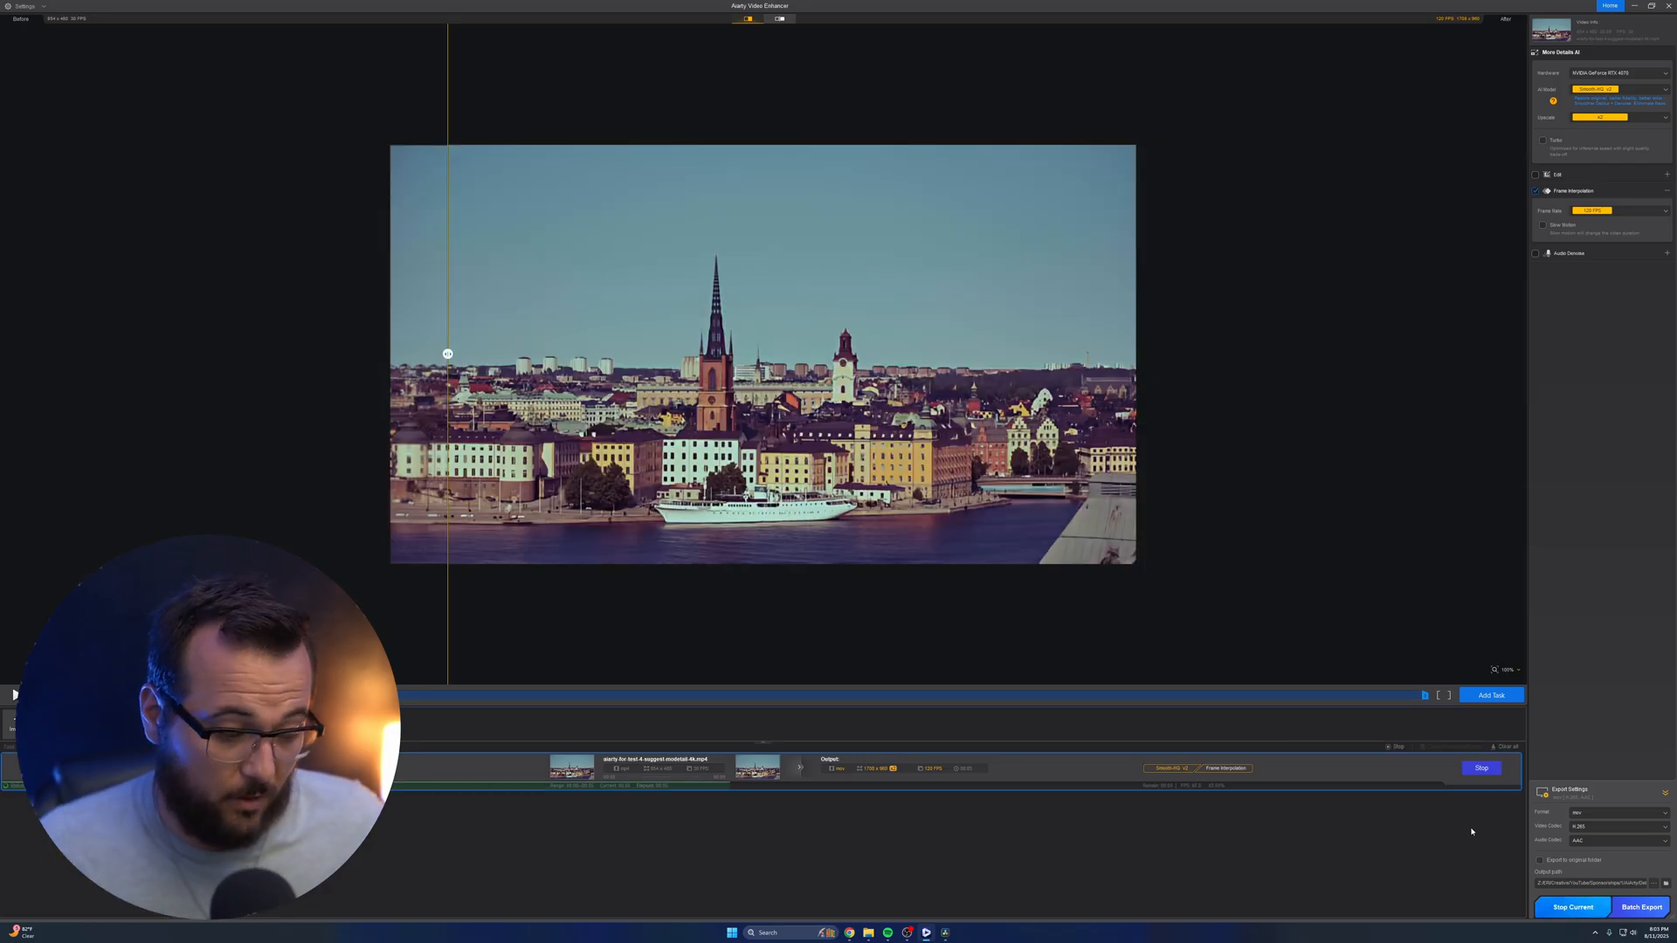
# Play the exported x2, 120 FPS city clip in VLC media player to examine its quality, then close the player
pyautogui.doubleClick(898, 233)
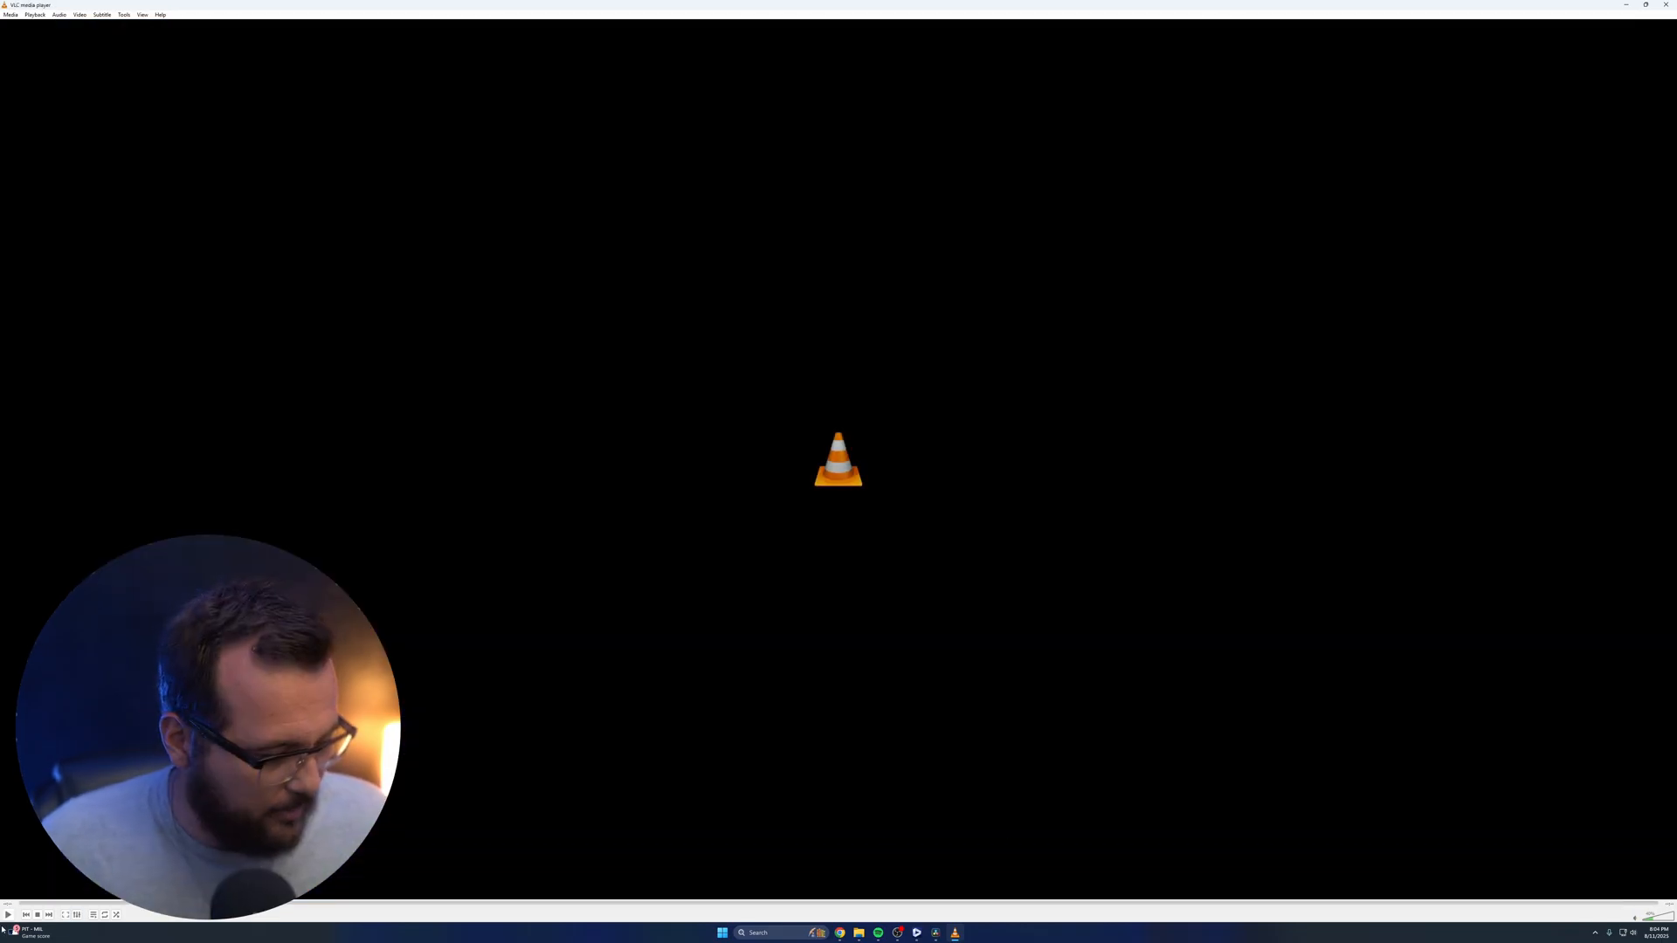
pyautogui.click(8, 915)
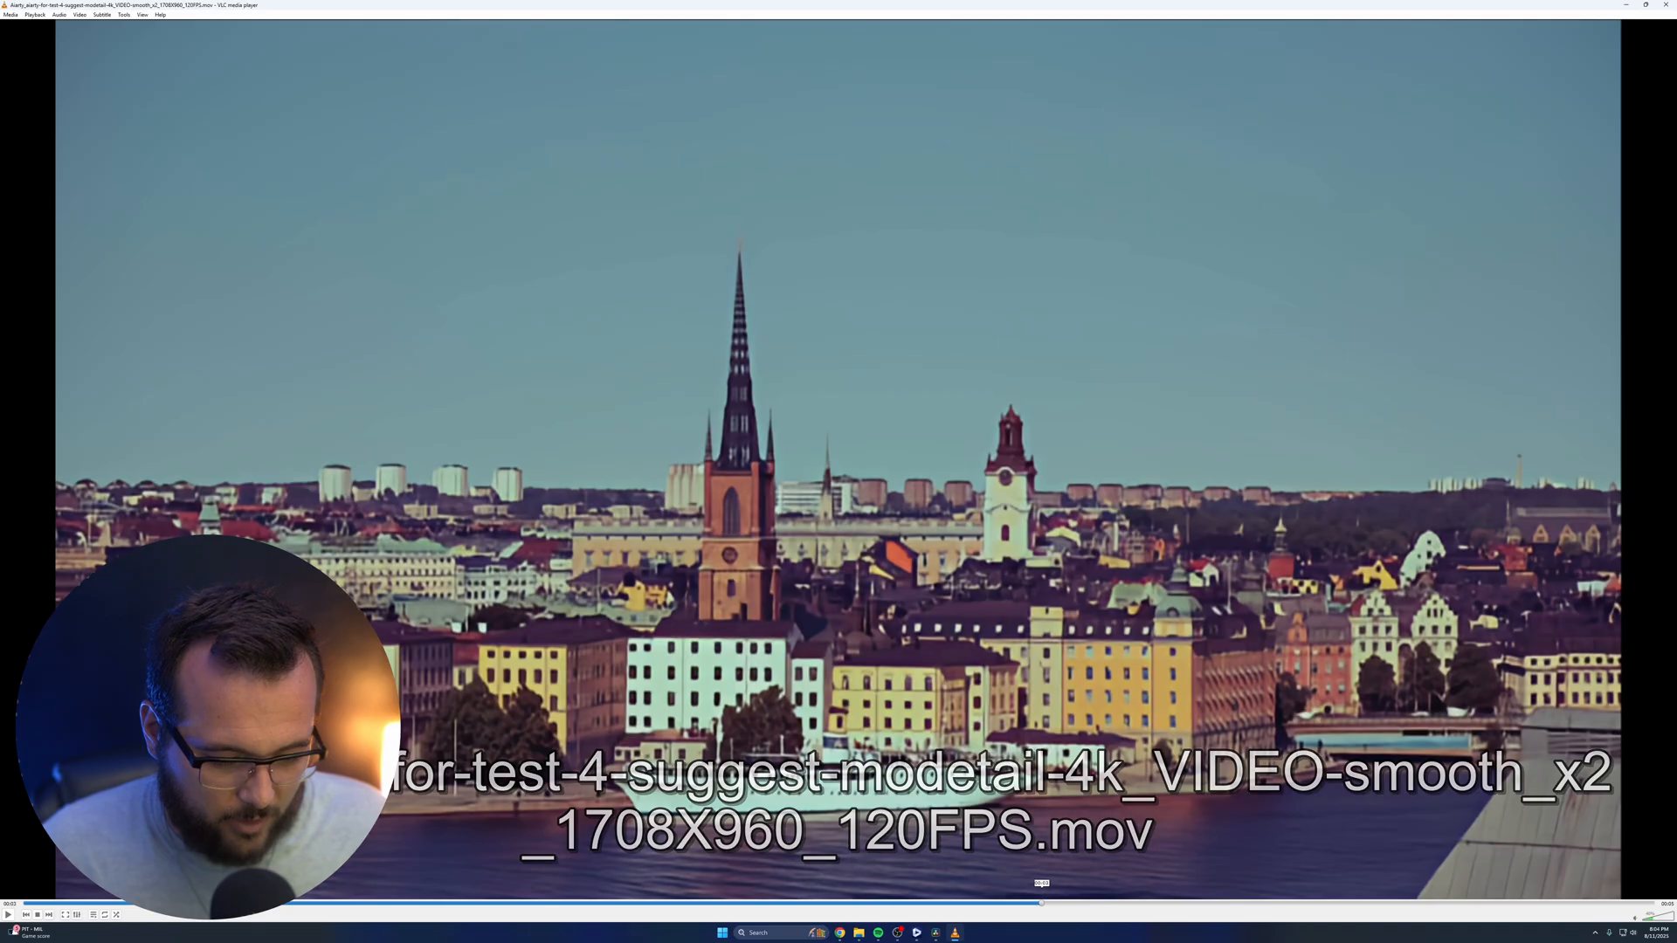
pyautogui.moveTo(1515, 904); pyautogui.dragTo(553, 904)
pyautogui.click(8, 914)
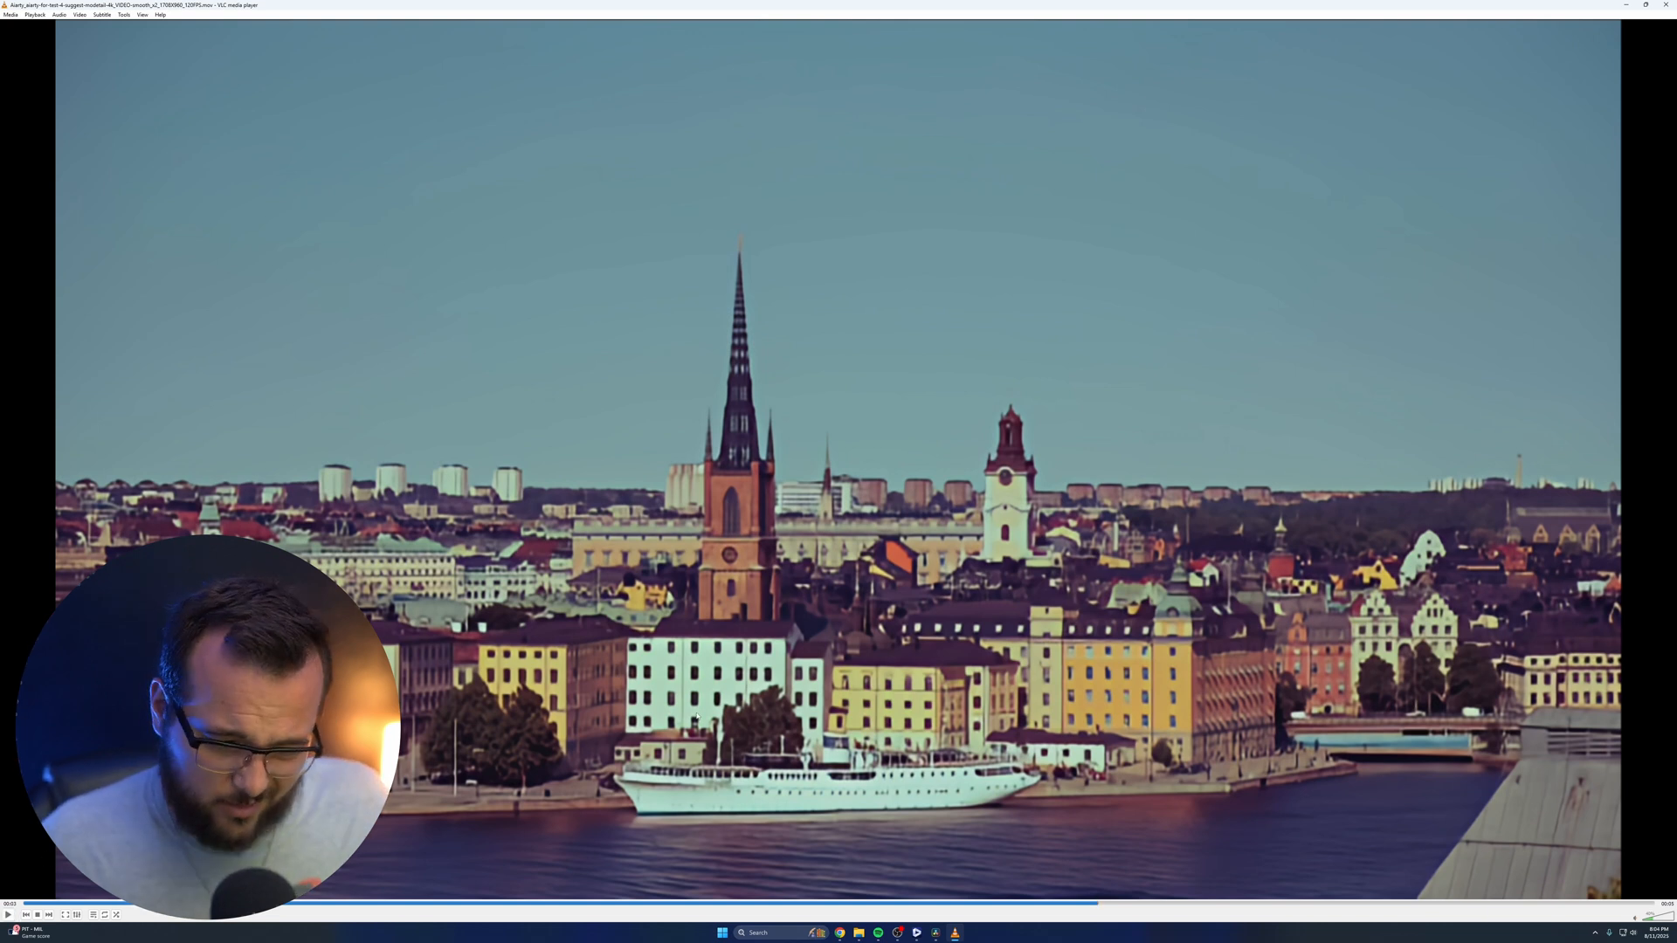
pyautogui.click(1666, 4)
pyautogui.click(875, 222)
pyautogui.doubleClick(875, 221)
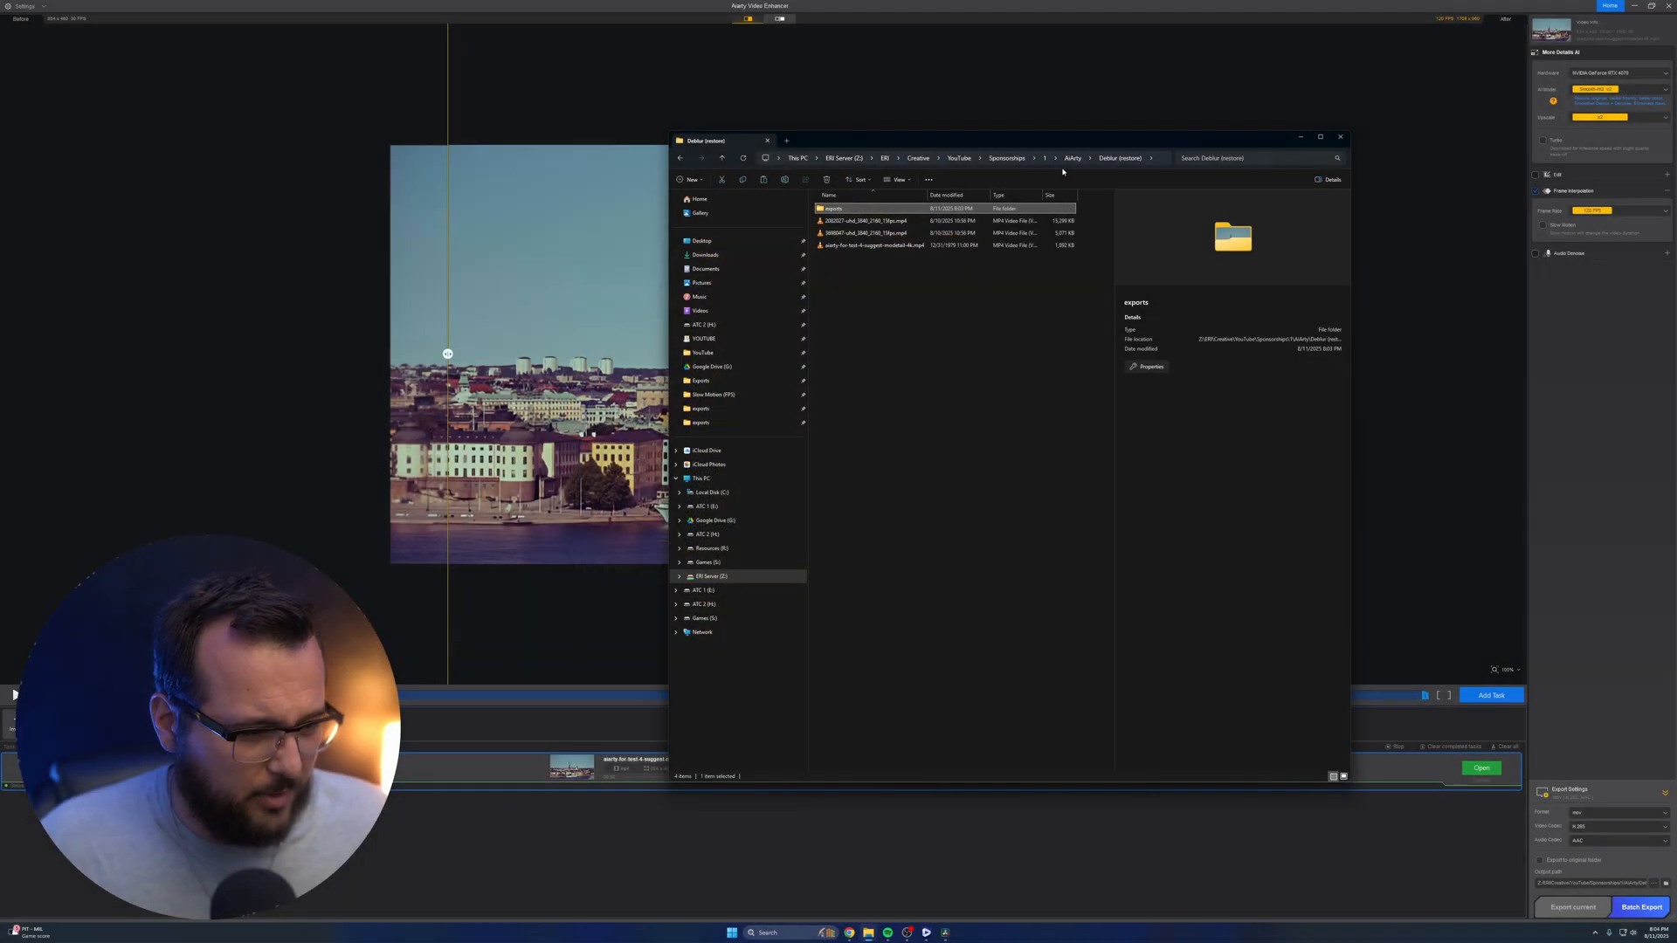
# Try to load ZOOM0004.WAV from the Audio Denoise folder into Aiarty Video Enhancer
pyautogui.click(1071, 158)
pyautogui.doubleClick(852, 208)
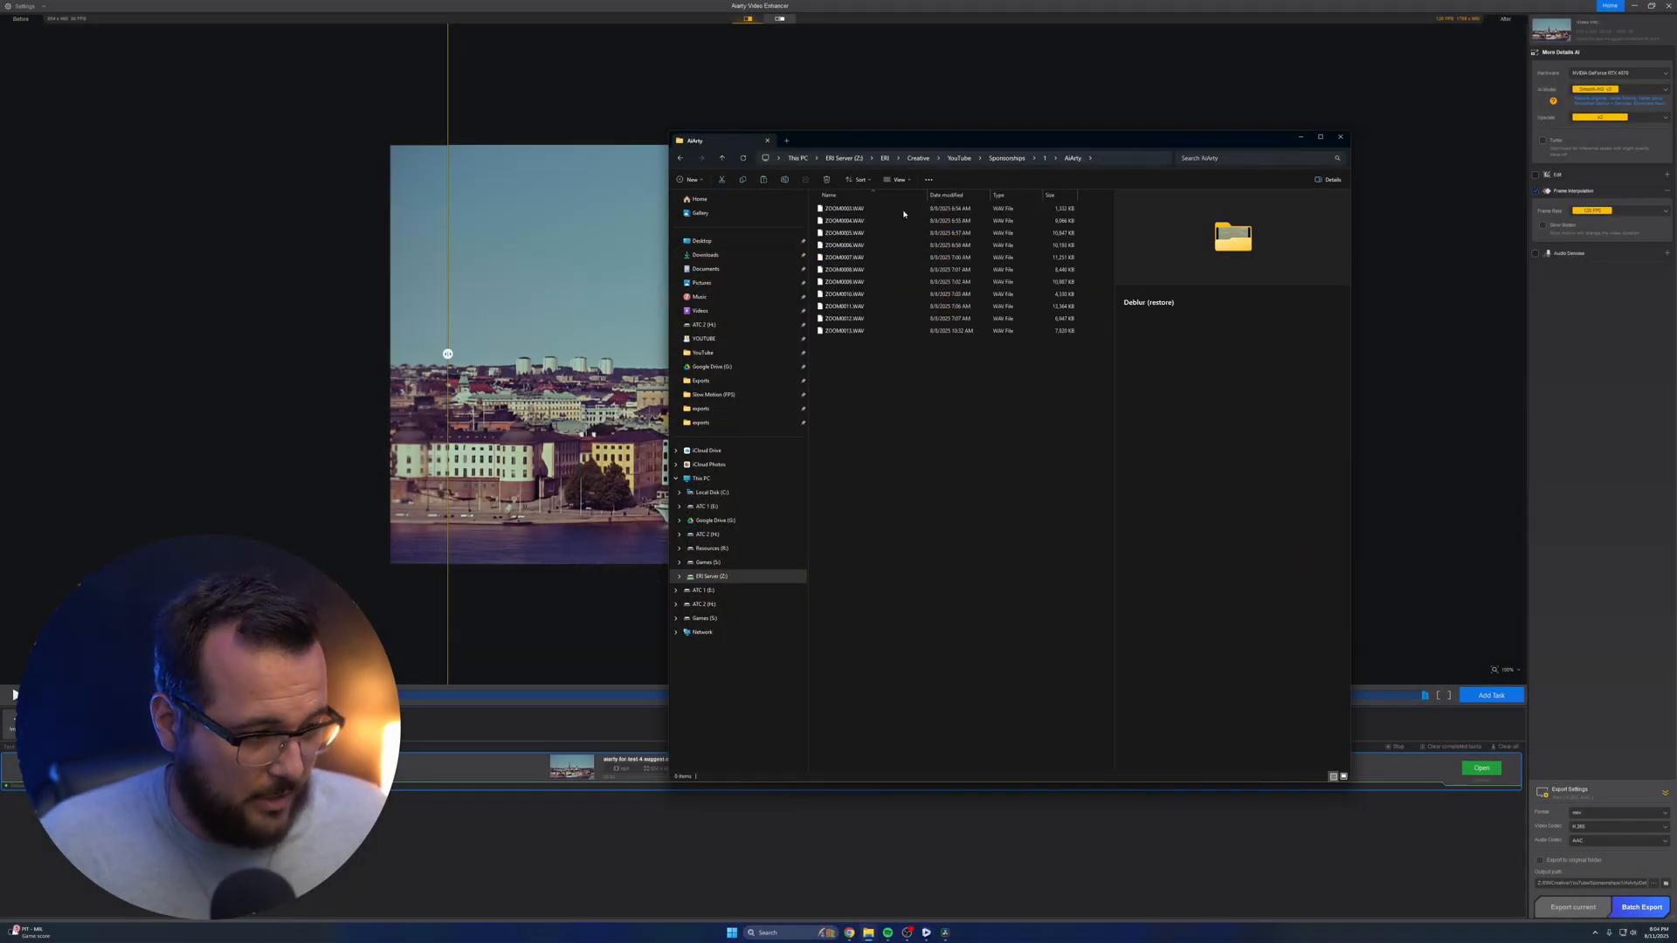
pyautogui.moveTo(929, 489); pyautogui.dragTo(907, 109)
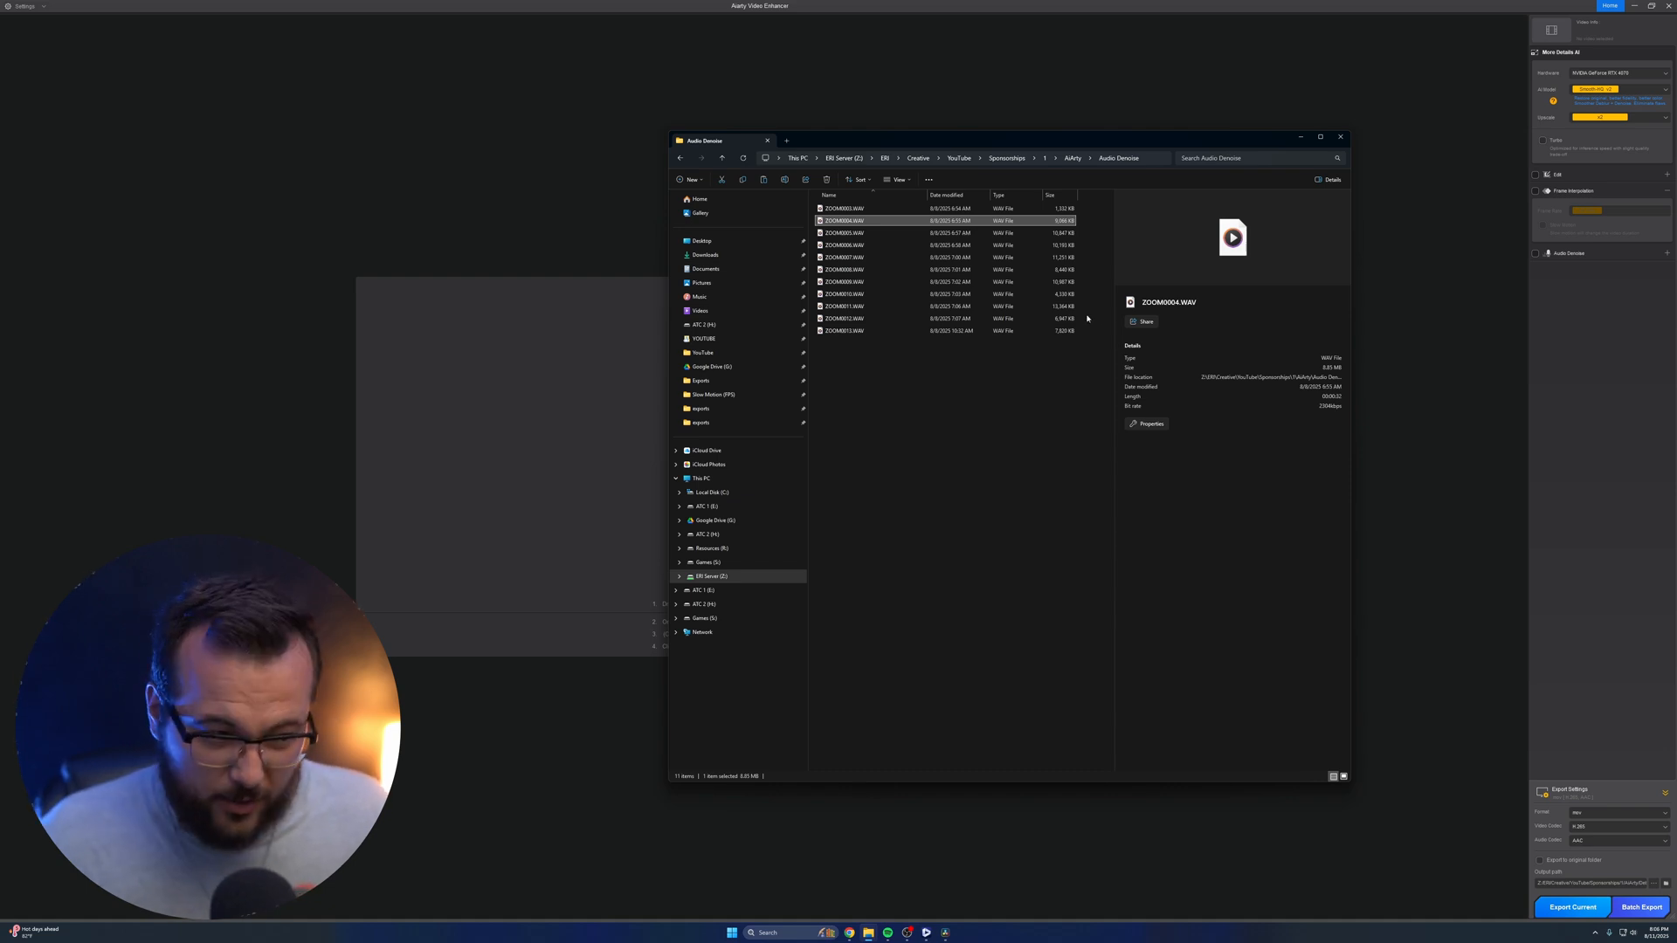
pyautogui.moveTo(872, 220); pyautogui.dragTo(605, 437)
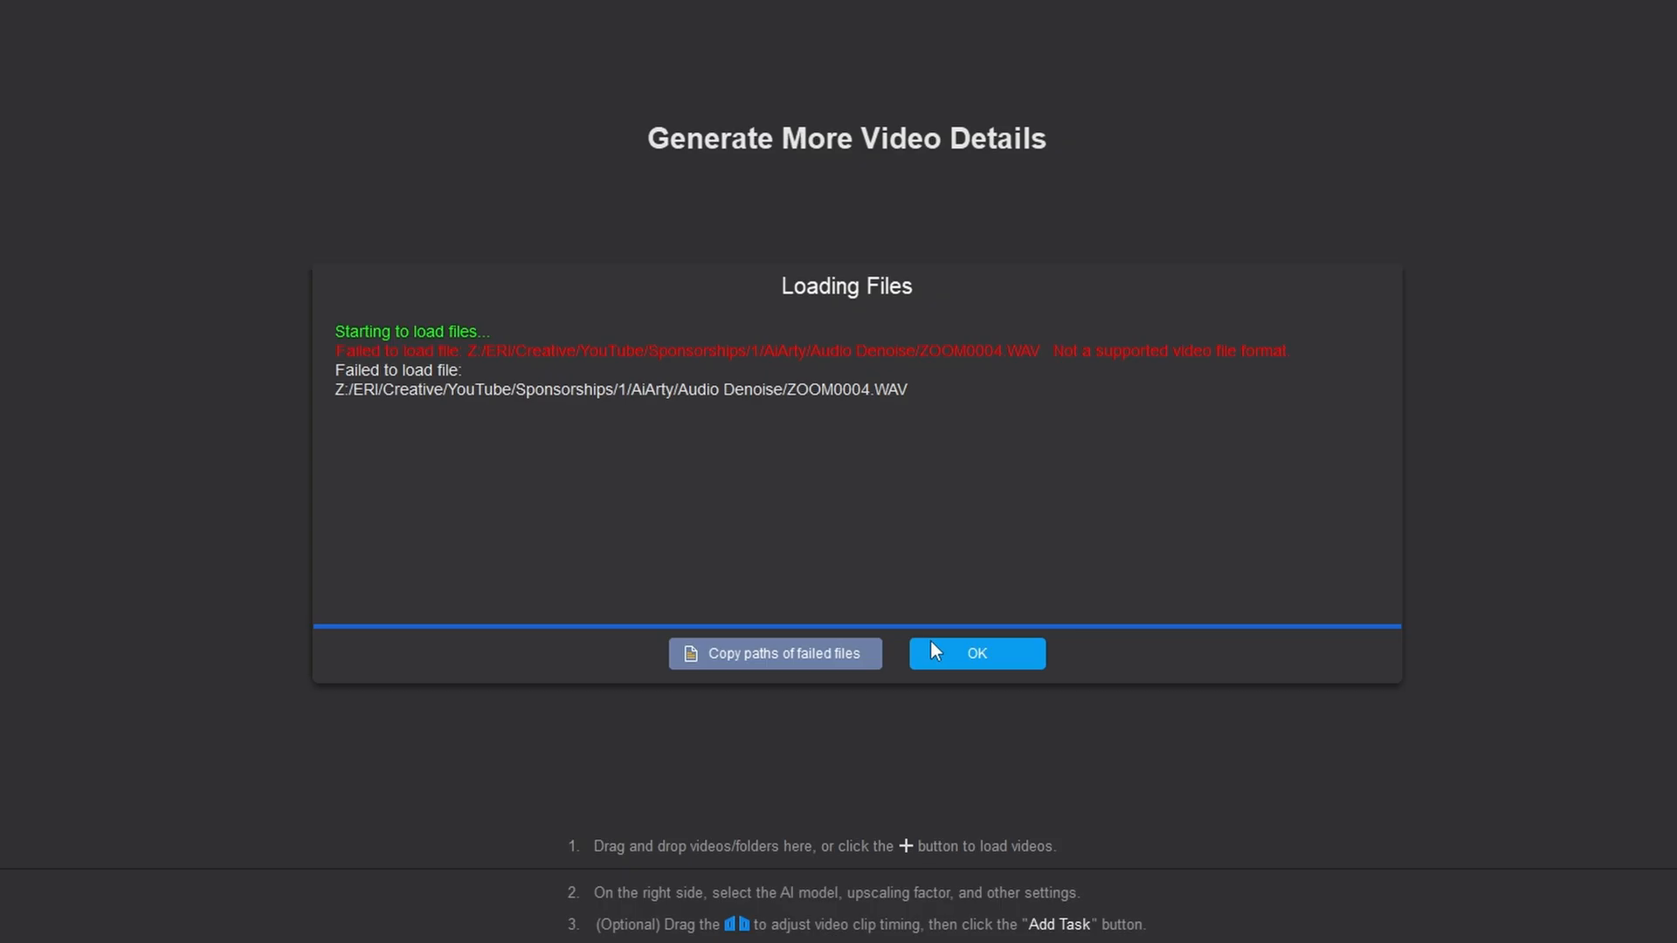
pyautogui.click(933, 651)
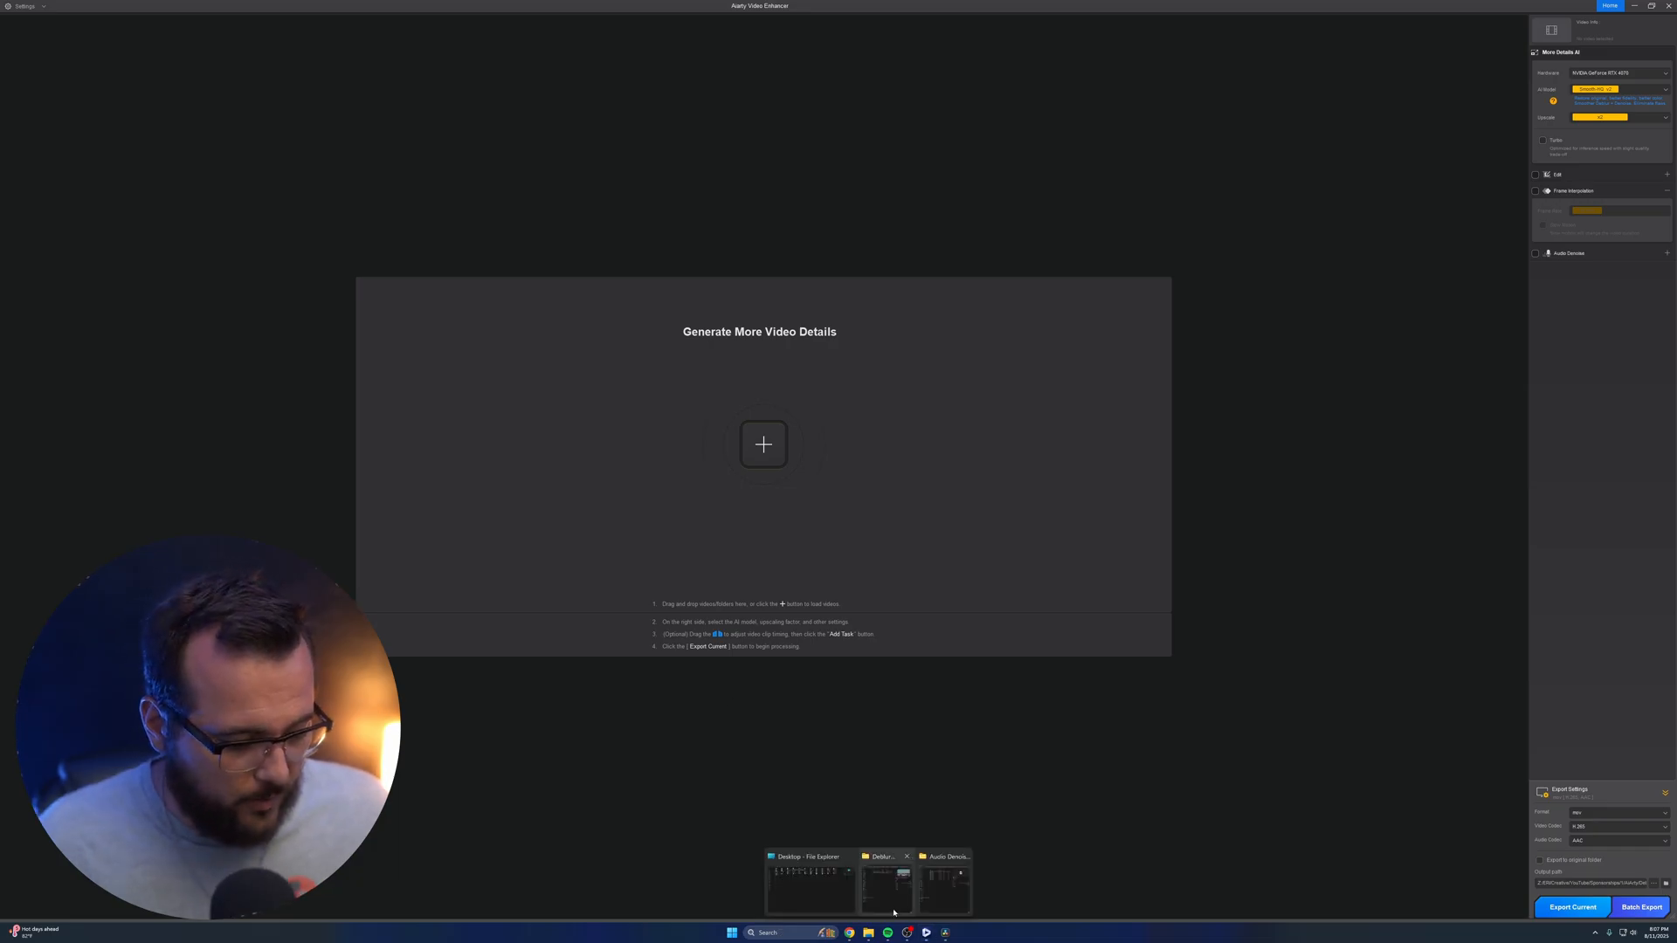
# Load the dog clip test-video-7.mp4 and export it with frame interpolation at 50 FPS (x2)
pyautogui.click(907, 886)
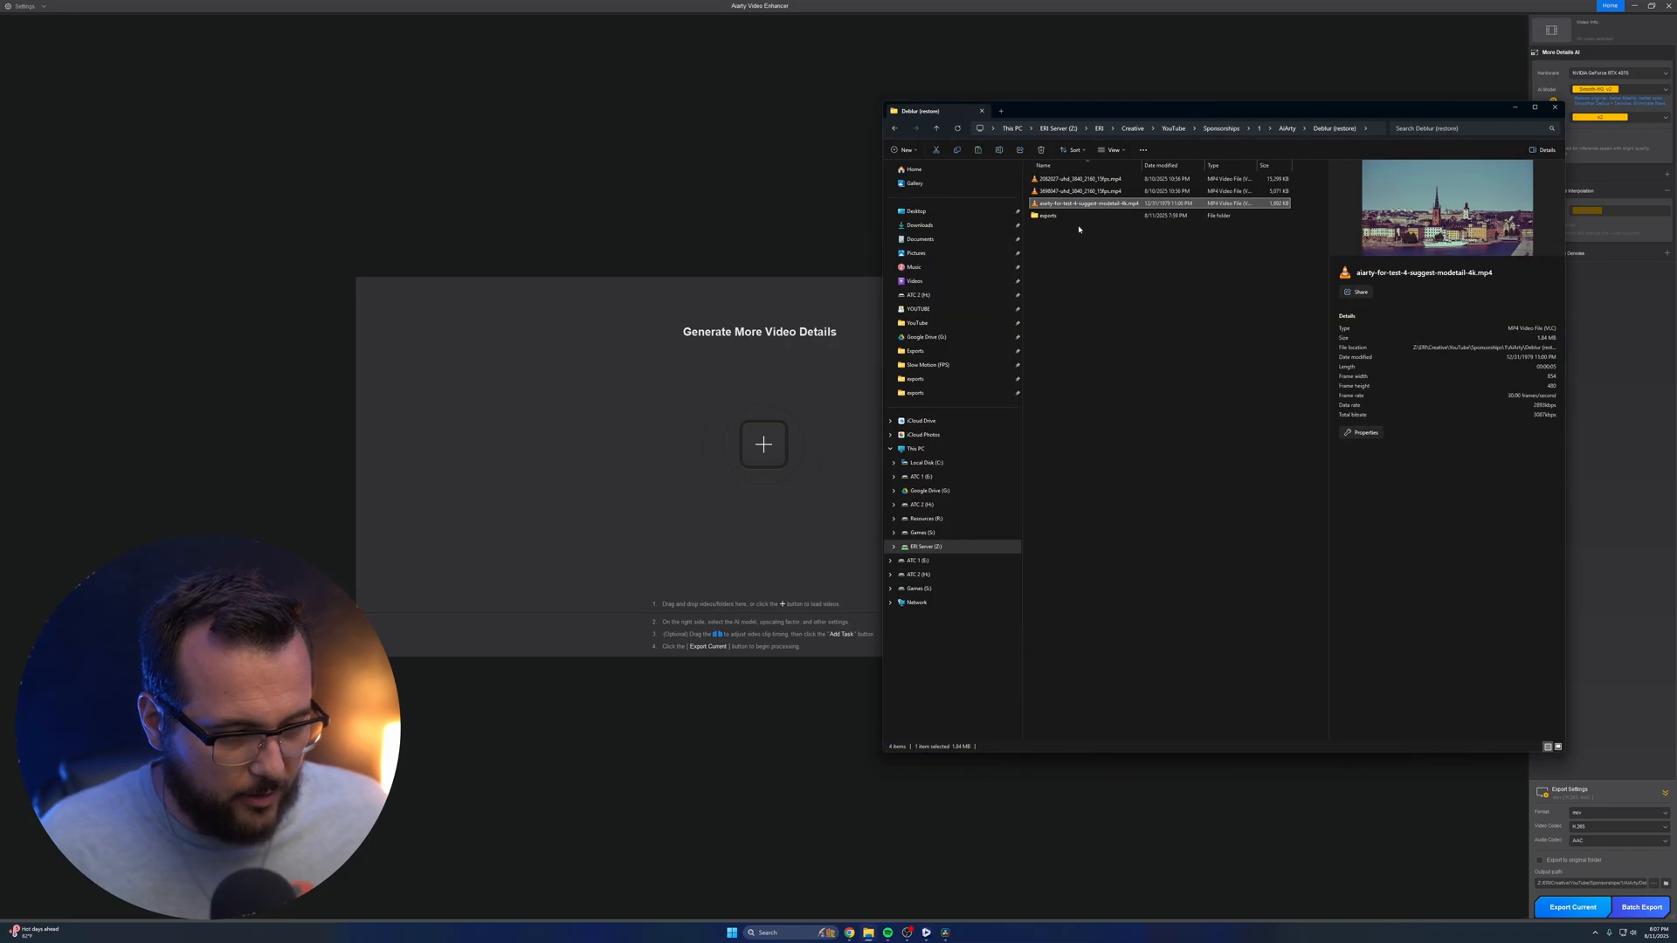
pyautogui.click(1048, 215)
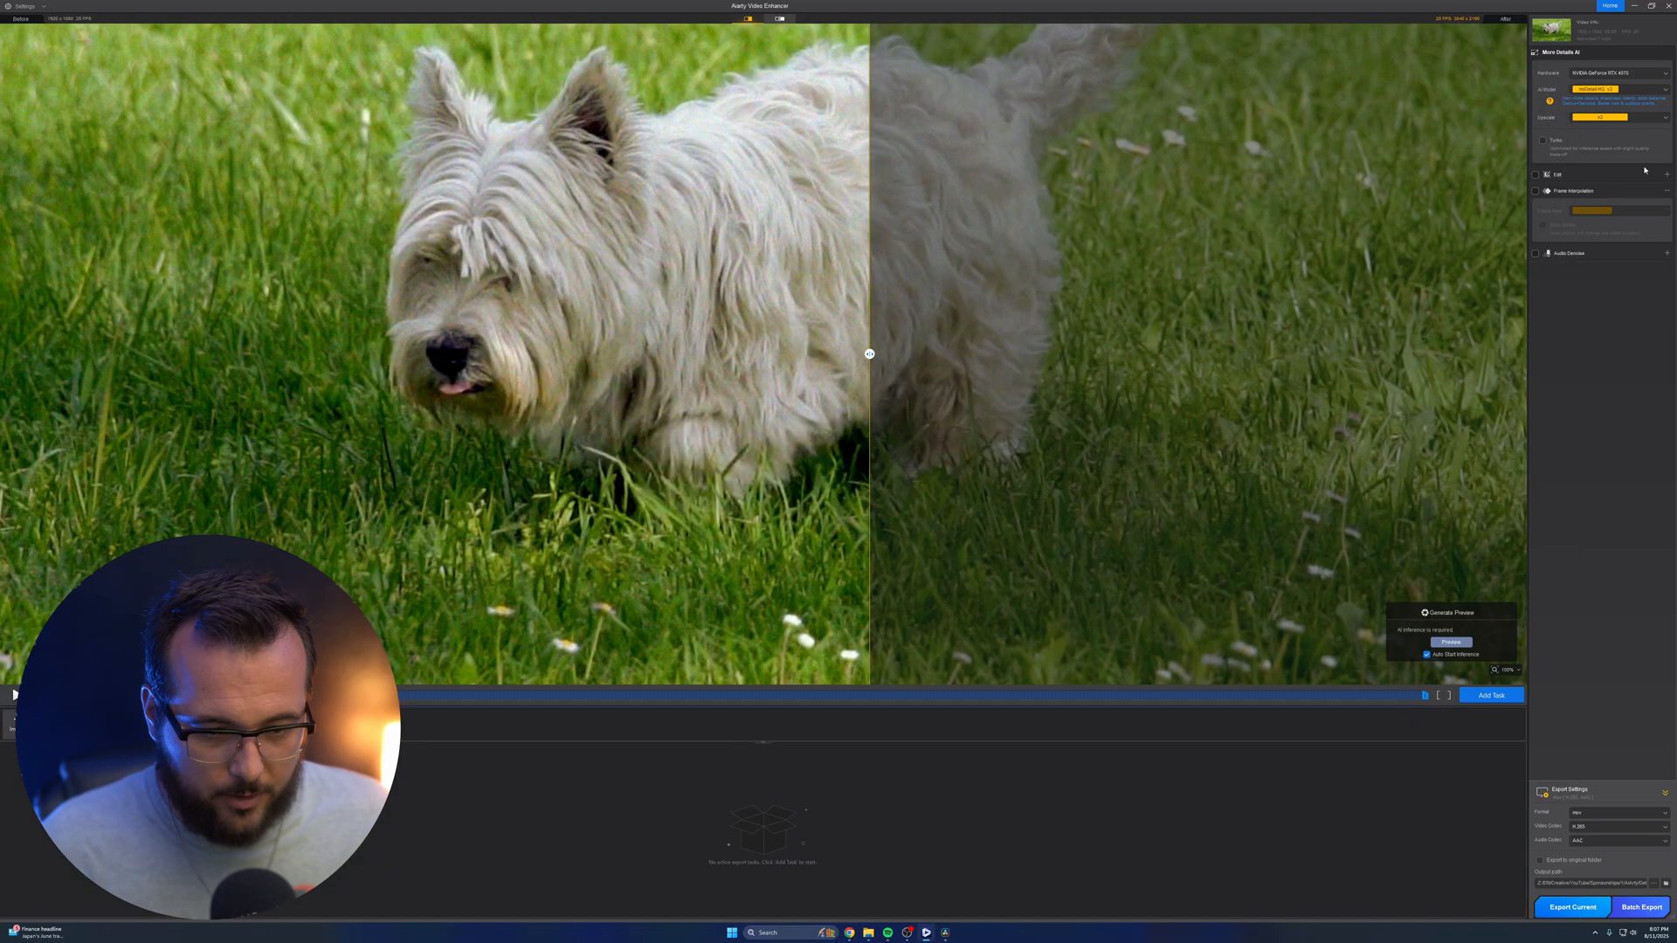
pyautogui.click(1536, 191)
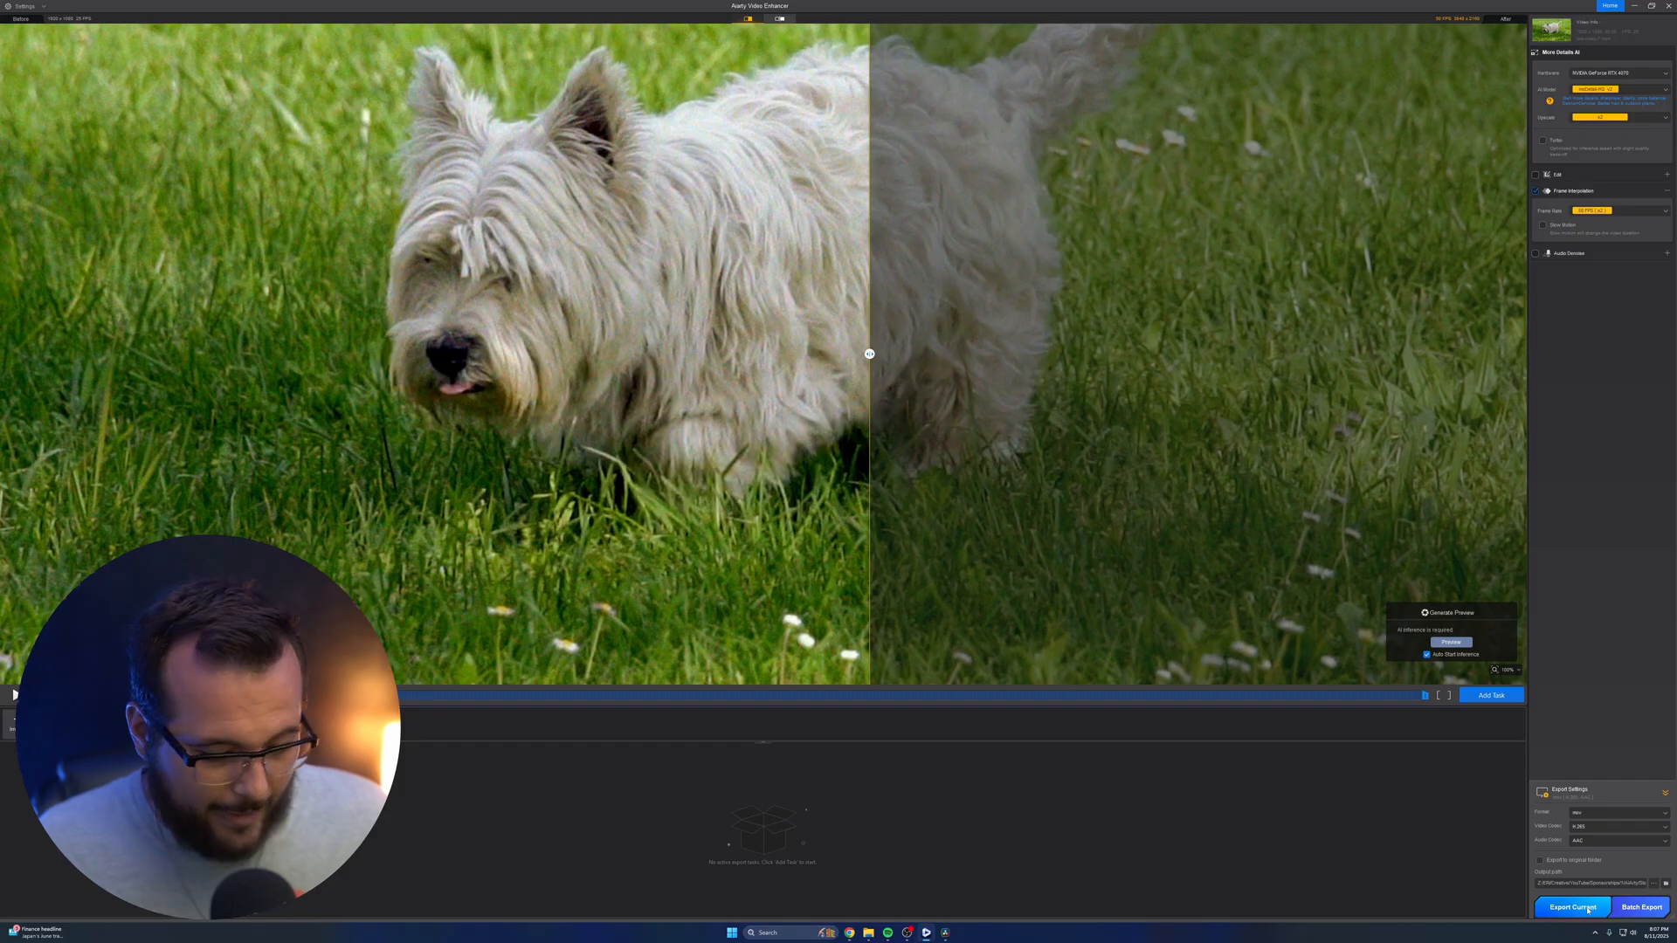
pyautogui.click(1588, 910)
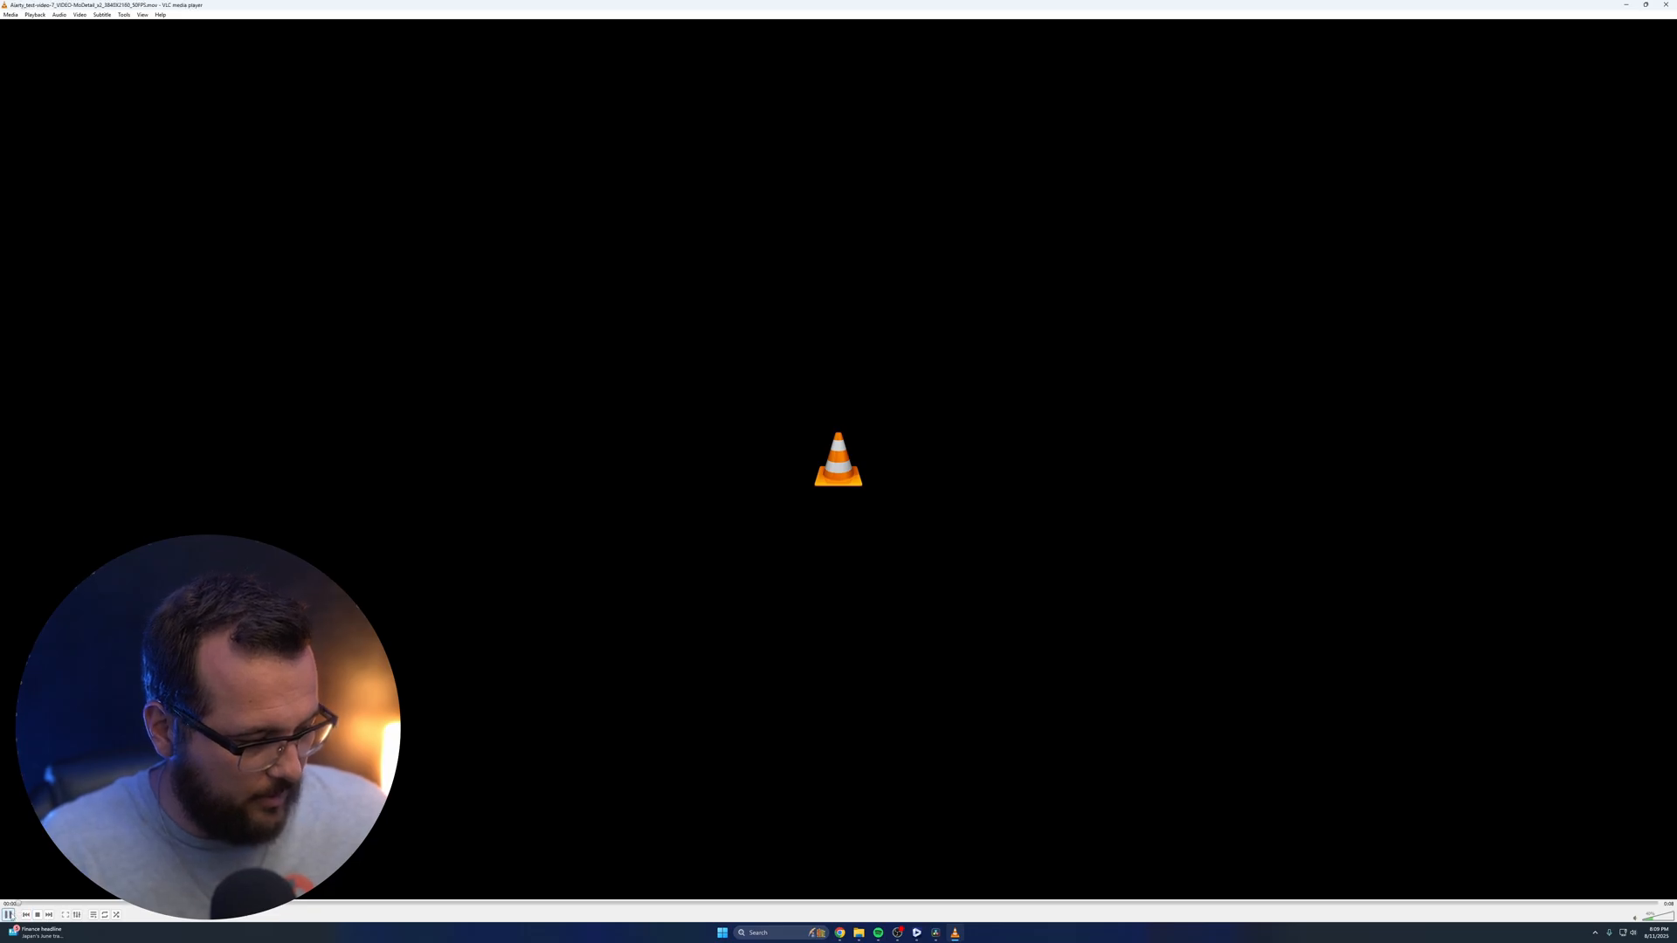
# Play the exported 50 FPS dog clip in VLC, then the original test-video-7.mp4 from the Slow Motion (FPS) folder to compare motion
pyautogui.click(8, 915)
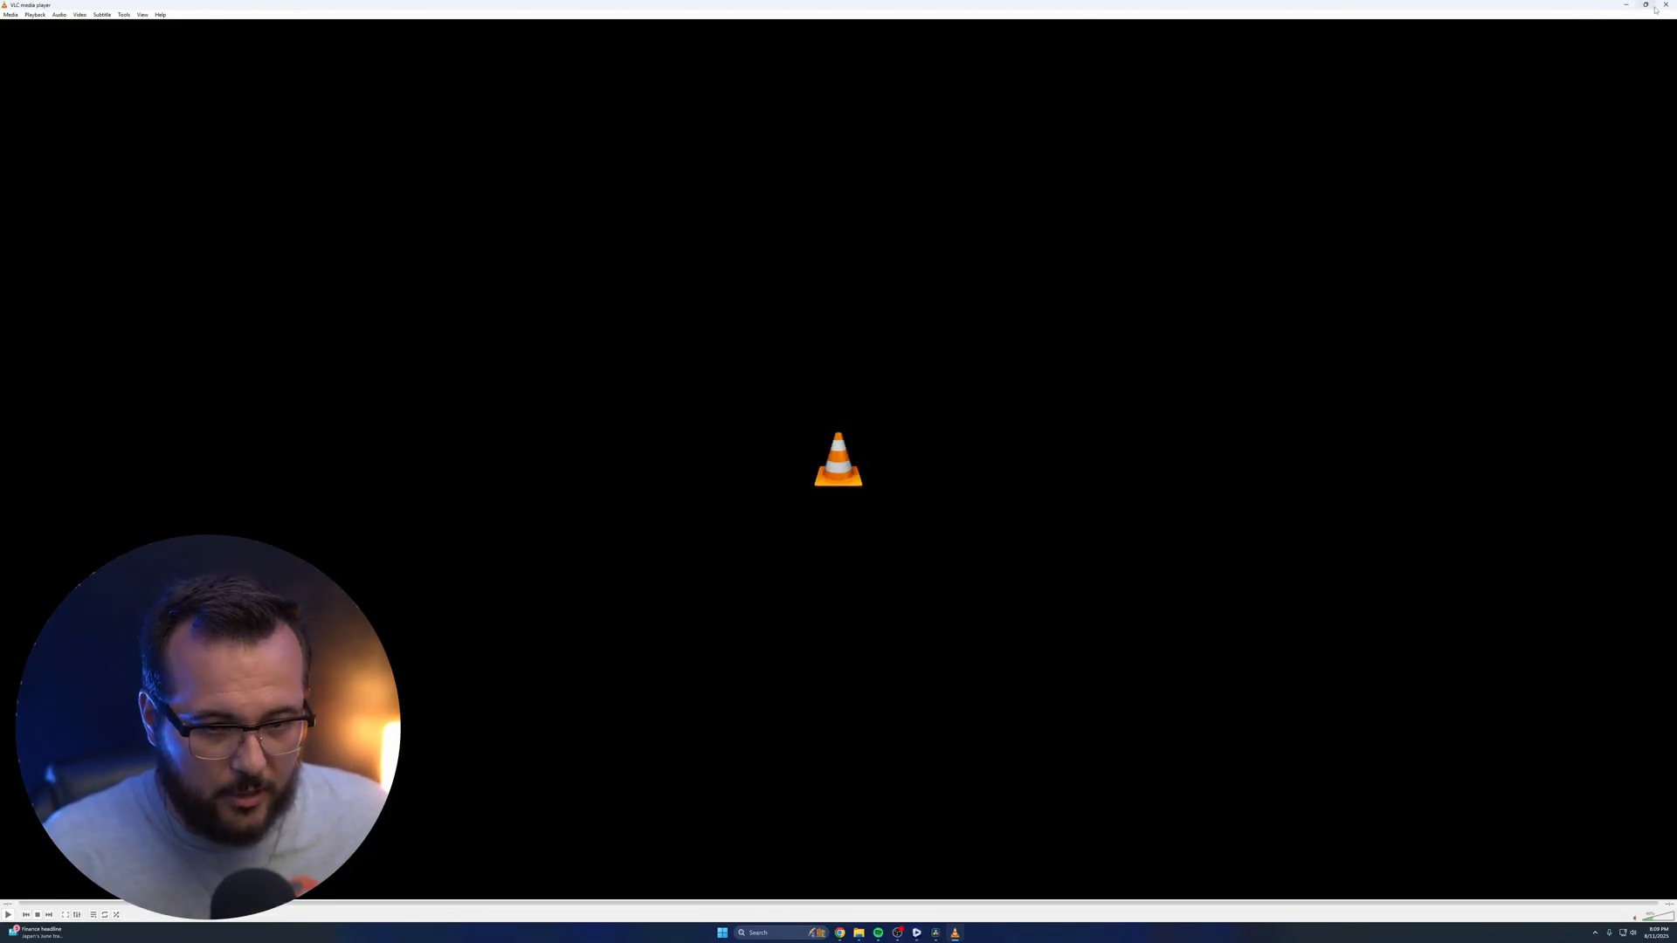
pyautogui.click(1666, 4)
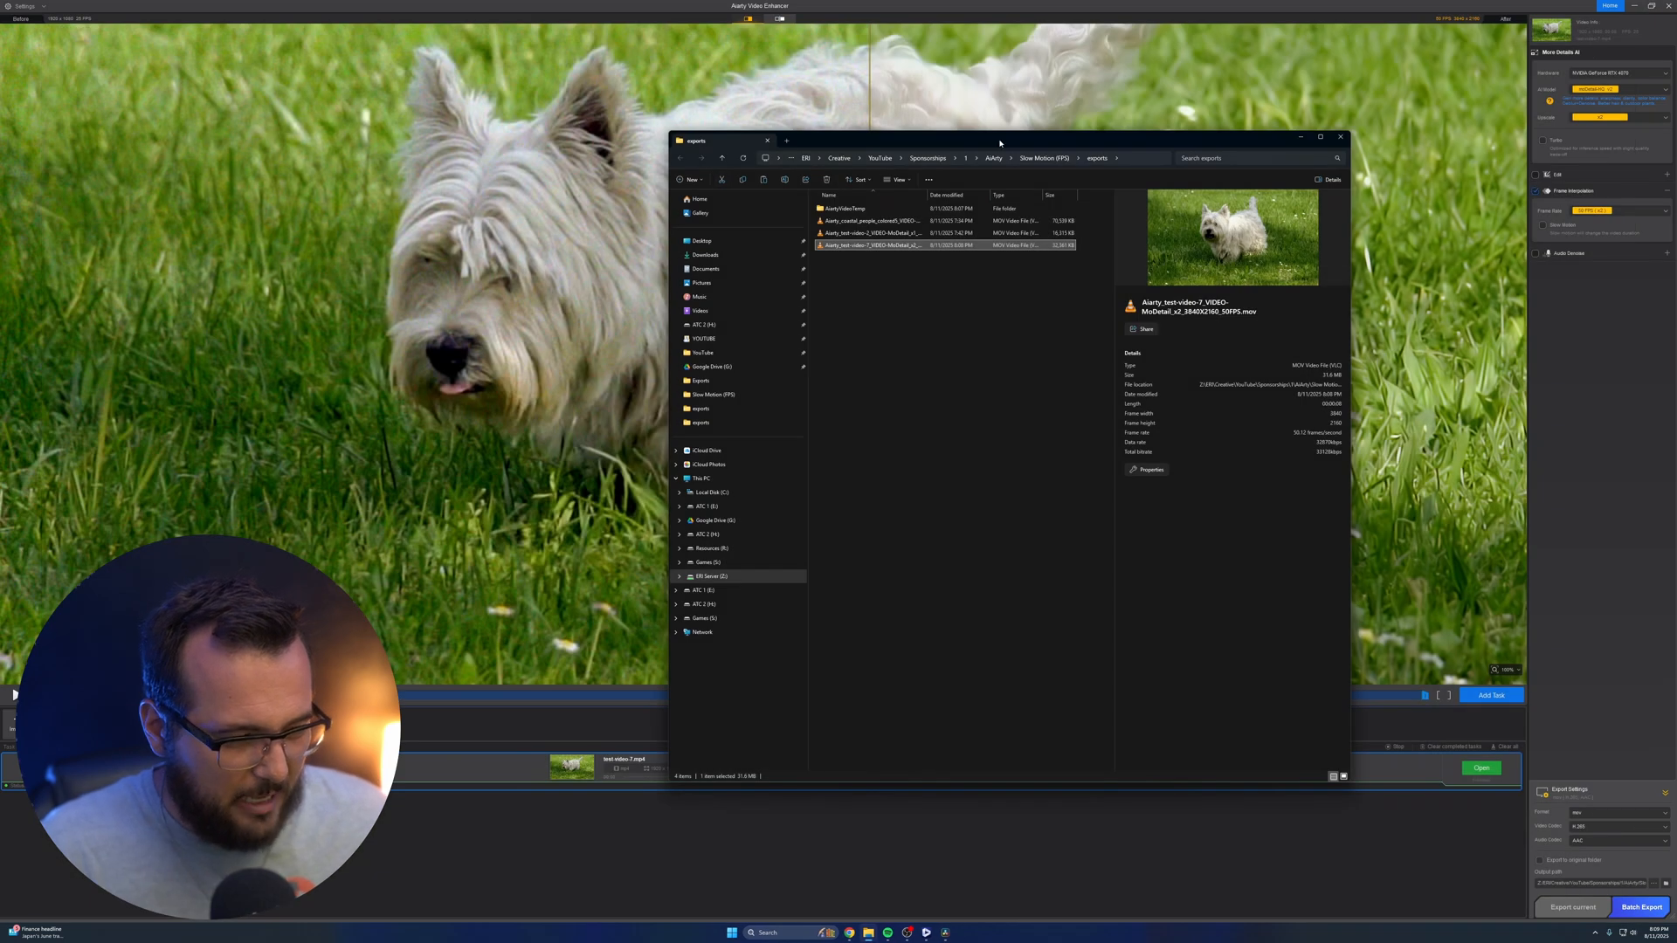
pyautogui.click(1042, 158)
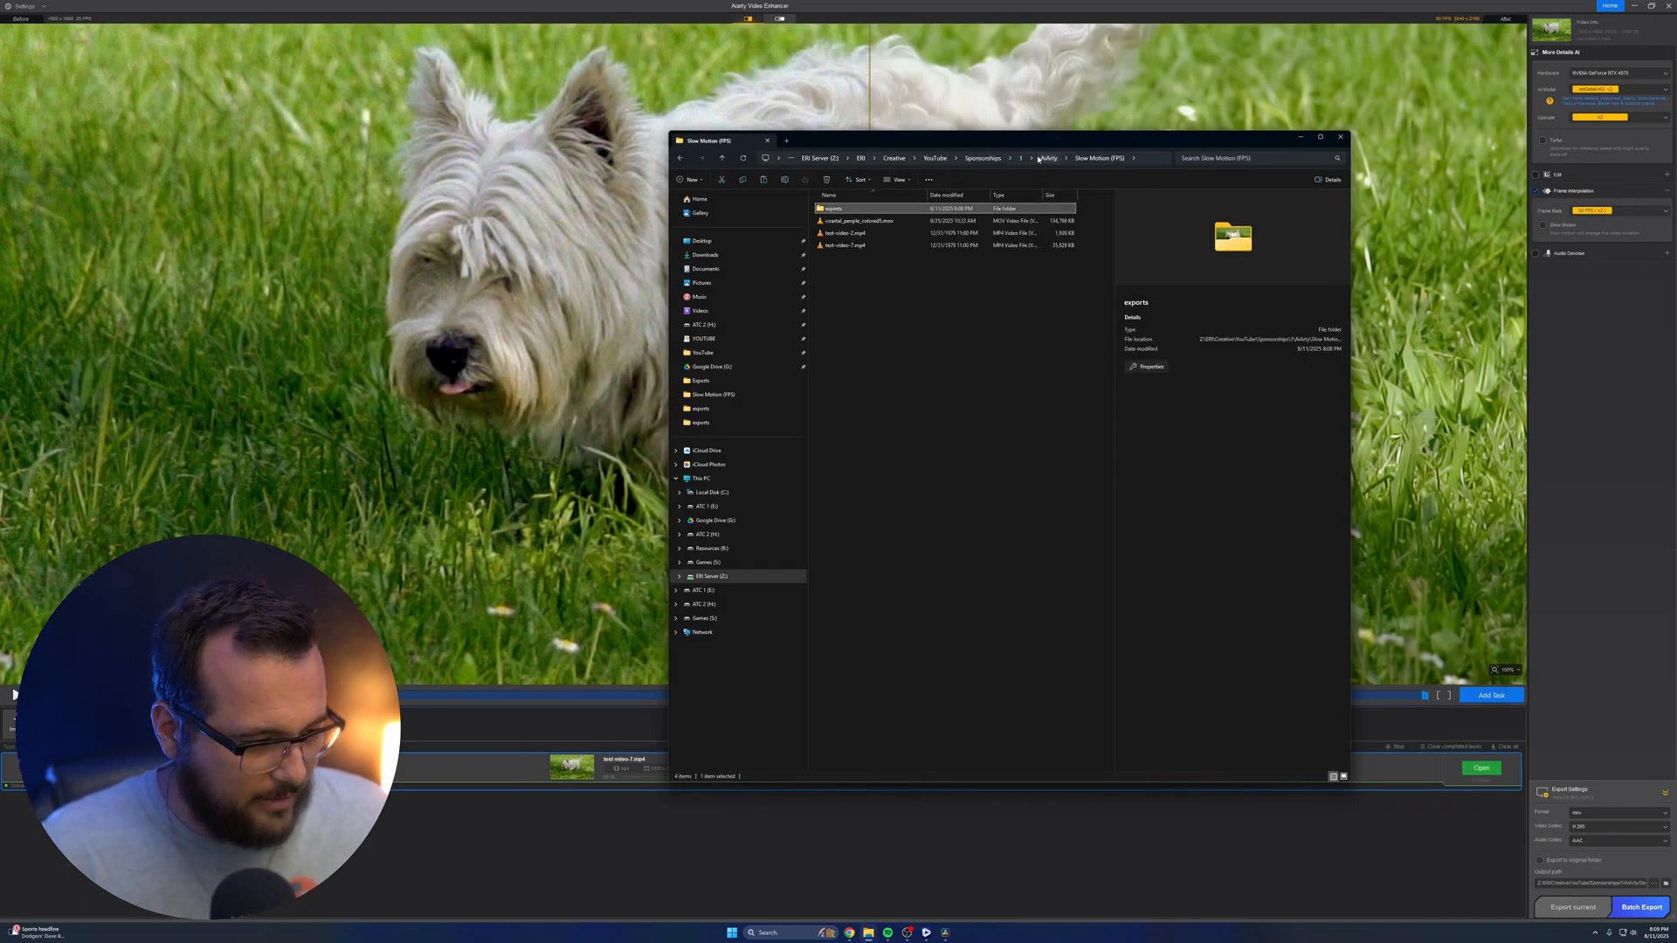
pyautogui.doubleClick(894, 245)
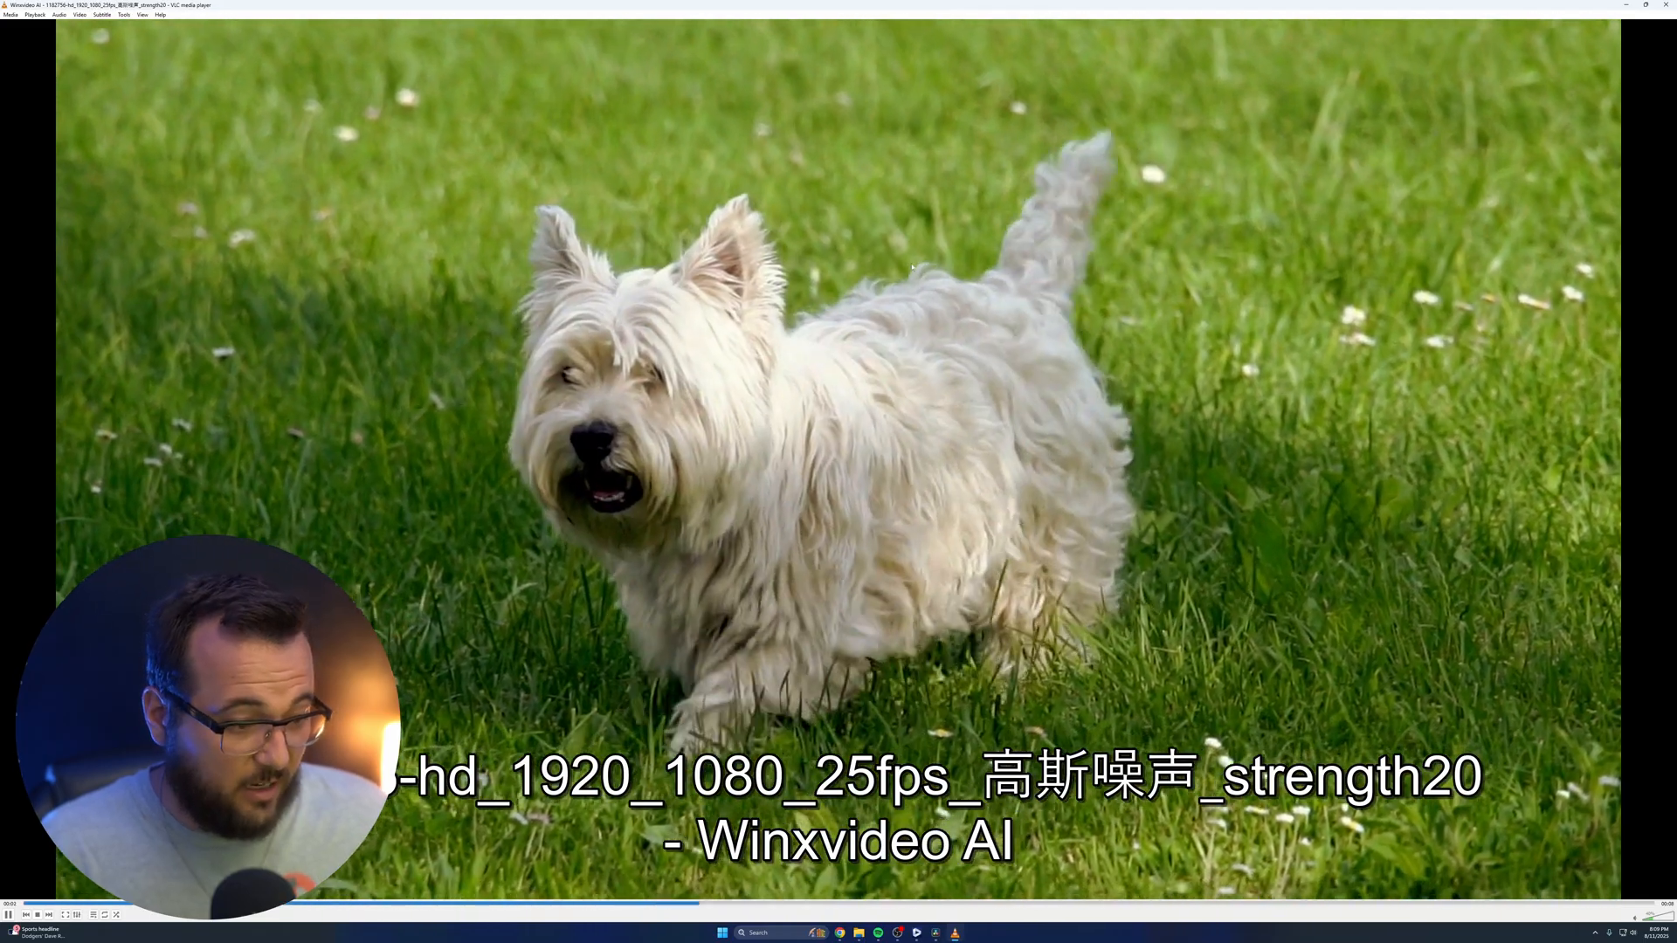